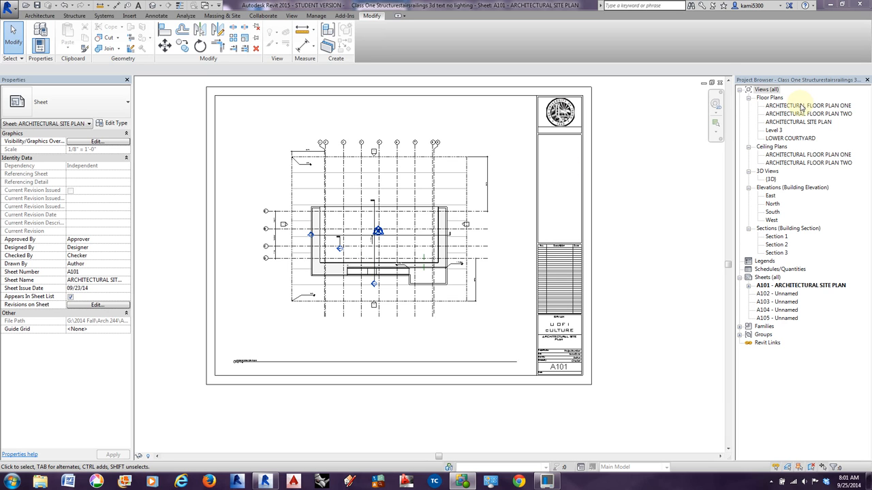
In the default 3D view, delete the connected chain of foundation walls beneath the site surface.
click(151, 6)
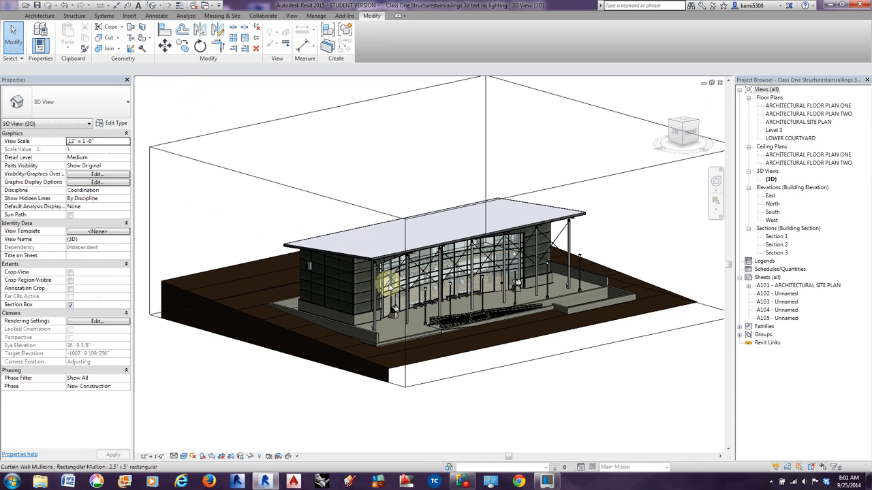
shift+middle_drag(385, 289, 380, 328)
scroll(454, 262, up, 2)
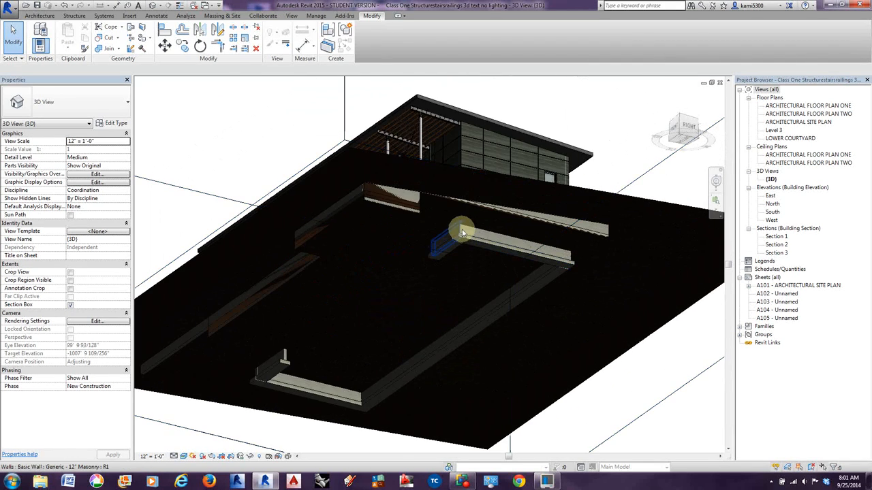
key(Tab)
click(463, 234)
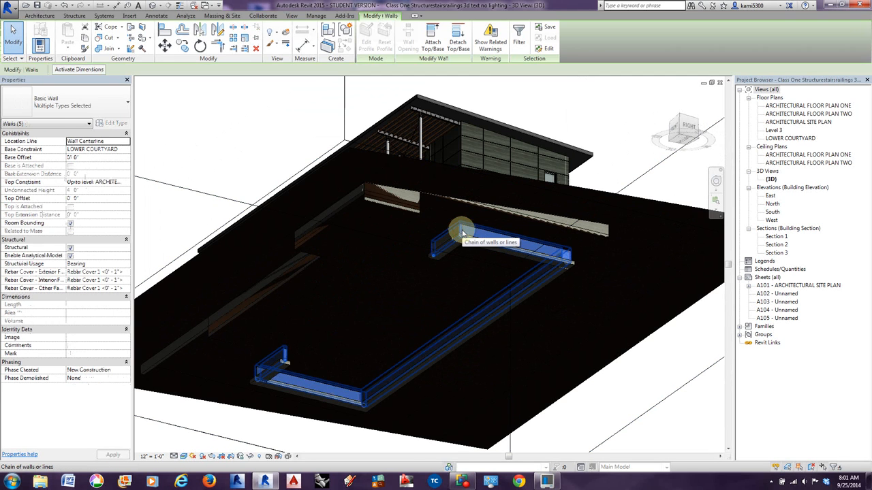
key(Escape)
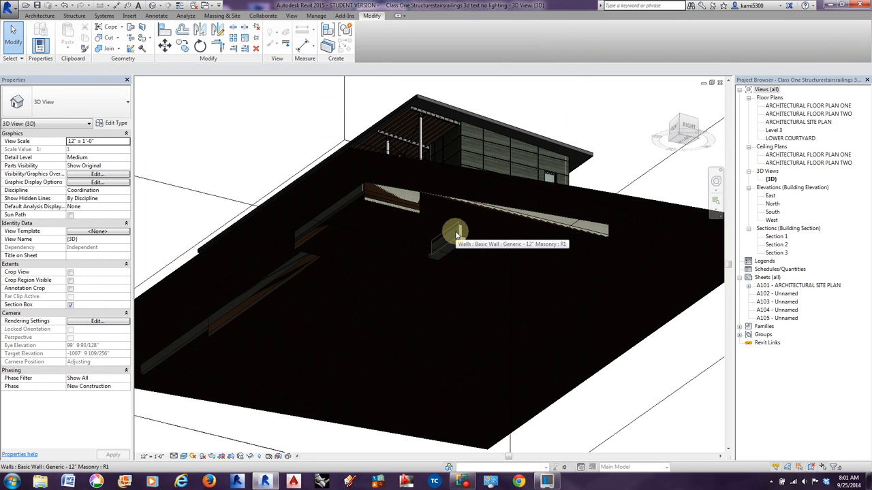
Delete the remaining short Generic - 12" Masonry foundation wall beneath the site.
click(456, 235)
scroll(456, 239, up, 4)
middle_drag(459, 249, 475, 261)
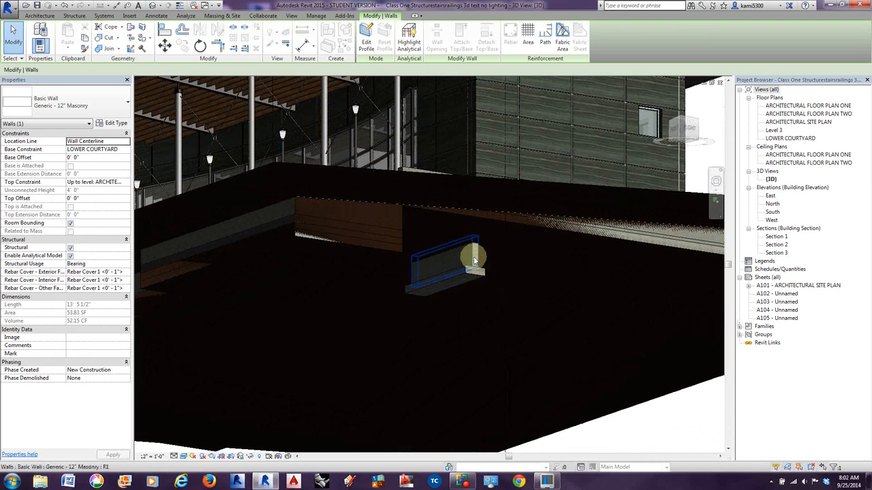
key(Delete)
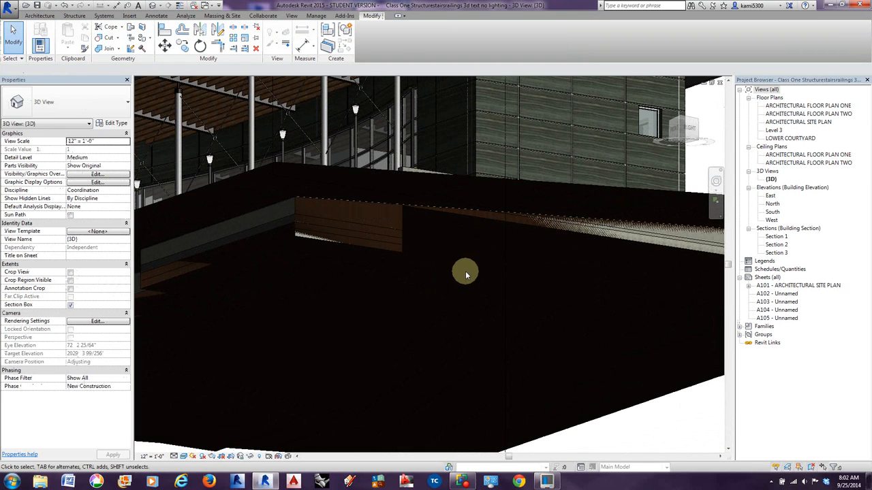
Examine the foundation area and level lines below the floor slab in Section 1 and Section 2.
scroll(466, 275, down, 5)
shift+middle_drag(462, 276, 415, 357)
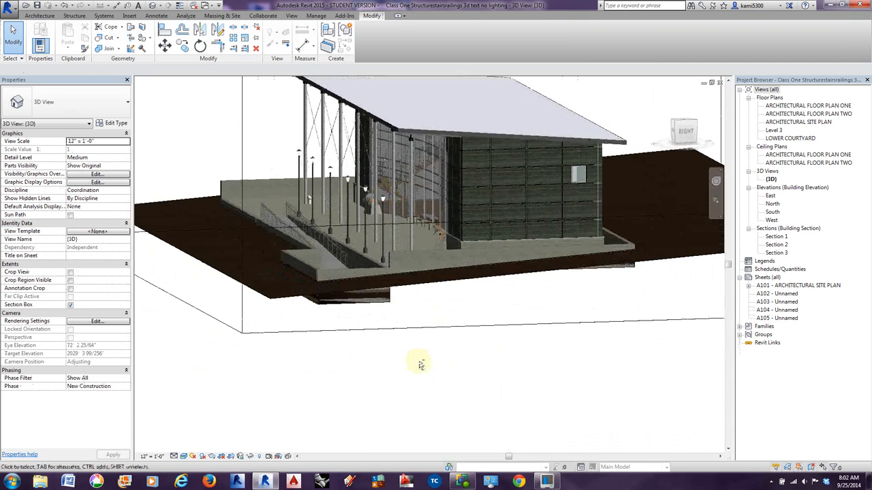
double_click(776, 236)
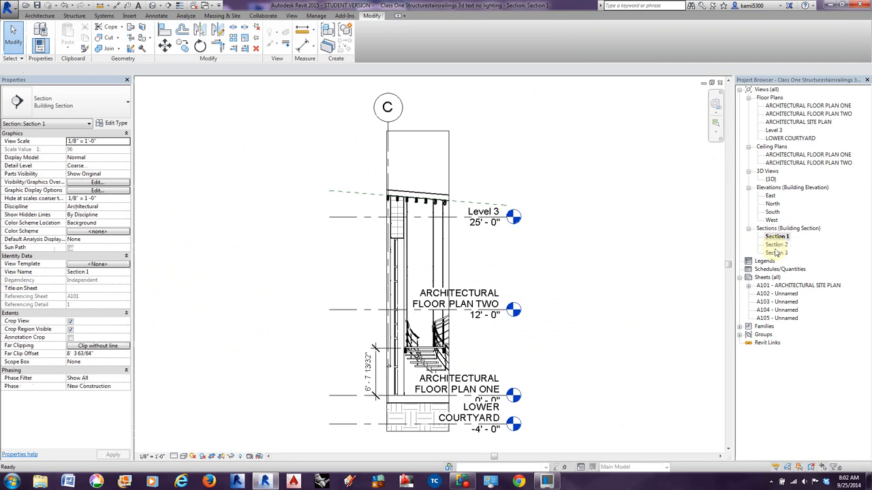
double_click(777, 245)
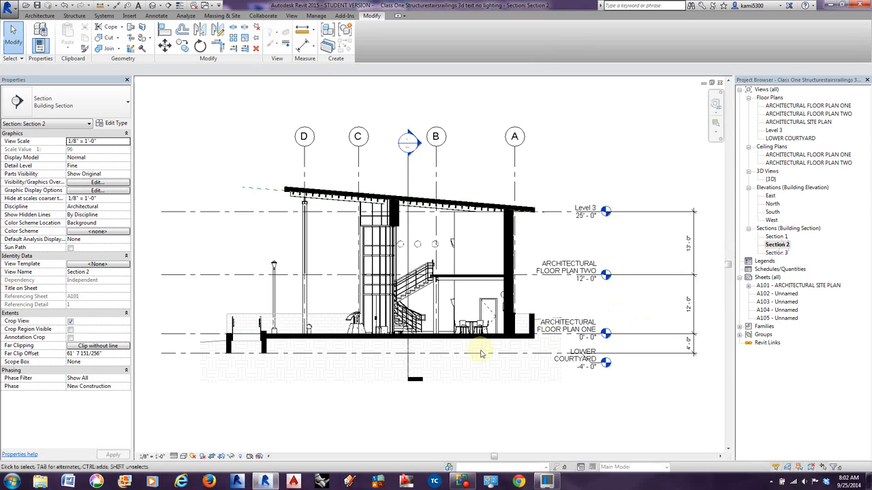
scroll(481, 350, up, 1)
middle_drag(482, 355, 516, 349)
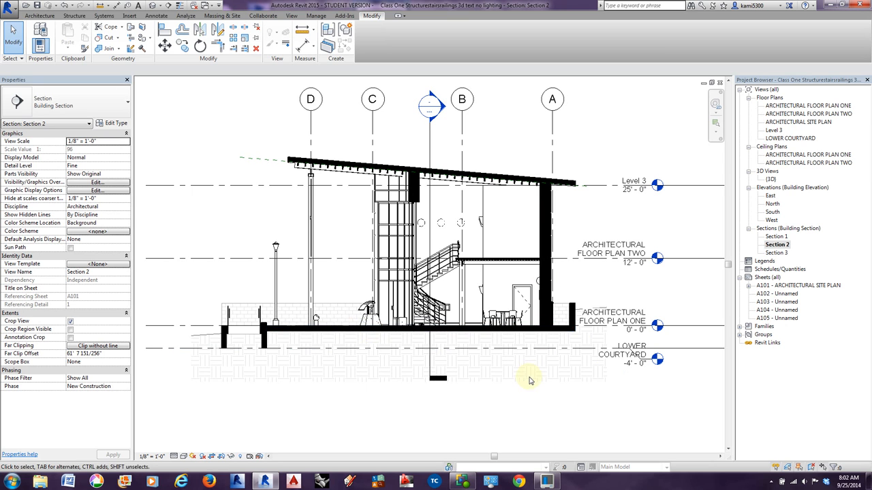
middle_drag(530, 380, 537, 376)
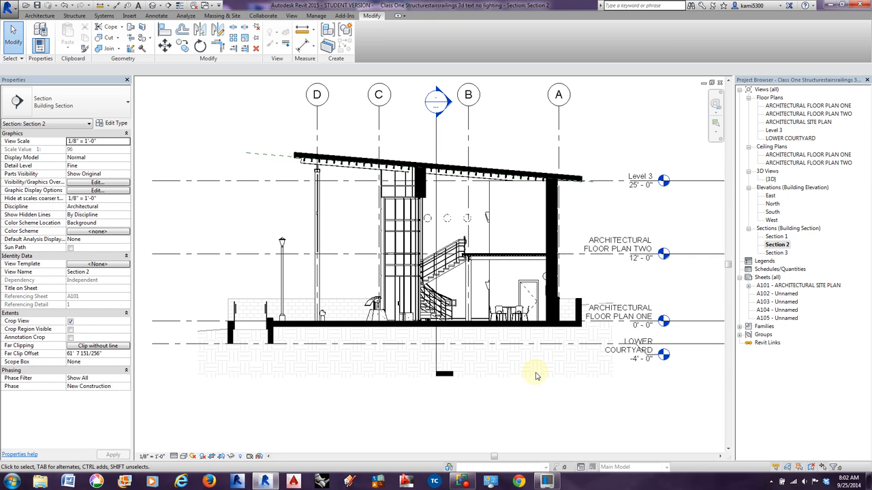
Return to the default 3D view and start placing a structural wall.
click(153, 6)
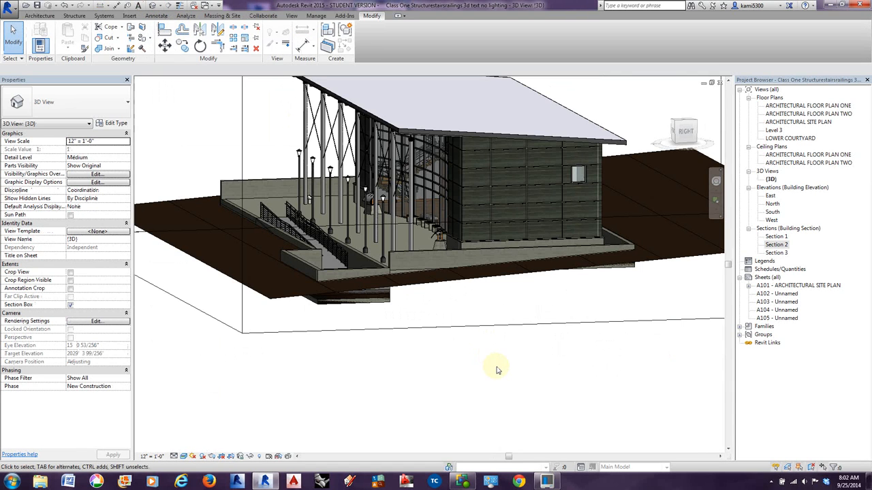
shift+middle_drag(494, 376, 562, 381)
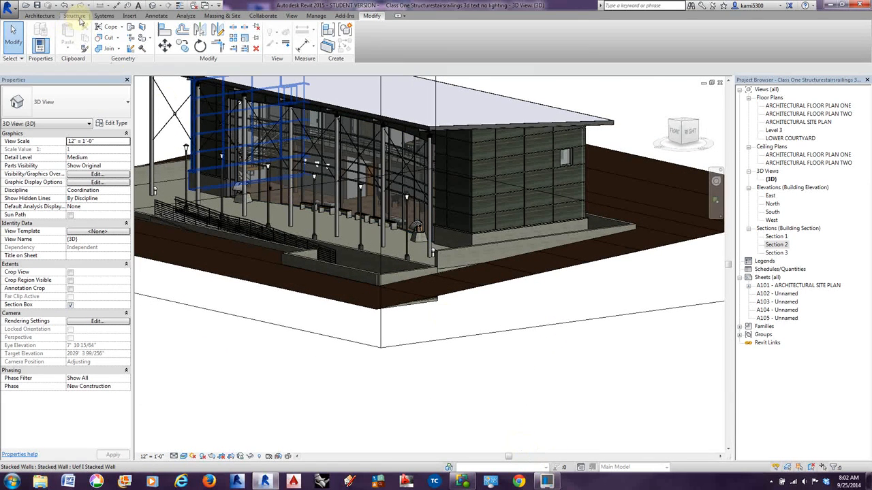
click(75, 16)
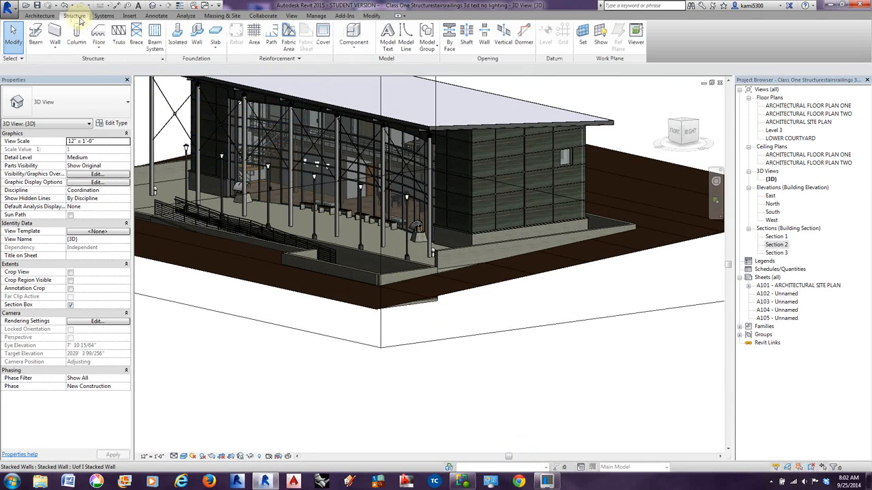
click(54, 47)
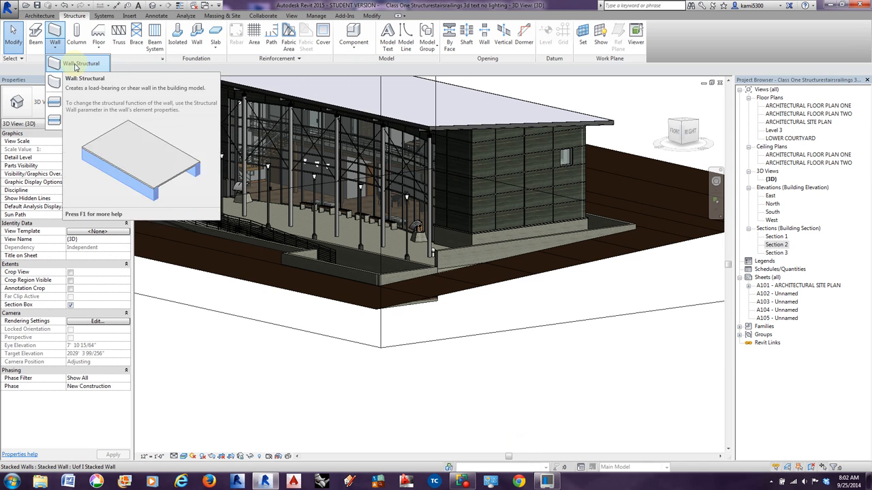
click(76, 64)
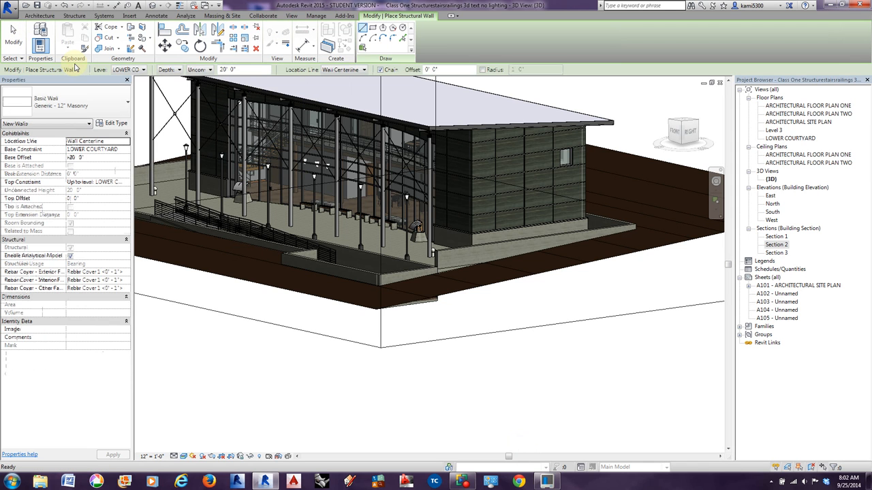
click(91, 99)
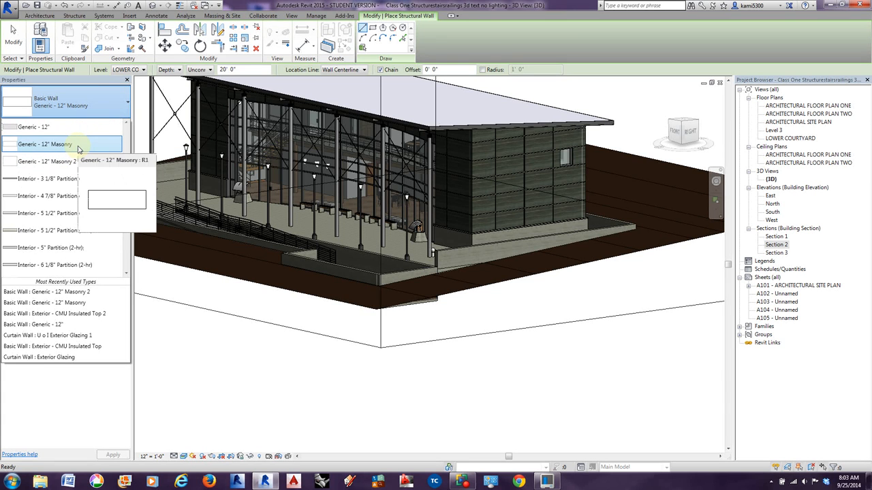
click(68, 161)
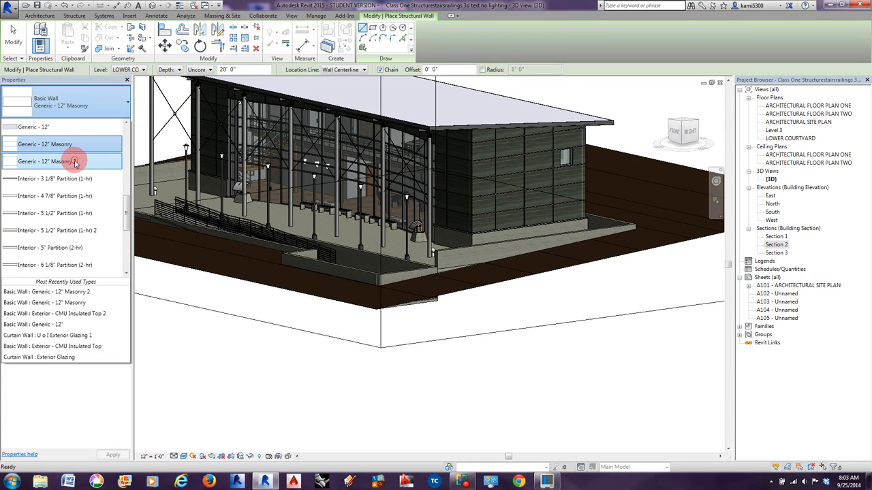
click(109, 124)
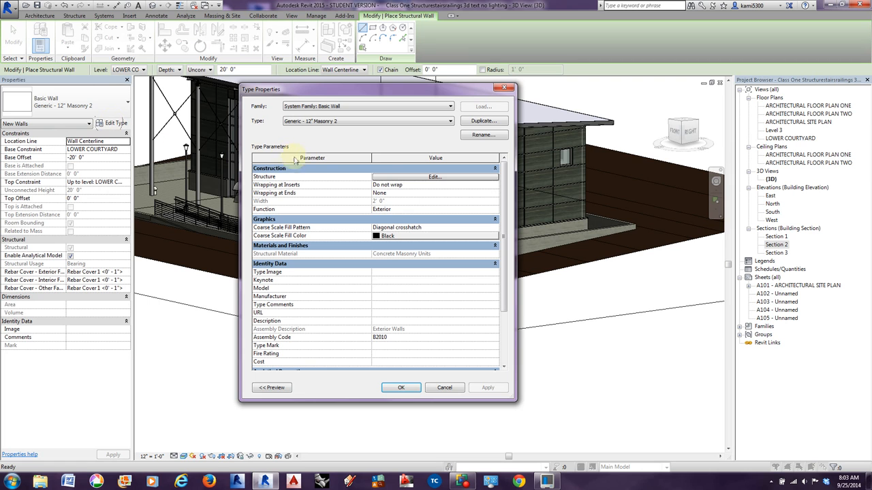
click(446, 389)
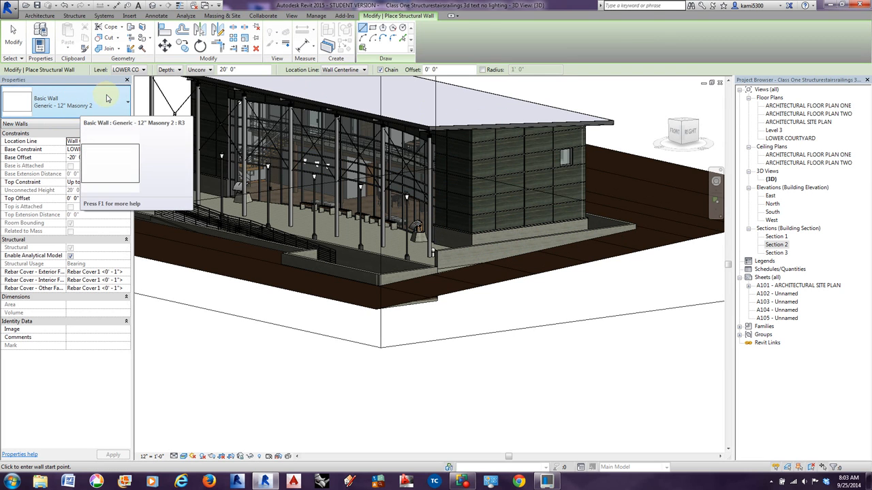
Choose the Generic - 12" Masonry wall type and duplicate it as Generic - 12" Masonry 3.
click(99, 108)
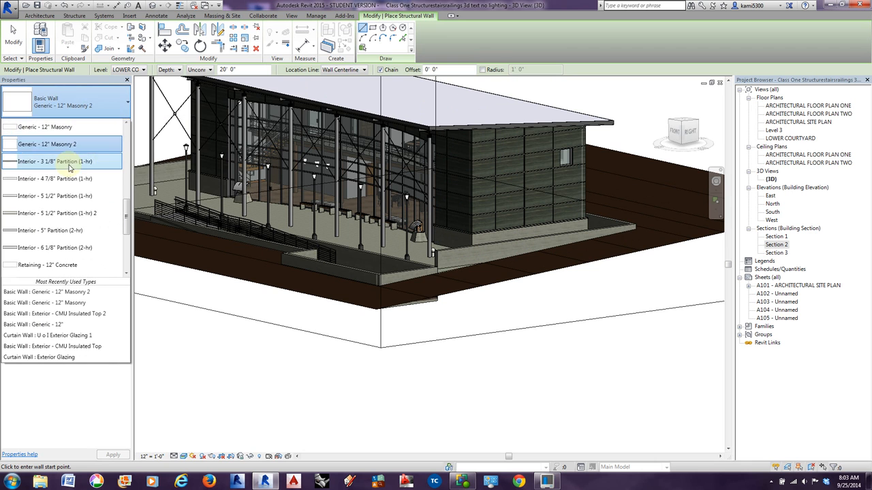
click(64, 127)
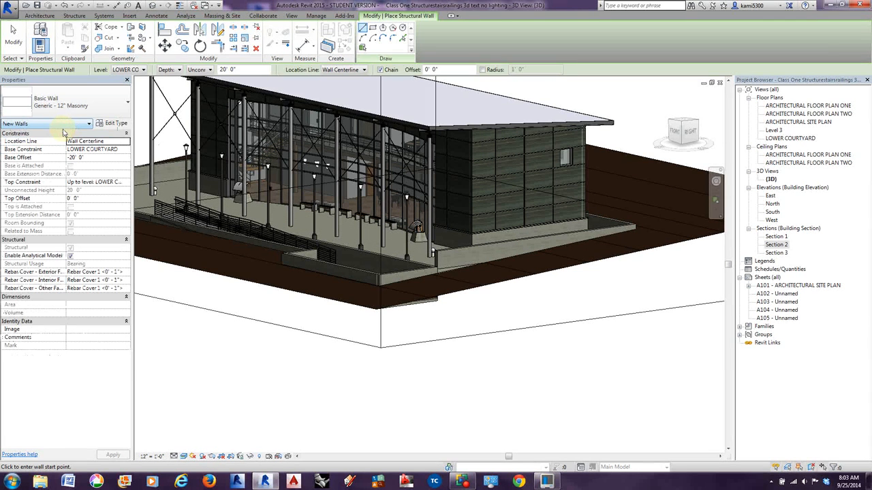
click(104, 124)
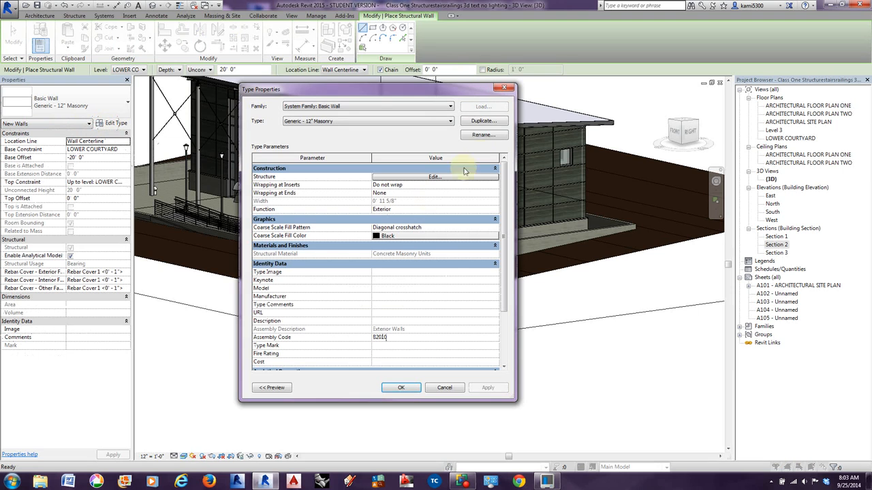
click(489, 121)
click(379, 263)
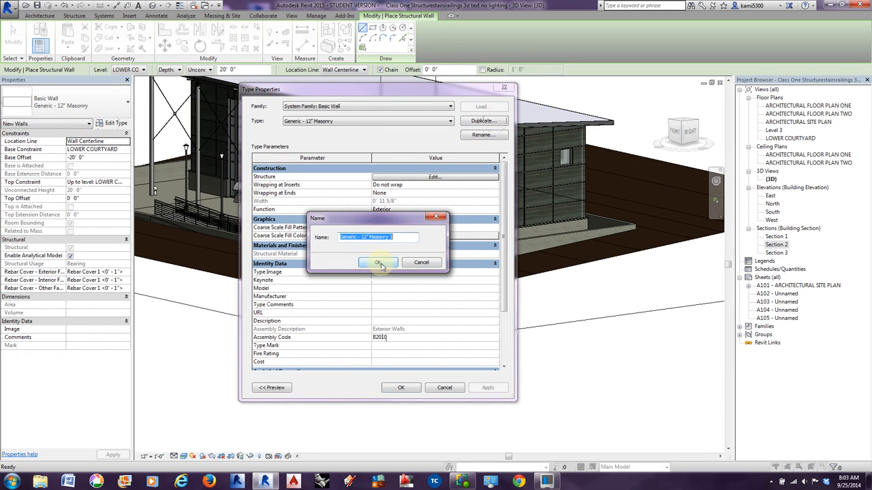
Set the new wall type's concrete masonry structure layer to a thickness of 24 inches (2' 0").
click(421, 176)
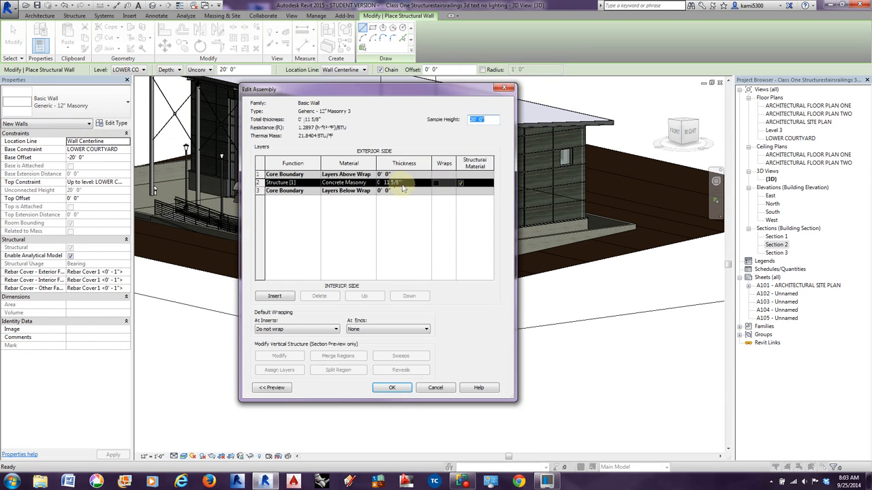
click(401, 183)
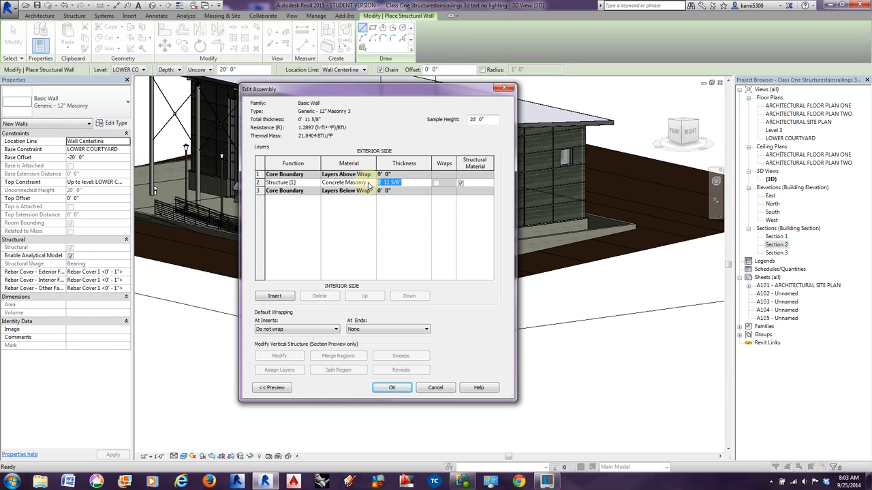
text(24)
key(Tab)
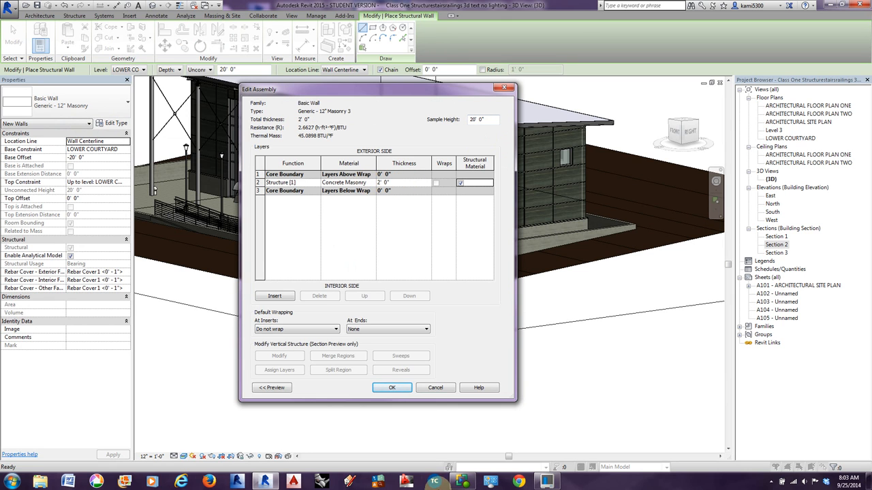
click(395, 393)
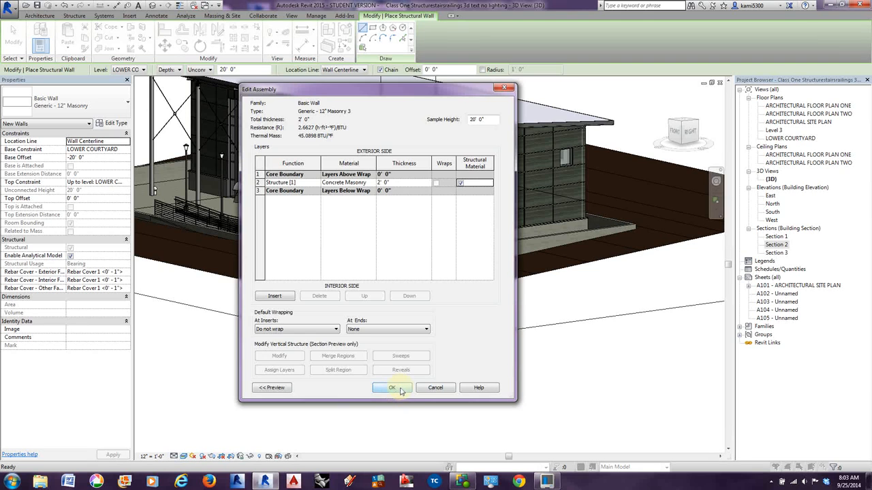
click(401, 389)
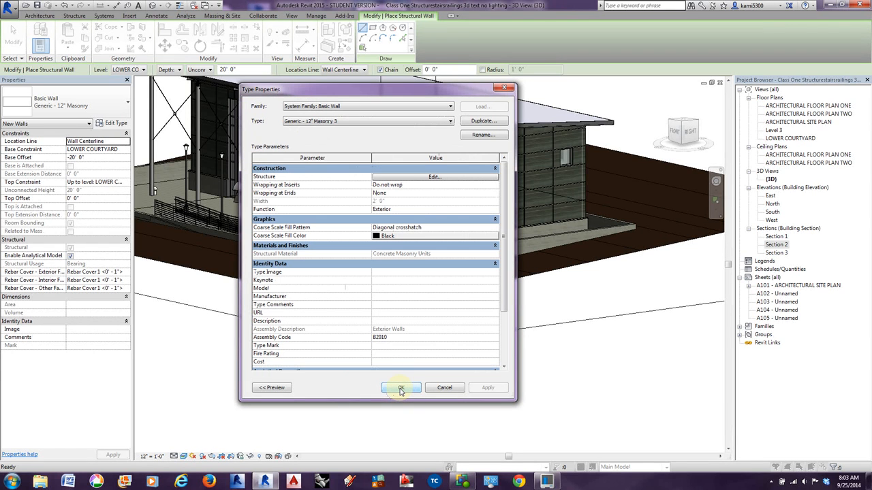
click(400, 390)
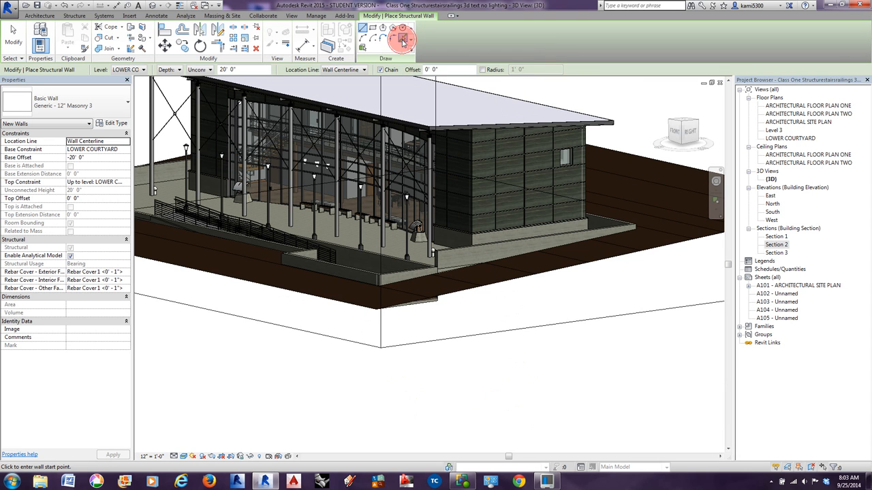
Set the structural walls to be created by picking existing lines.
click(402, 41)
click(403, 39)
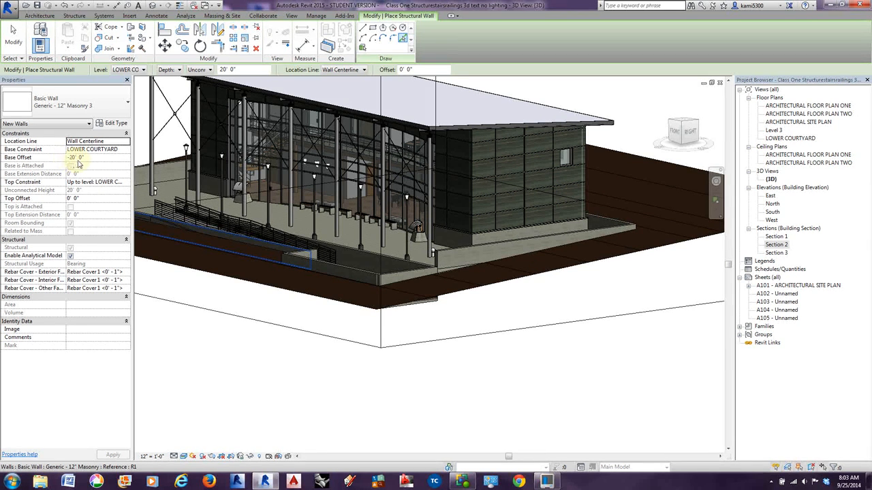
Try to constrain the new walls' top to ARCHITECTURAL FLOOR PLAN ONE with a base offset of 0 before placing them.
click(125, 183)
click(126, 182)
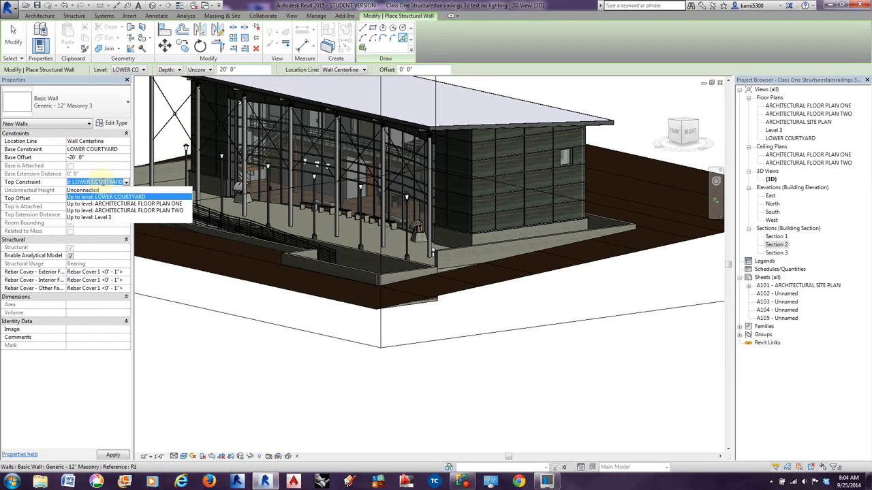
click(95, 160)
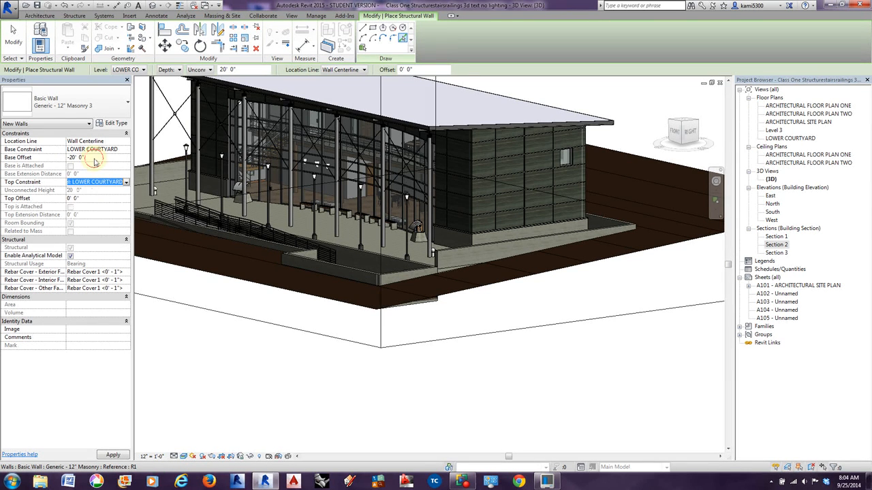
click(117, 182)
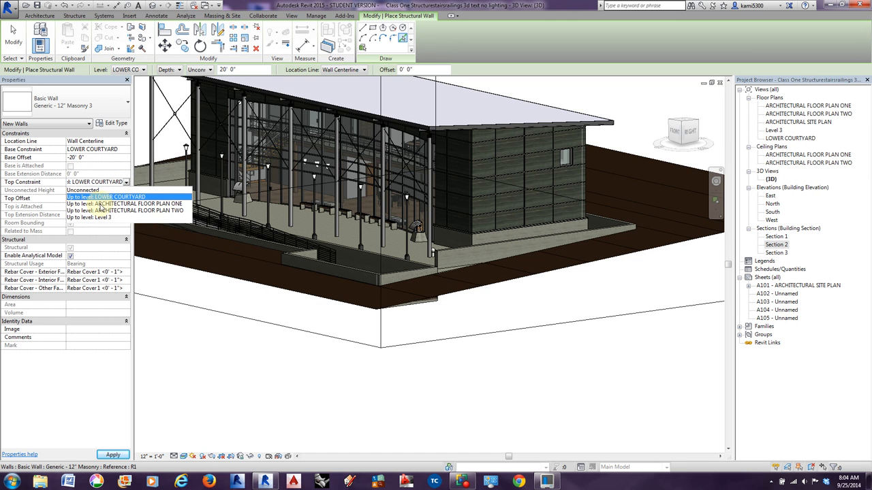
click(98, 205)
click(75, 158)
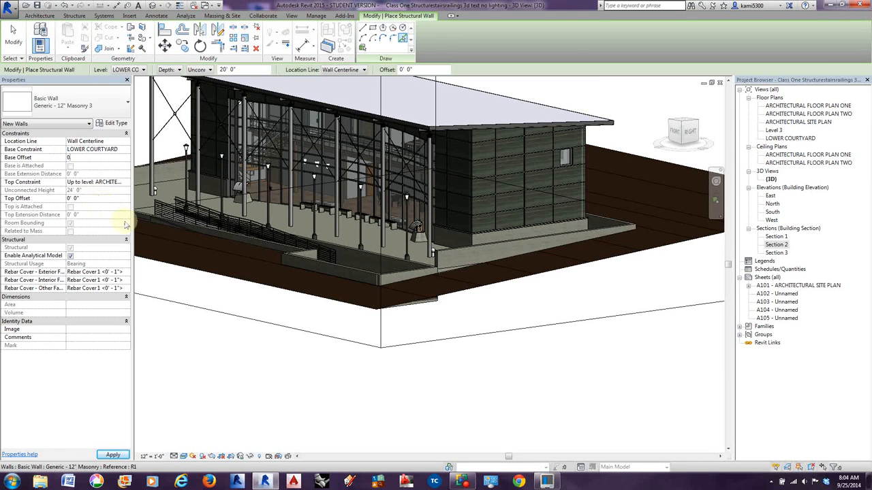
text(0)
key(Return)
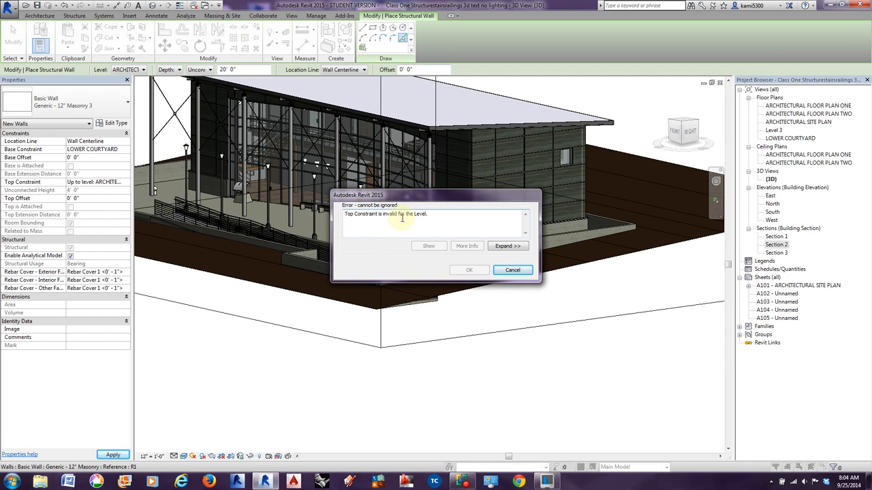
click(514, 272)
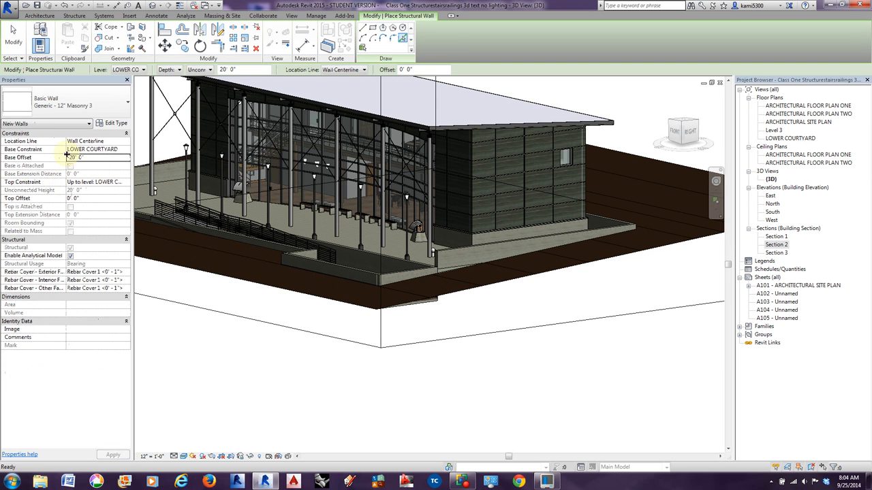
text(-)
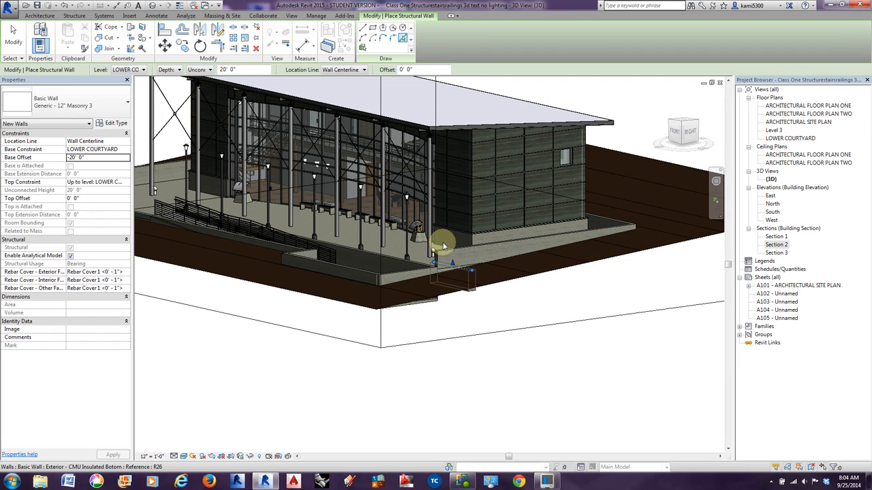
Place Generic - 12" Masonry 3 structural walls around the building by picking the edges of its lower exterior CMU walls.
click(481, 244)
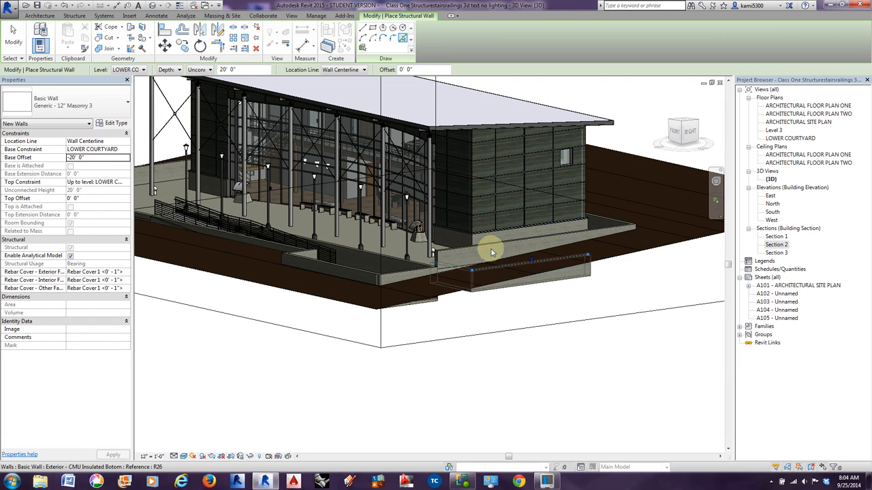
shift+middle_drag(542, 308, 554, 386)
click(625, 220)
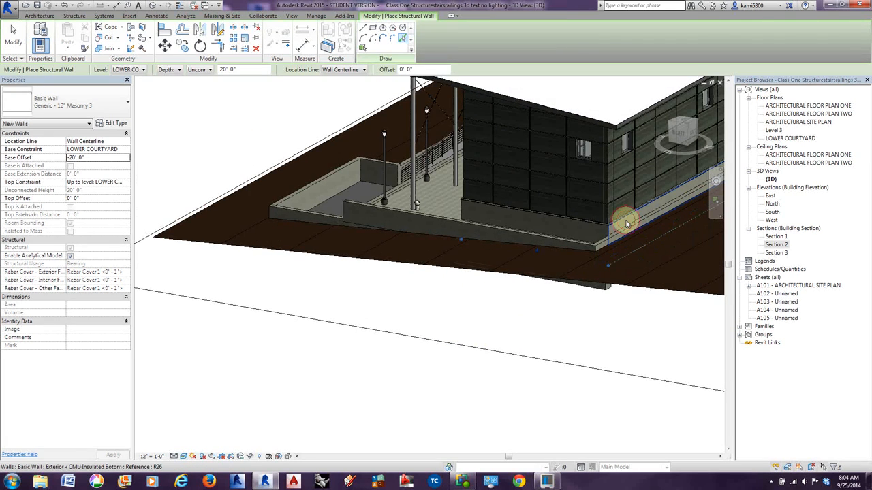
middle_drag(572, 275, 395, 300)
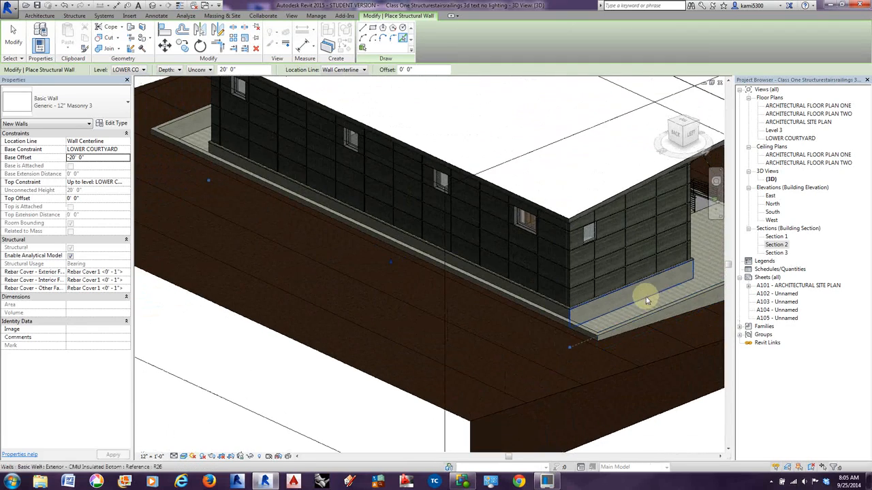
shift+middle_drag(668, 306, 712, 289)
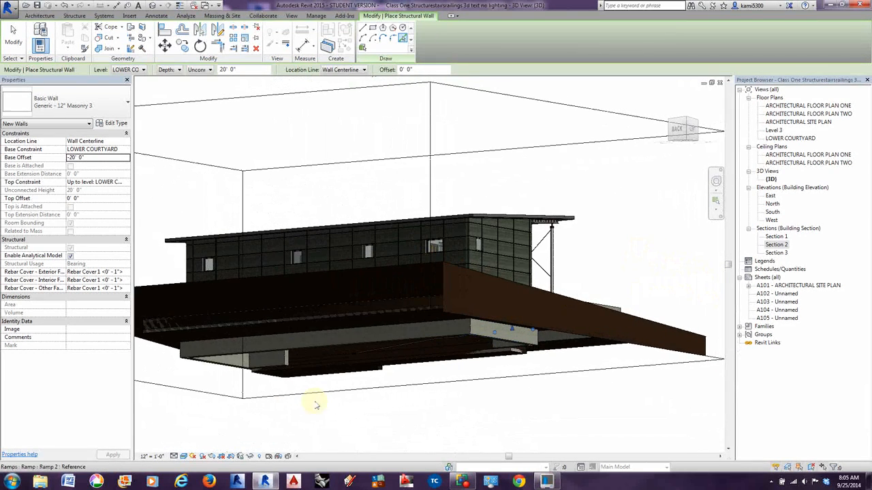
click(13, 37)
Extend the 3D view's section box downward to reveal the full depth of the new foundation walls.
click(574, 372)
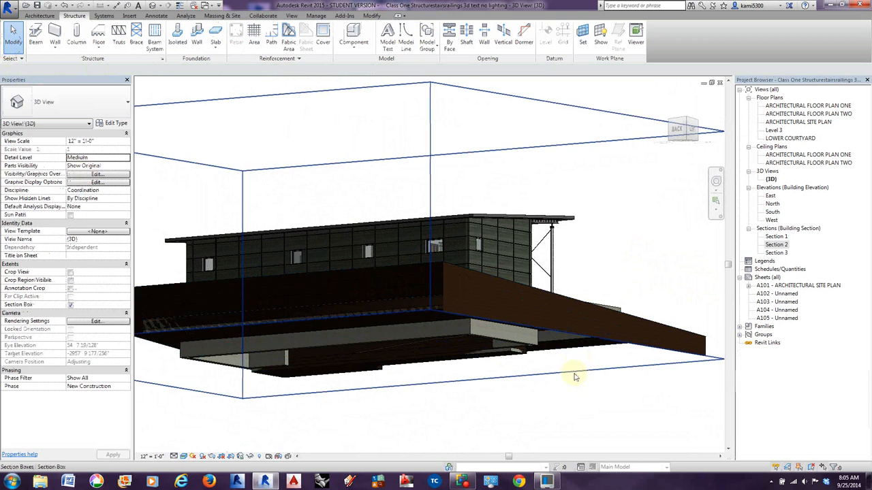
click(574, 374)
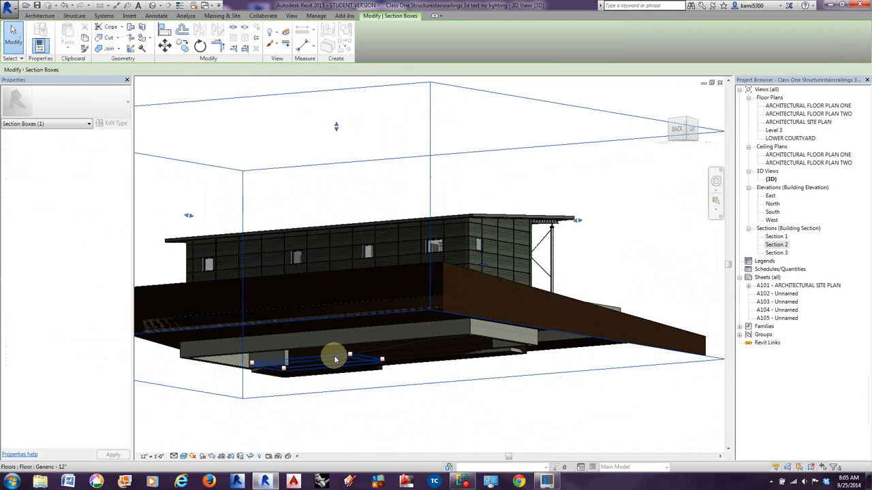
drag(336, 355, 335, 430)
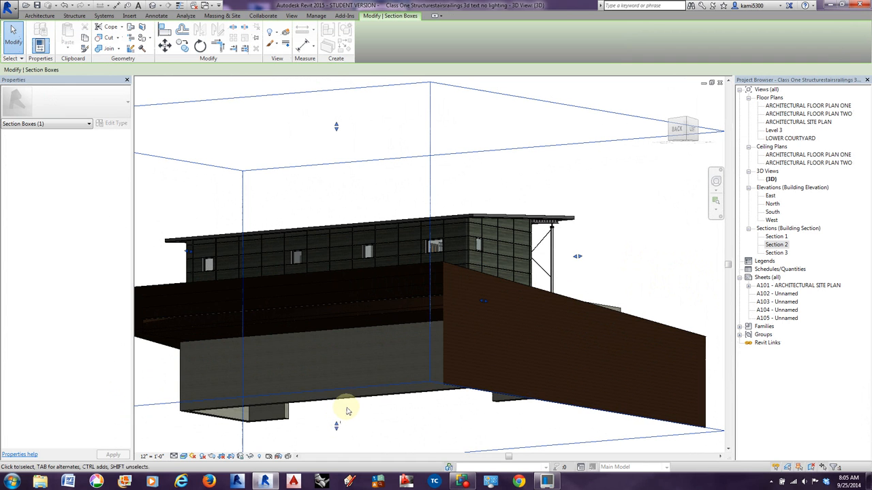
drag(336, 427, 333, 390)
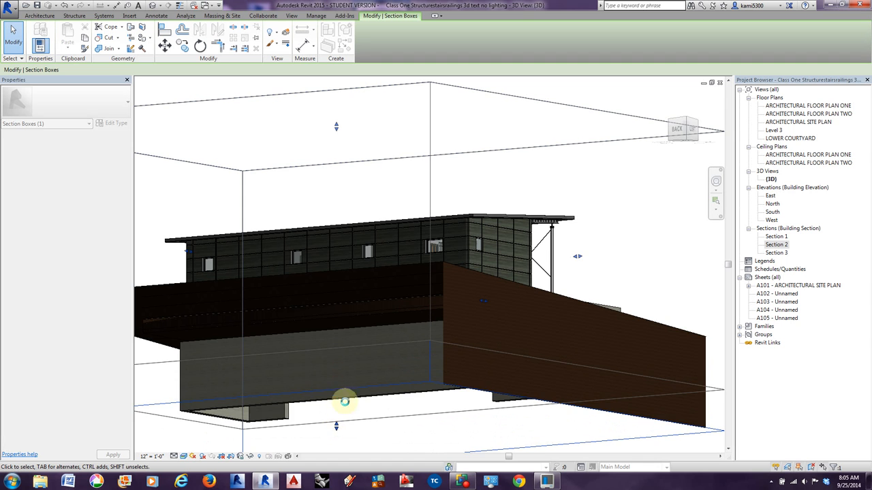
Select the connected foundation walls and set their top constraint to ARCHITECTURAL FLOOR PLAN ONE and base offset to 0.
shift+middle_drag(348, 407, 463, 350)
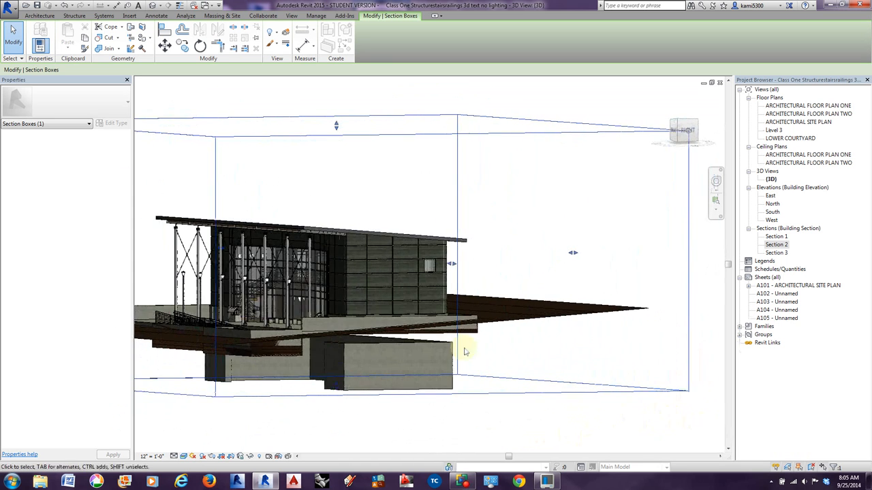
key(Tab)
click(342, 344)
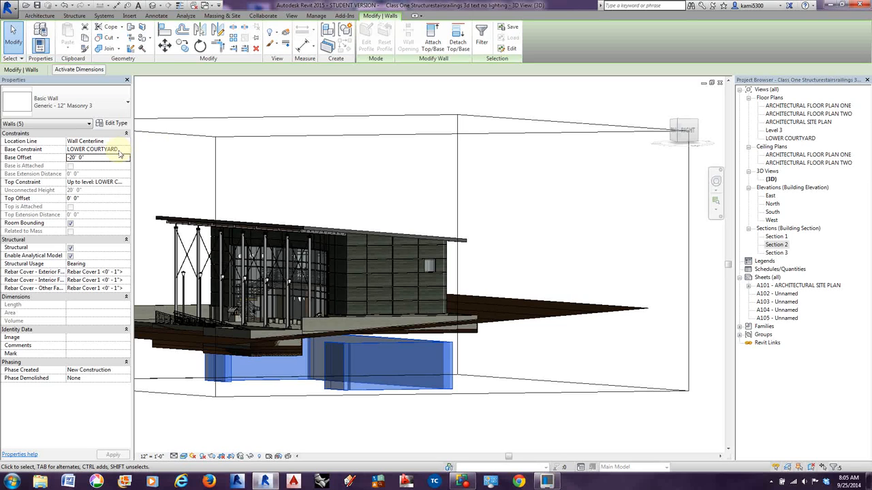
click(120, 184)
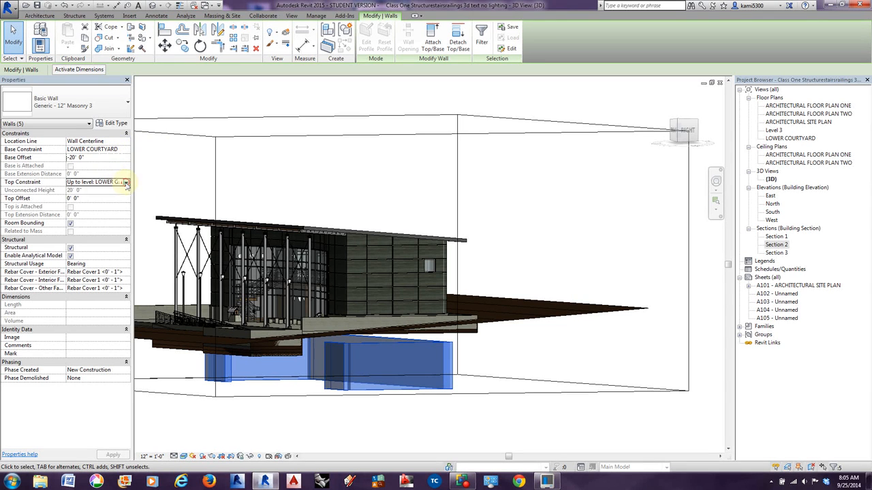
click(126, 182)
click(105, 204)
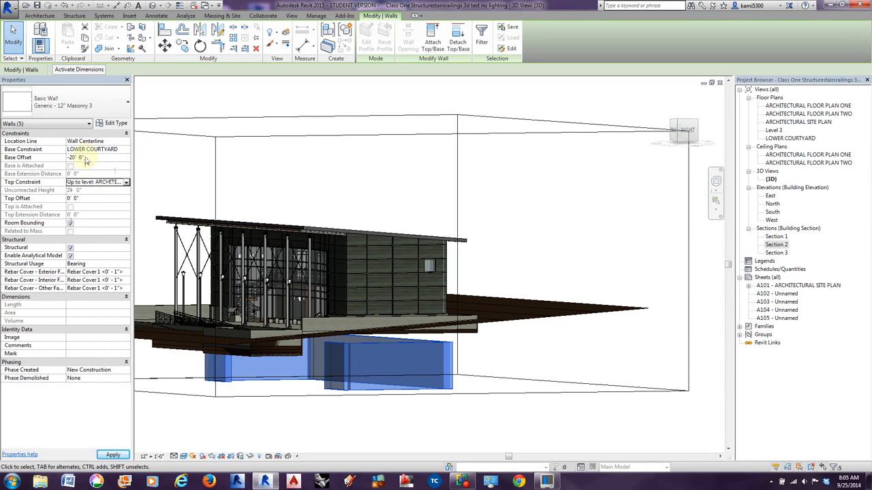
click(45, 157)
text(0)
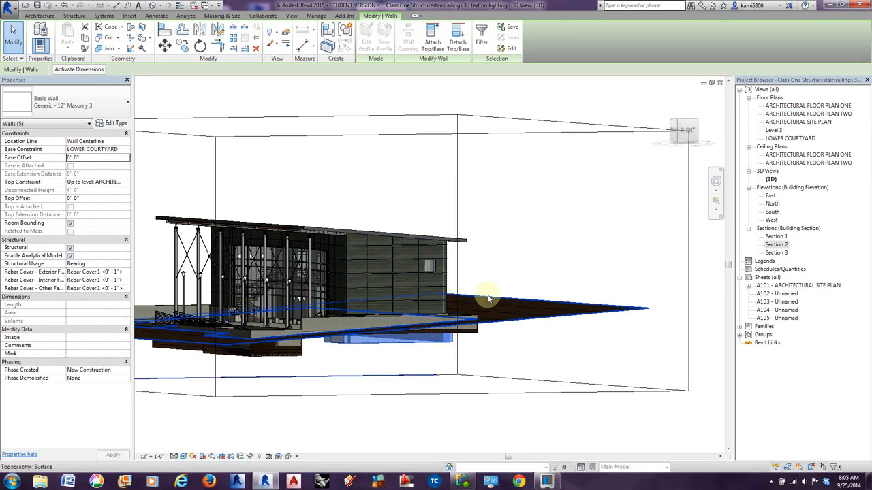
In Section 2, align the foundation wall's interior face with the interior face of the upper exterior wall at grid A.
double_click(777, 244)
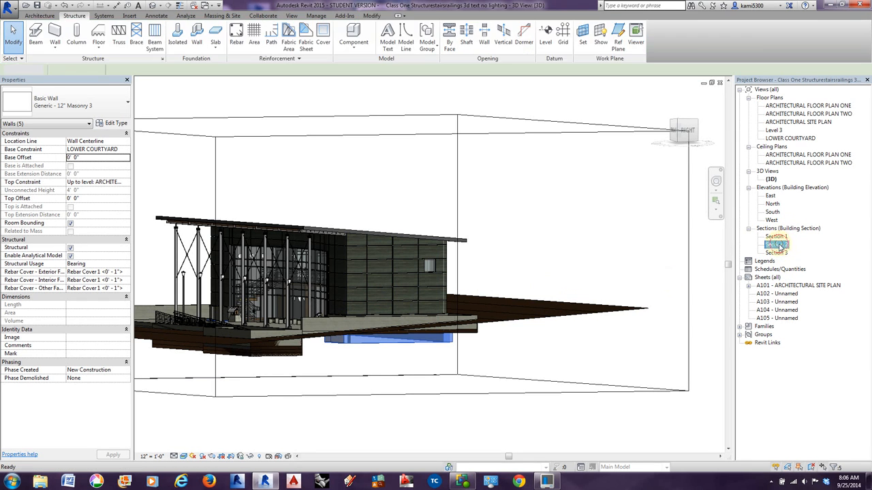
scroll(552, 331, up, 2)
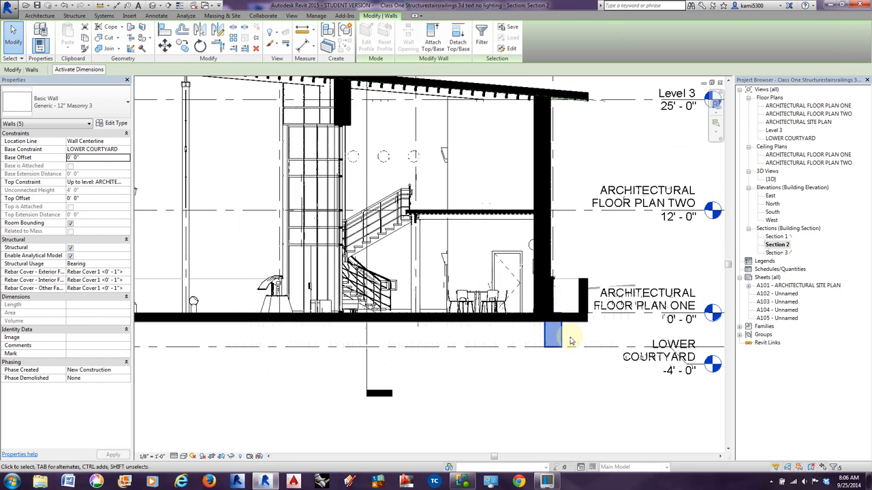
scroll(551, 332, up, 2)
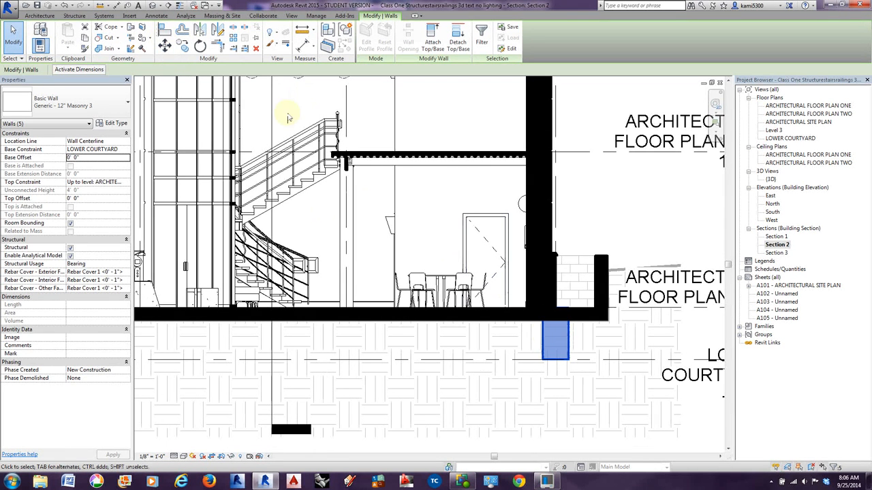
click(165, 31)
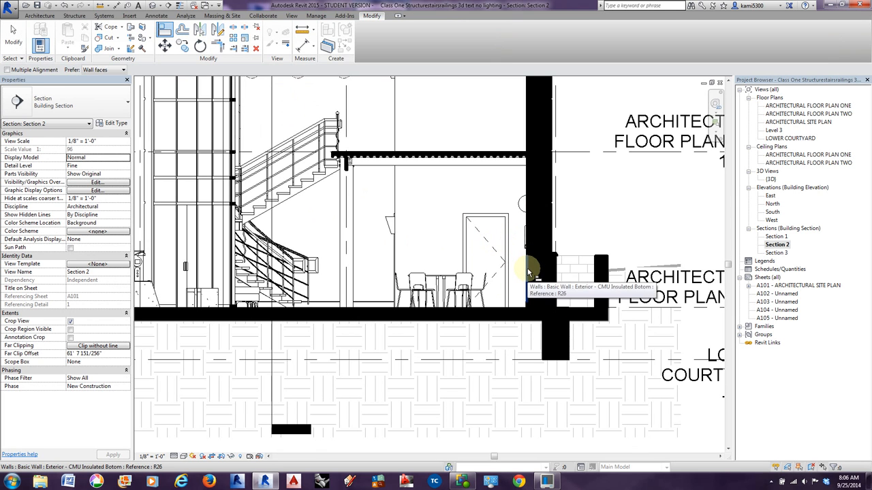
key(Tab)
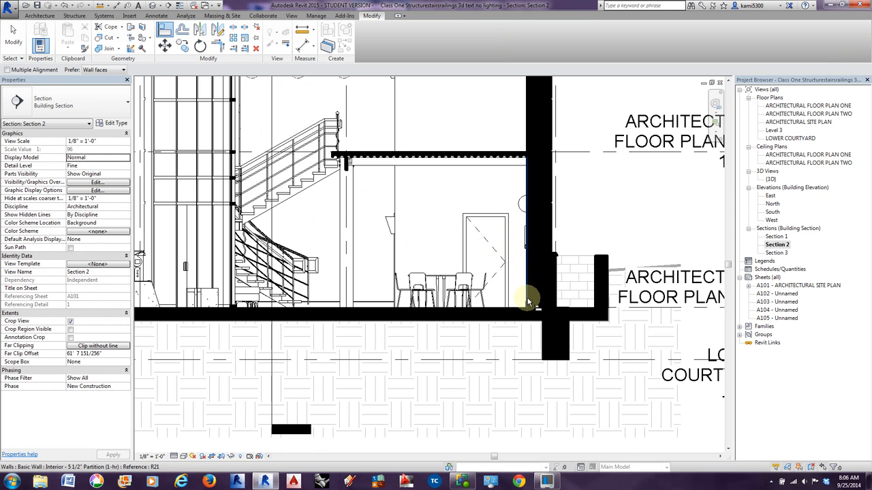
click(529, 185)
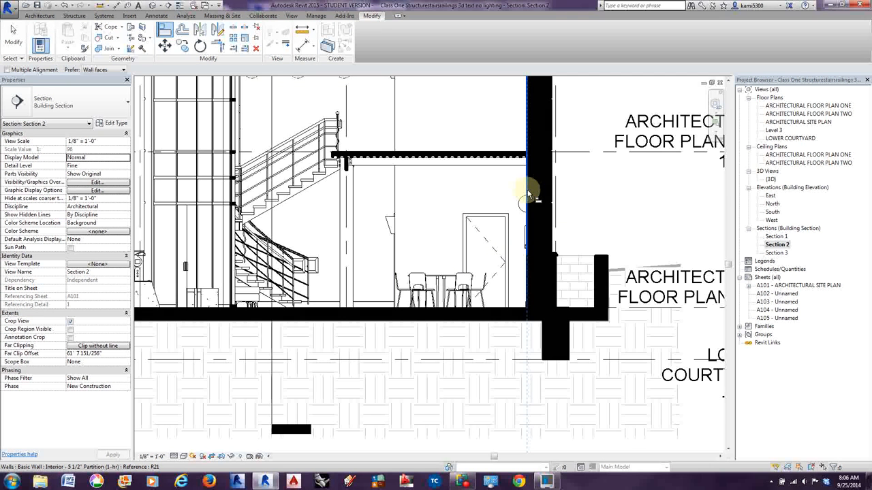
click(547, 344)
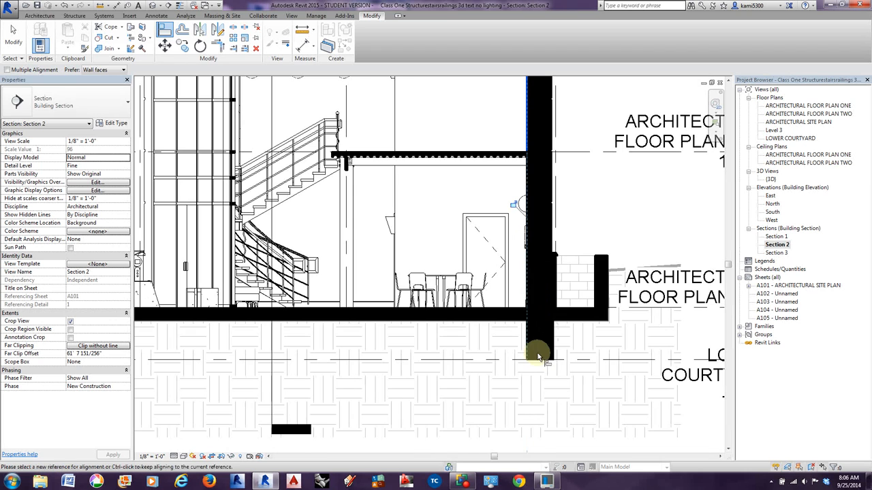
scroll(537, 331, down, 4)
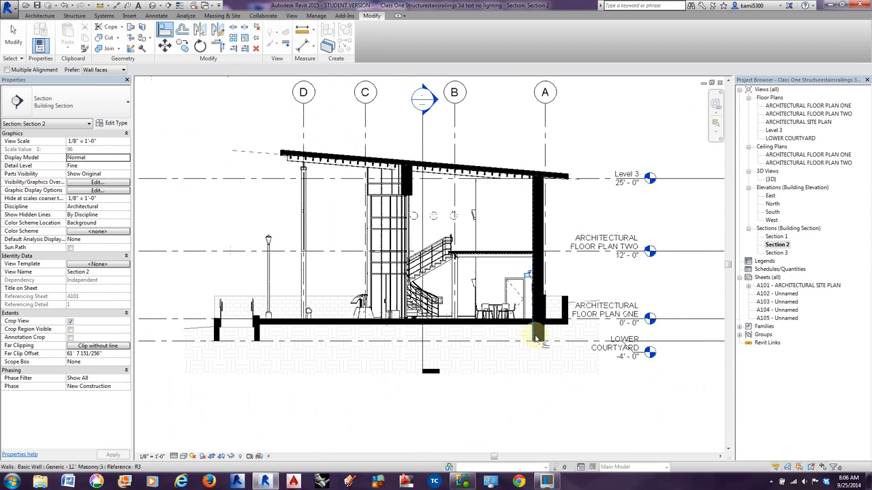
click(13, 37)
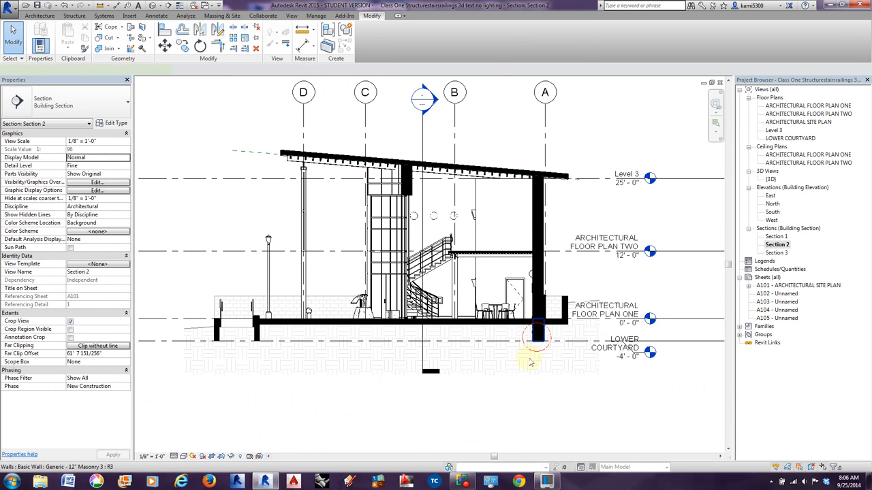
click(537, 339)
click(528, 394)
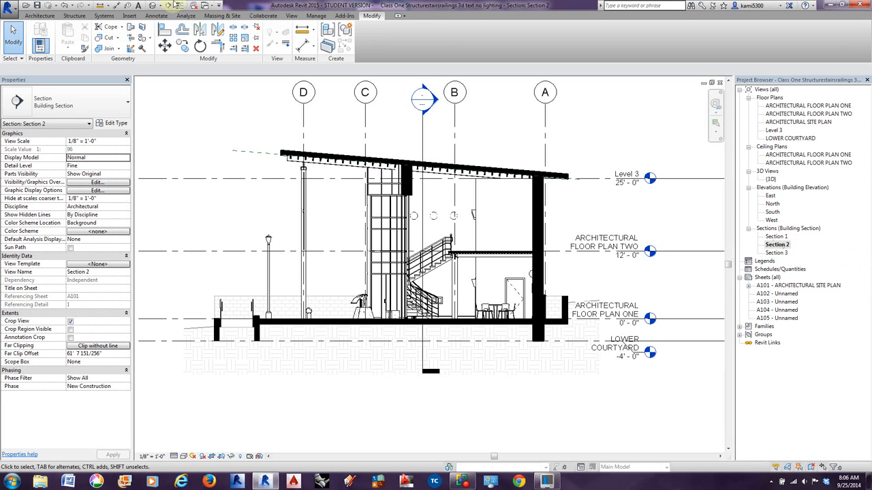
In the 3D view, align the front-right end foundation wall with the outer face of the CMU Insulated Top wall above it.
click(148, 6)
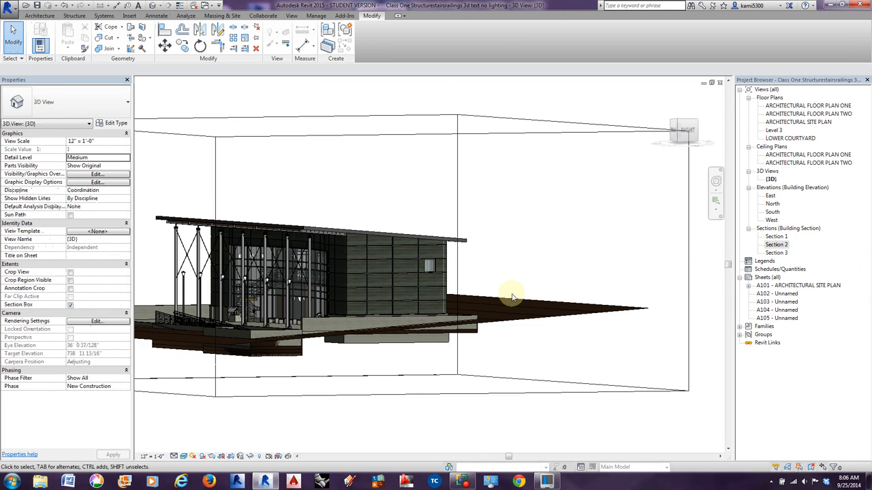
shift+middle_drag(512, 297, 551, 341)
key(a)
key(l)
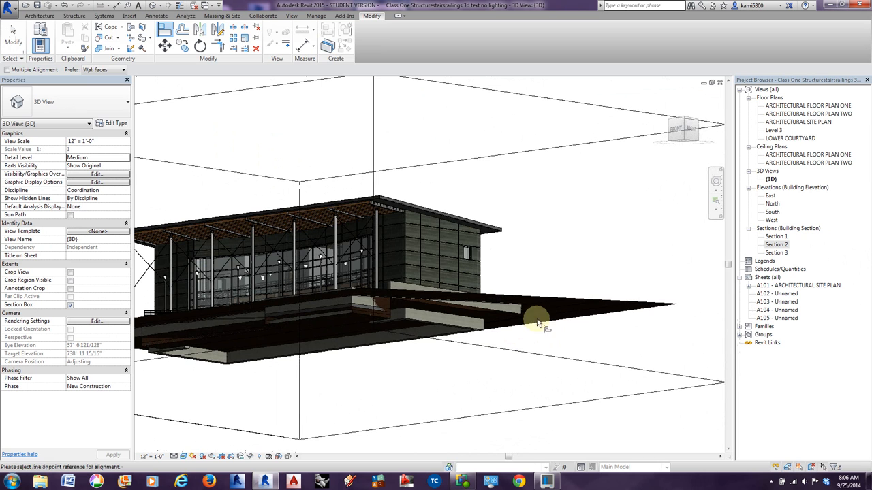
click(428, 254)
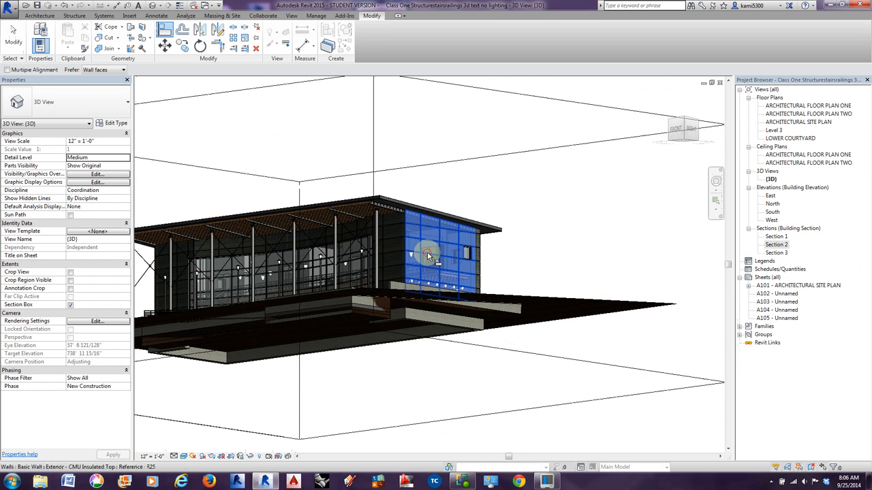
click(420, 320)
shift+middle_drag(443, 347, 447, 344)
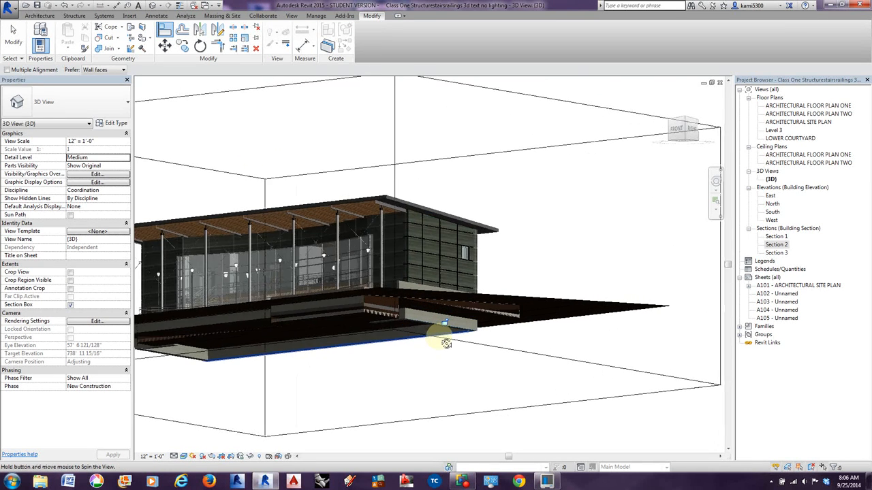
Align the short front foundation wall and the long back foundation wall with the outer faces of the exterior walls above them.
click(397, 252)
click(402, 315)
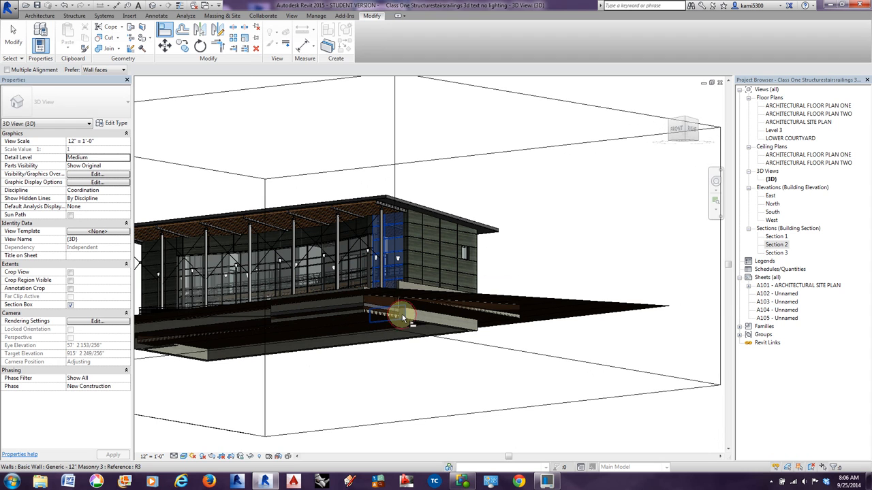
shift+middle_drag(424, 350, 280, 375)
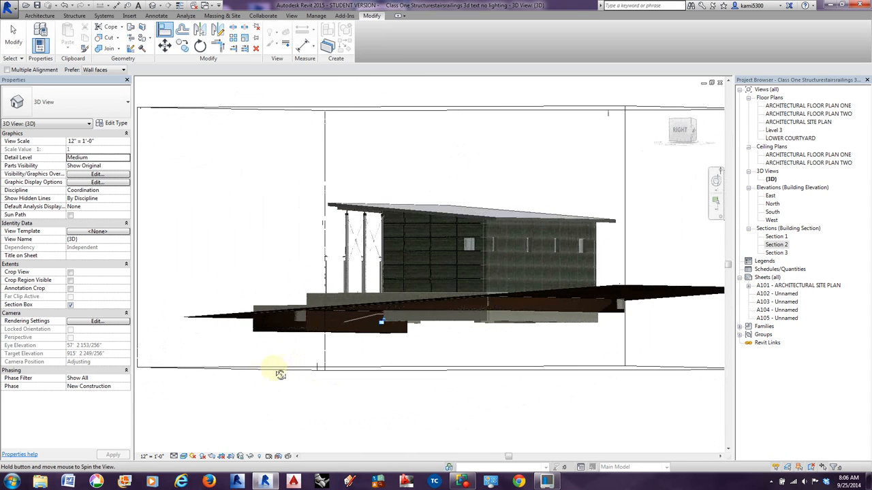
click(504, 269)
click(501, 321)
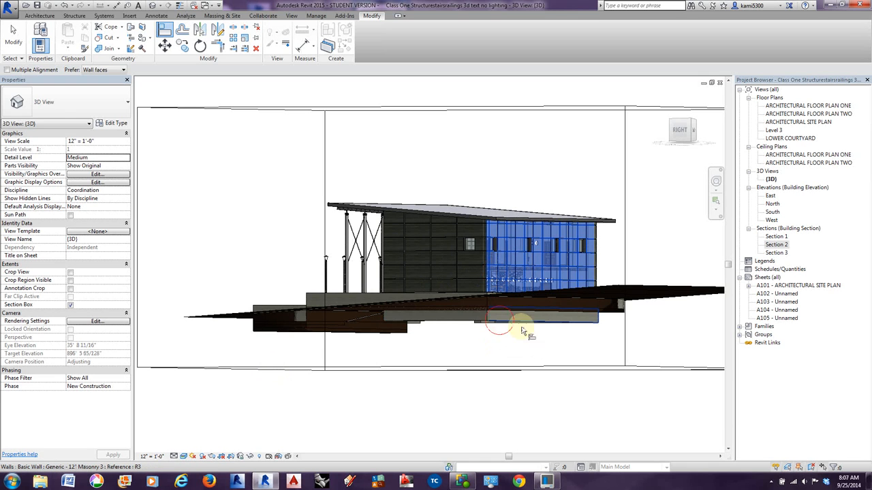
shift+middle_drag(652, 343, 354, 374)
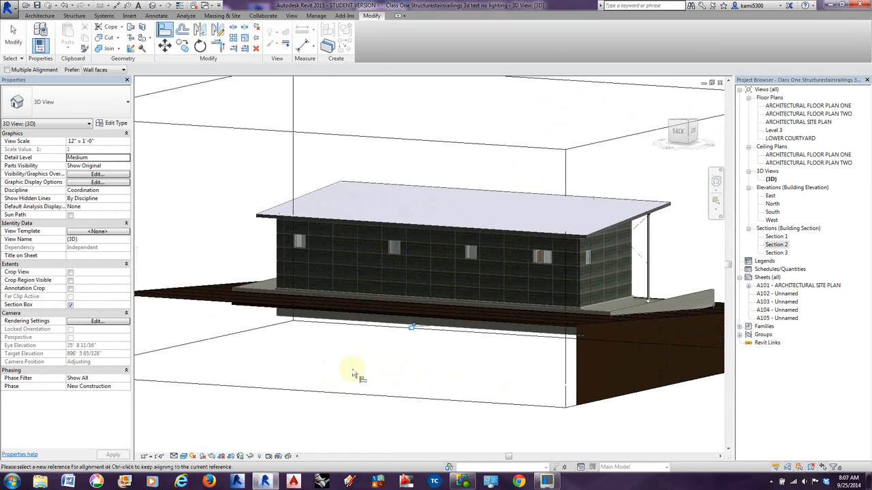
click(590, 305)
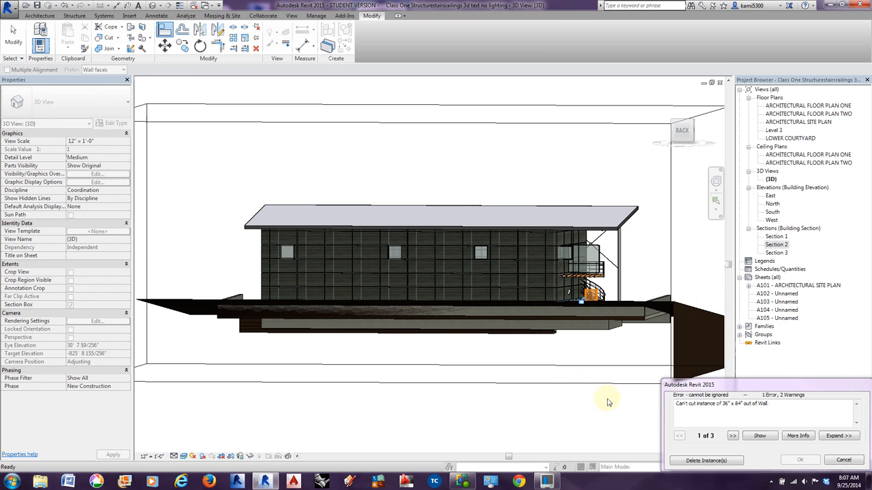
click(844, 460)
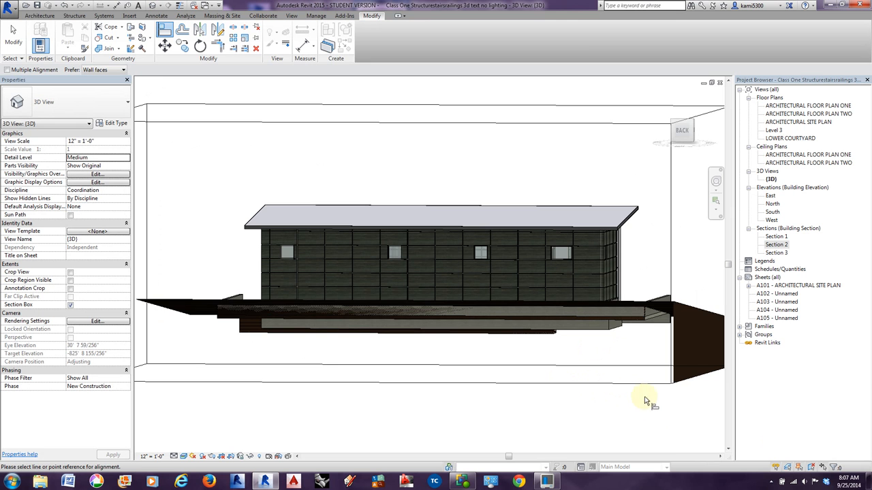
Align the left end and front-left foundation walls with the CMU Insulated Top walls above, and check the wall at grid A in Section 2.
shift+middle_drag(634, 389, 605, 389)
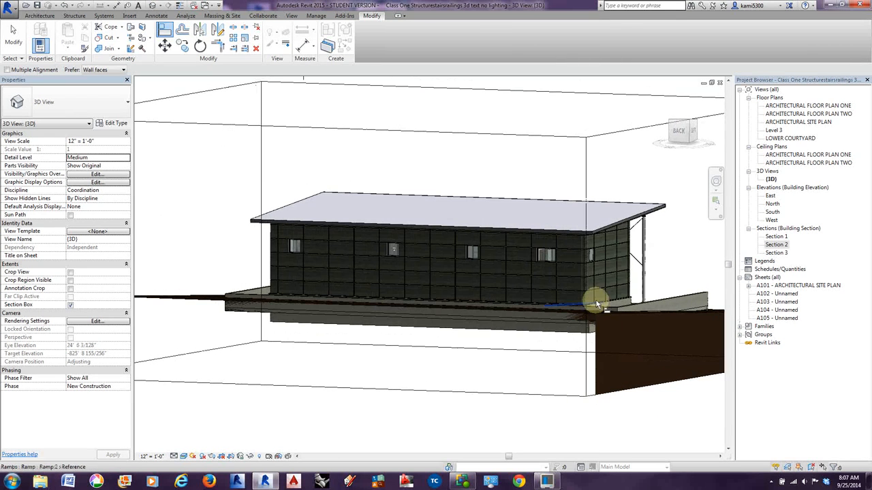
shift+middle_drag(594, 350, 535, 300)
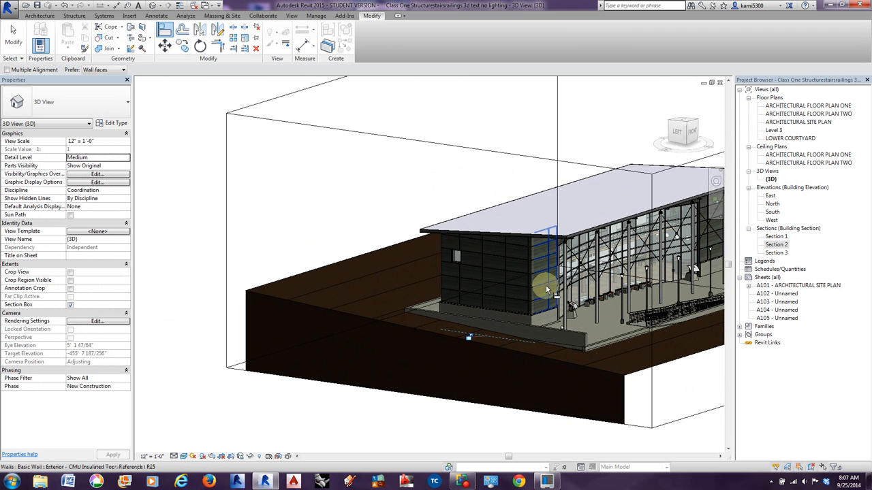
shift+middle_drag(545, 284, 483, 261)
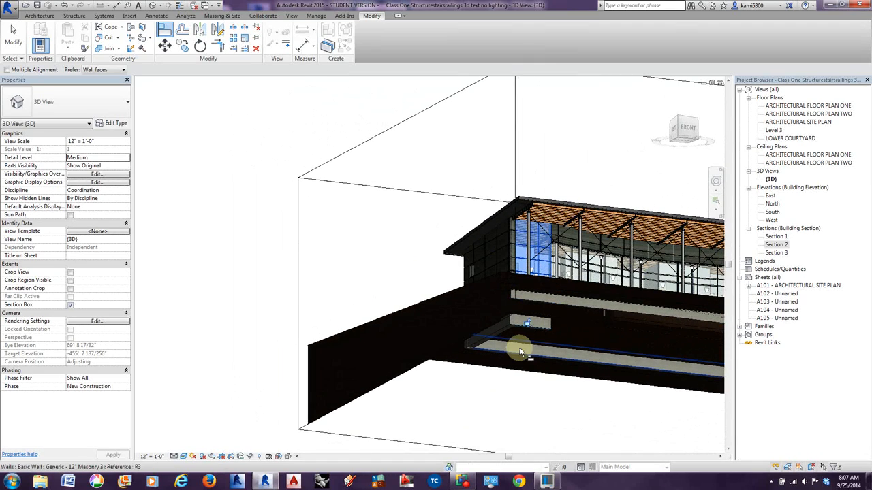
shift+middle_drag(520, 351, 496, 376)
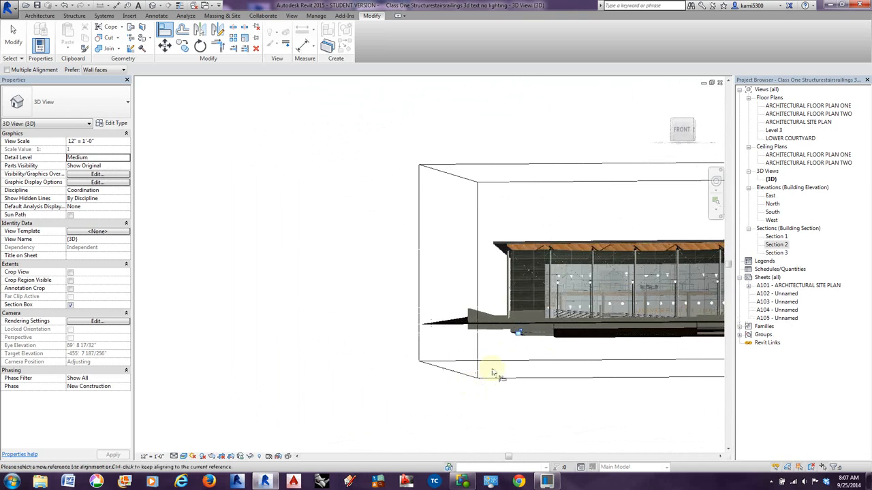
double_click(776, 244)
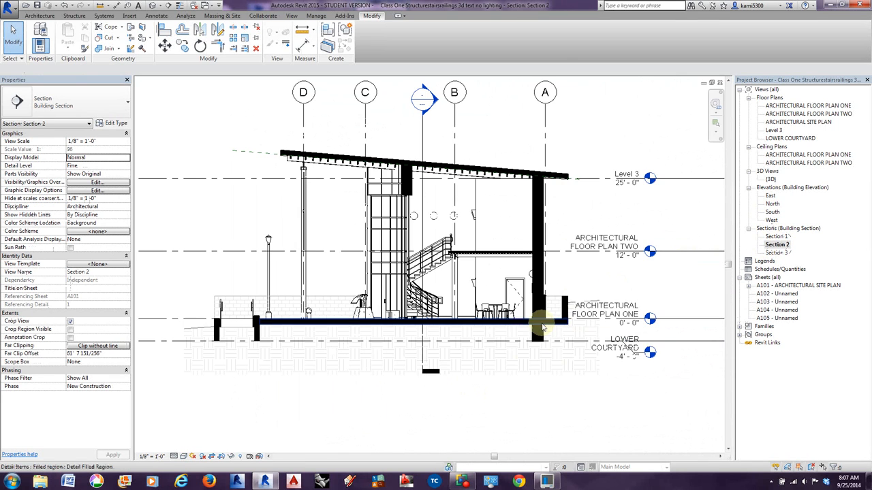
scroll(536, 336, up, 5)
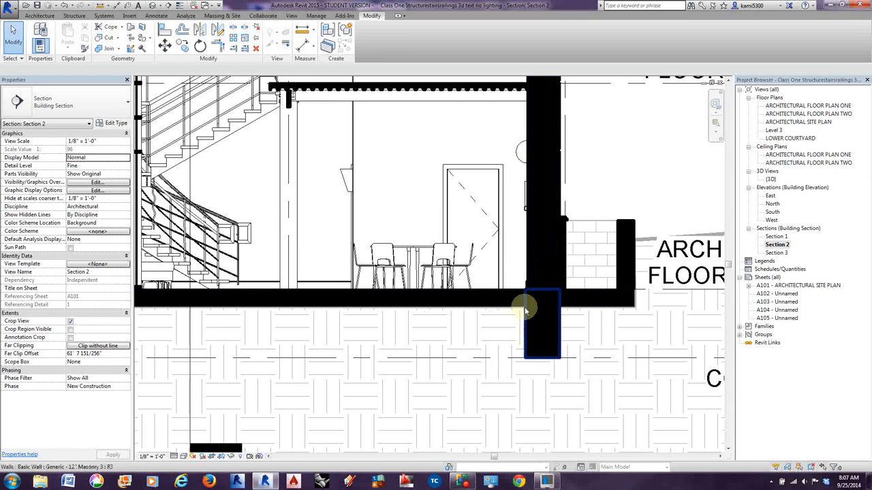
scroll(528, 263, down, 3)
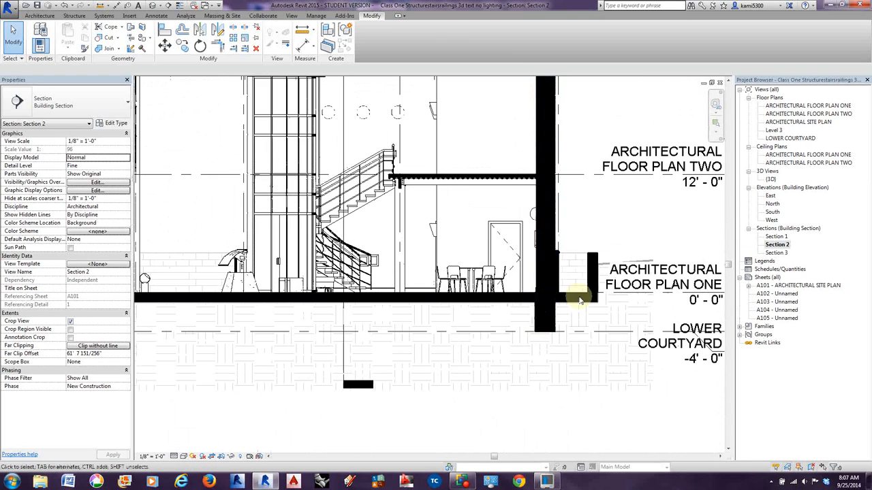
In the 3D view, place Bearing Footing - 36" x 12" wall foundations under the building's foundation walls.
click(170, 5)
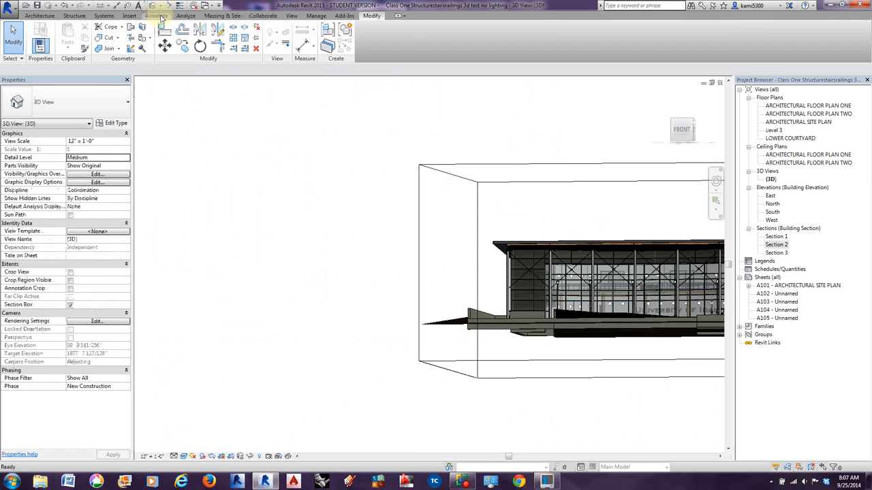
shift+middle_drag(628, 334, 422, 335)
click(75, 15)
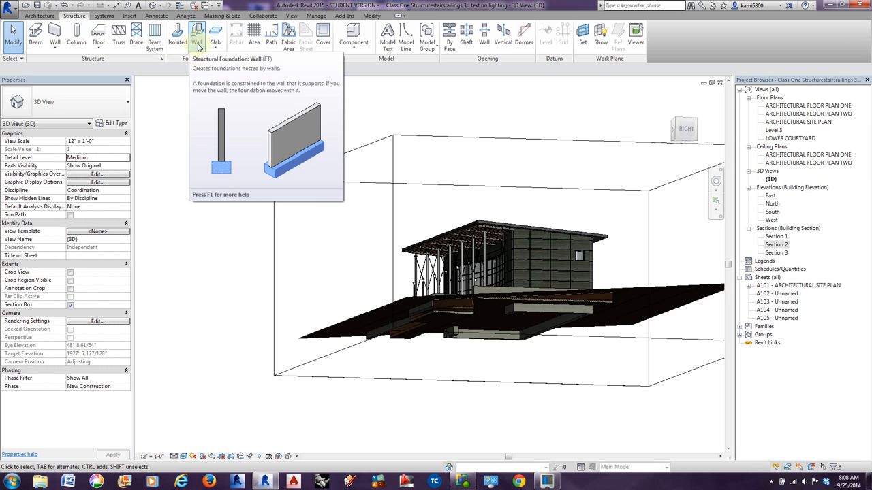
click(198, 45)
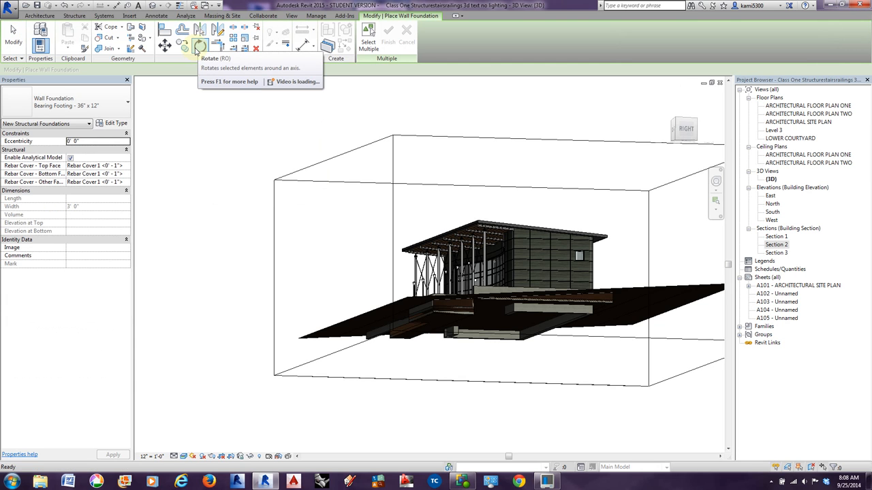
click(99, 107)
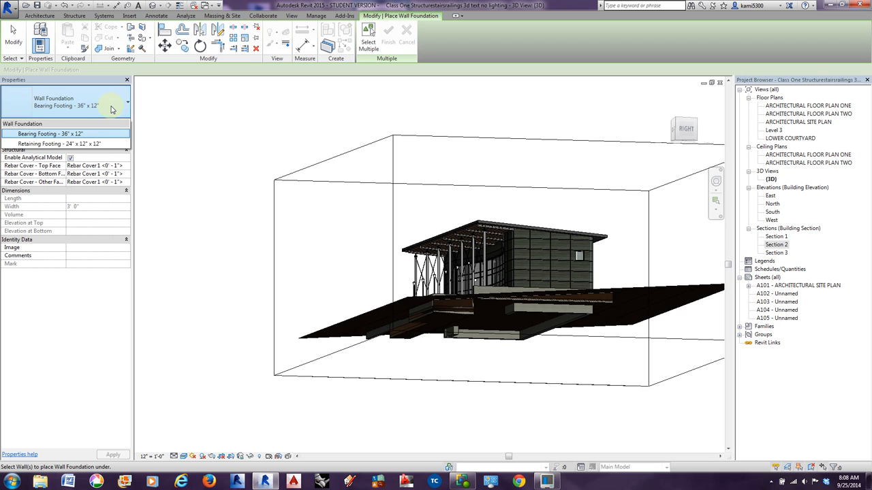
click(112, 109)
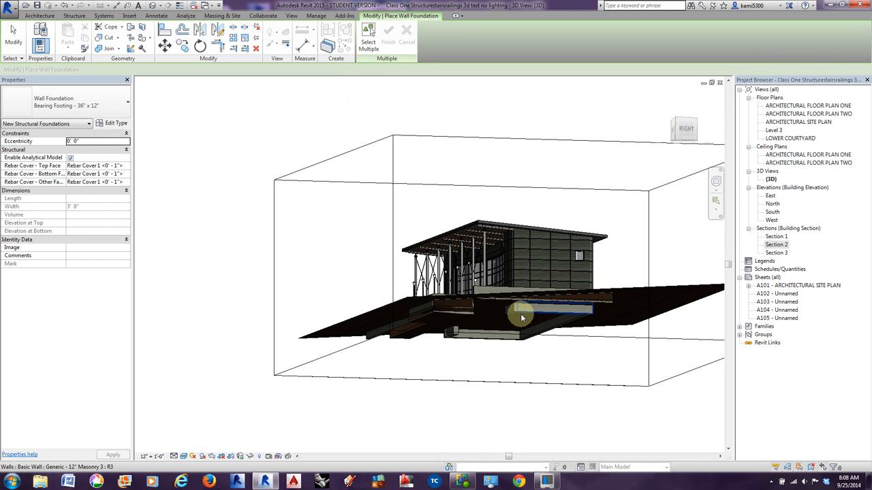
scroll(517, 316, up, 2)
scroll(517, 316, up, 1)
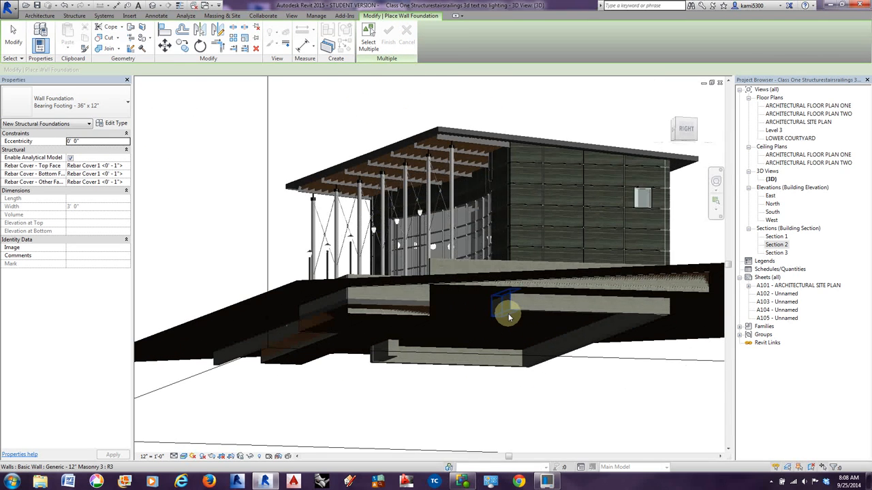
click(571, 314)
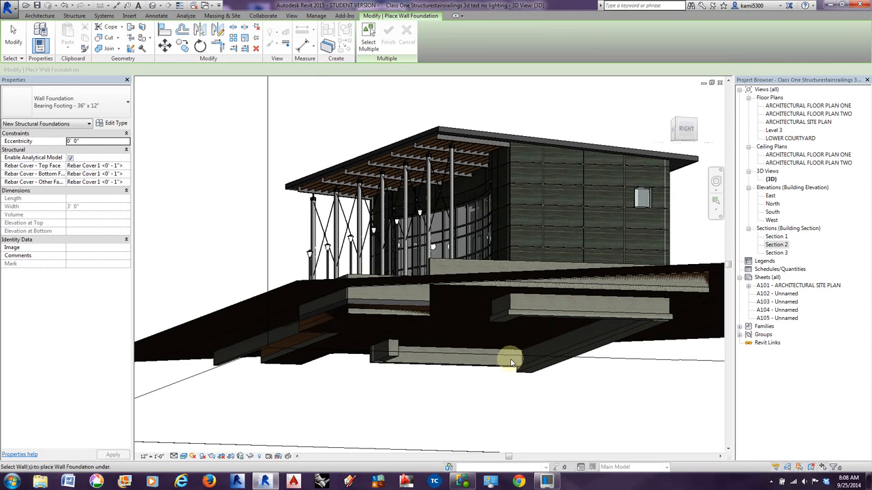
click(389, 353)
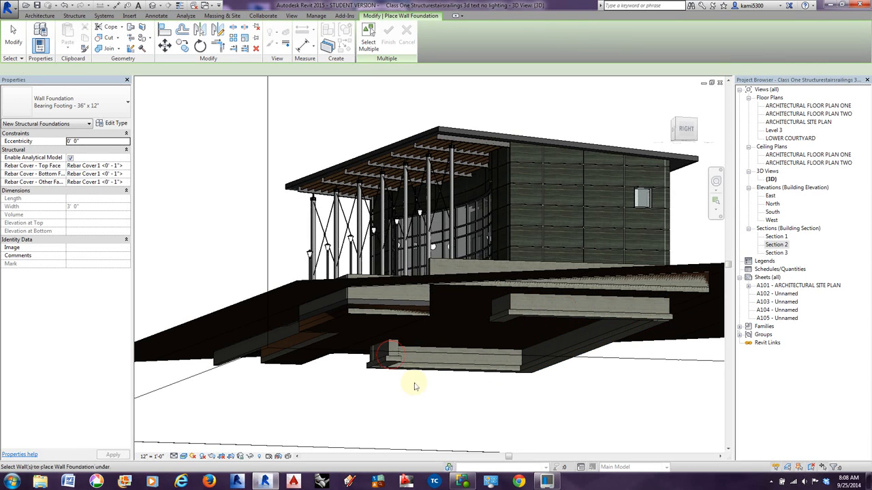
scroll(420, 360, down, 2)
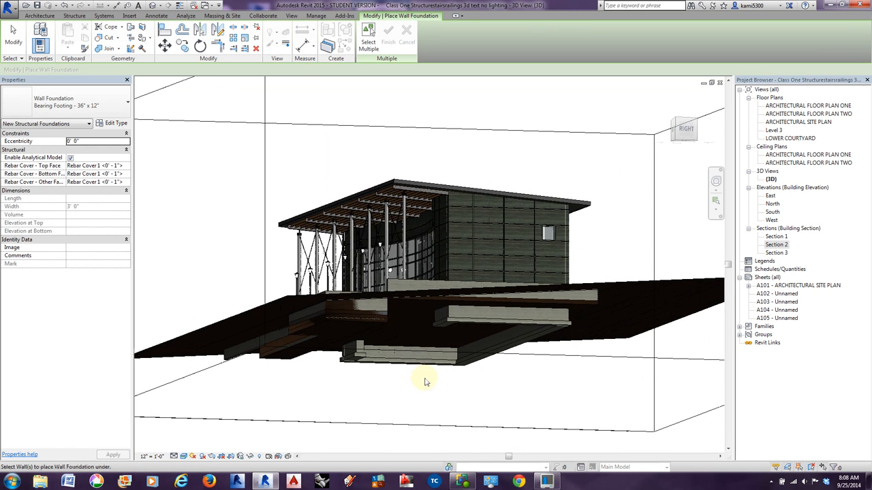
Open Section 2 and examine the bearing footing beneath the foundation wall at grid A.
double_click(776, 244)
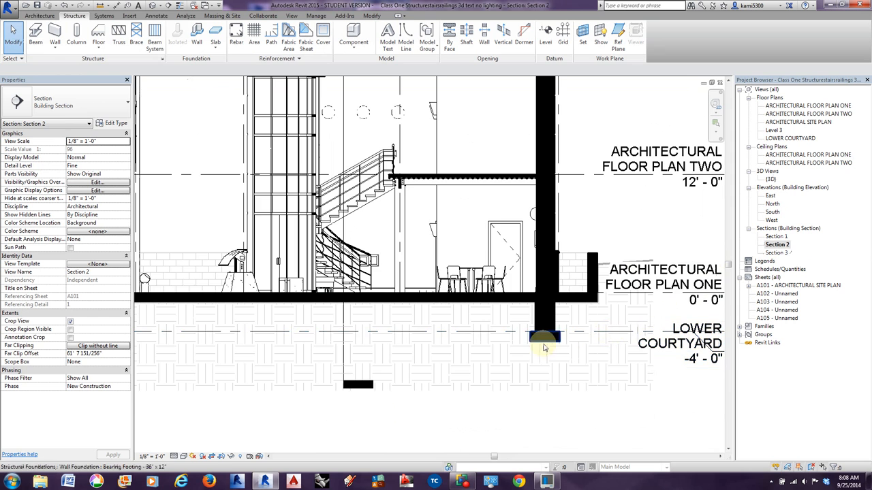
scroll(544, 348, down, 2)
scroll(603, 361, up, 1)
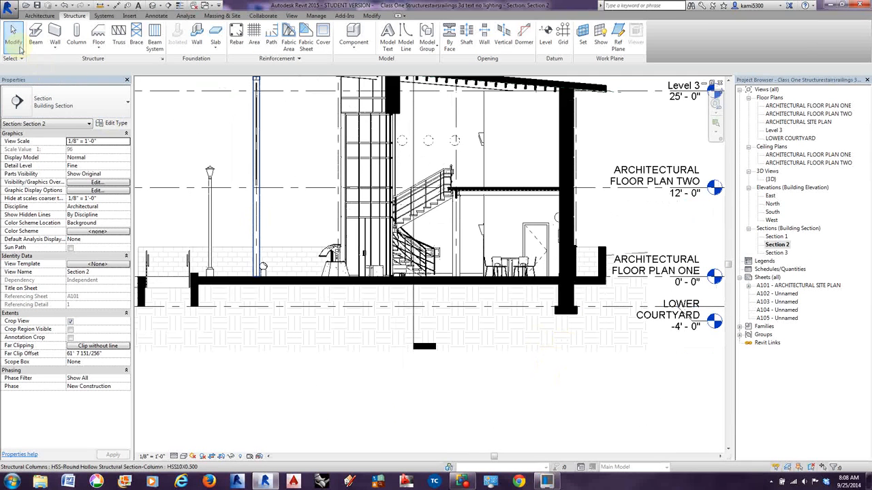
click(18, 42)
scroll(553, 315, down, 2)
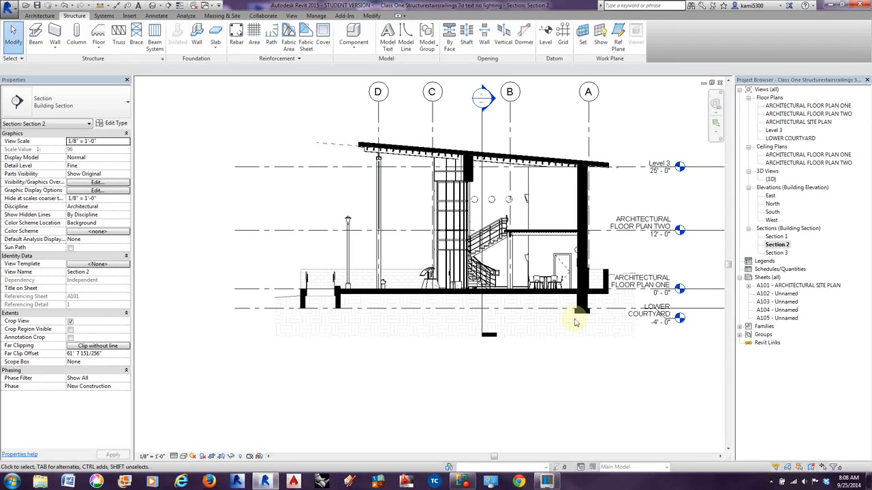
Review Section 2's visibility overrides for the cut patterns of Structural Foundations, Structural Framing and Walls, leaving them as they are.
key(v)
key(g)
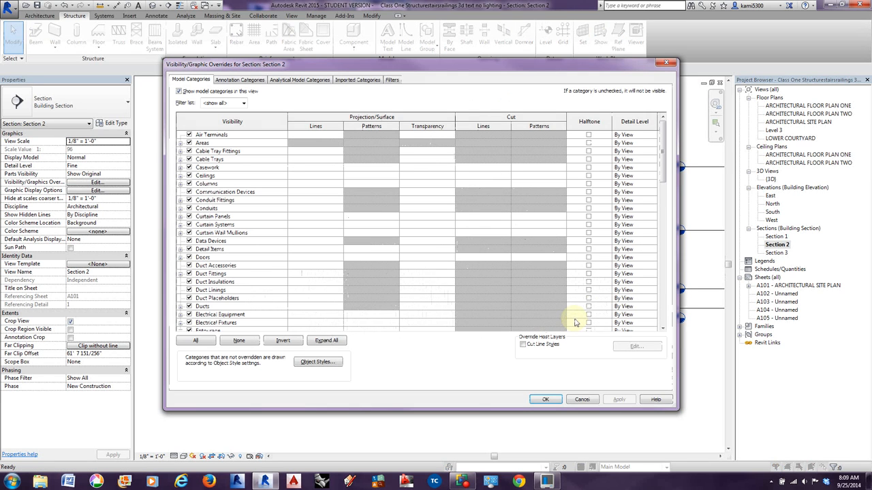
drag(662, 157, 658, 409)
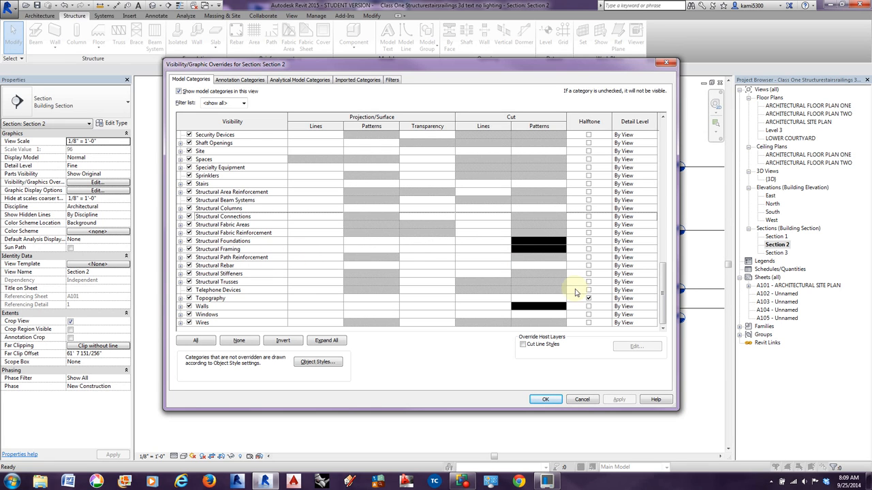
click(581, 400)
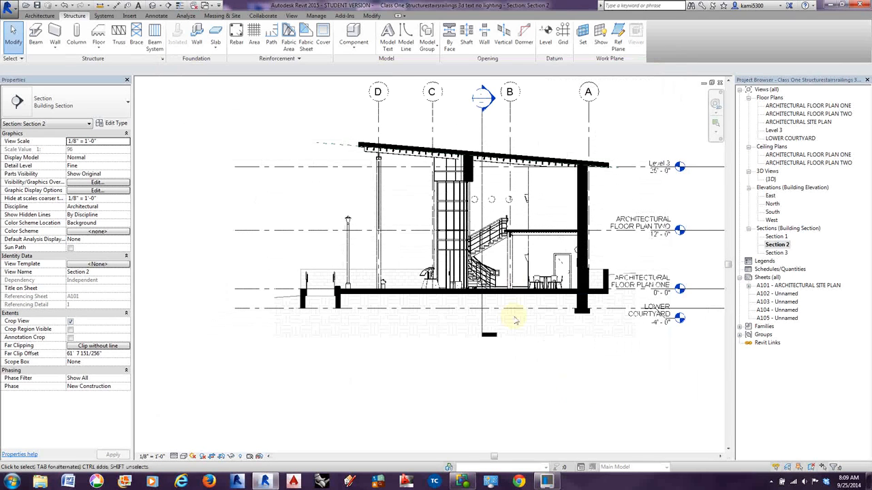
In Section 2, draw a Solid Black filled region about 2'-7" wide and 1' deep beneath the foundation wall at the slab's ramp-side end.
scroll(518, 324, down, 3)
middle_drag(514, 387, 500, 372)
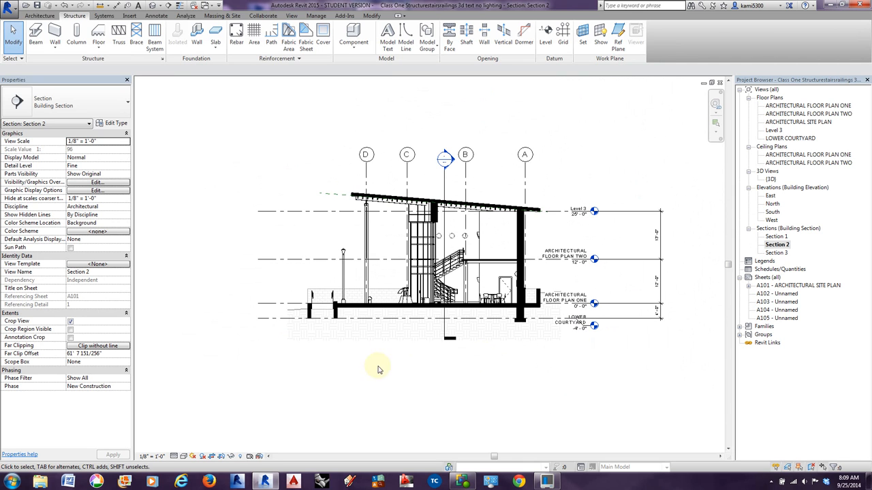
scroll(334, 311, up, 4)
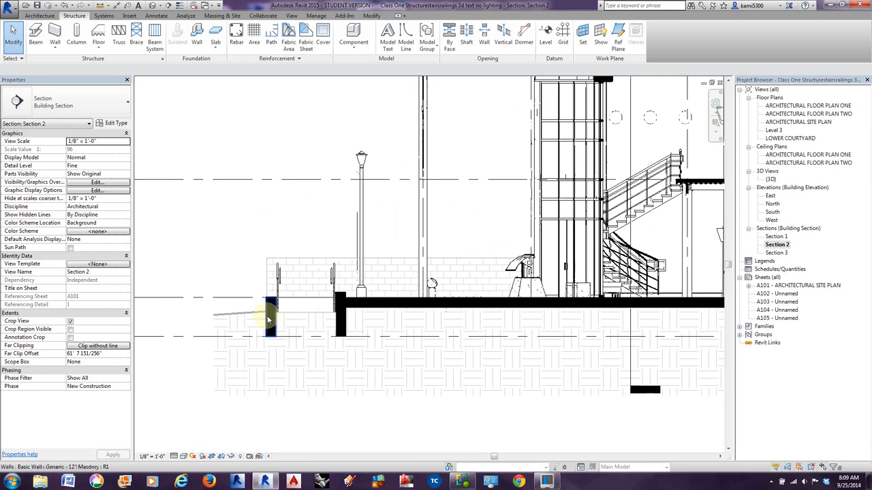
middle_drag(271, 344, 265, 337)
scroll(266, 311, down, 1)
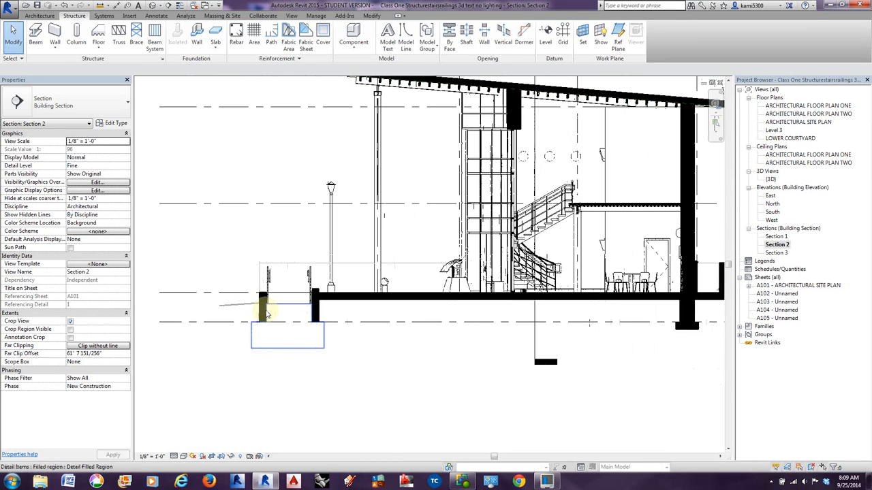
mouse_move(439, 347)
middle_down()
mouse_move(332, 336)
mouse_move(370, 346)
mouse_move(435, 344)
middle_up()
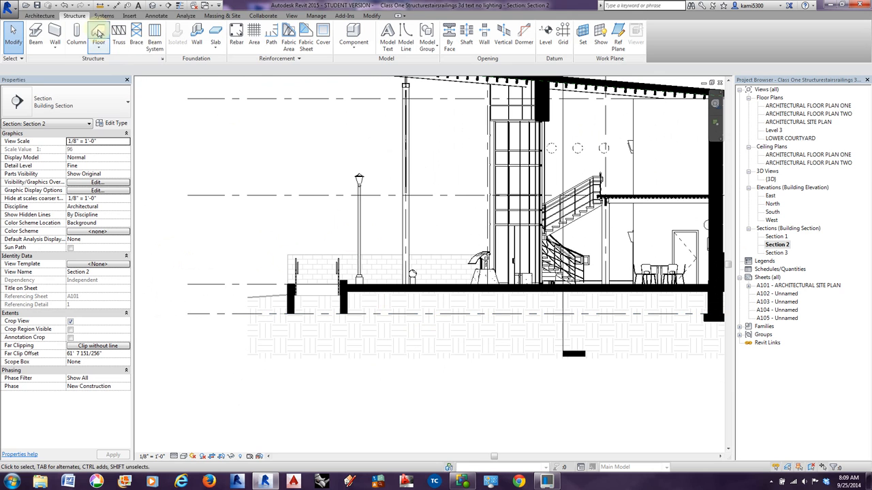
click(157, 15)
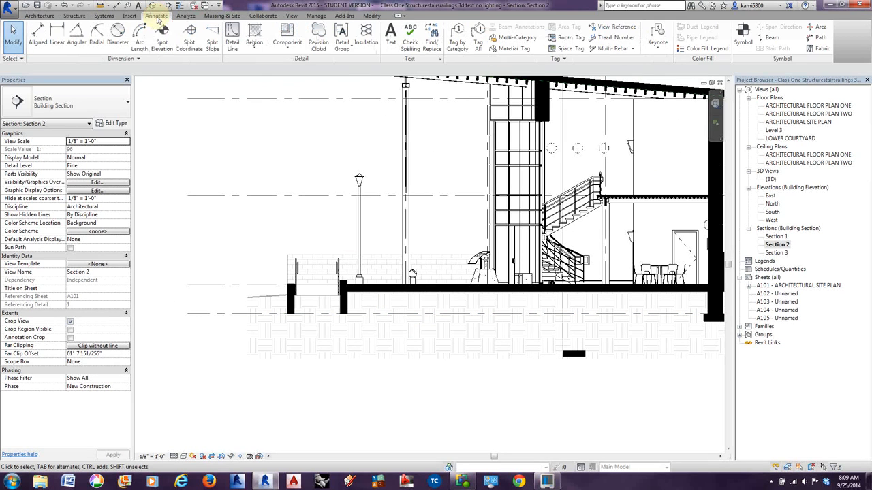
click(254, 35)
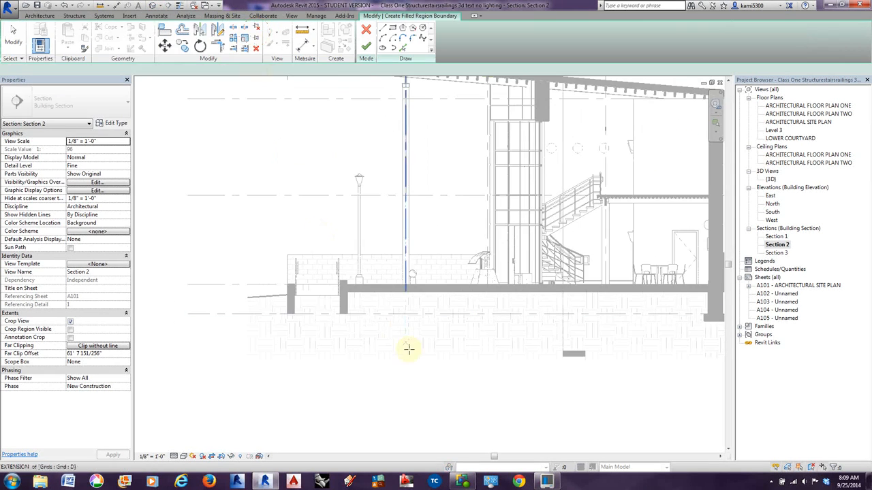
scroll(347, 358, up, 4)
click(393, 48)
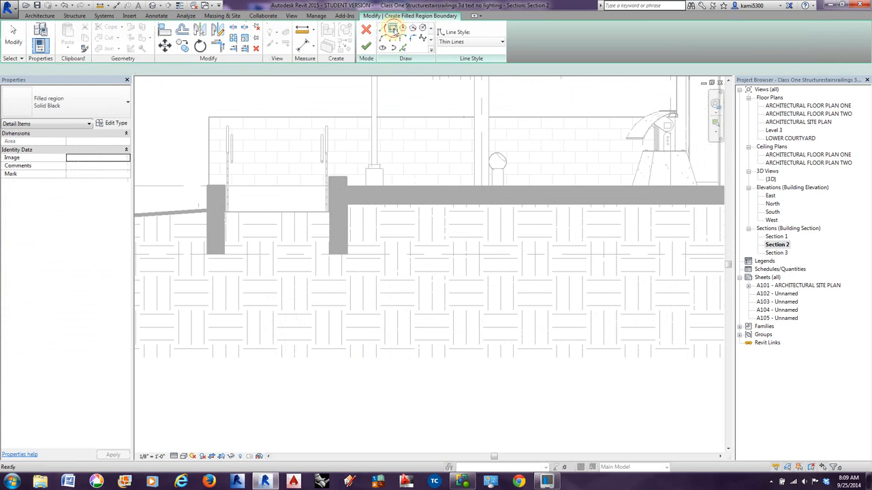
click(314, 255)
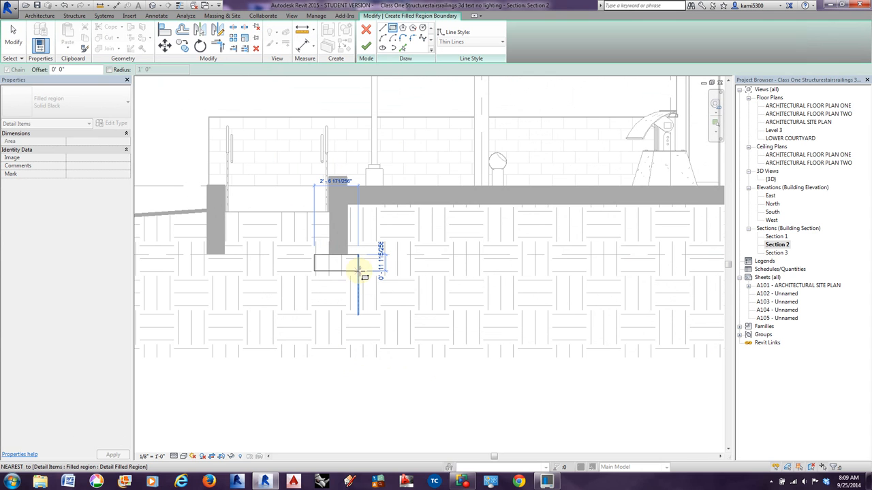
click(357, 271)
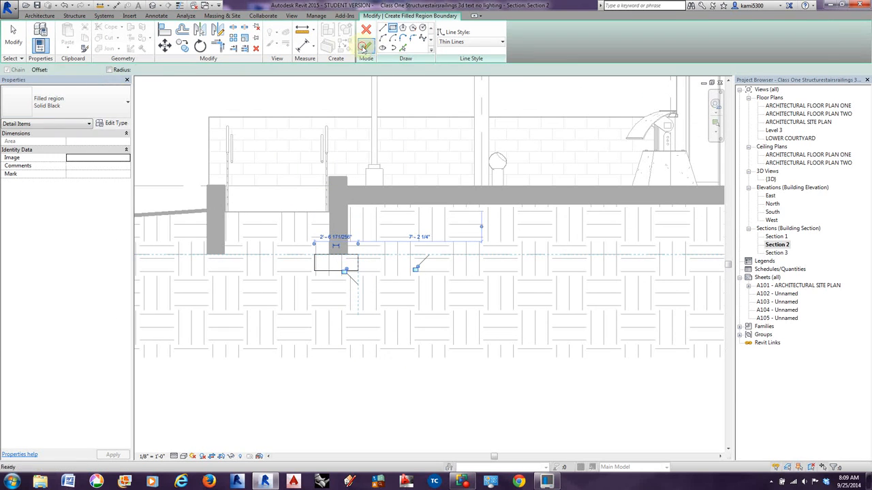
click(366, 45)
click(361, 332)
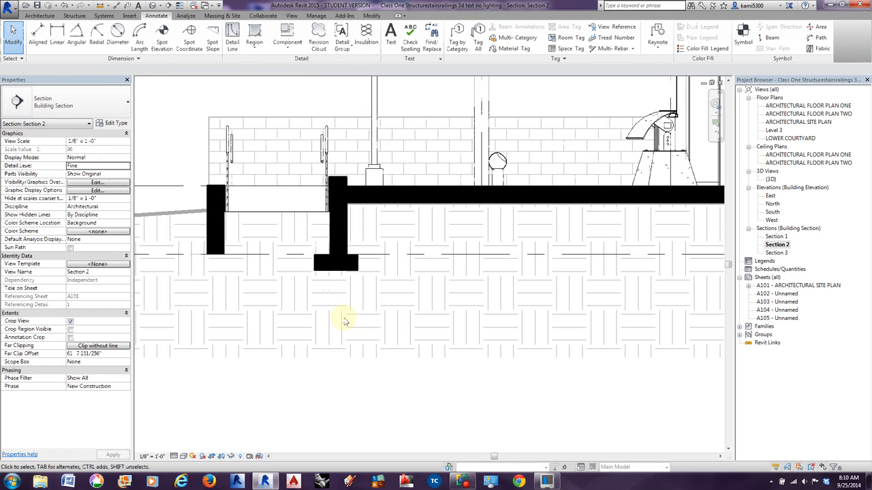
Adjust both ends of the new footing region so it is centered under the wall, reaching 1'-3" from the wall's centerline.
click(347, 261)
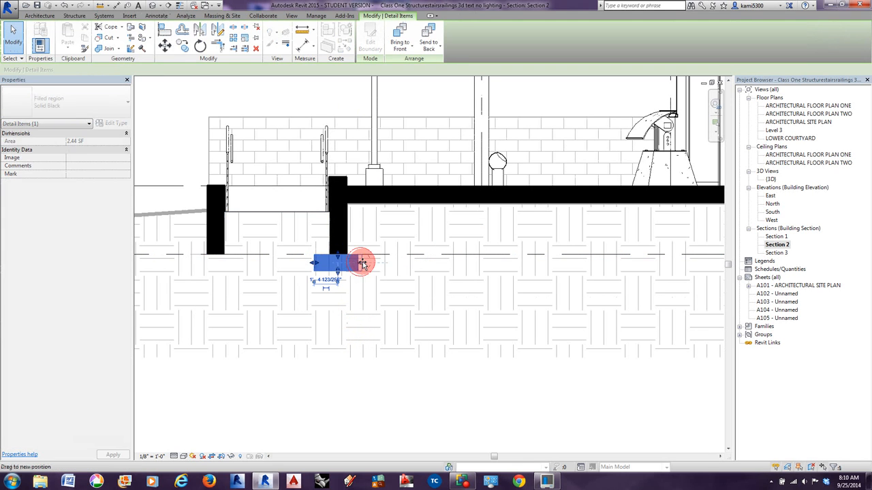
drag(363, 263, 369, 262)
drag(317, 264, 359, 265)
Copy the footing region from the base midpoint of its wall to the base midpoint of the outer ramp wall.
middle_drag(311, 292, 387, 299)
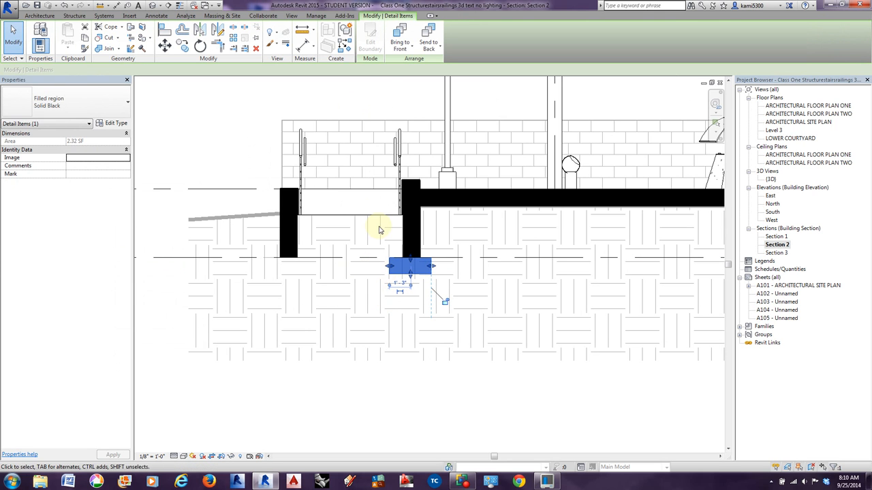
click(182, 47)
click(411, 258)
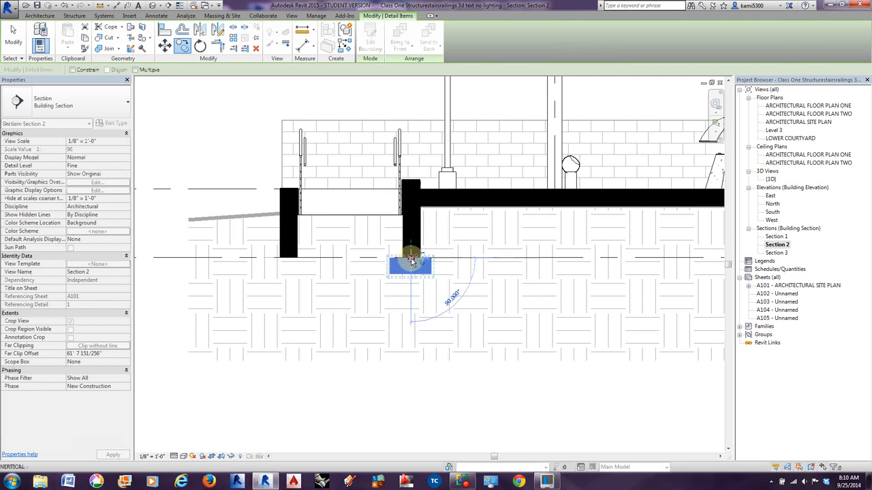
click(289, 259)
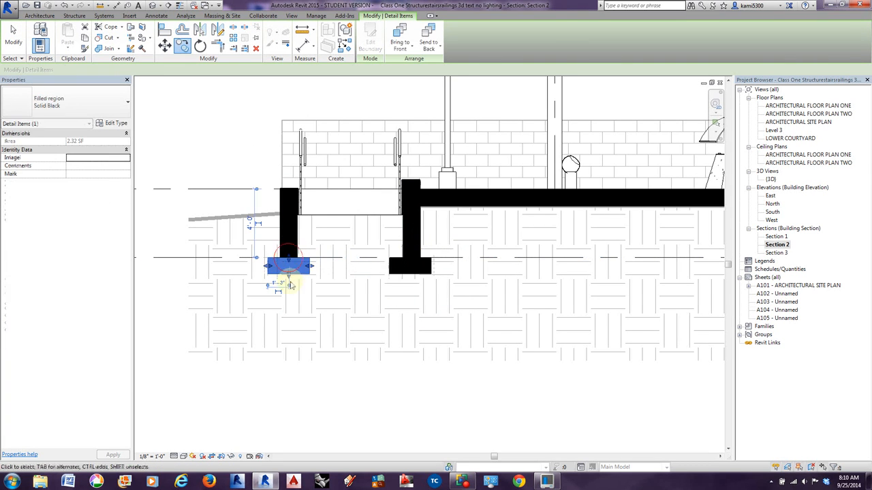
click(13, 35)
Extend the ground-floor slab past the low masonry wall outside grid A with a Solid Black filled region about 3'-2" wide and 1' deep.
scroll(240, 299, down, 3)
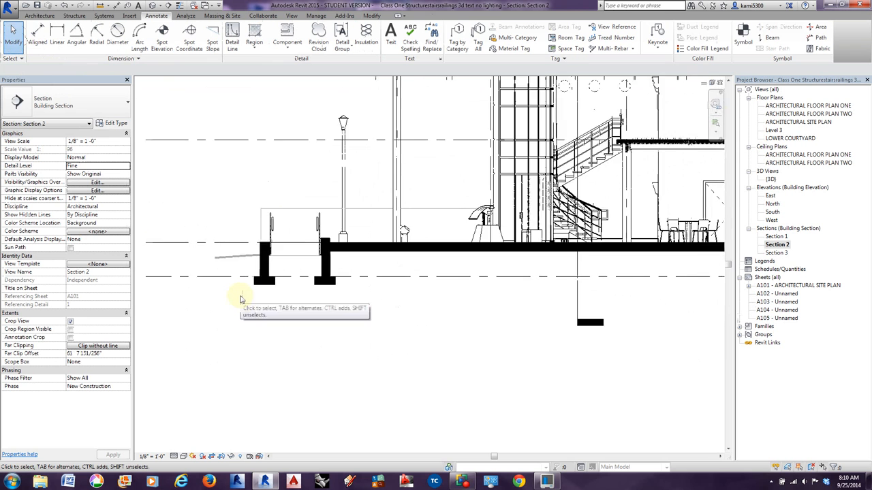
scroll(239, 299, down, 2)
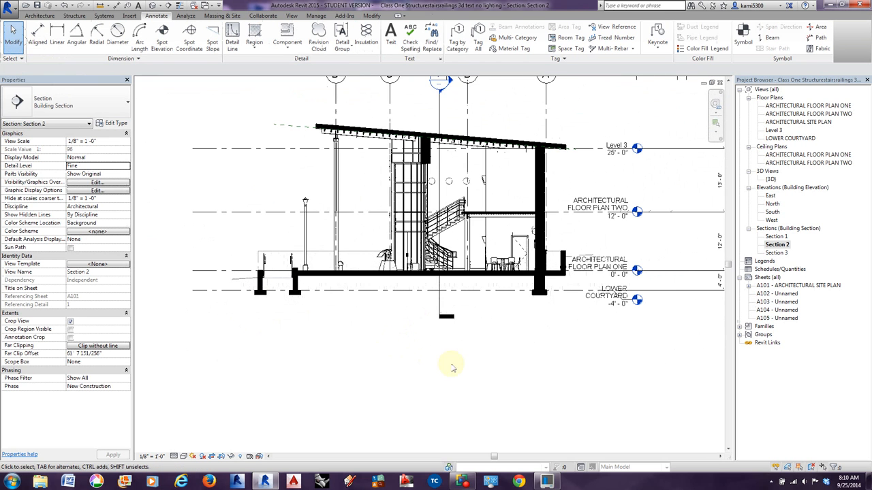
middle_drag(453, 368, 435, 365)
scroll(544, 273, up, 5)
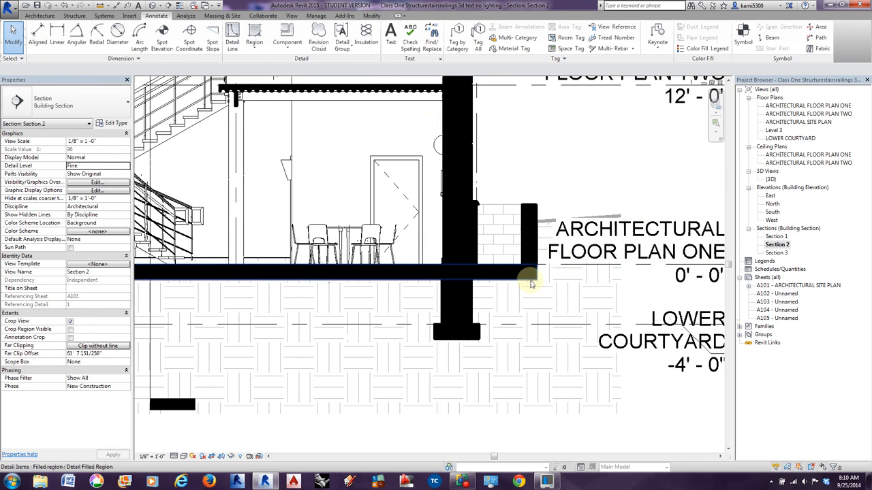
scroll(533, 285, down, 2)
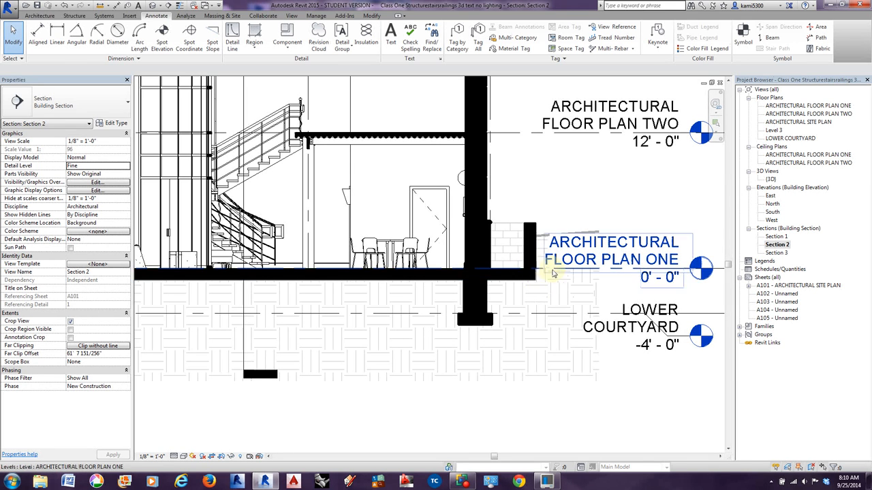
middle_drag(560, 289, 466, 274)
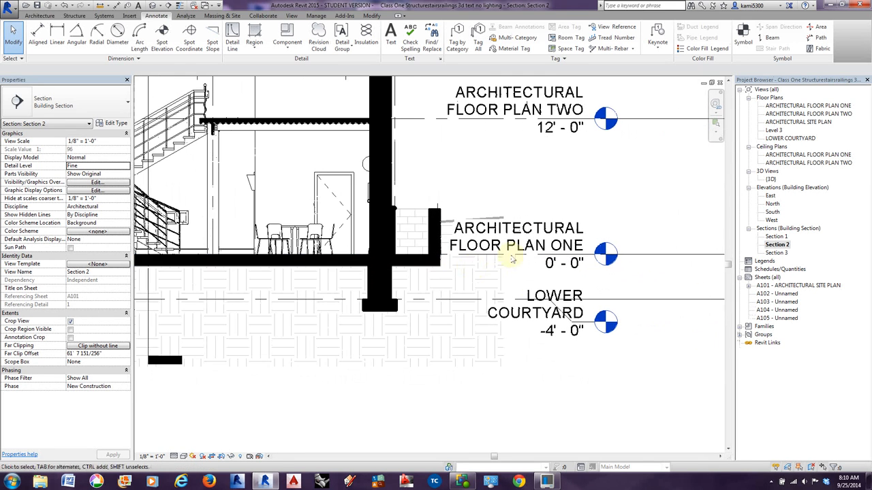
click(254, 38)
click(269, 66)
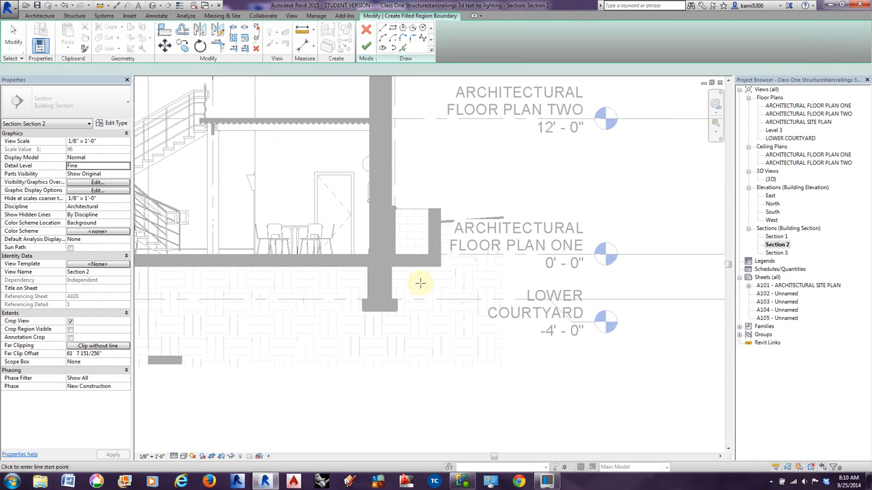
click(392, 28)
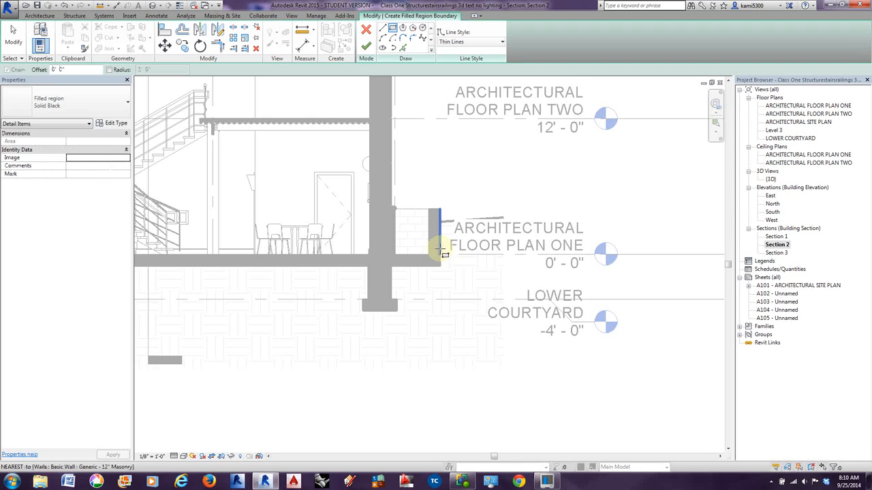
click(441, 254)
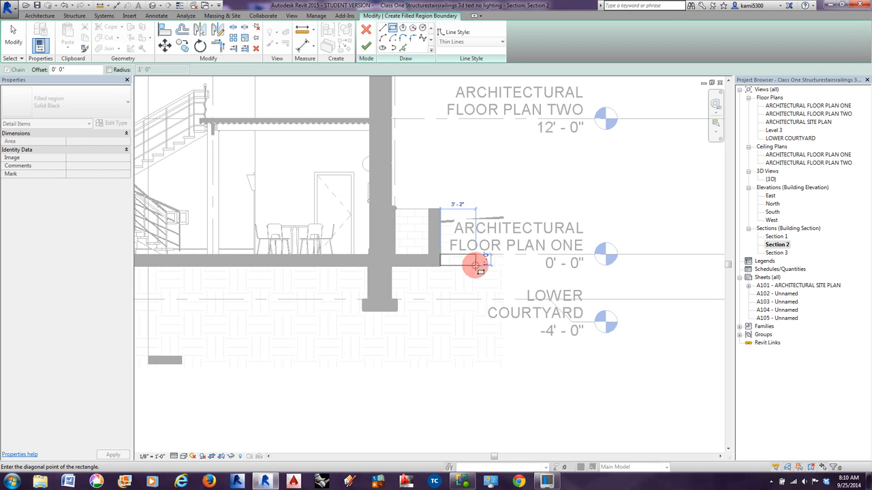
click(475, 265)
click(365, 49)
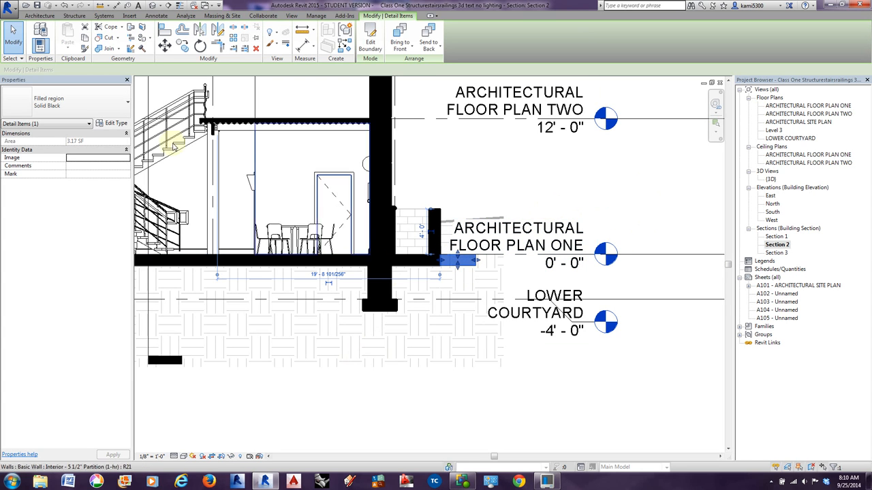
click(12, 35)
Break the Section 3 line and shorten its two segments so that it no longer crosses the building in Section 2.
scroll(510, 367, down, 2)
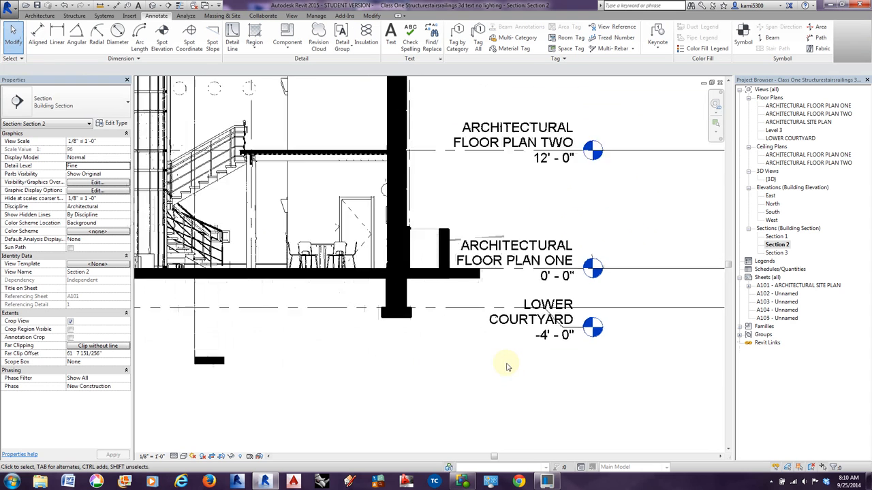
middle_drag(440, 395, 502, 370)
scroll(522, 381, down, 3)
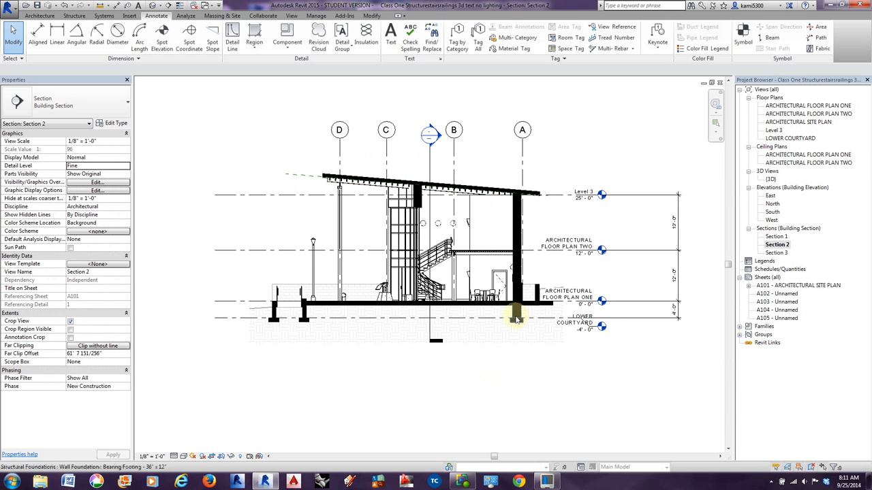
click(429, 237)
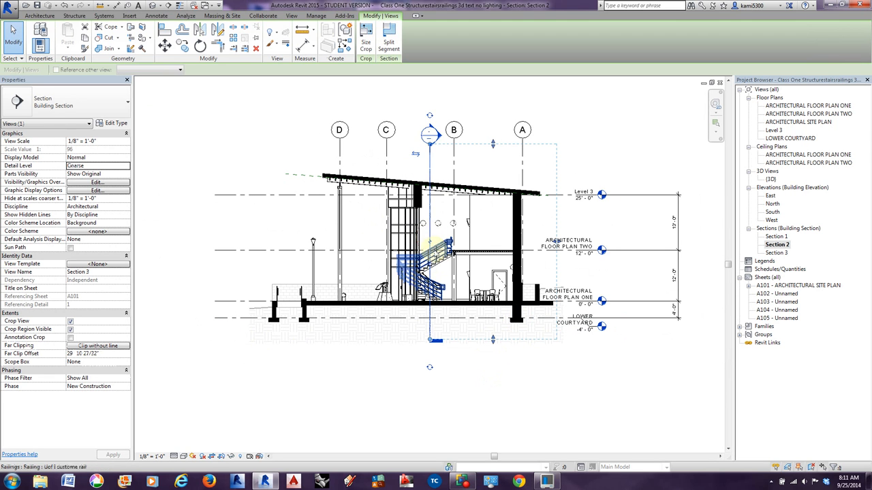
drag(430, 275, 429, 311)
drag(429, 209, 429, 169)
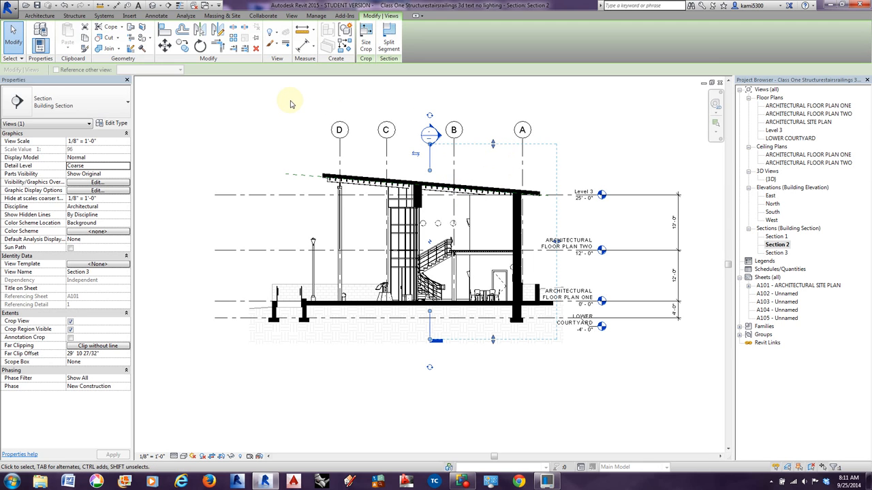
click(252, 152)
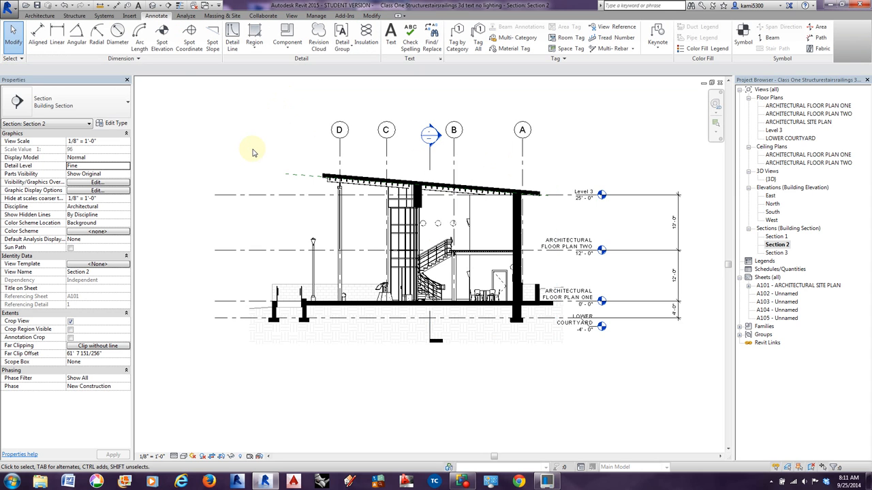
Switch to the 3D view and select the exterior spot light at the base of the end column on the terrace.
scroll(254, 152, down, 1)
middle_drag(253, 165, 273, 167)
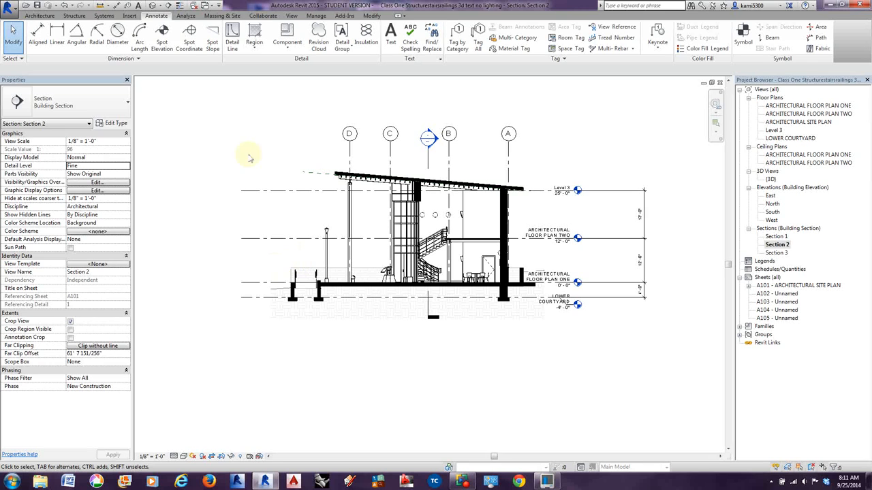
click(151, 6)
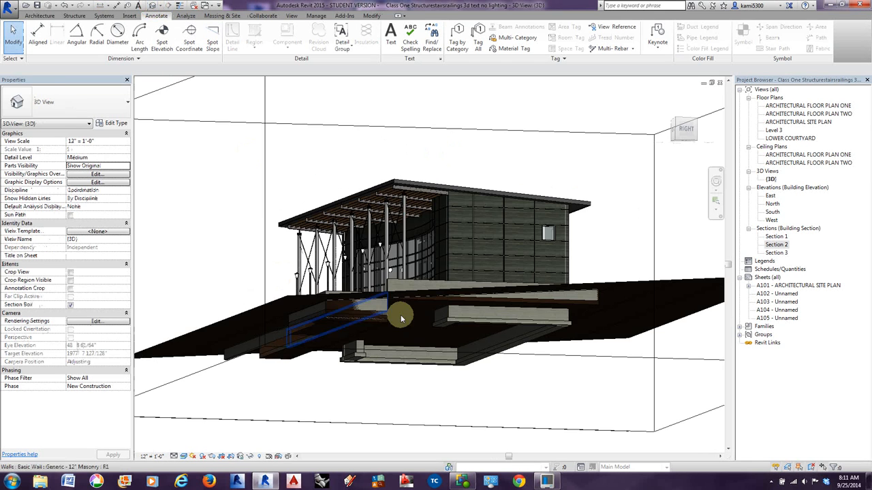
shift+middle_drag(402, 319, 295, 331)
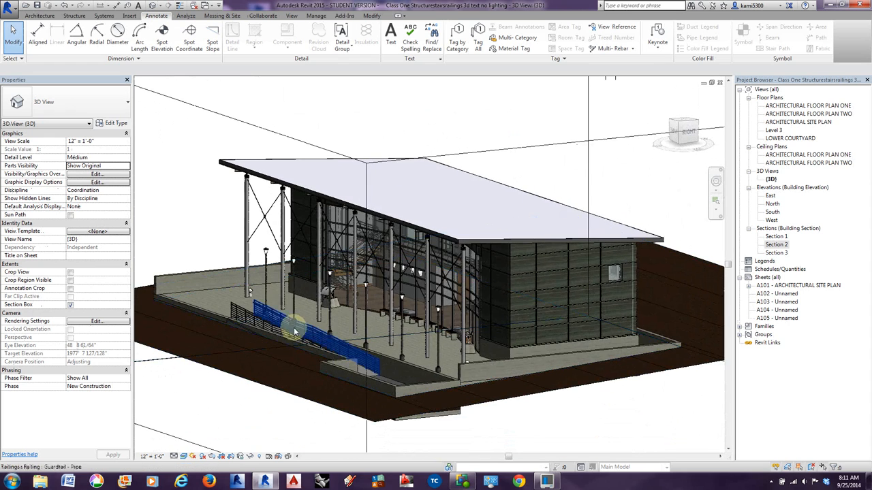
scroll(247, 279, up, 5)
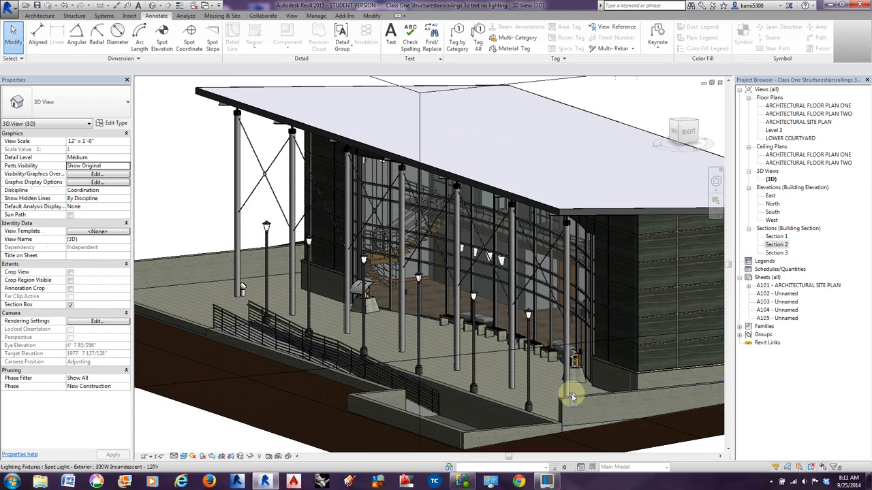
click(243, 287)
shift+middle_drag(253, 341, 311, 298)
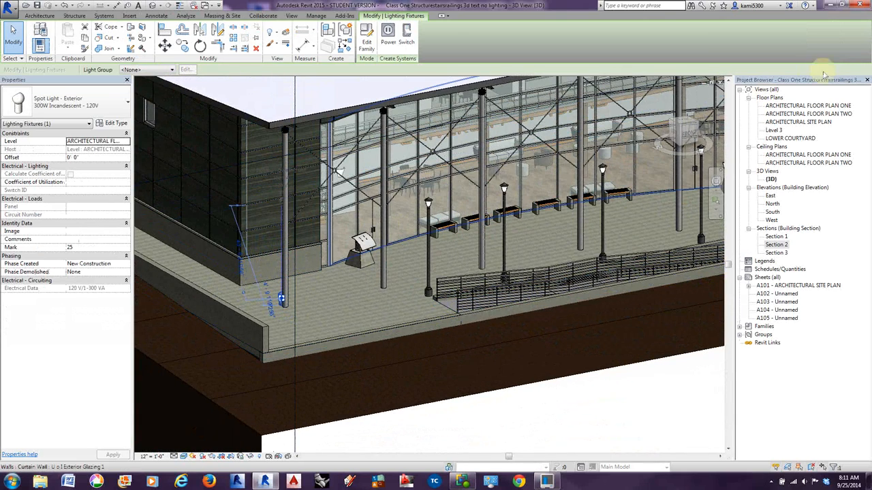
Open the ARCHITECTURAL FLOOR PLAN ONE view and select the exterior spot light beside the terrace's end column near the stair.
double_click(802, 106)
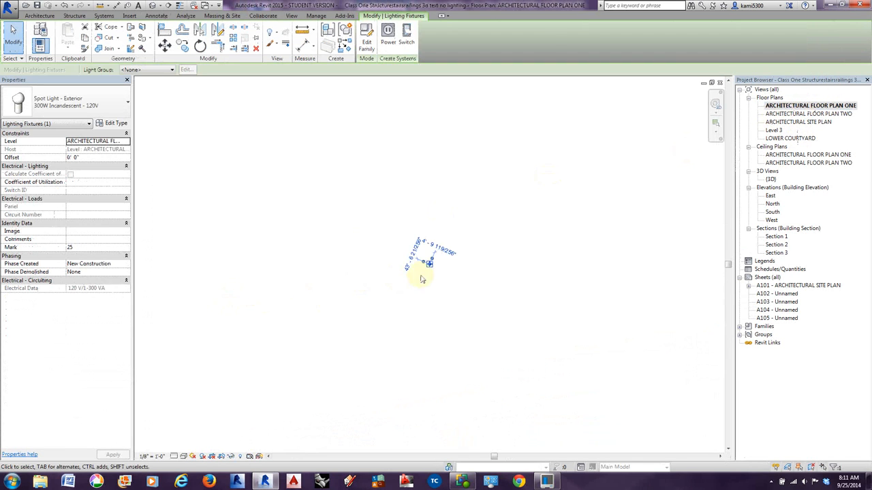
scroll(422, 273, up, 5)
scroll(432, 263, down, 5)
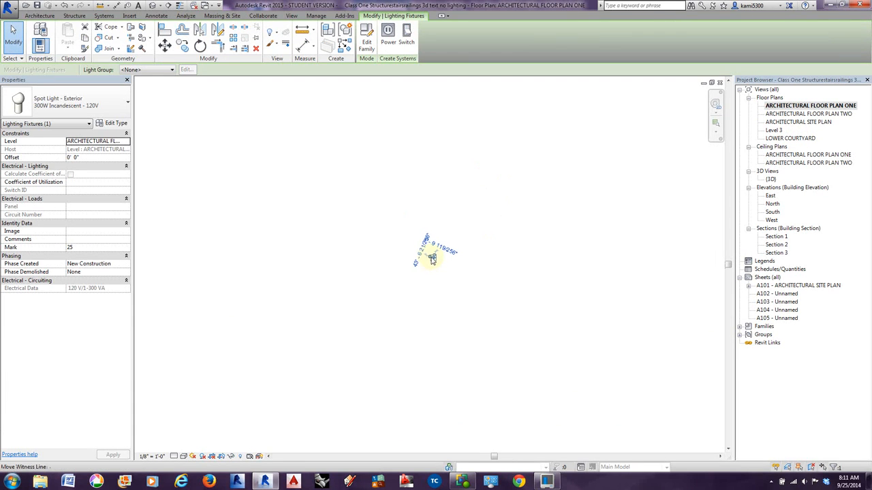
click(428, 290)
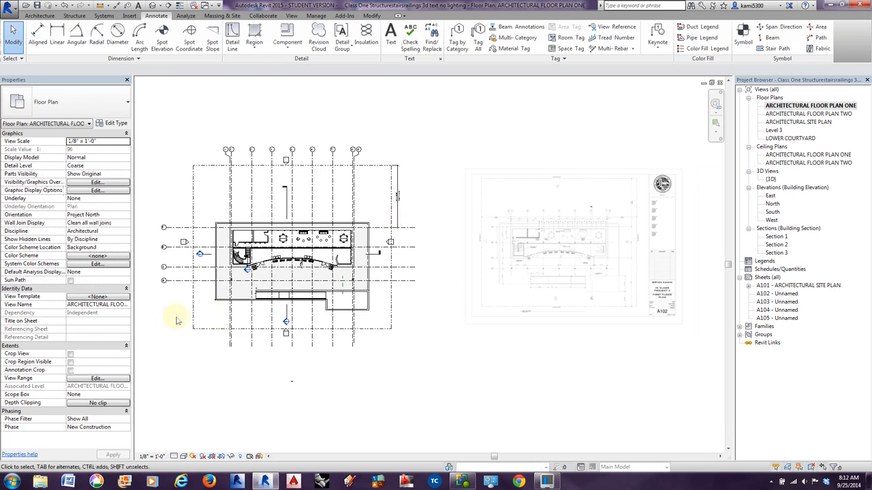
scroll(208, 303, up, 6)
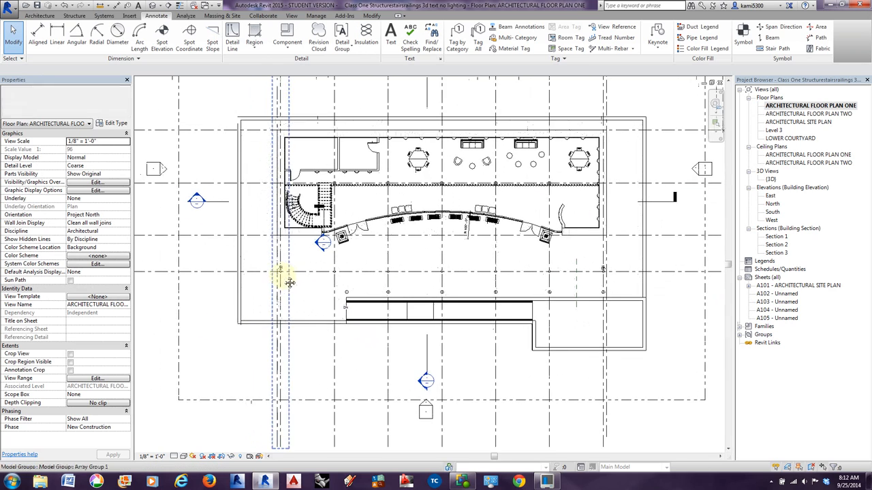
scroll(281, 269, up, 5)
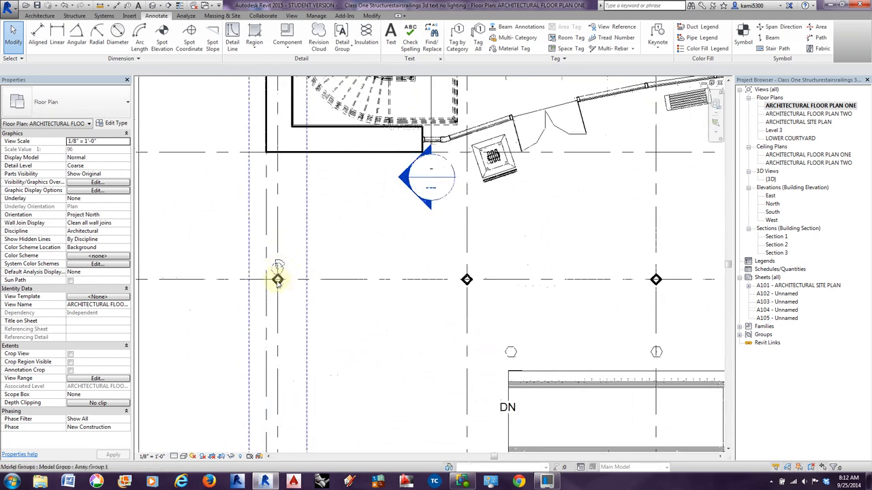
scroll(286, 297, up, 4)
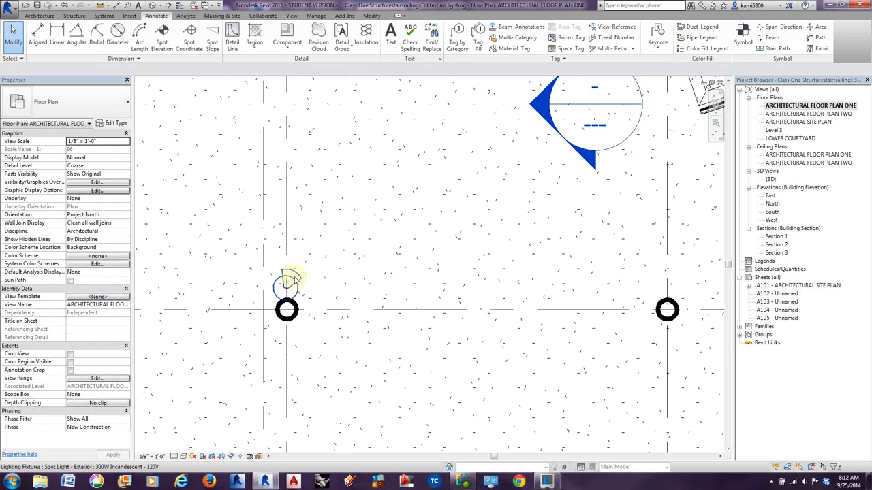
click(293, 274)
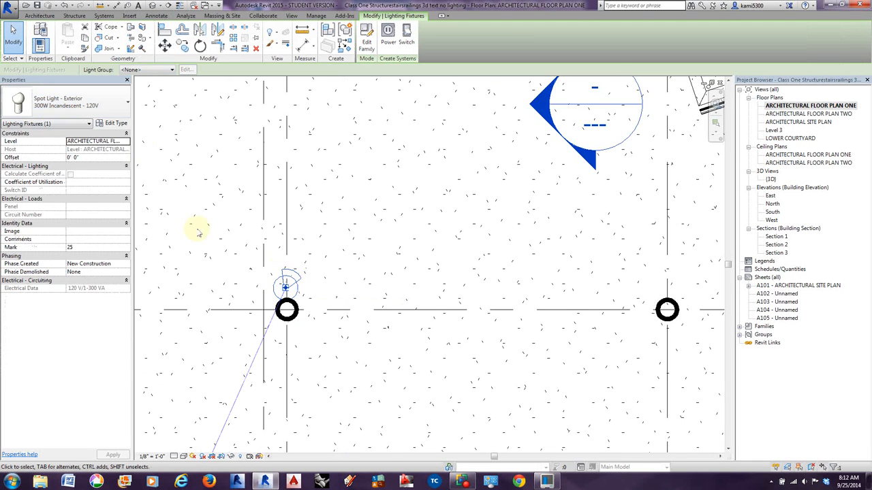
Examine the Initial Color and Color Filter settings in the spot light's type properties.
scroll(302, 279, down, 3)
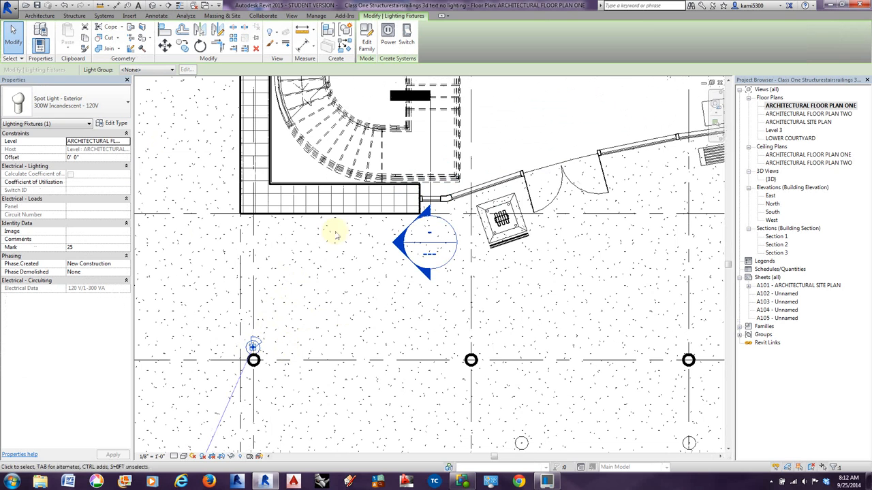
scroll(341, 224, down, 2)
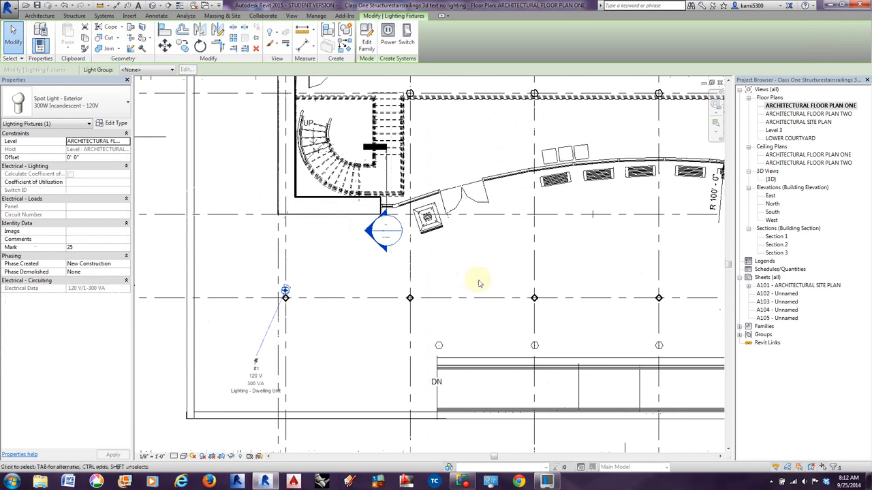
click(117, 124)
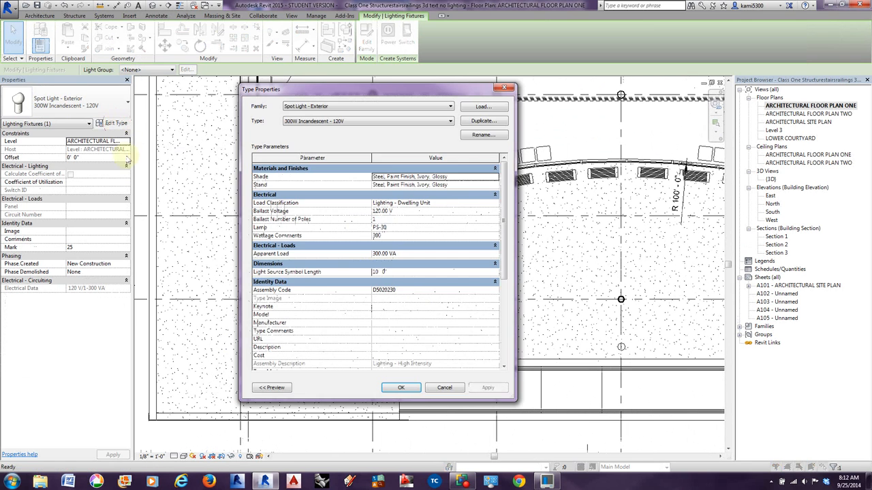
scroll(503, 194, down, 5)
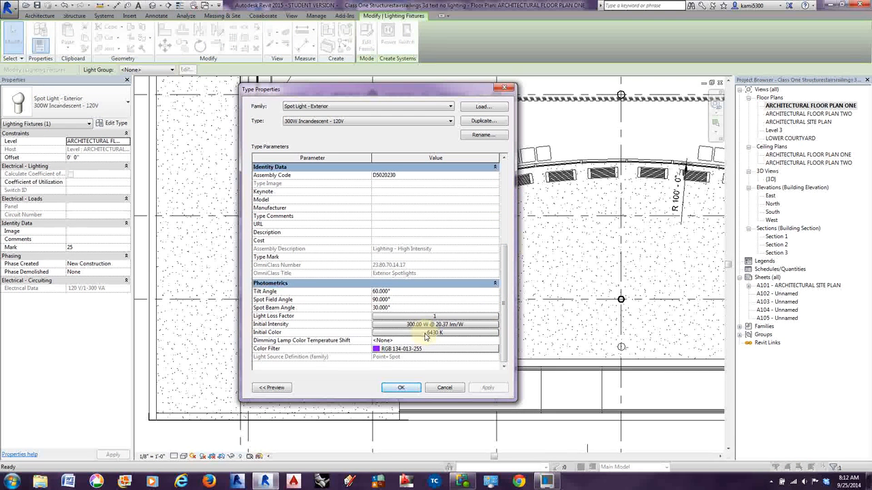
click(389, 333)
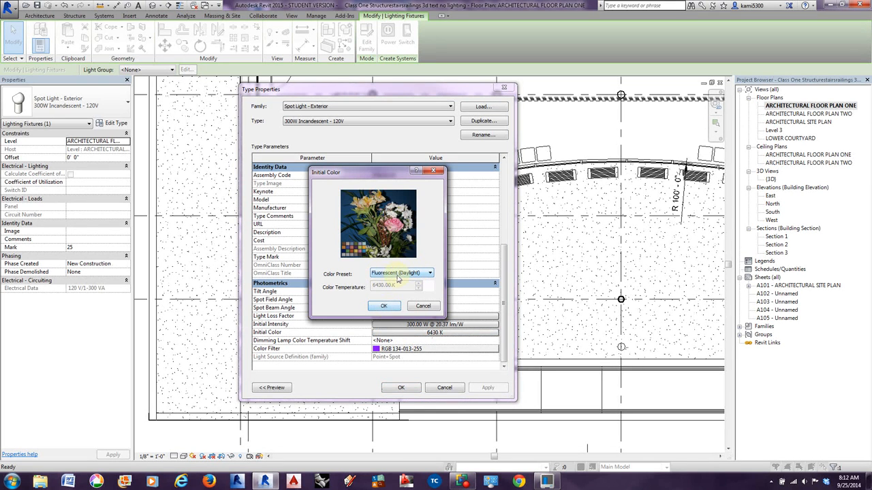
click(384, 307)
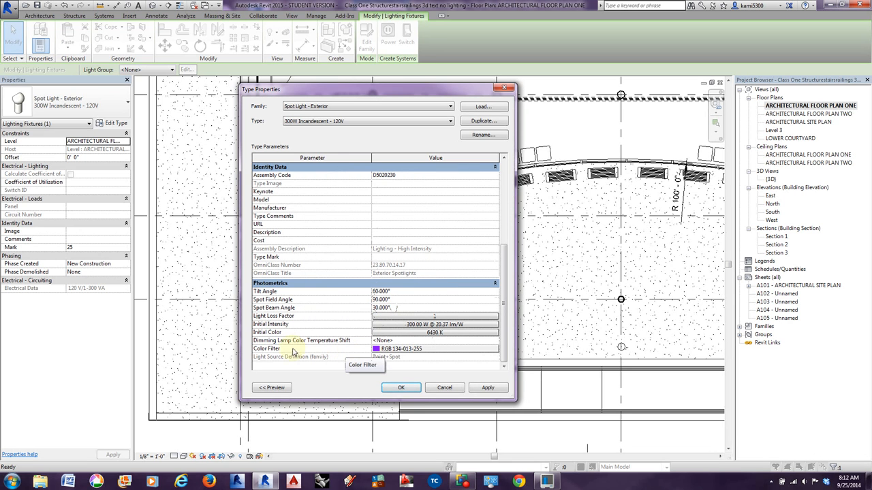
click(412, 350)
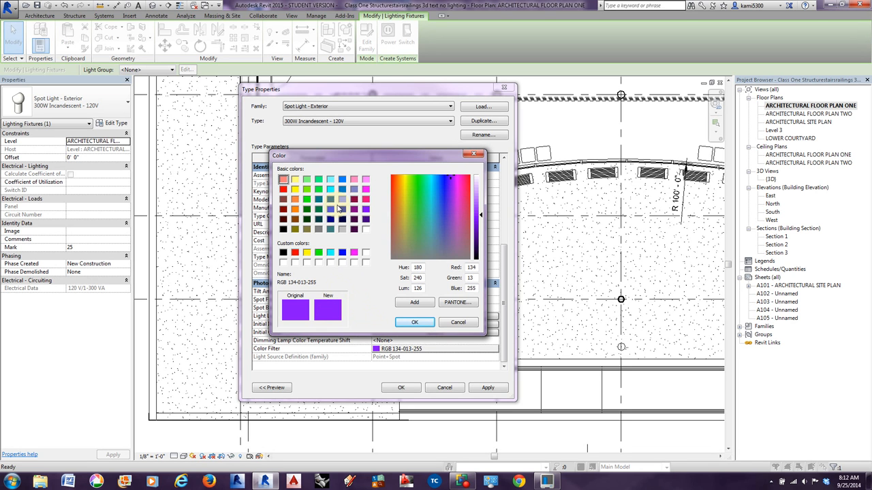
click(416, 323)
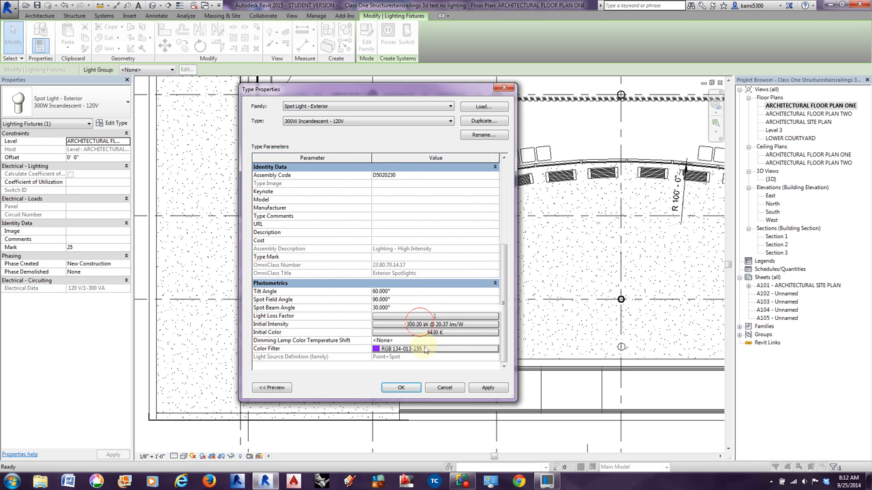
click(401, 388)
Examine the row of terrace columns in plan, including the spot light at the opposite end column.
scroll(395, 327, down, 2)
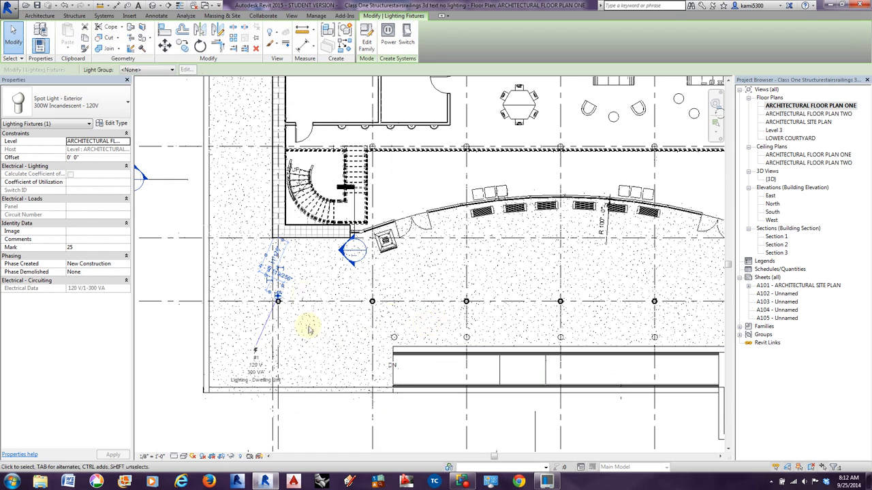
middle_drag(510, 327, 229, 324)
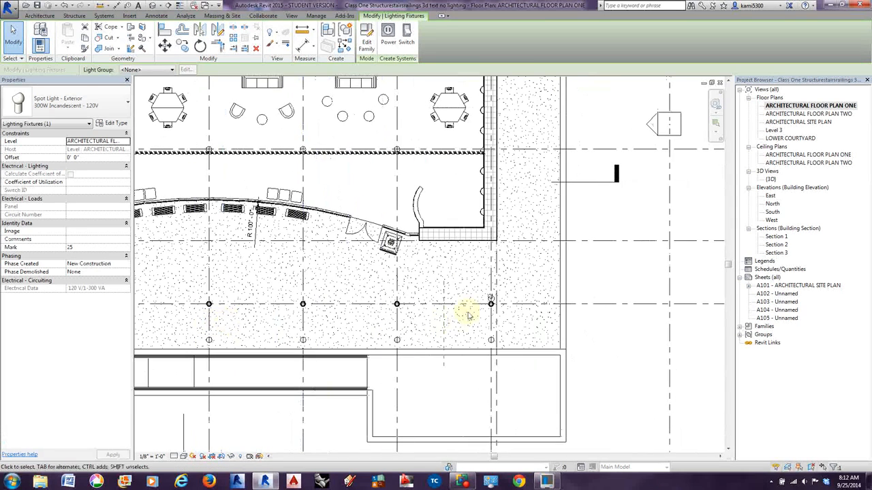
scroll(488, 300, up, 3)
scroll(489, 300, down, 4)
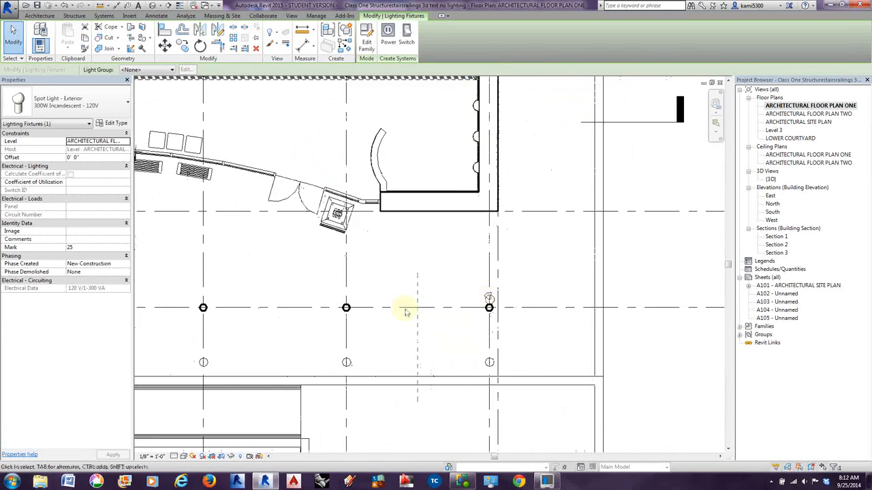
middle_drag(472, 316, 502, 316)
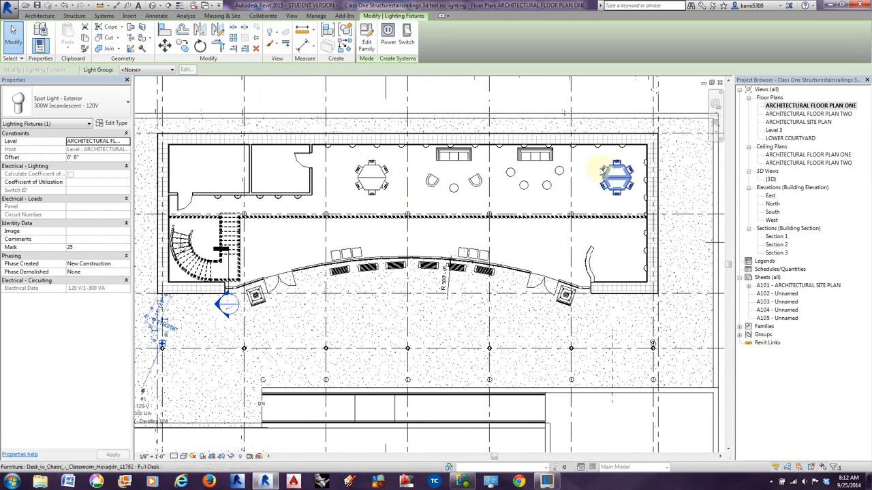
middle_drag(275, 248, 313, 248)
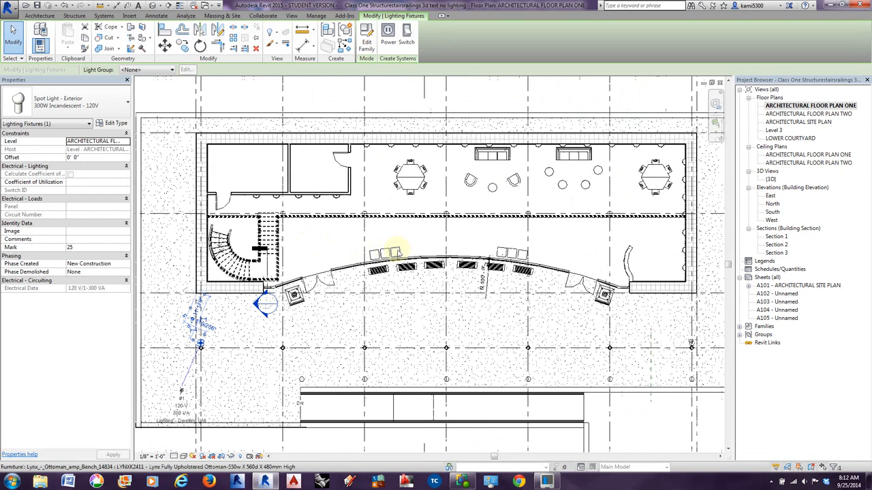
Inspect the interior furniture layout and select the Goetz Sofa against the back wall, above the two lounge chairs.
scroll(236, 206, up, 3)
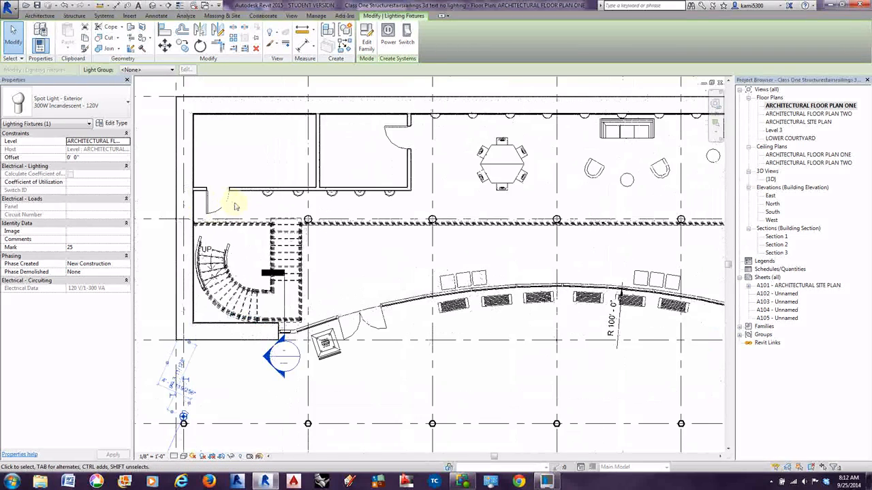
scroll(235, 207, down, 2)
scroll(360, 248, up, 1)
middle_drag(448, 272, 369, 282)
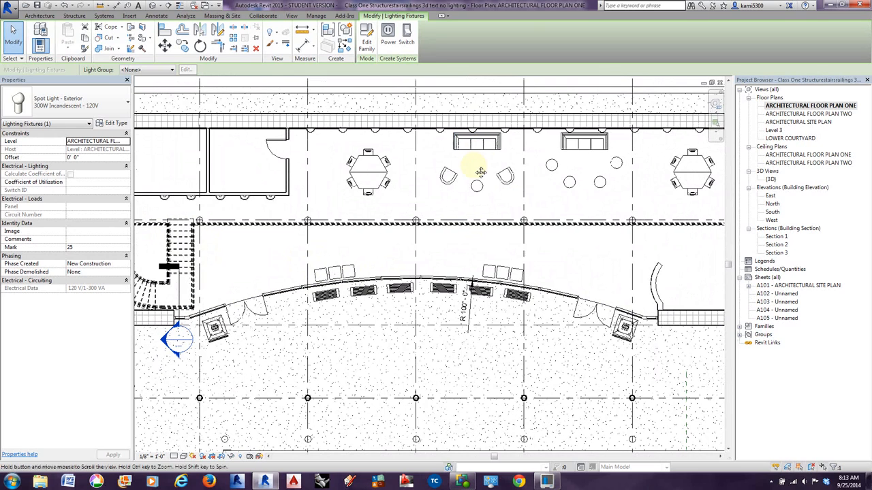
middle_drag(475, 171, 428, 177)
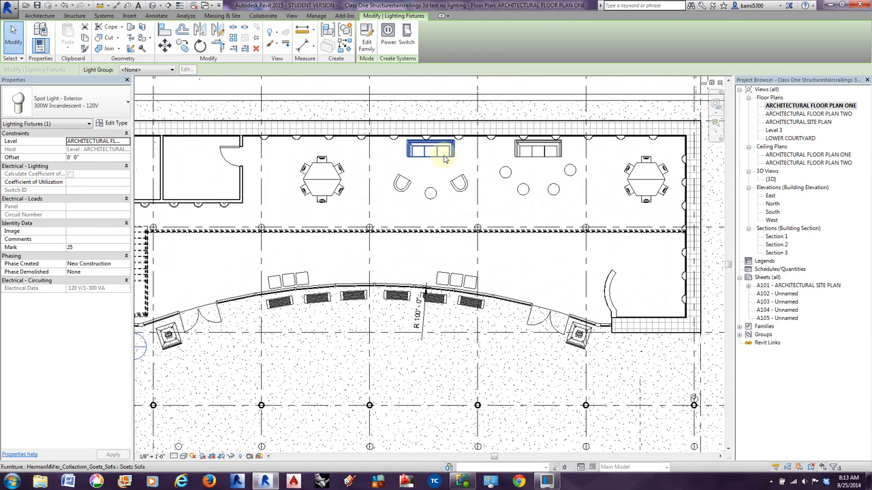
click(444, 160)
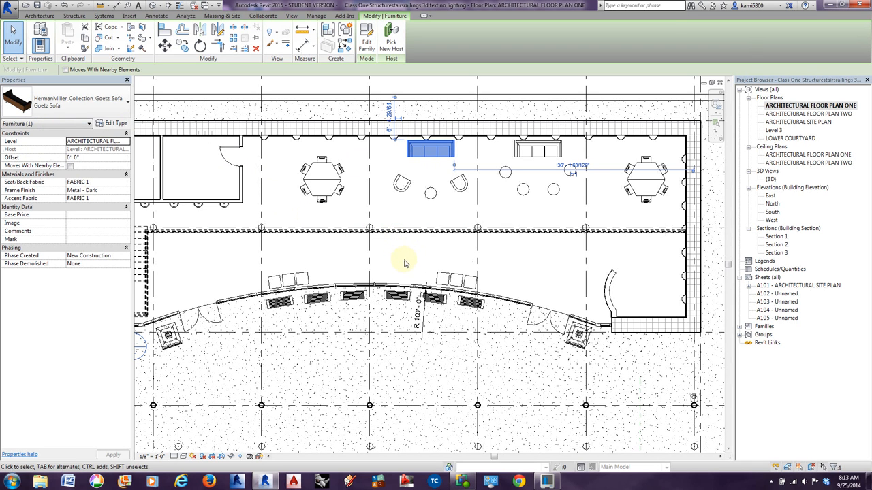
middle_drag(426, 276, 410, 280)
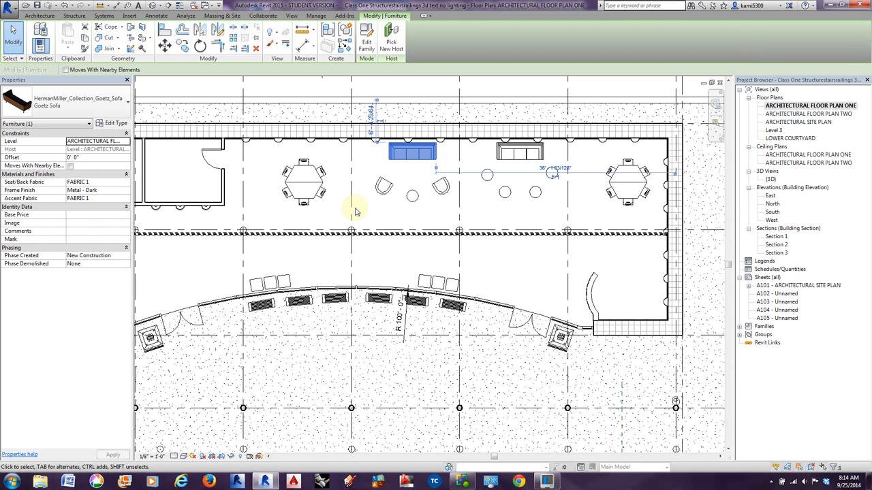
Switch to Firefox and try to open the BIM Objects / Families :: Openings bookmark, dismissing the master password request.
click(209, 481)
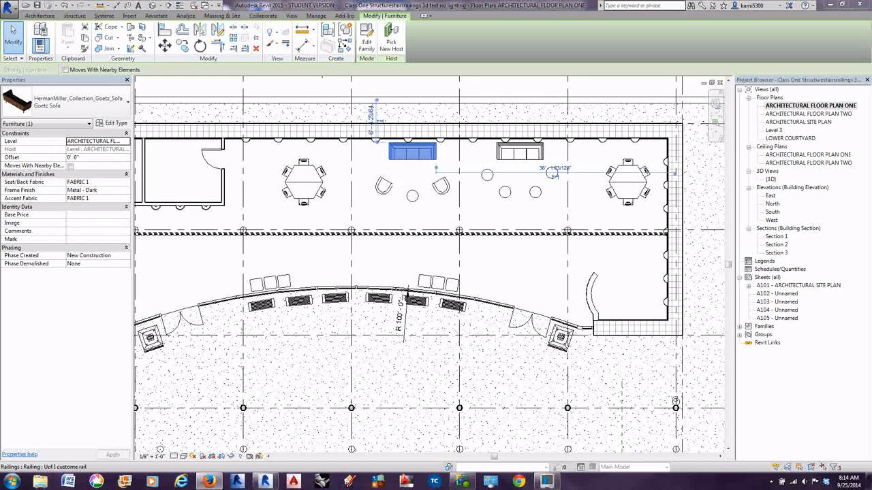
drag(871, 64, 393, 2)
click(83, 5)
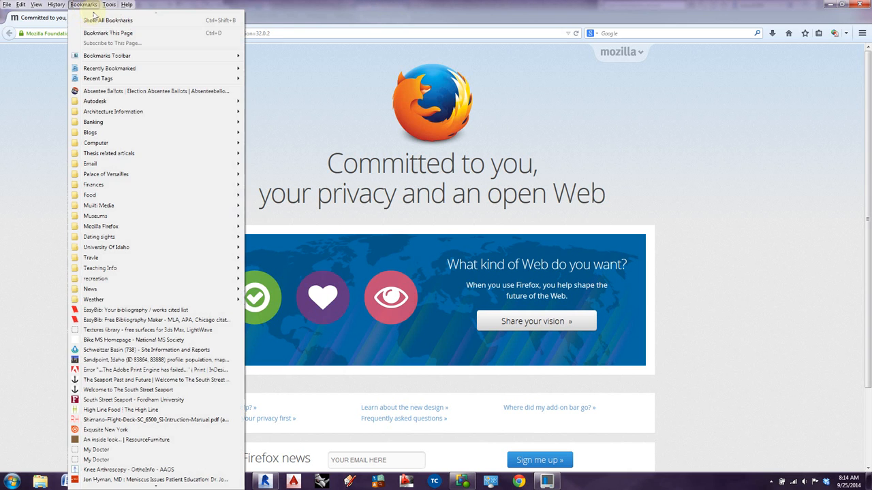
mouse_move(241, 102)
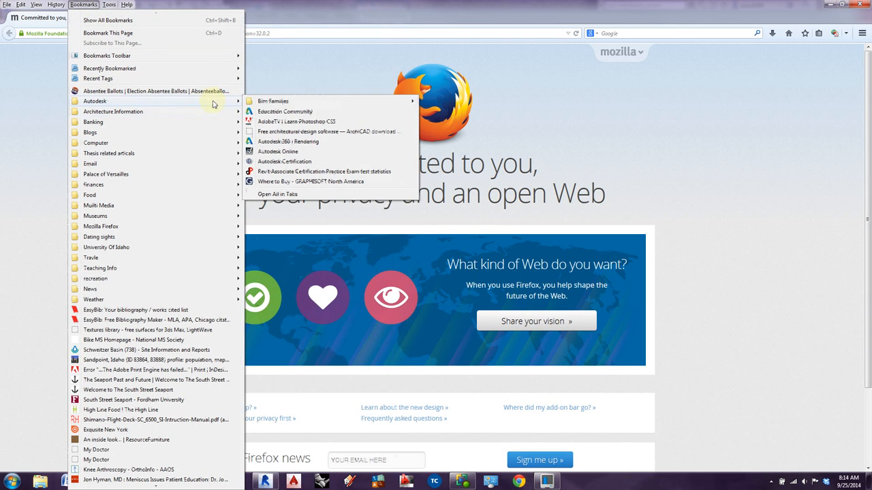
mouse_move(407, 104)
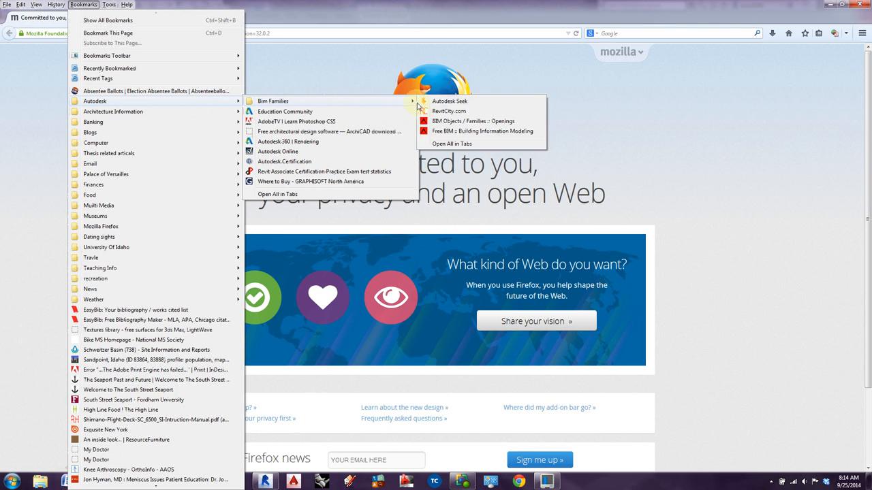
click(451, 120)
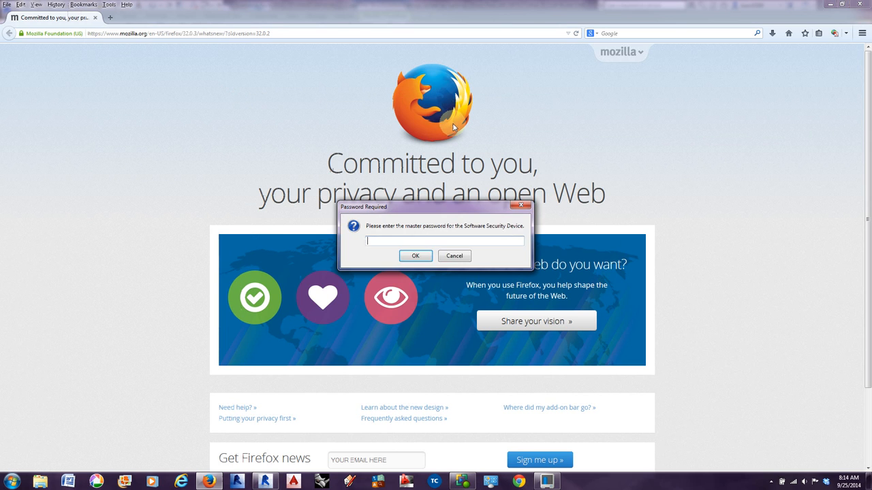
click(453, 256)
Open the Free BIM :: Building Information Modeling page from the Bim Families group of the Autodesk bookmarks.
click(83, 5)
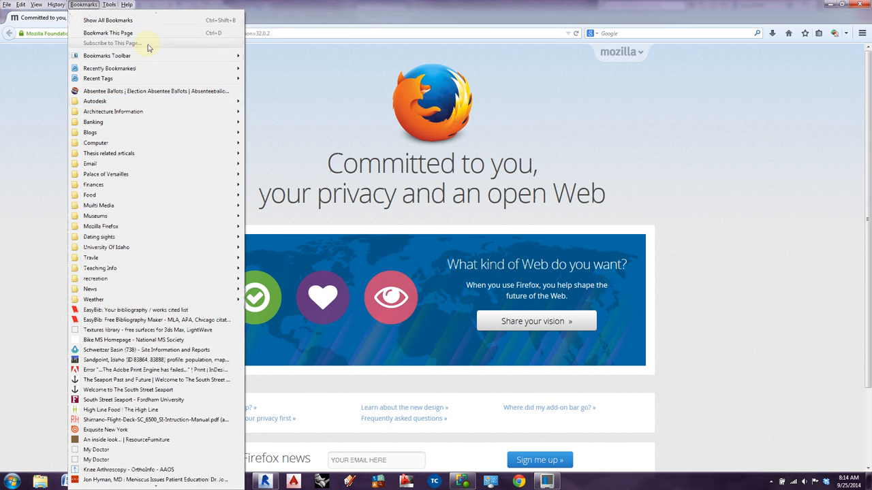
mouse_move(149, 100)
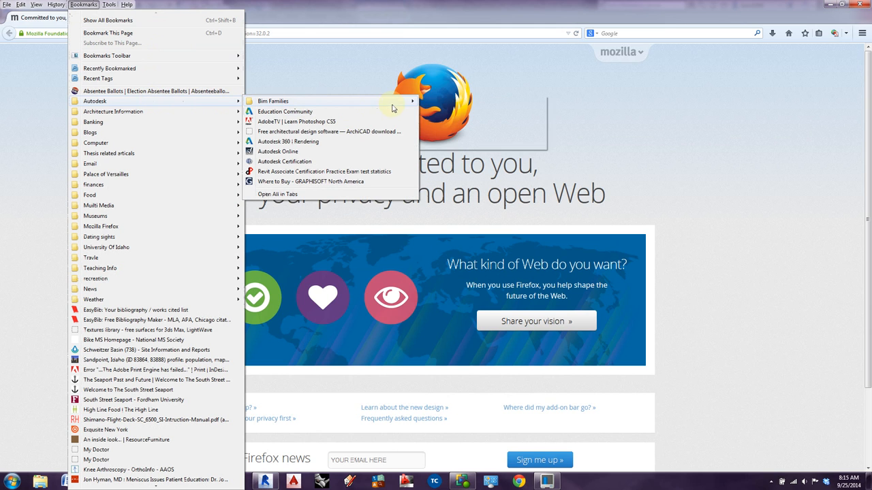
mouse_move(409, 103)
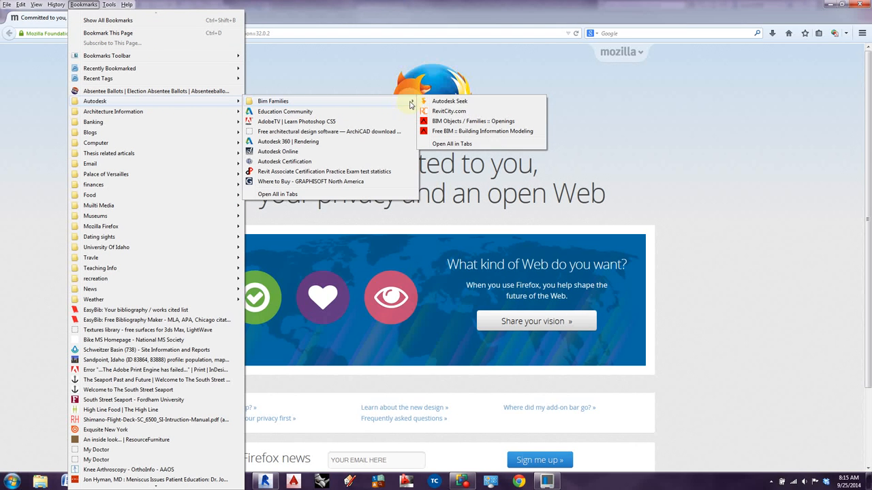
click(456, 136)
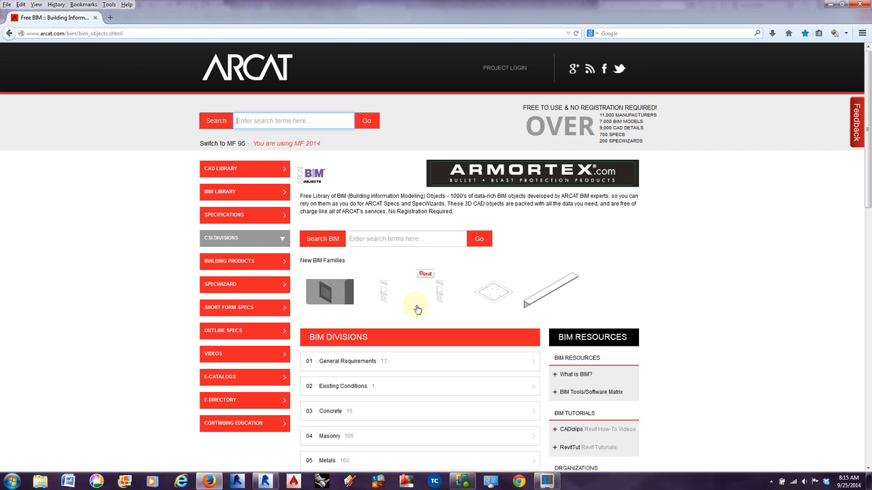
scroll(417, 310, down, 2)
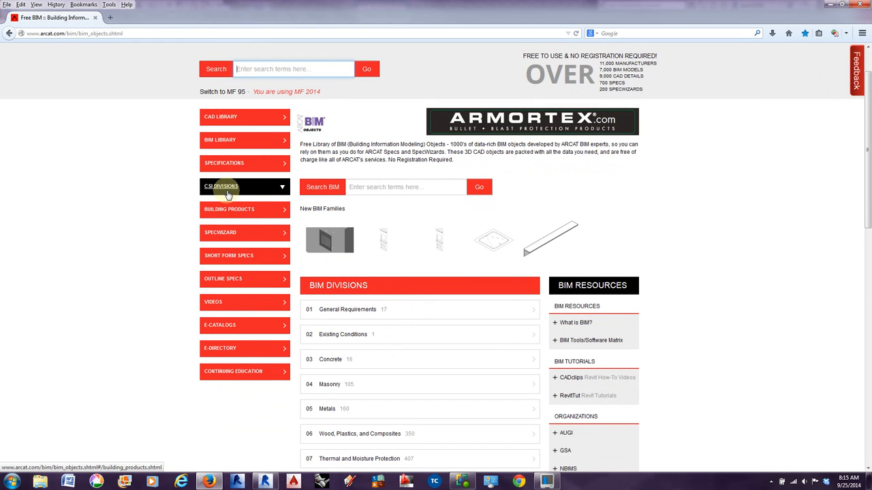
Examine the full BIM Divisions list on the ARCAT page, from General Requirements down to Electrical Power Generation.
scroll(235, 151, up, 2)
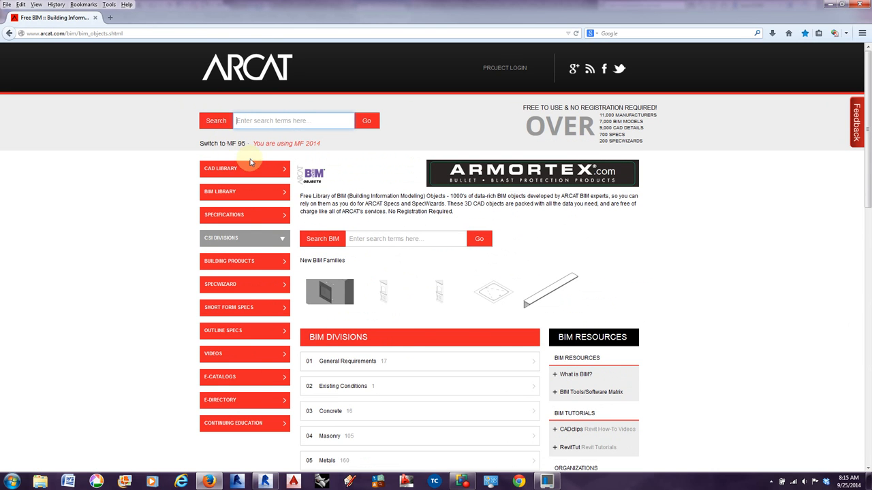
scroll(327, 224, down, 3)
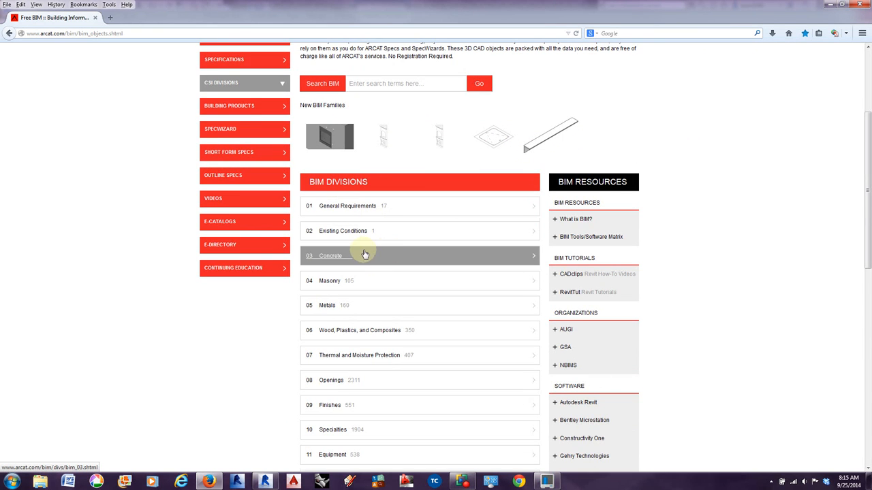
scroll(365, 254, down, 1)
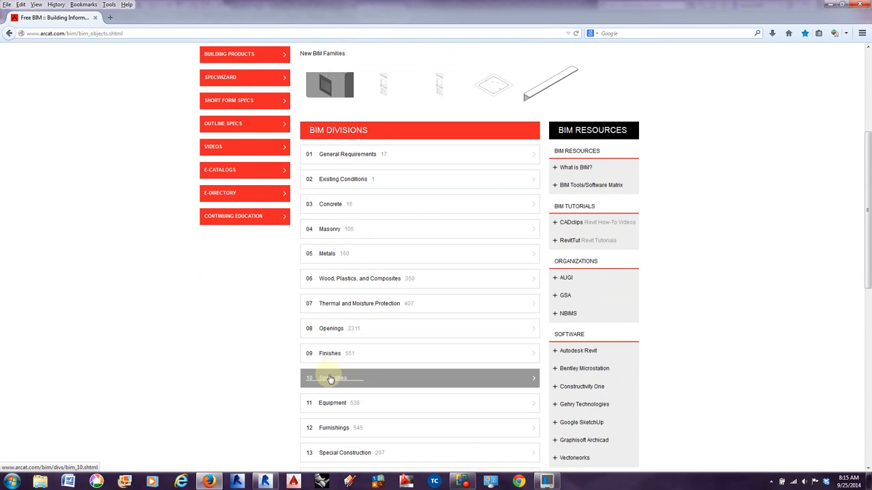
scroll(325, 234, up, 2)
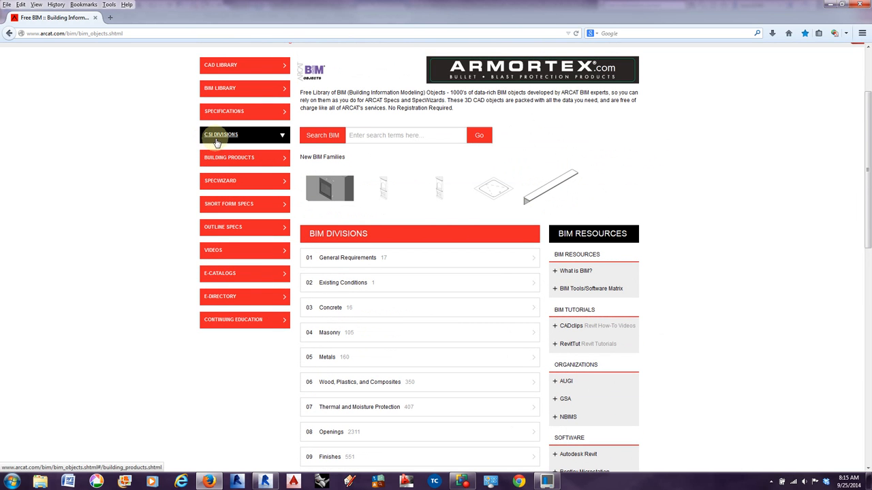
scroll(348, 265, down, 2)
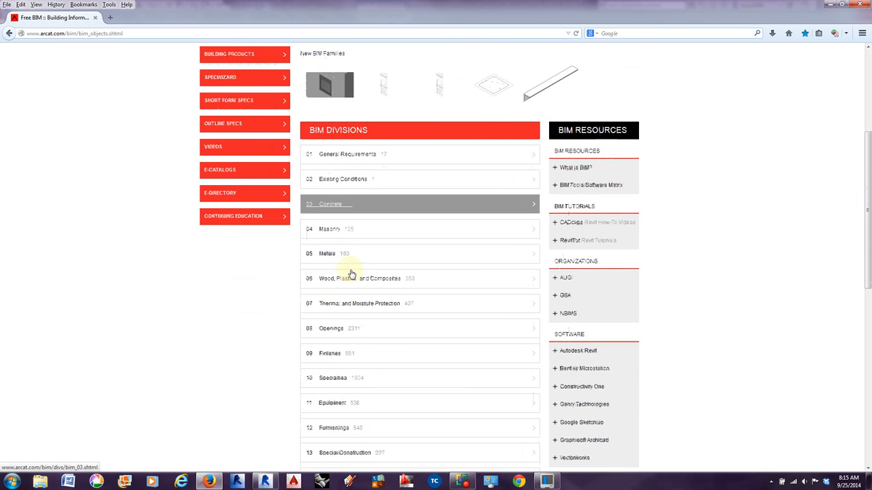
scroll(352, 275, down, 2)
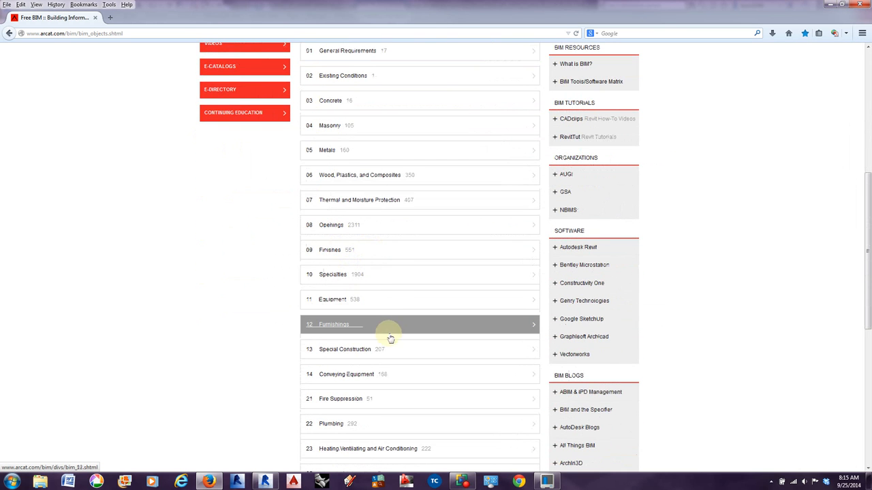
scroll(391, 338, up, 1)
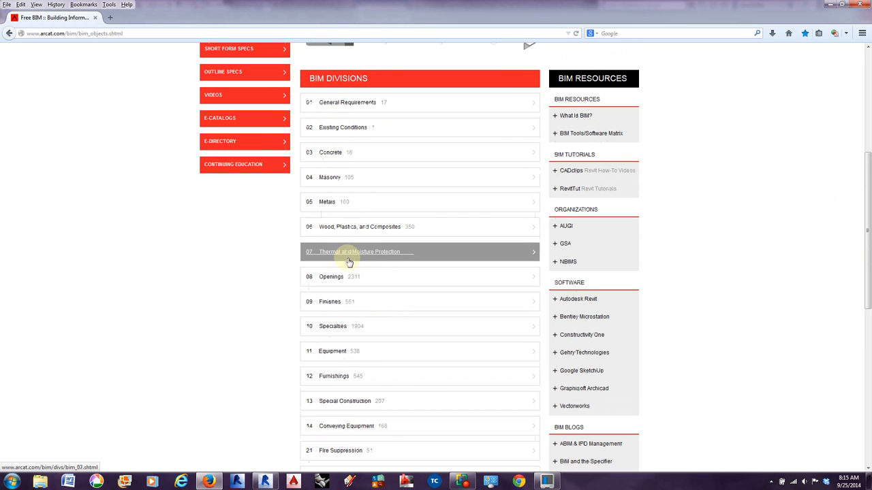
scroll(356, 310, down, 2)
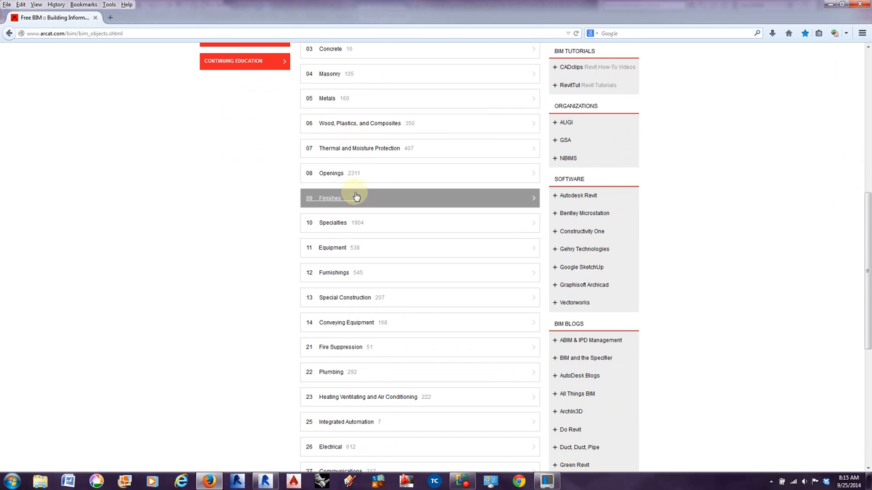
scroll(355, 197, up, 3)
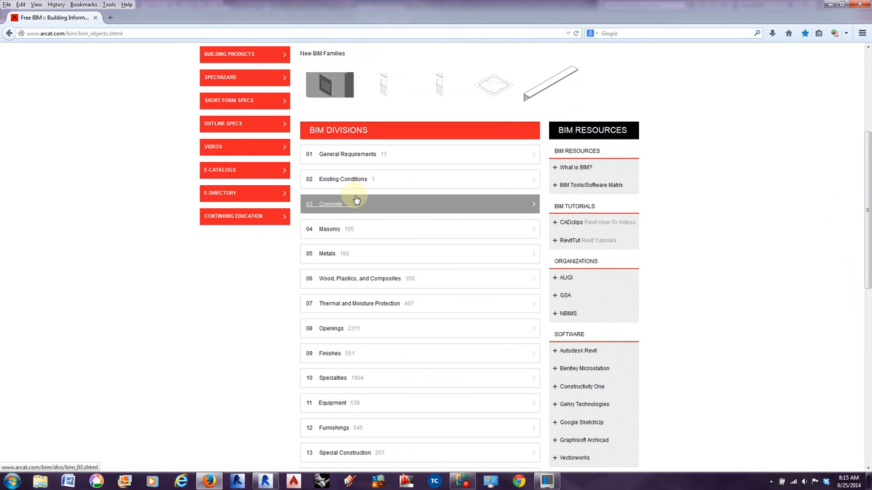
scroll(355, 269, down, 3)
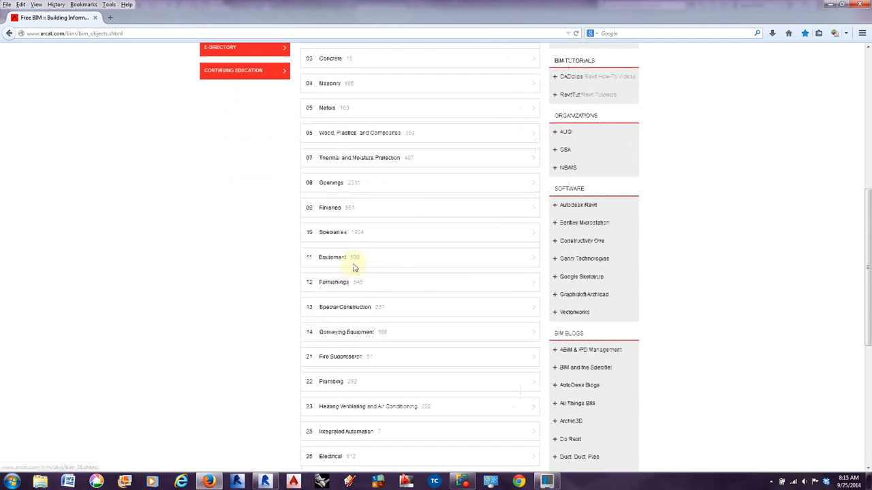
scroll(355, 422, down, 6)
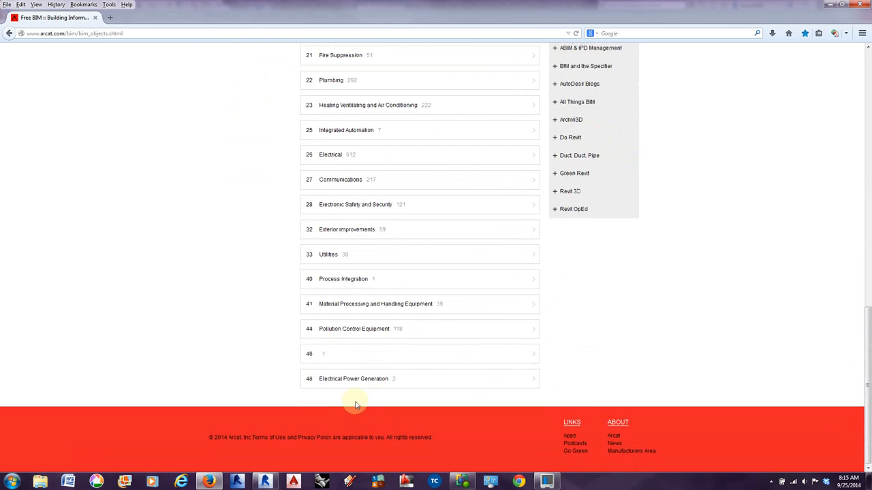
scroll(357, 426, up, 6)
scroll(356, 404, up, 6)
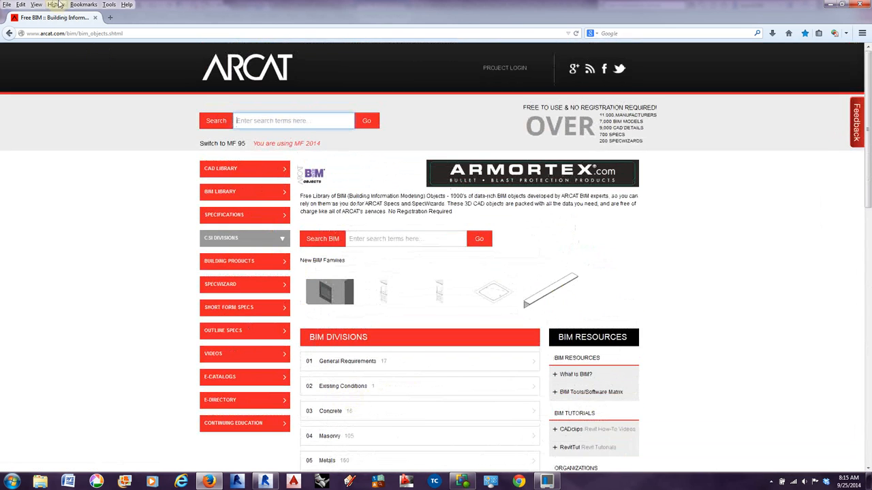
Review the family sources in the Bim Families group of the Autodesk bookmarks and close the list without opening another page.
click(84, 5)
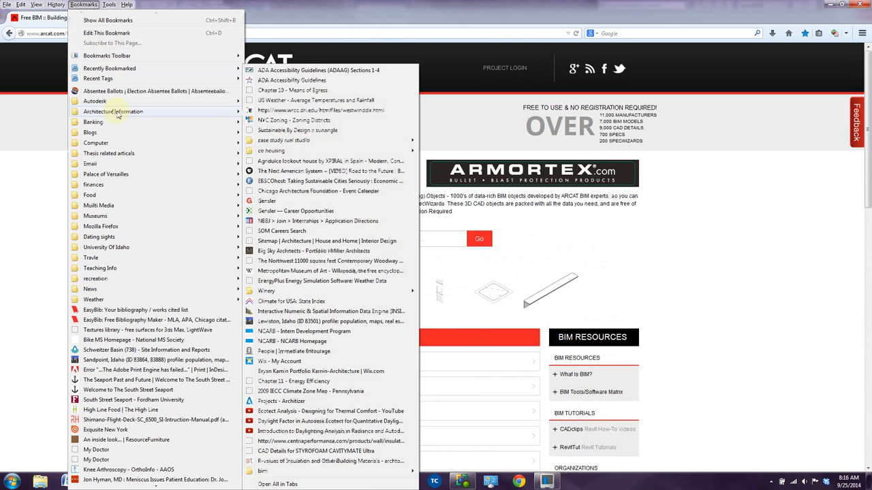
mouse_move(233, 111)
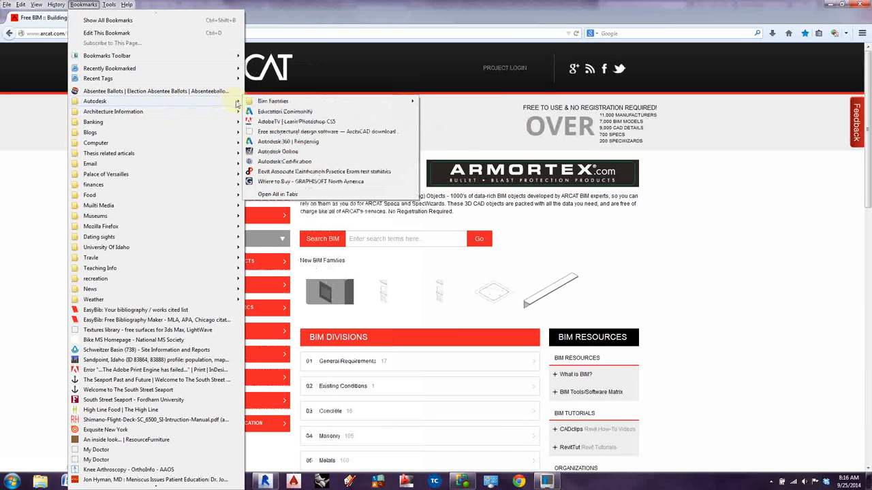
mouse_move(300, 101)
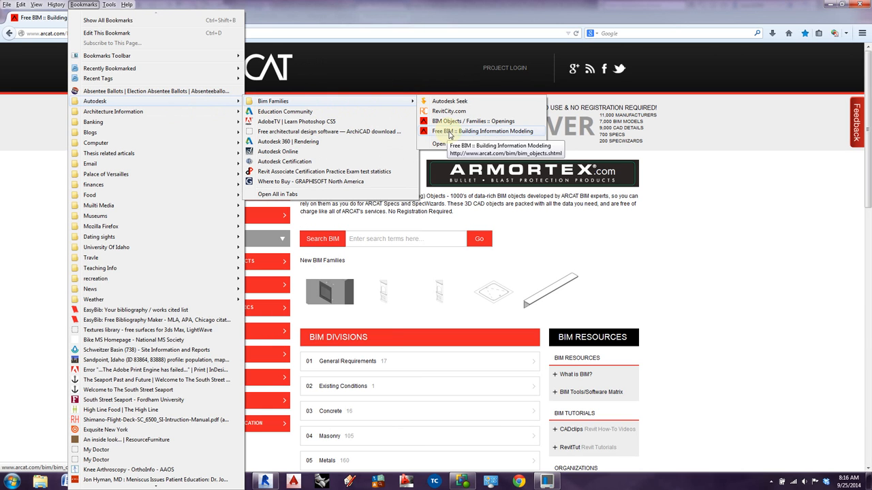
click(258, 7)
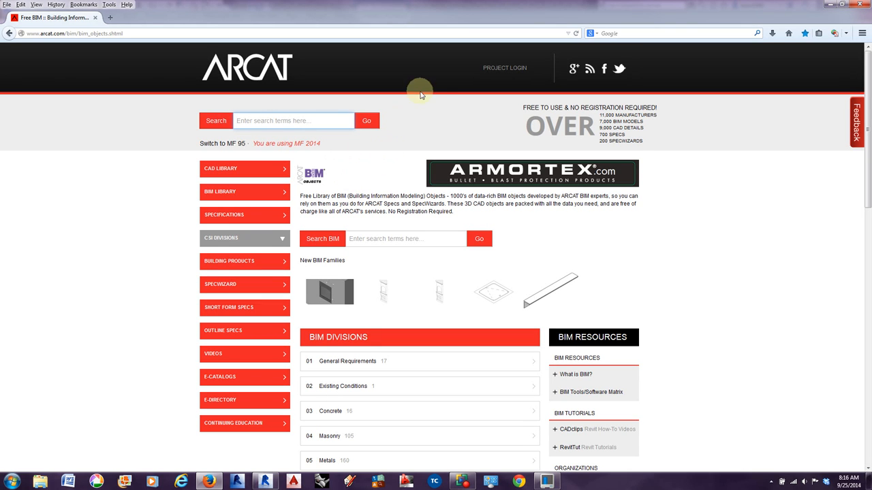
scroll(421, 266, down, 1)
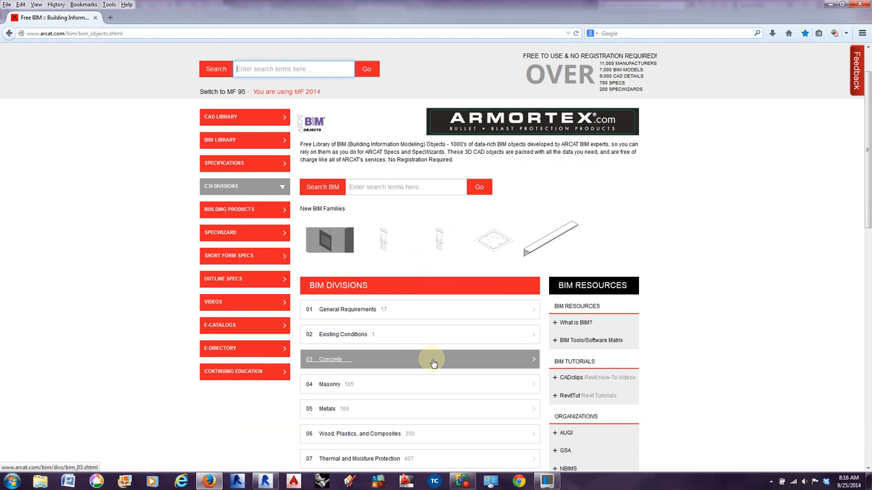
Switch back to Revit, deselect the sofa and select the end uplight sconce on the partition wall below the enclosed rooms.
click(829, 4)
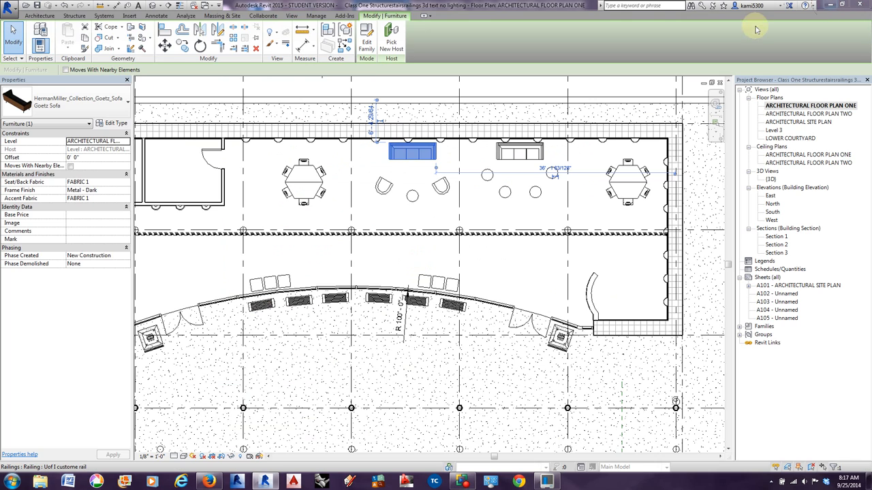
click(399, 207)
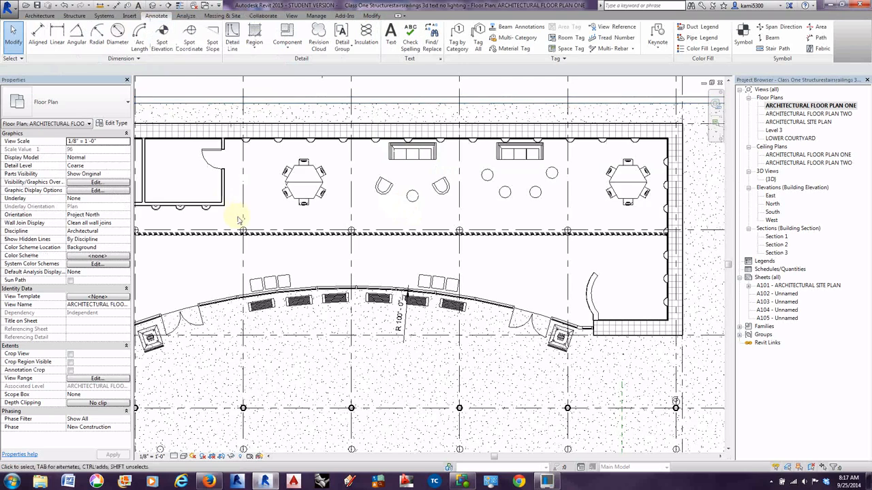
middle_drag(239, 217, 387, 209)
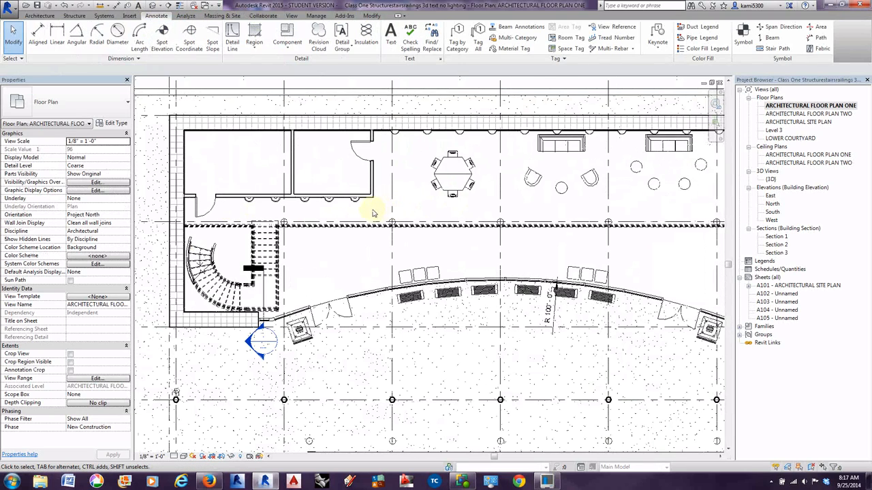
scroll(372, 214, up, 2)
click(354, 200)
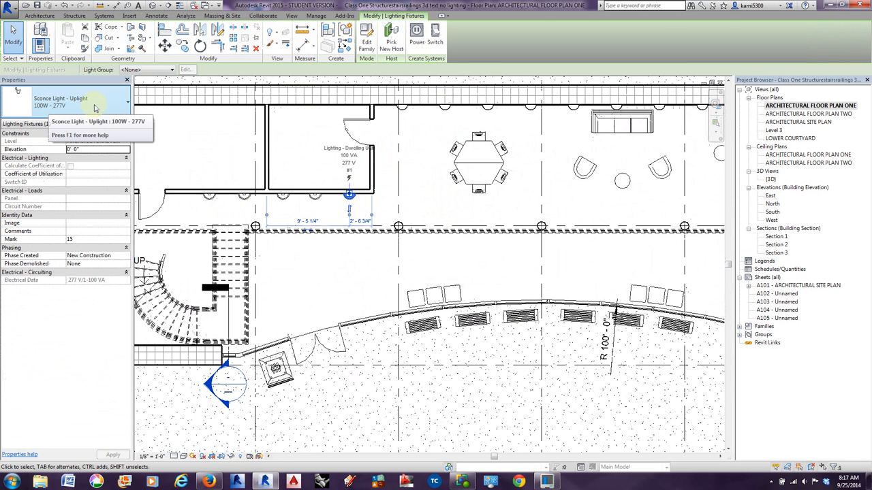
Compare a sphere sconce on the back wall with the partition's uplight sconce, and inspect the wall lights along the far end wall.
middle_drag(263, 228, 331, 231)
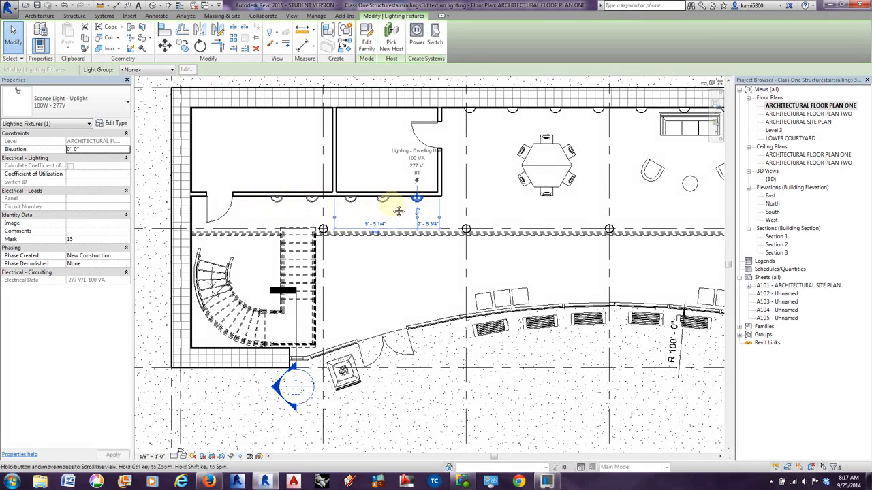
middle_drag(398, 211, 263, 220)
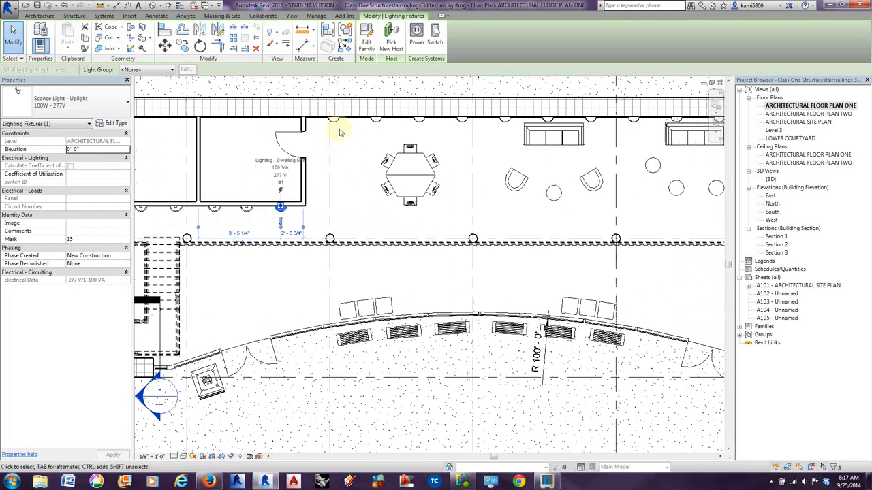
click(378, 121)
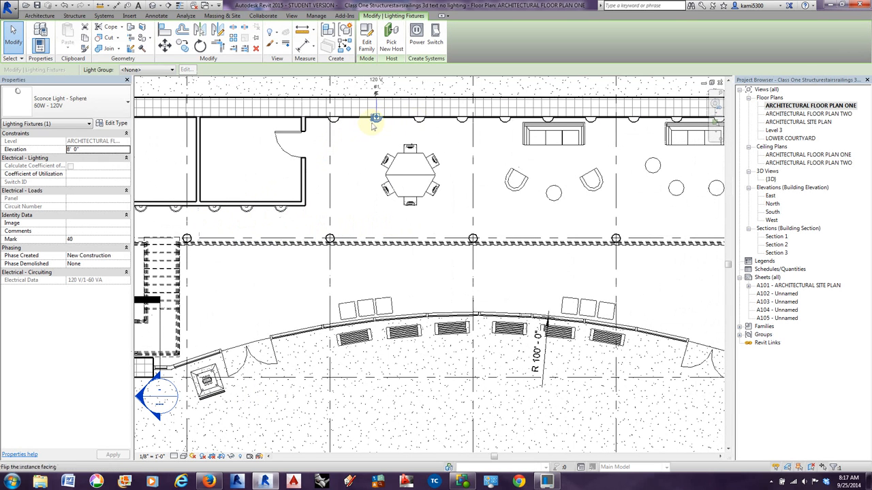
middle_drag(421, 124, 384, 128)
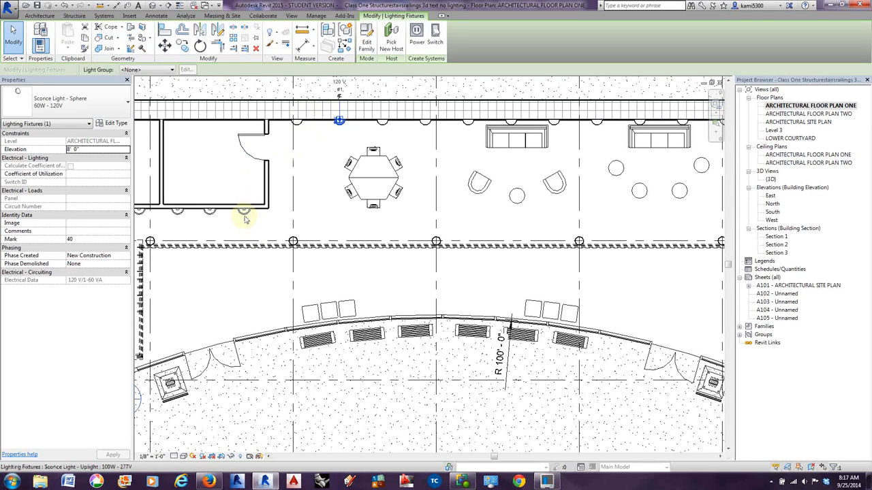
click(244, 215)
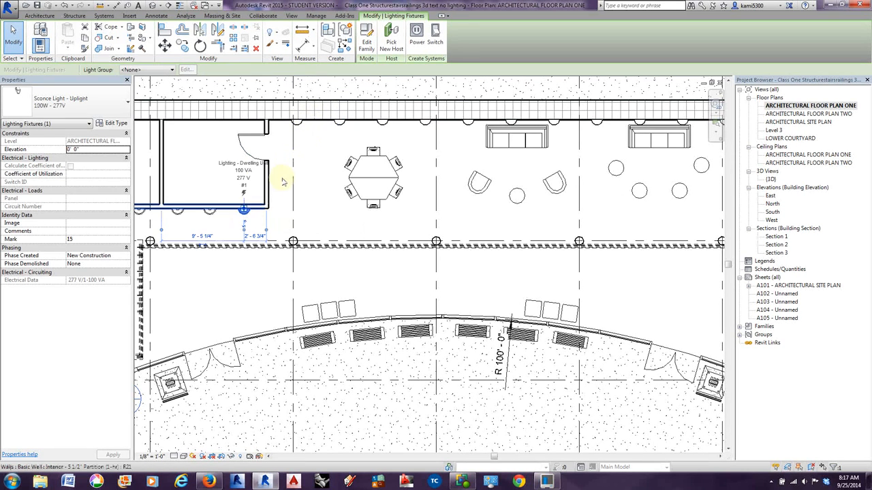
scroll(313, 123, down, 2)
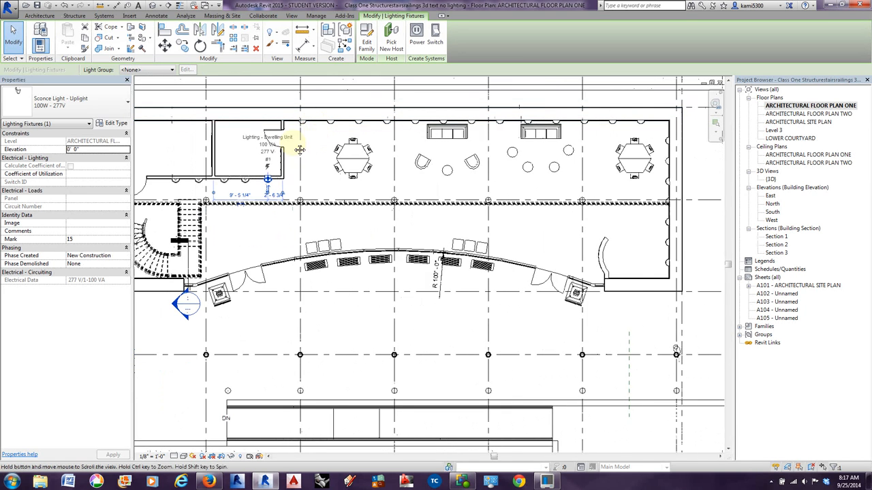
scroll(469, 164, down, 1)
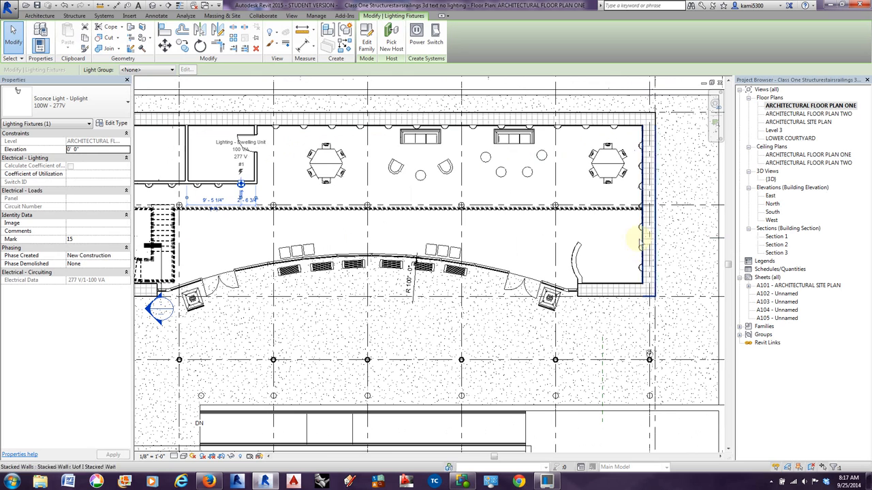
middle_drag(519, 235, 555, 237)
Open the default 3D view and inspect the lounge seating, benches, entrance doors and reception desk through the curved curtain wall.
click(152, 6)
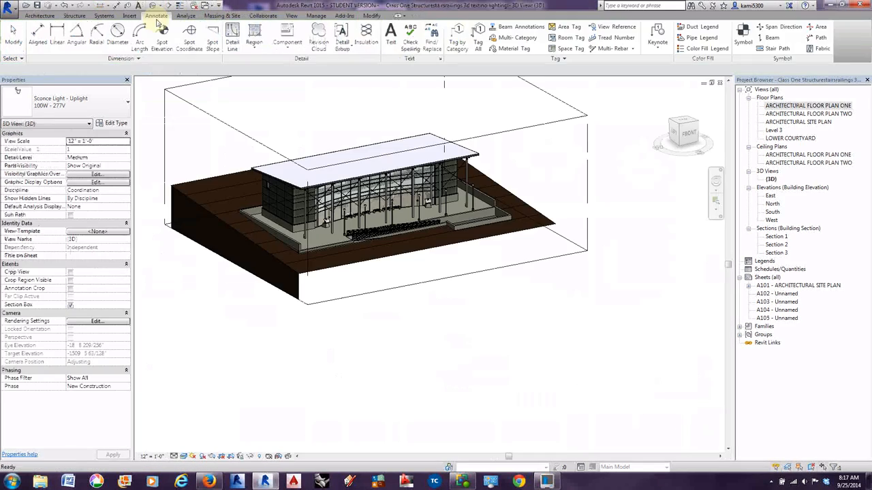
scroll(389, 203, up, 10)
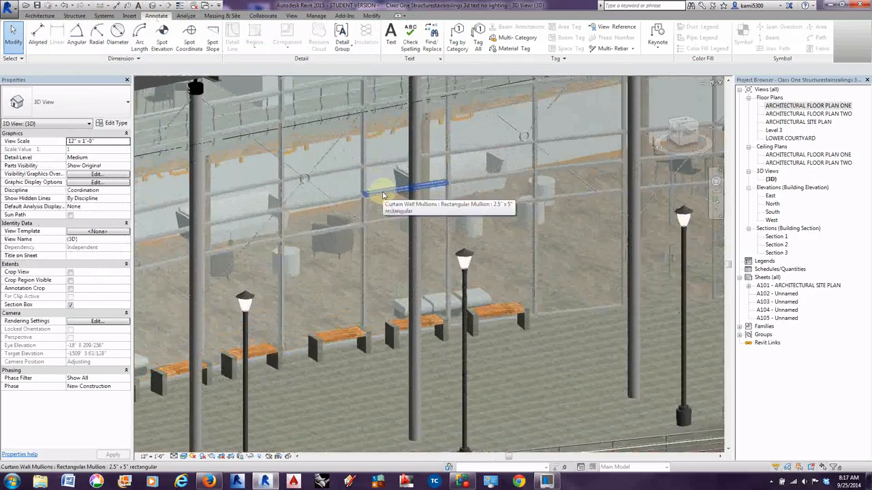
scroll(322, 241, up, 6)
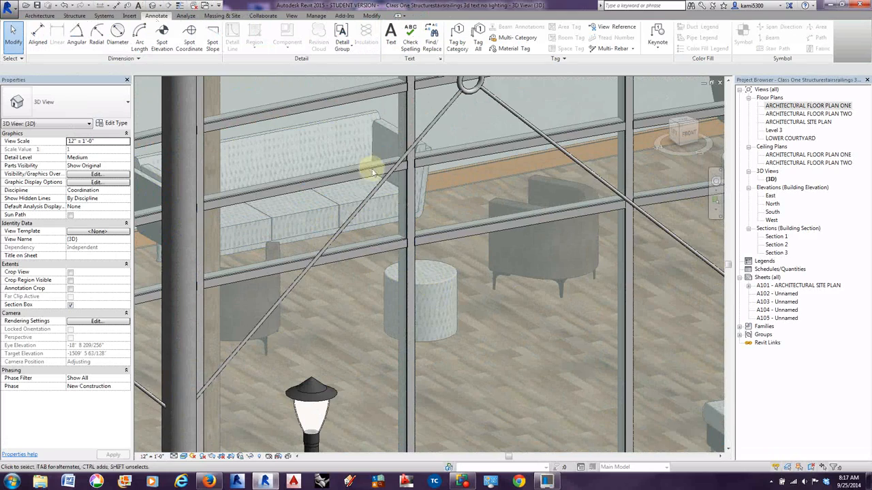
scroll(379, 230, down, 5)
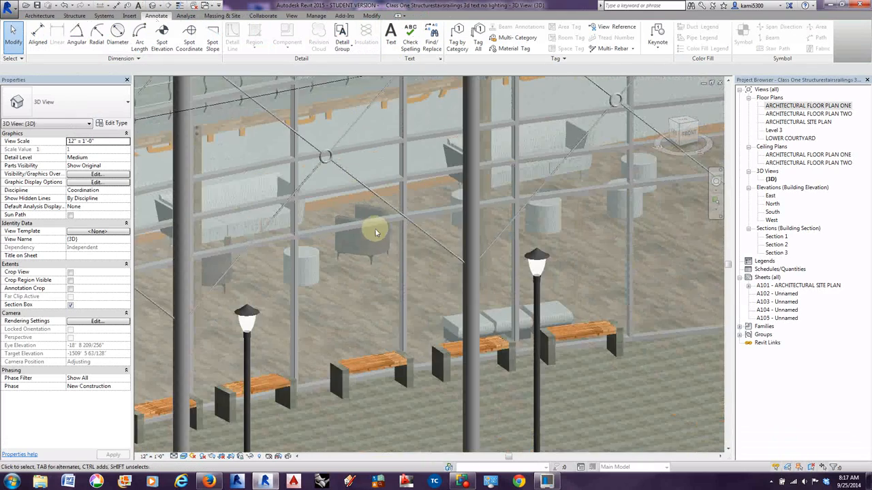
scroll(344, 322, up, 3)
middle_drag(343, 322, 326, 337)
scroll(393, 301, down, 2)
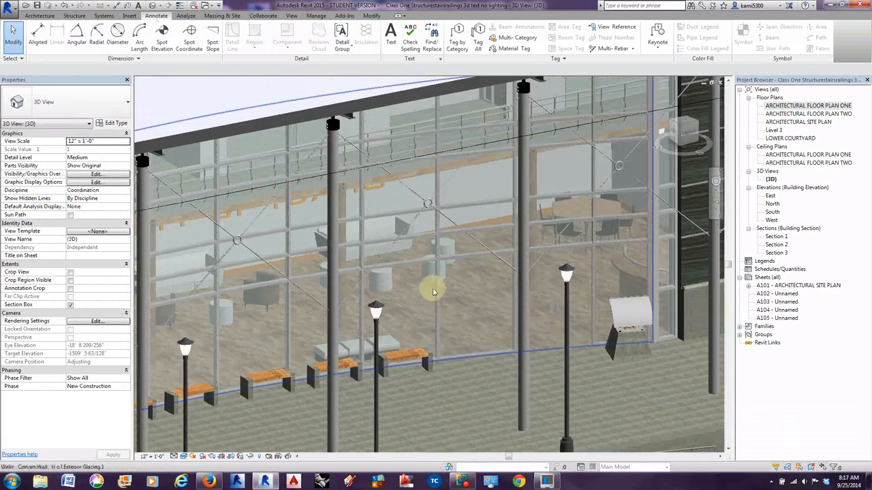
middle_drag(438, 295, 340, 281)
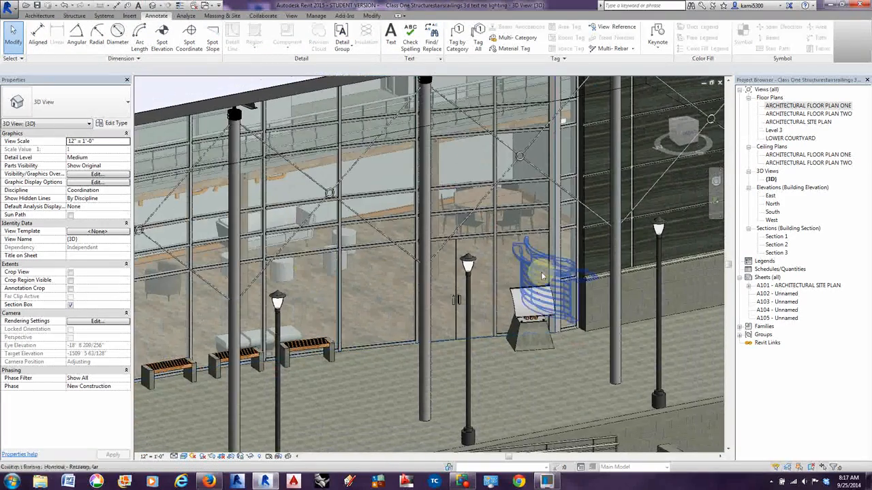
scroll(490, 256, up, 1)
scroll(490, 255, up, 3)
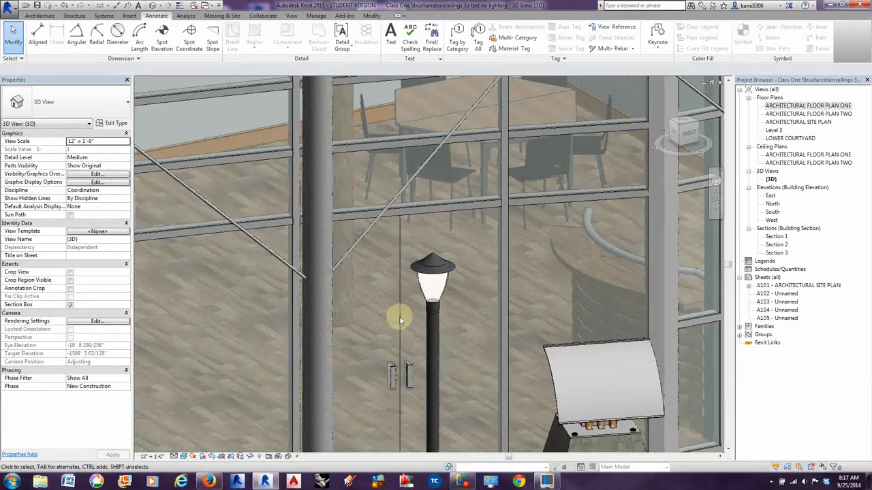
Select the interpretive sign beside the entrance doors and view it from the side of the curtain wall.
middle_drag(398, 319, 446, 243)
scroll(447, 244, down, 3)
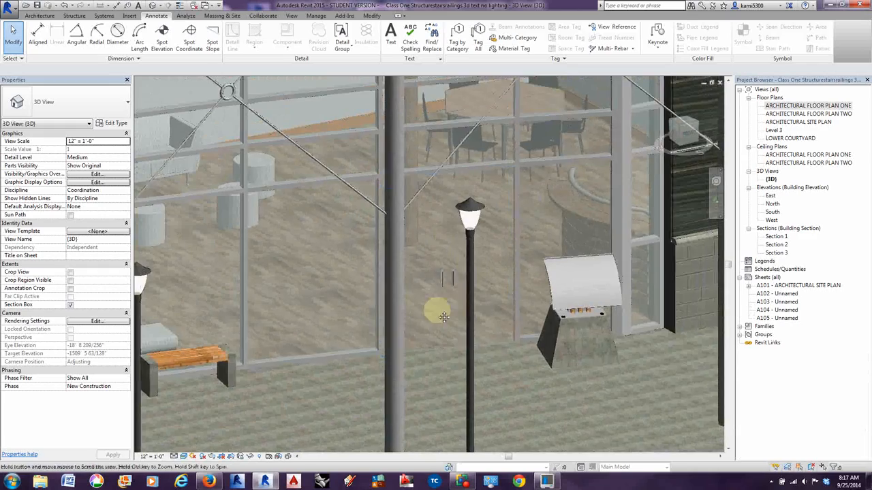
middle_drag(443, 315, 487, 286)
click(598, 276)
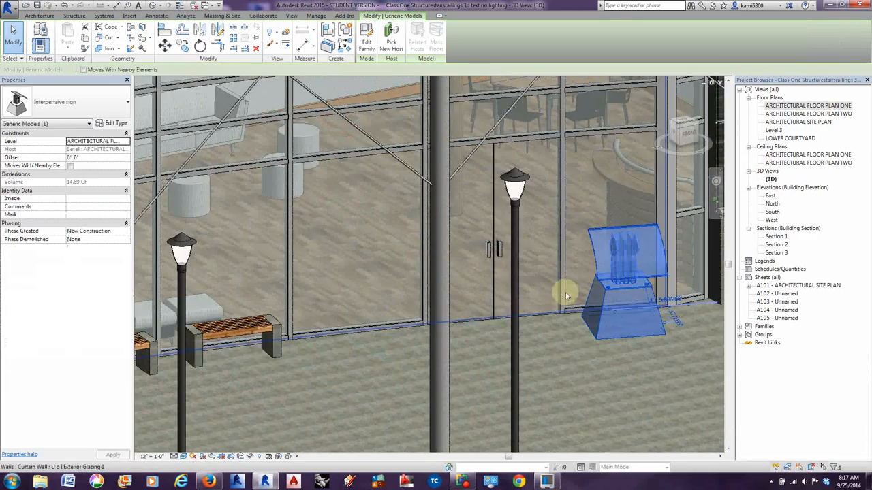
scroll(565, 293, down, 2)
middle_drag(558, 334, 425, 308)
scroll(348, 278, up, 3)
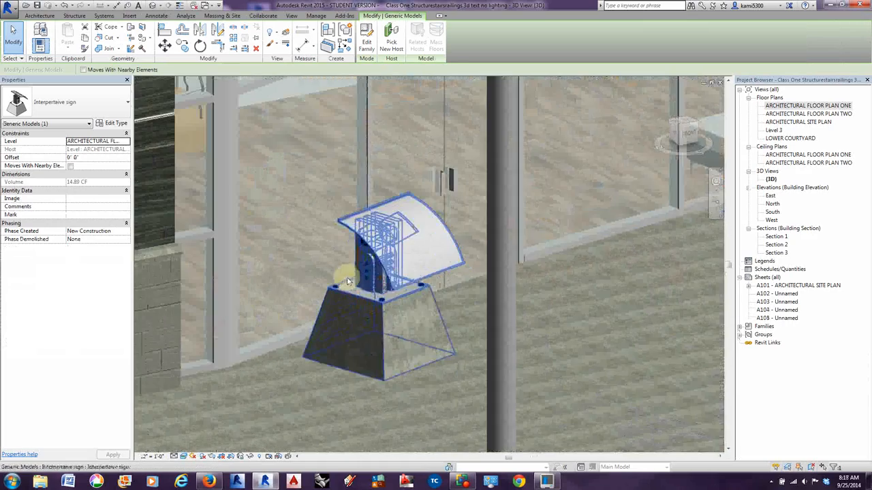
click(390, 282)
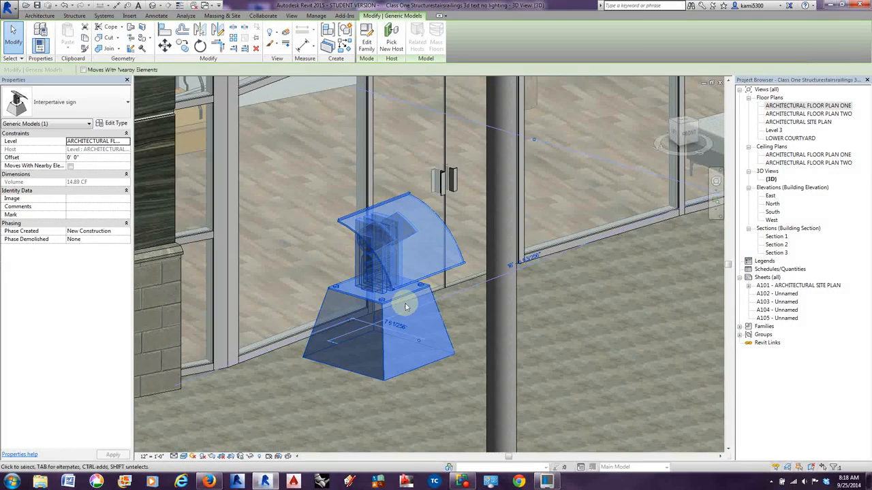
shift+middle_drag(422, 338, 459, 335)
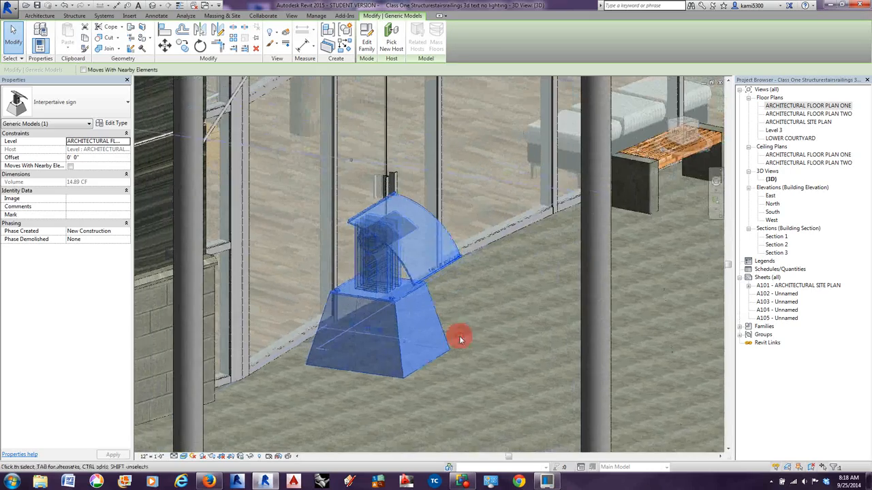
Deselect the interpretive sign and examine its panel, base and placement in front of the glazed entrance from several angles.
key(Escape)
scroll(443, 348, up, 4)
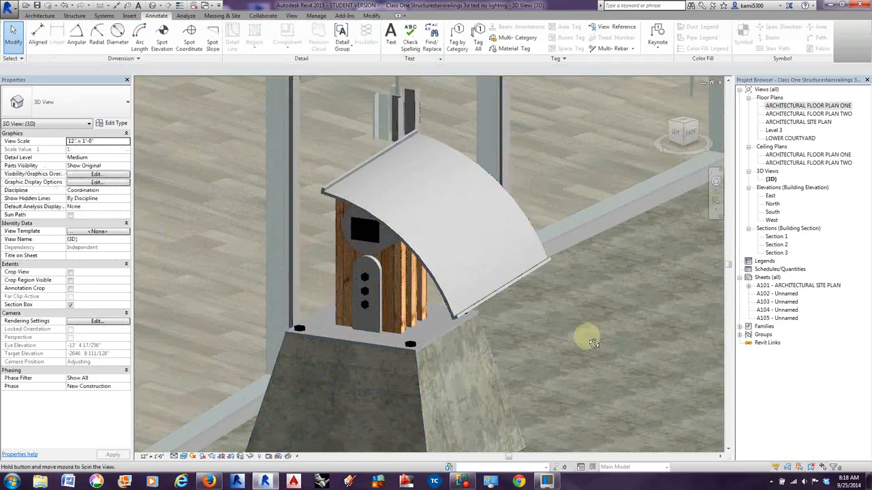
shift+middle_drag(579, 276, 461, 352)
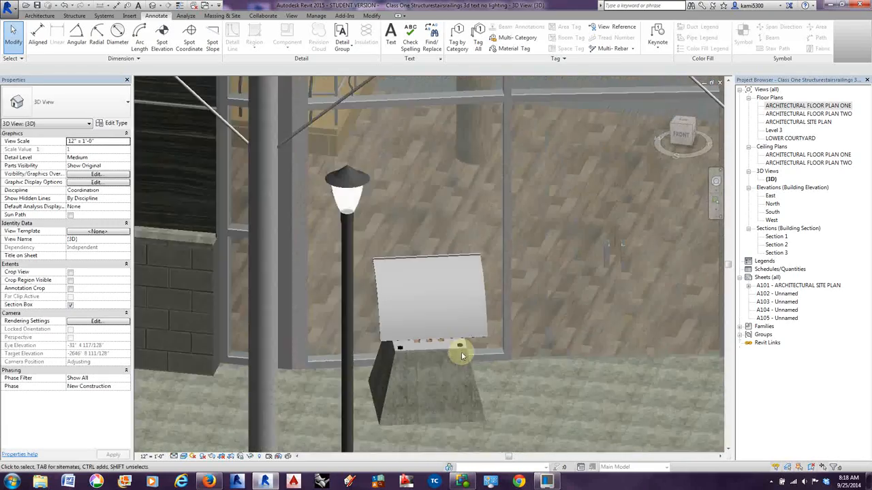
scroll(461, 352, down, 4)
shift+middle_drag(438, 400, 495, 400)
scroll(494, 396, down, 1)
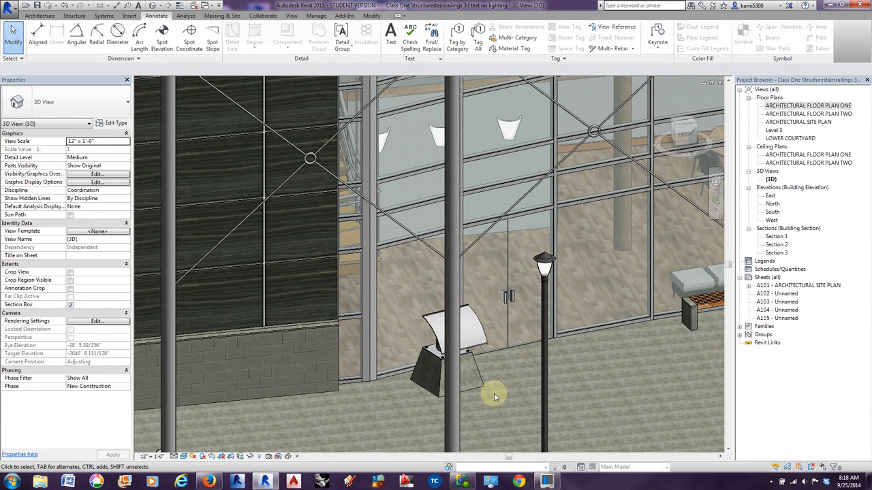
scroll(439, 363, down, 2)
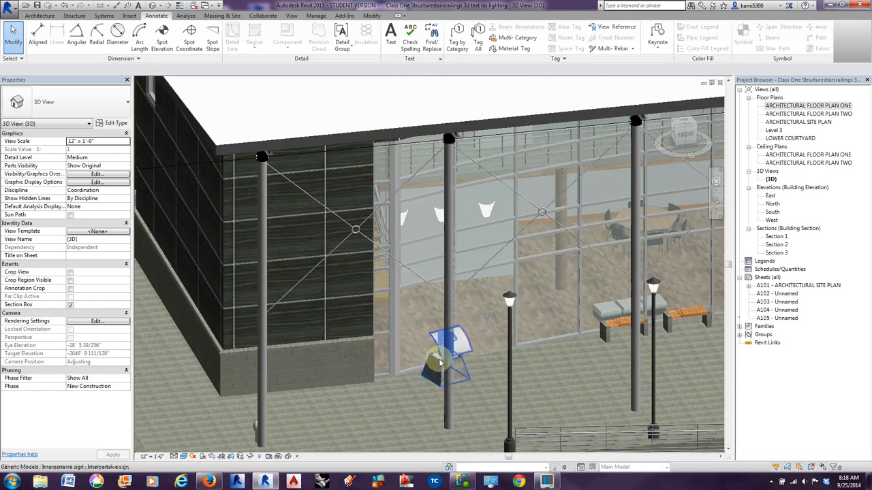
Check the family of a park bench outside the curtain wall, deselect it and inspect the row of benches and street lights.
scroll(593, 356, up, 3)
scroll(531, 342, up, 4)
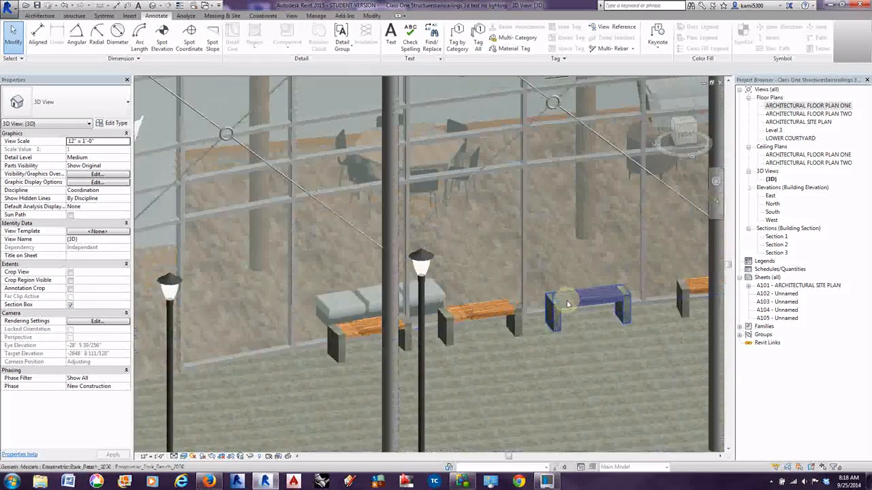
scroll(568, 304, up, 2)
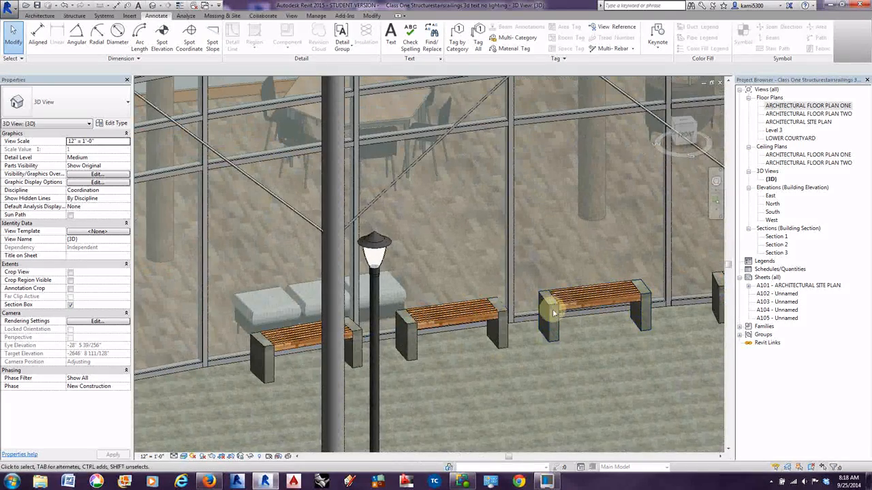
click(555, 305)
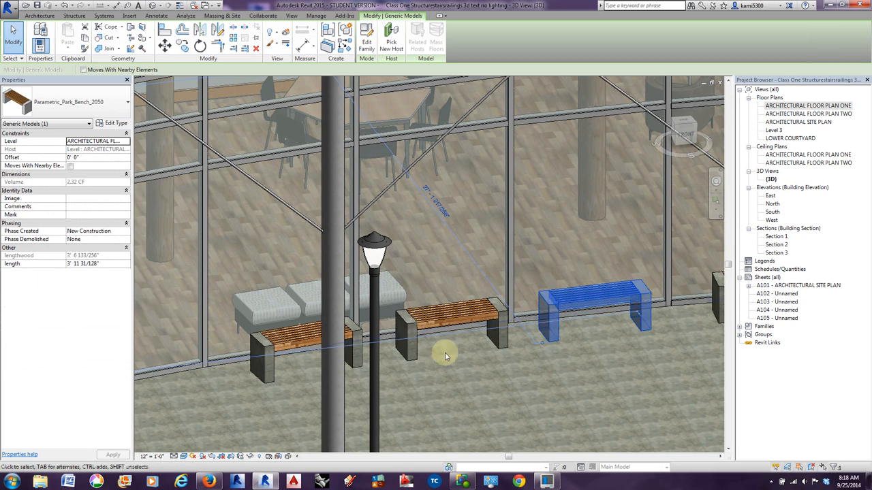
click(496, 374)
middle_drag(570, 366, 450, 366)
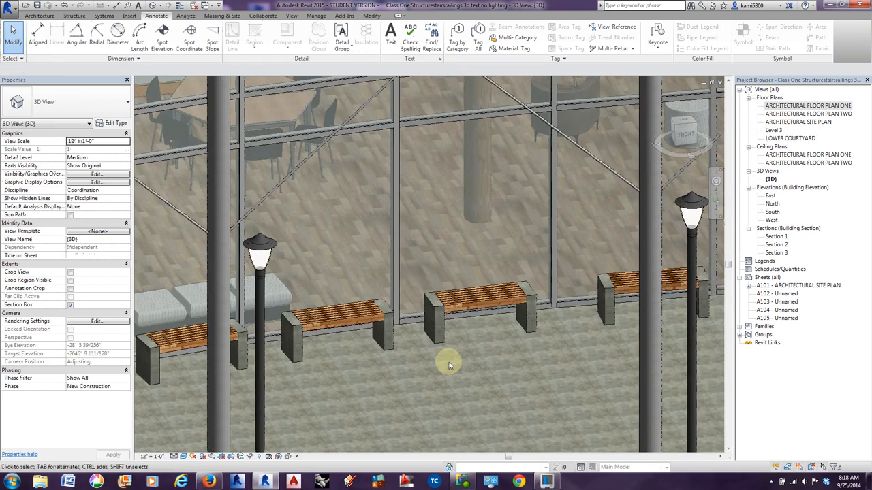
scroll(450, 366, down, 4)
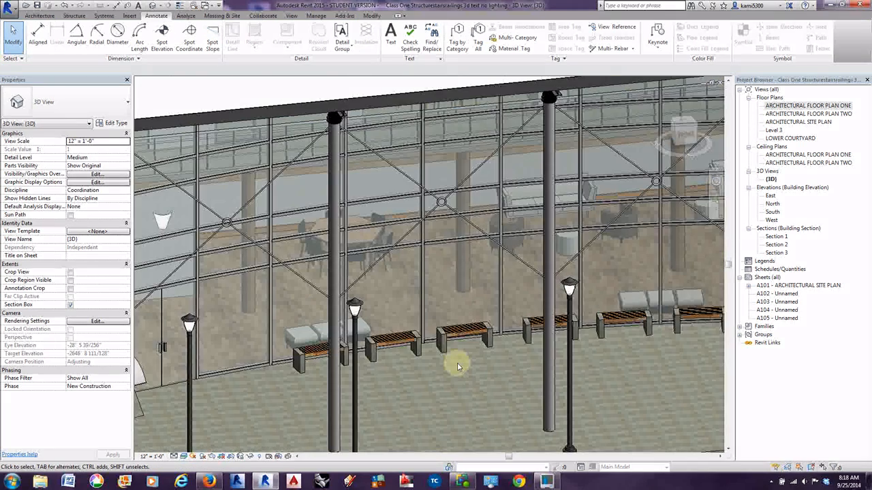
middle_drag(470, 368, 469, 333)
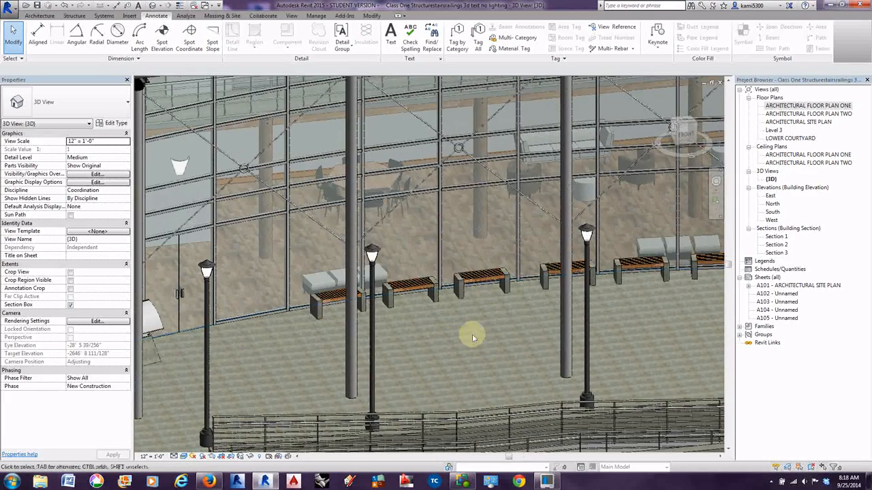
Set the initial color preset of the Street Light - Antique type 400W Halogen - 120V to Fluorescent (Daylight).
click(372, 375)
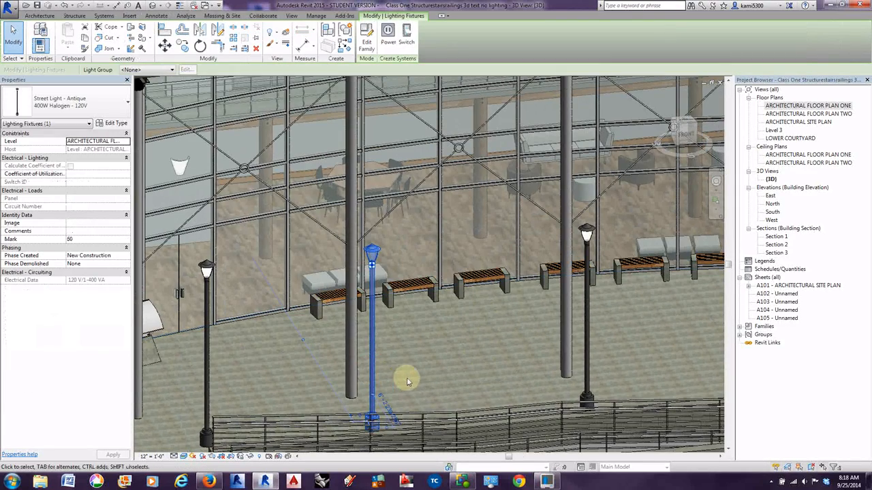
middle_drag(405, 376, 458, 358)
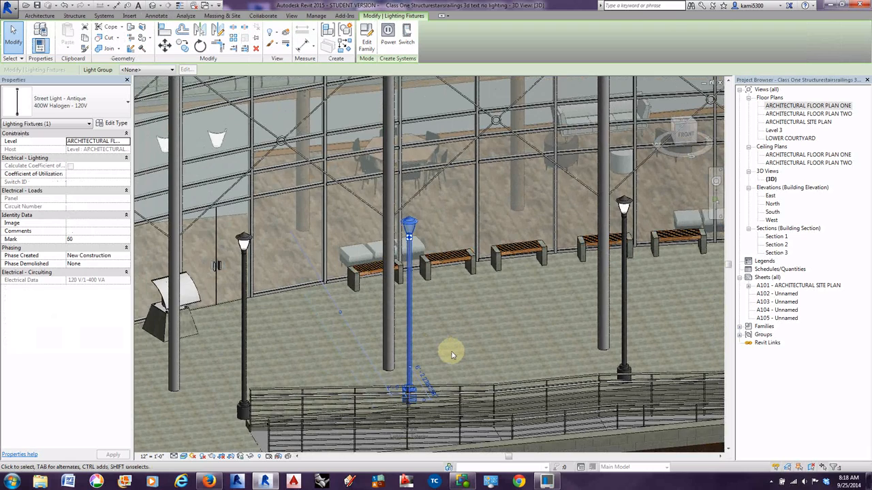
scroll(450, 353, down, 2)
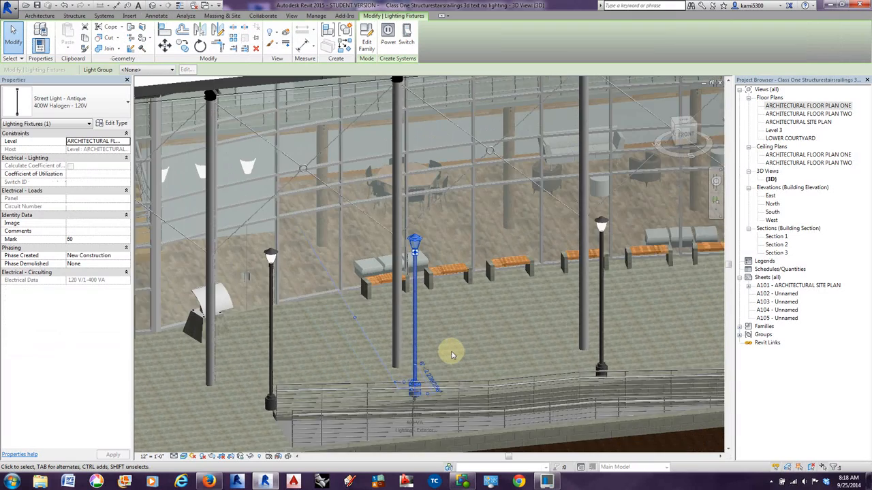
middle_drag(440, 371, 469, 354)
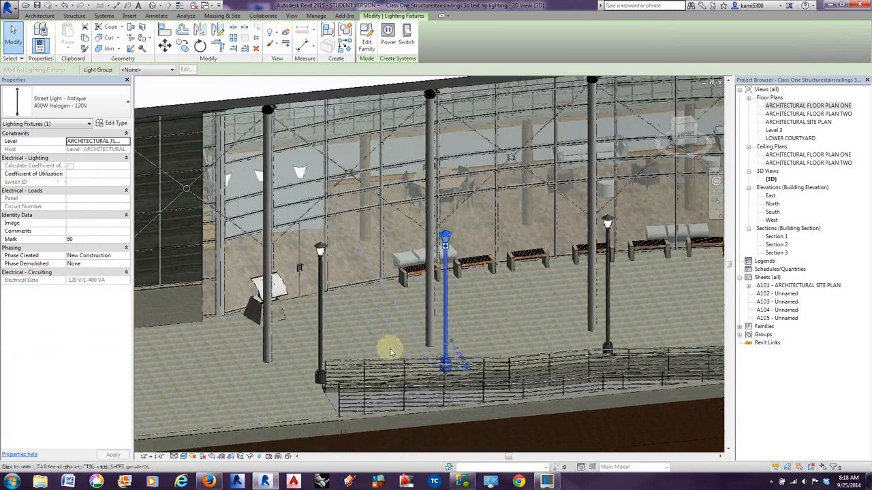
middle_drag(327, 362, 350, 364)
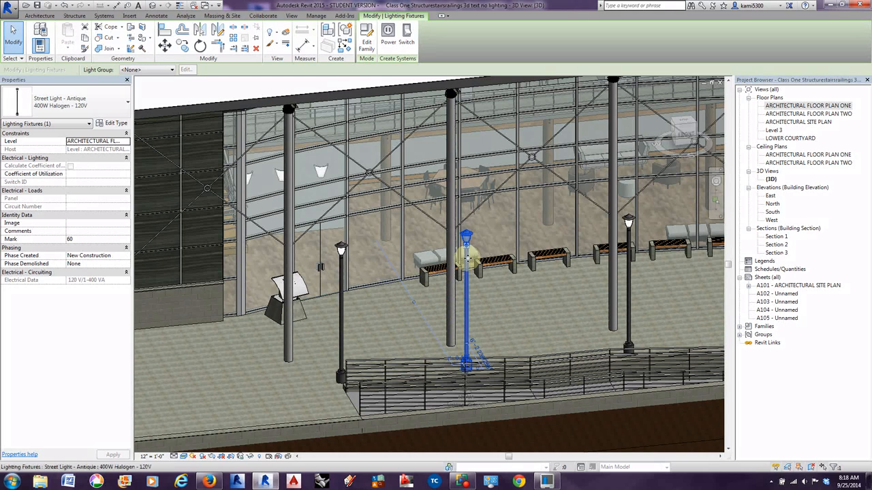
click(114, 123)
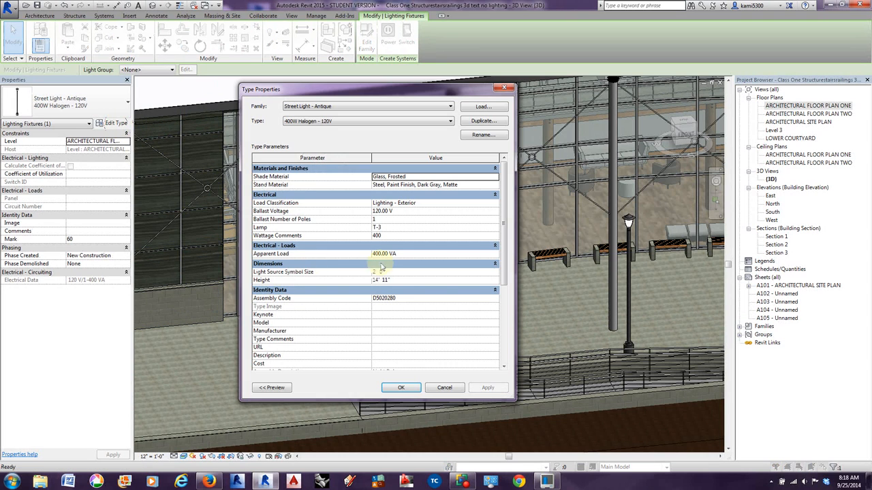
scroll(498, 247, down, 5)
click(436, 325)
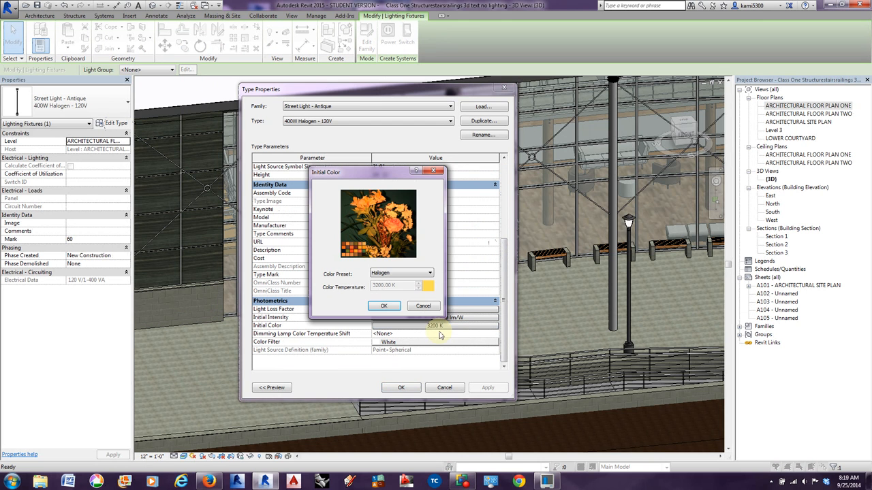
click(427, 275)
click(409, 326)
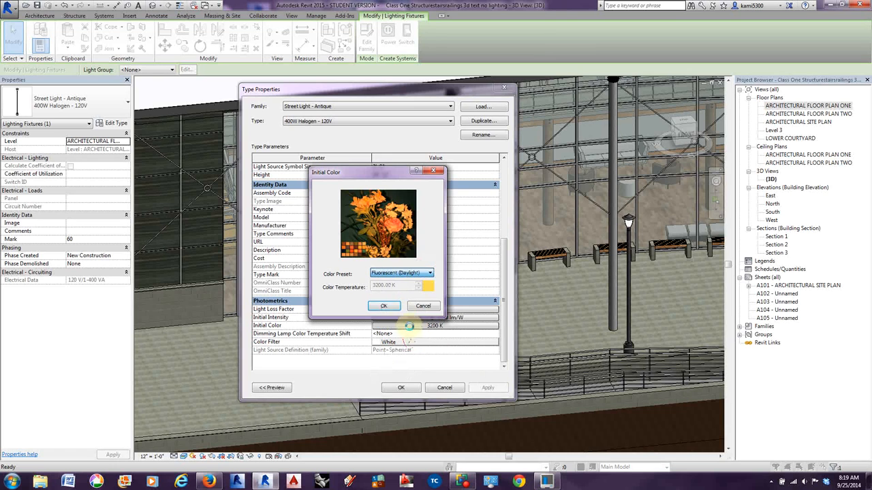
click(384, 307)
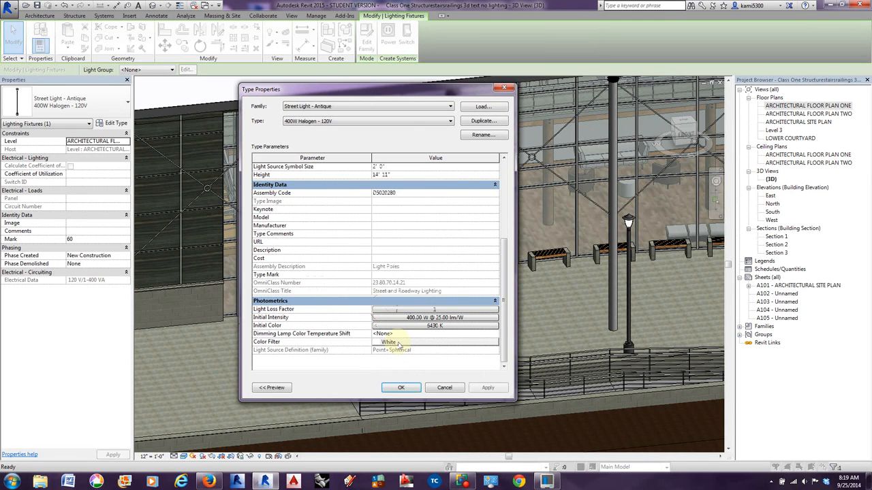
click(400, 388)
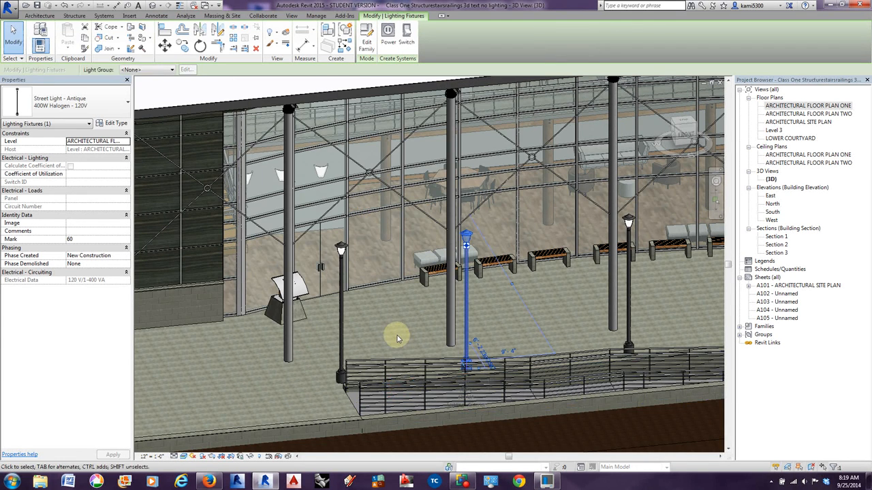
key(Escape)
Select the lower vertical mullion between the entrance doors and the first bench, and inspect it within the curtain wall.
middle_drag(399, 338, 383, 353)
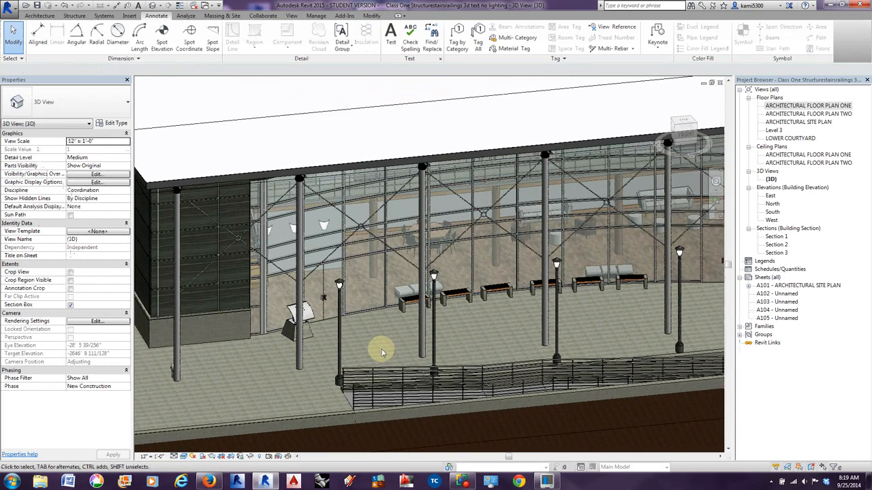
scroll(381, 352, up, 3)
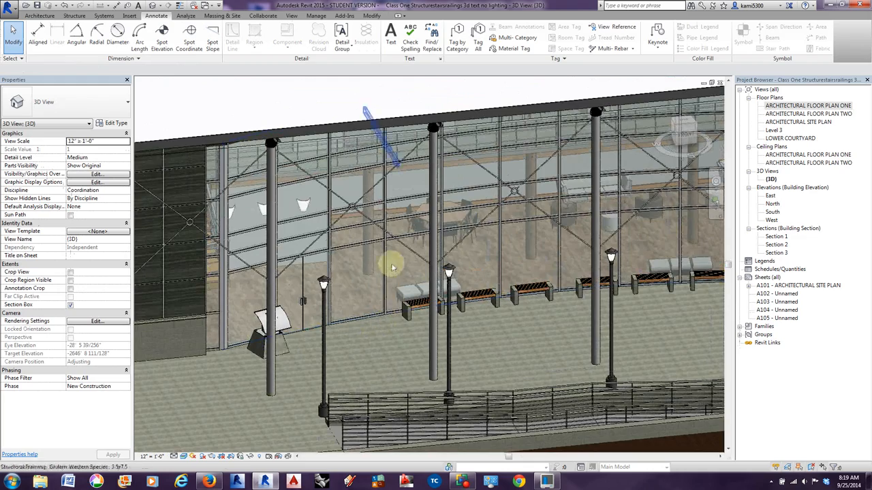
scroll(386, 261, up, 3)
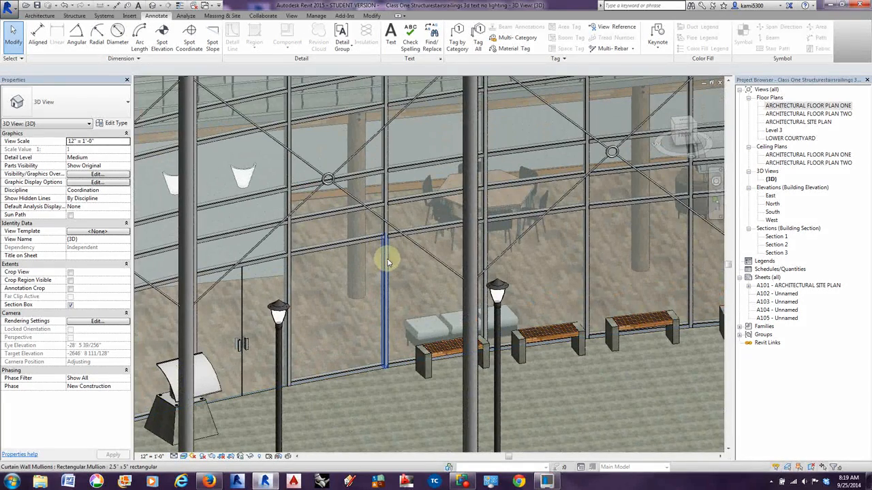
key(Tab)
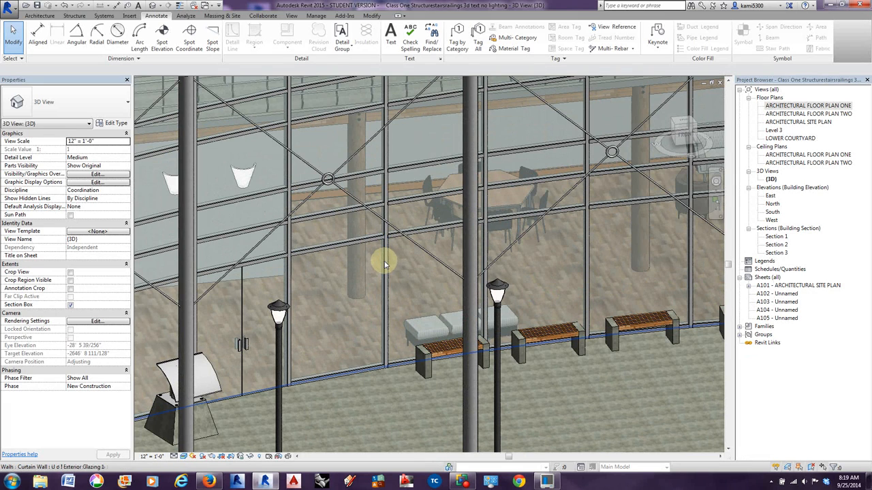
click(387, 265)
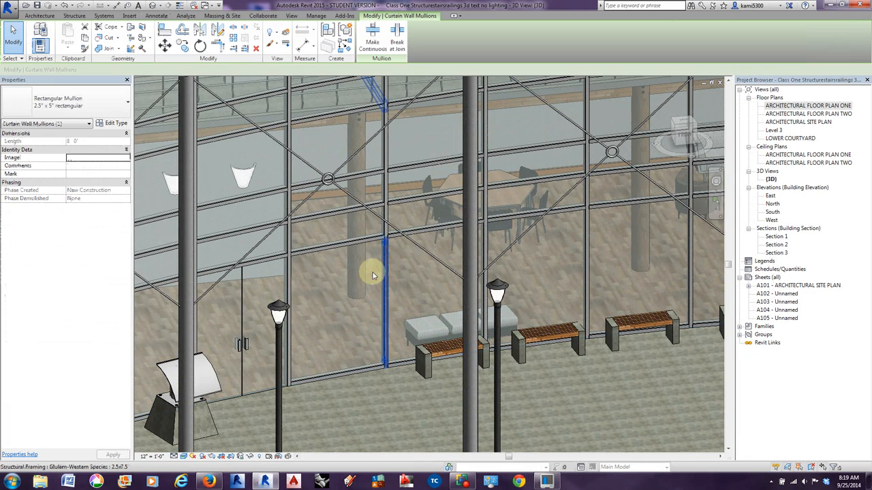
scroll(352, 361, down, 5)
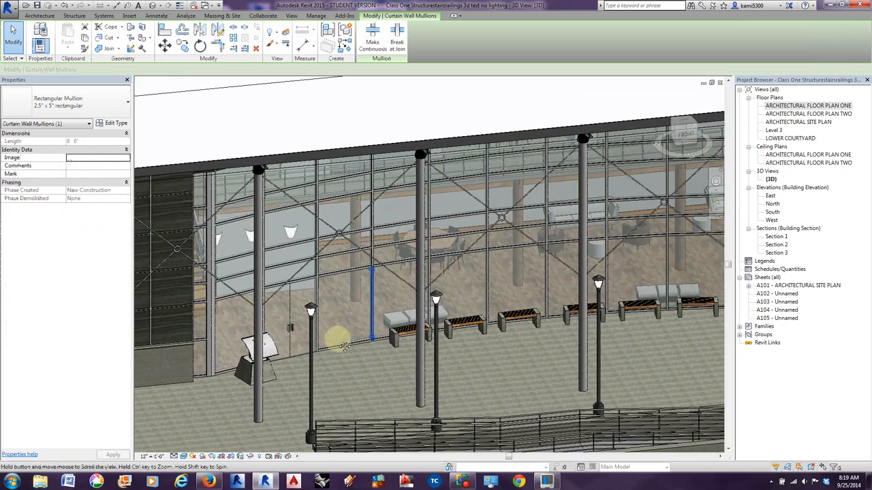
middle_drag(344, 347, 350, 343)
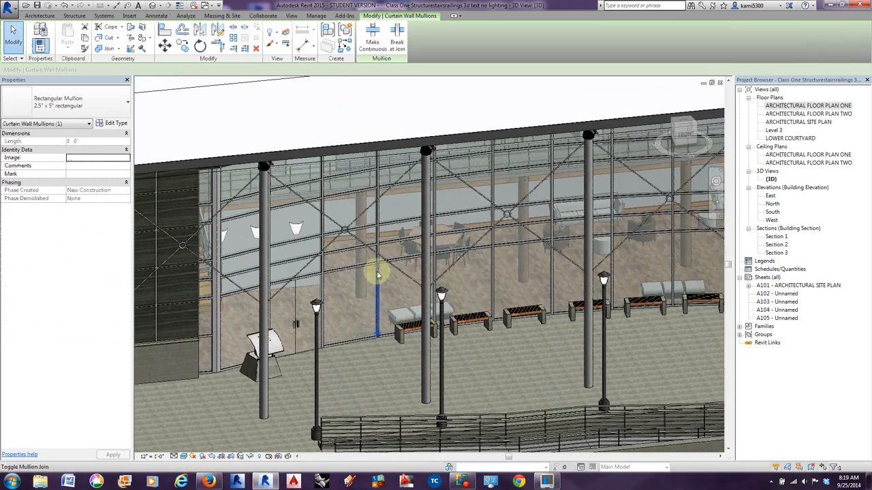
scroll(378, 276, up, 2)
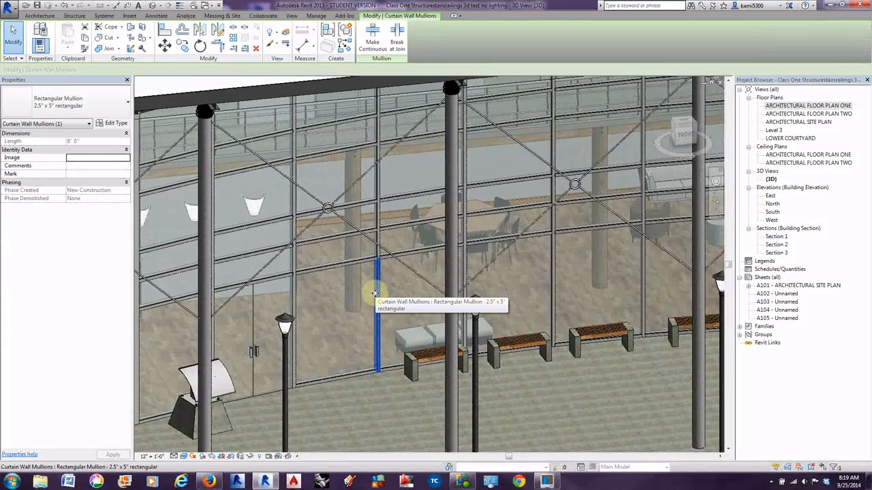
scroll(375, 293, down, 5)
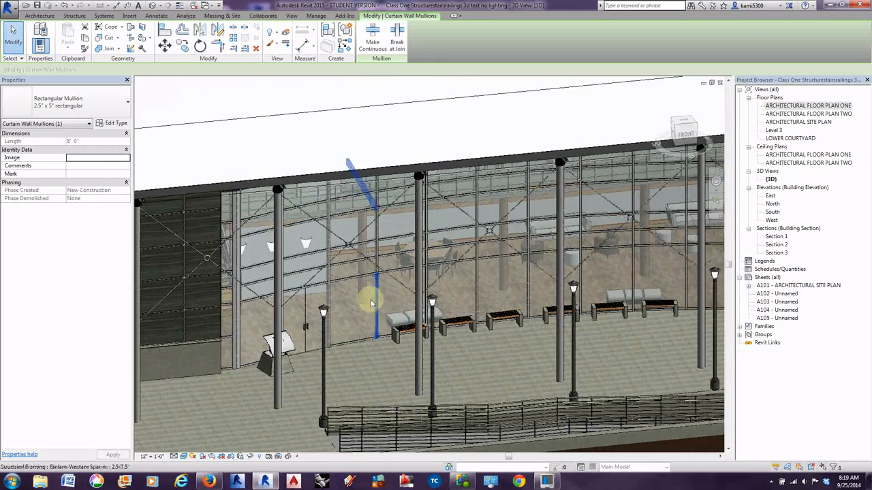
scroll(398, 331, up, 4)
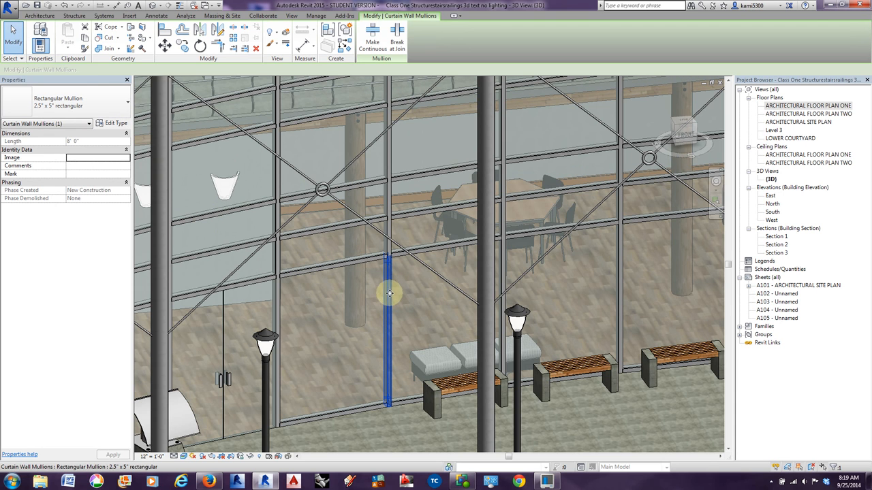
Set the material of the selected Rectangular Mullion 2.5" x 5" type to Glue lamb1 and deselect the mullion.
click(114, 123)
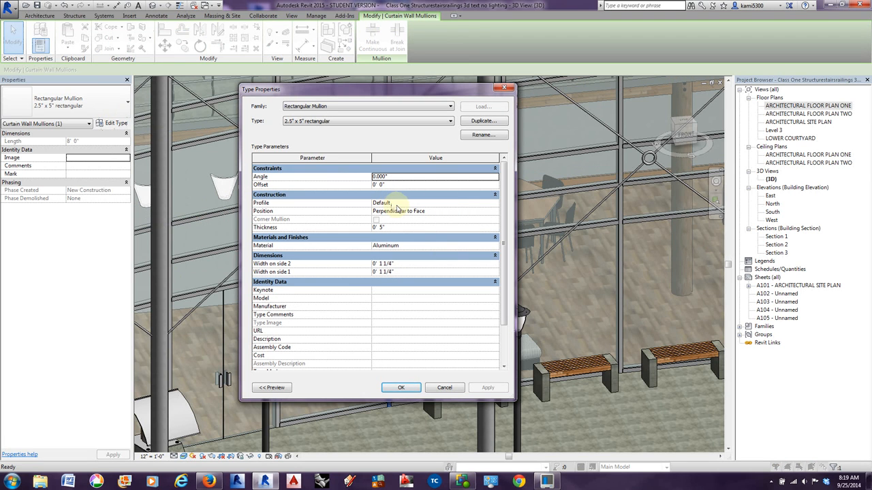
click(495, 247)
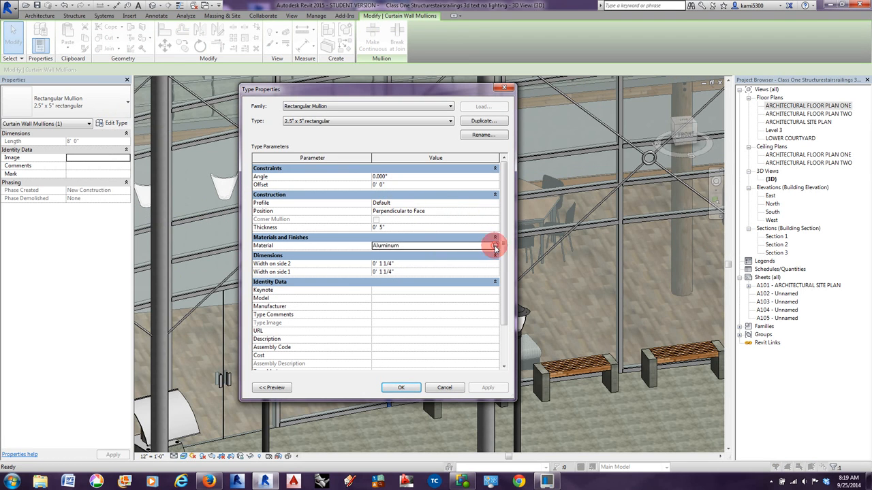
click(494, 245)
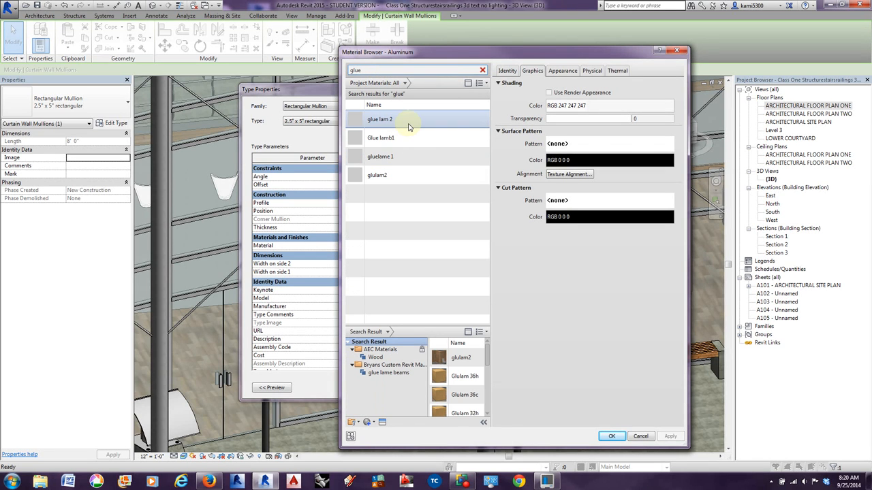
click(402, 158)
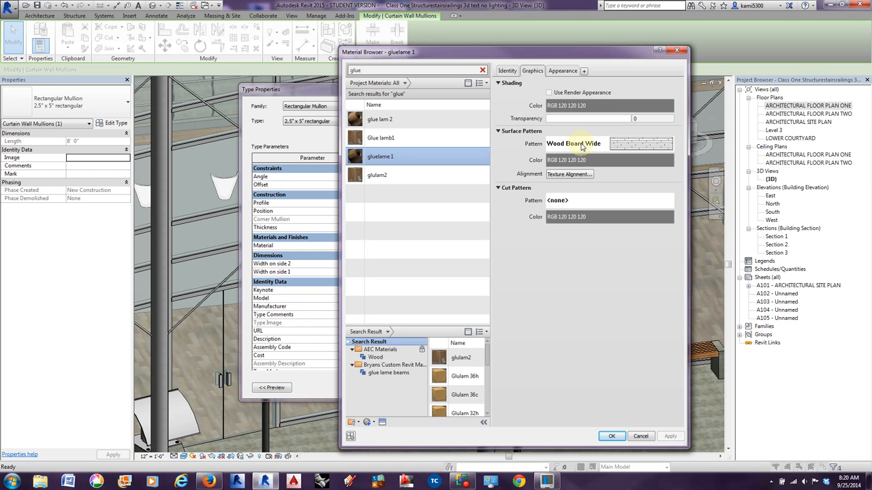
click(390, 137)
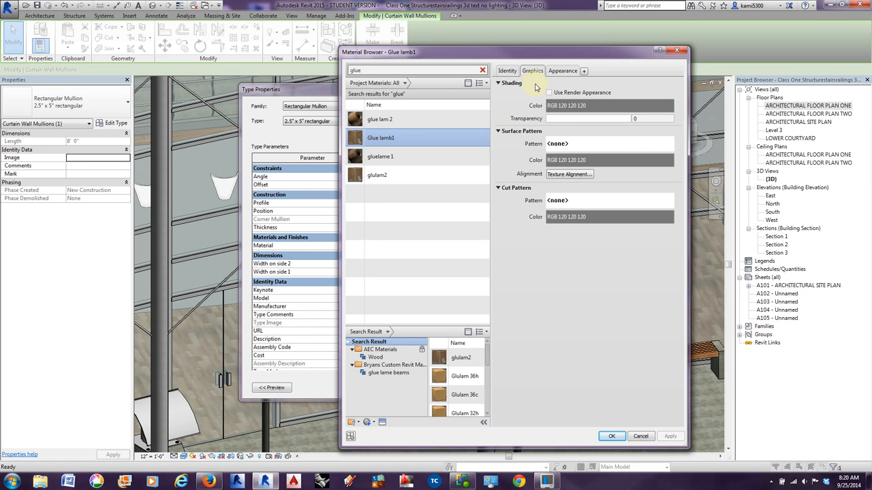
click(562, 71)
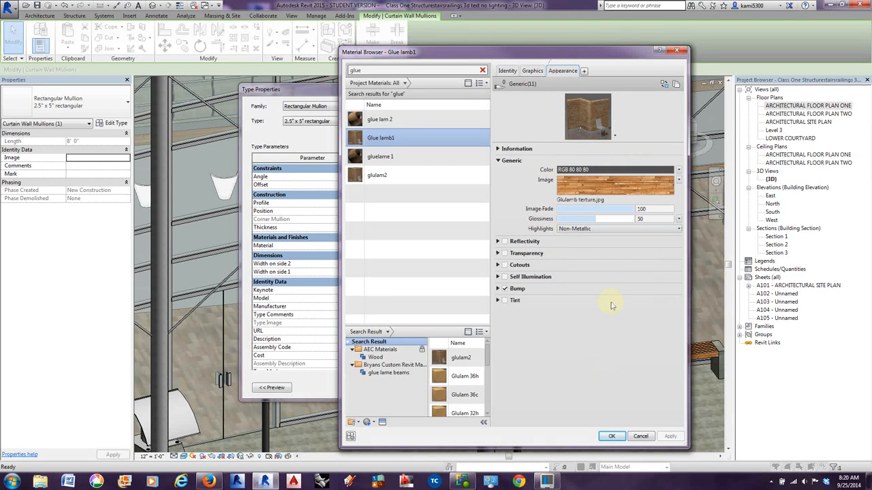
click(612, 435)
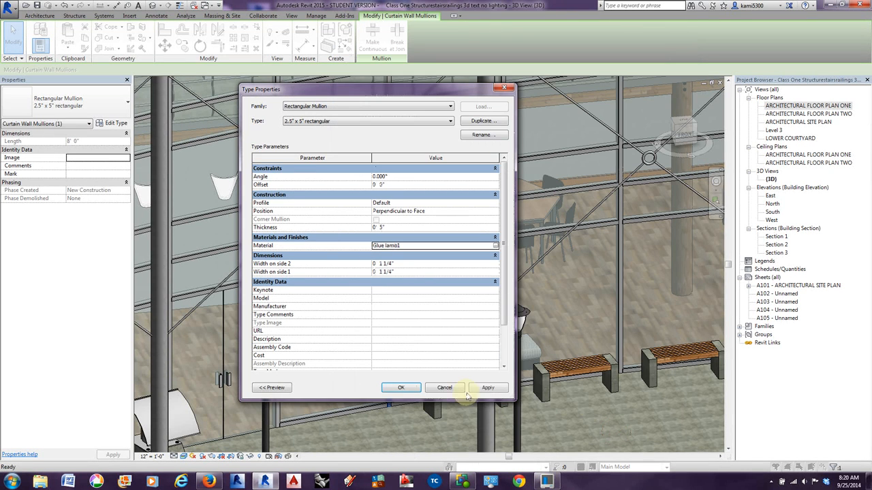
click(400, 389)
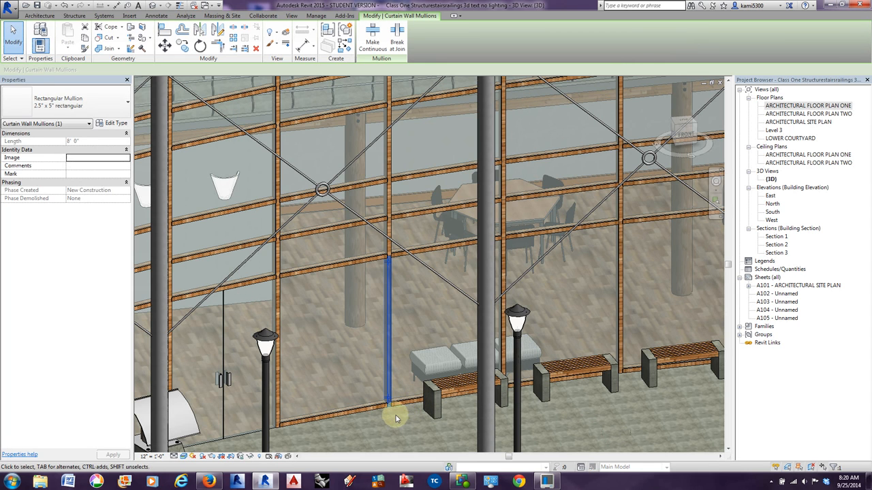
click(396, 418)
Change the material of the Rectangular Mullion 2.5" x 5" type to glue lam 2, checking the texture settings of its Glulamb image.
scroll(370, 273, up, 1)
mouse_move(382, 282)
middle_down()
mouse_move(446, 289)
mouse_move(475, 275)
middle_up()
scroll(299, 276, up, 4)
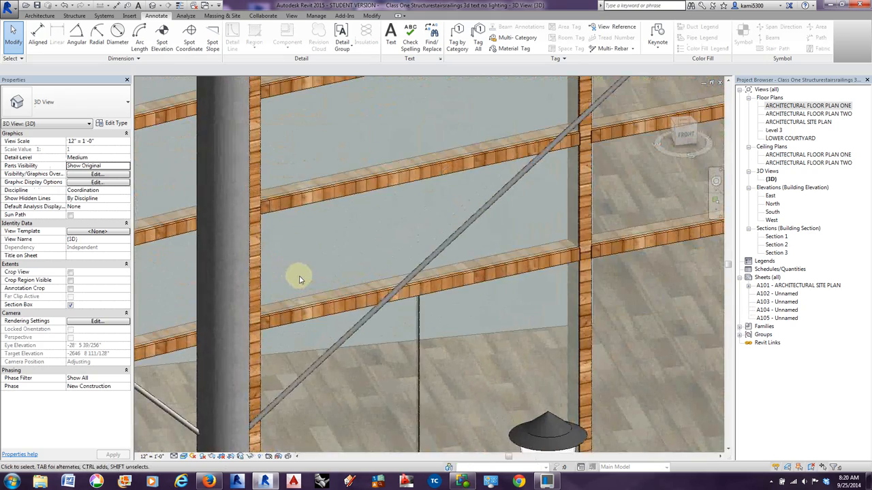
scroll(299, 275, down, 3)
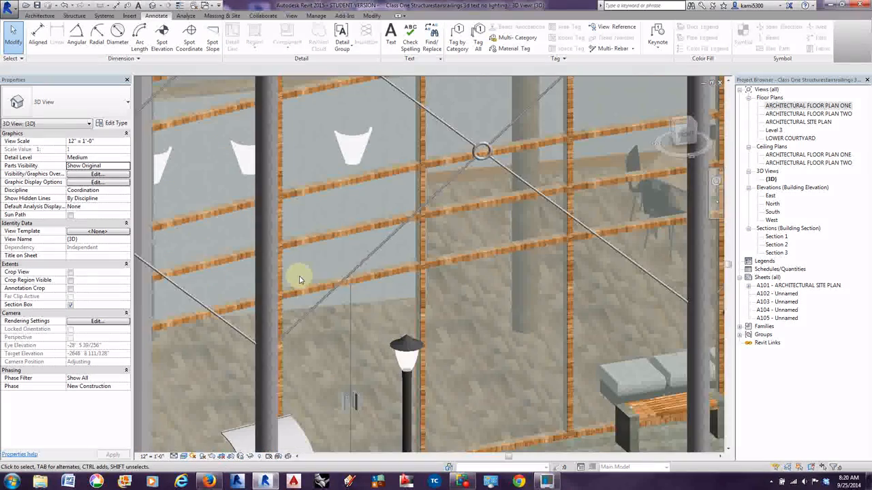
click(422, 263)
click(110, 123)
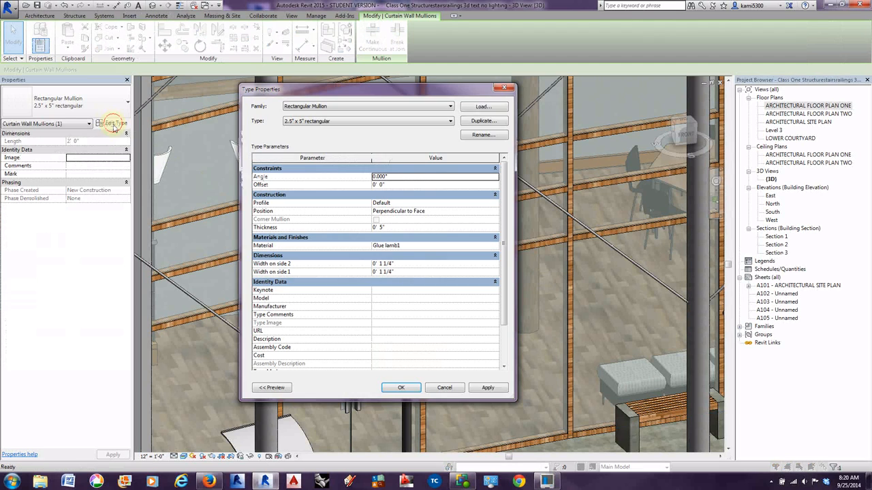
click(436, 245)
click(495, 246)
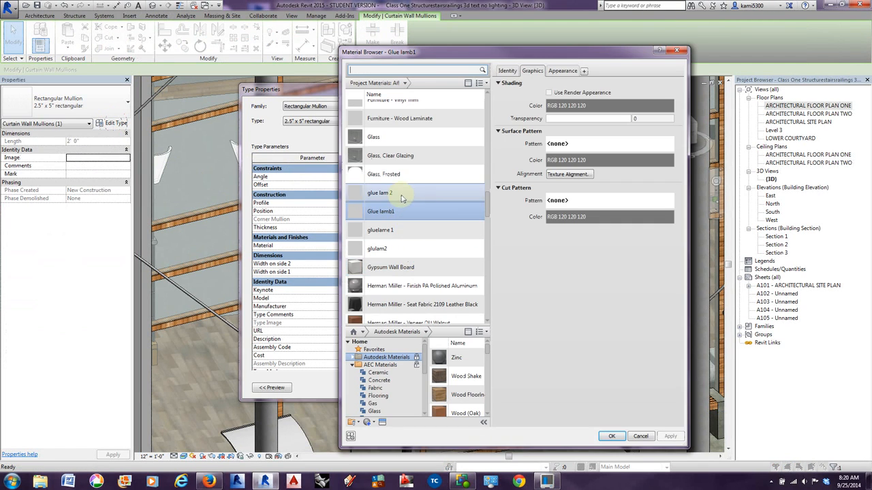
click(391, 194)
click(558, 71)
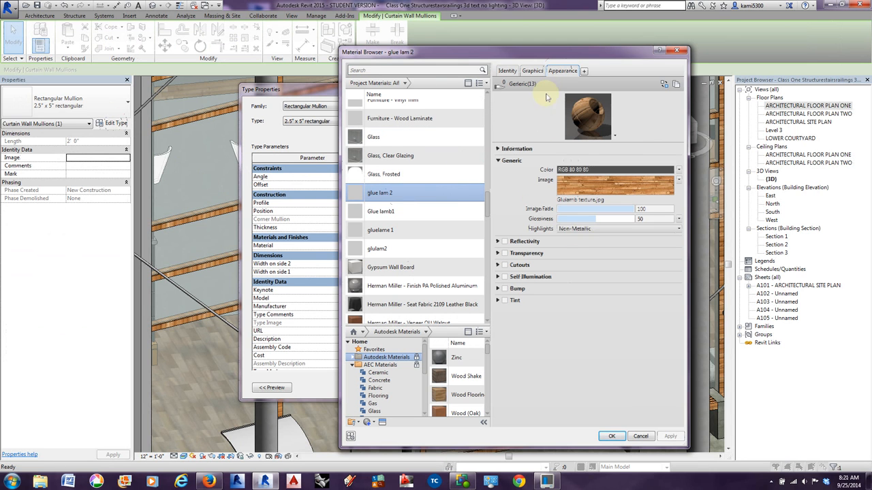
click(596, 186)
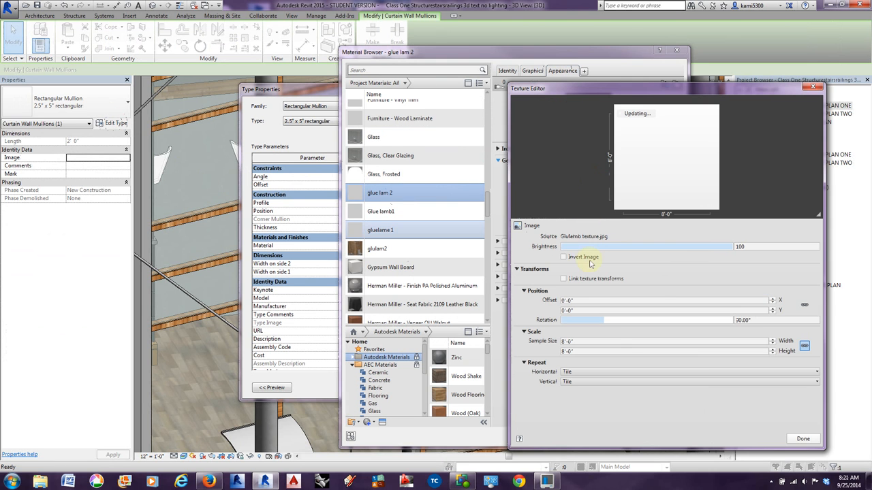
click(803, 439)
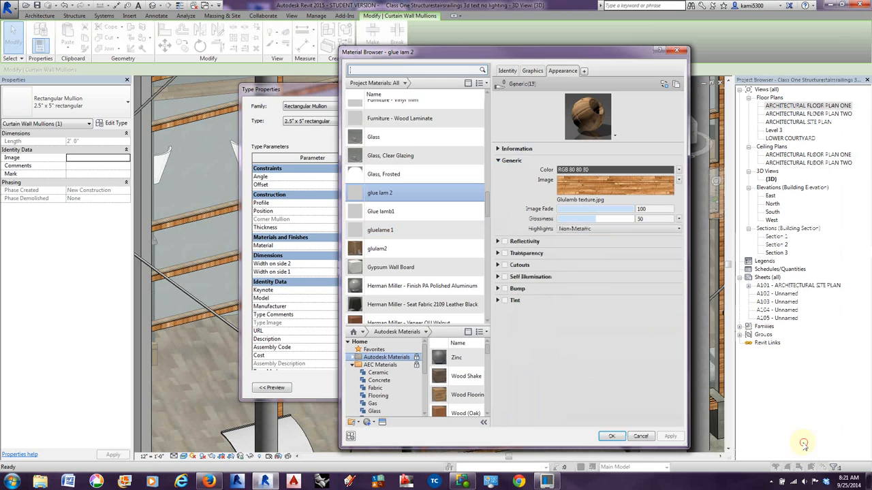
click(612, 436)
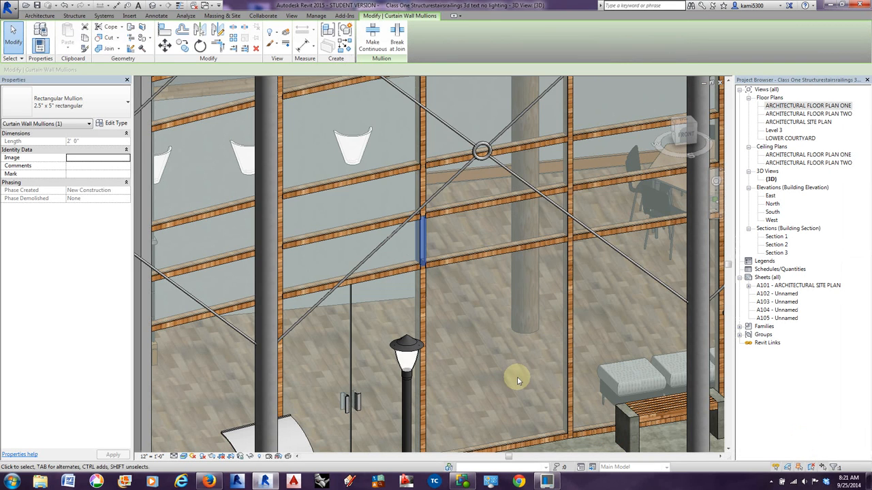
click(517, 378)
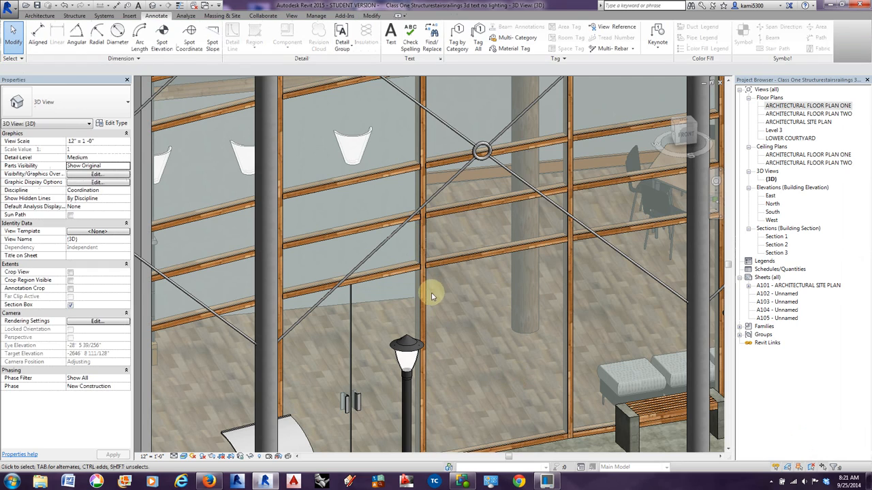
Set the material of the L Corner Mullion 5" x 5" Corner type beside the dark panelled wall to glue lam 2.
middle_drag(432, 311, 437, 316)
scroll(437, 318, down, 4)
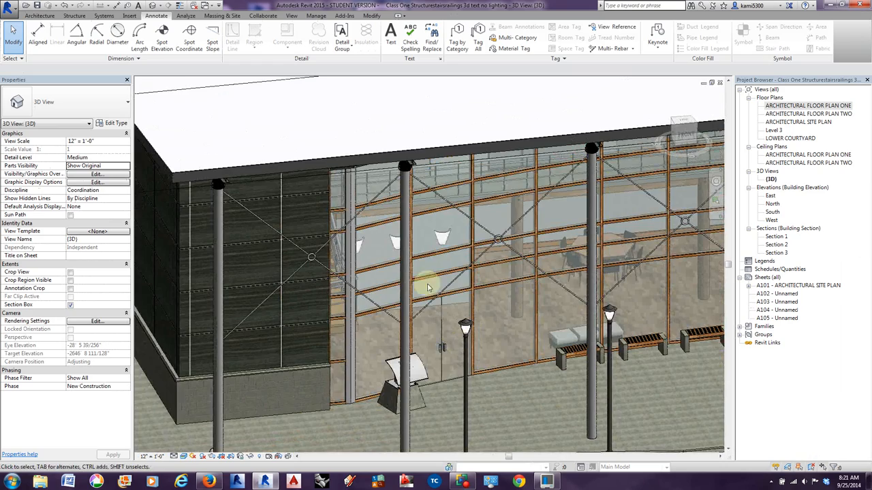
shift+middle_drag(368, 334, 489, 294)
scroll(415, 245, up, 3)
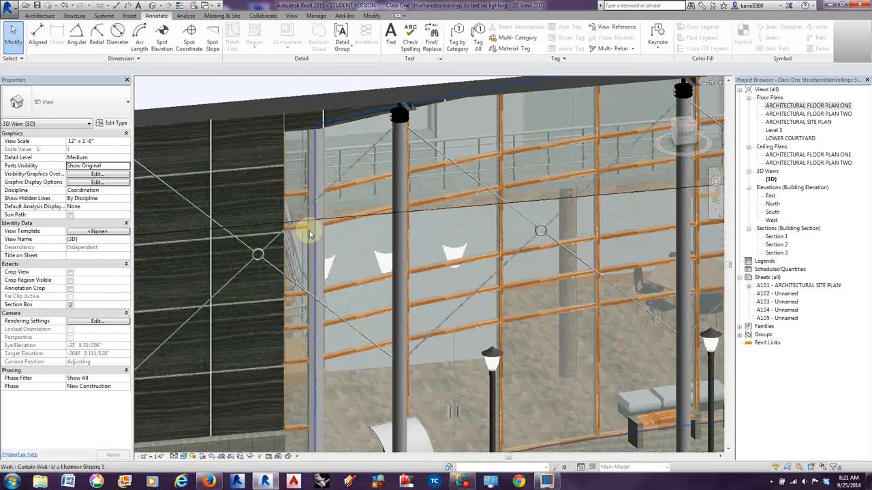
click(318, 241)
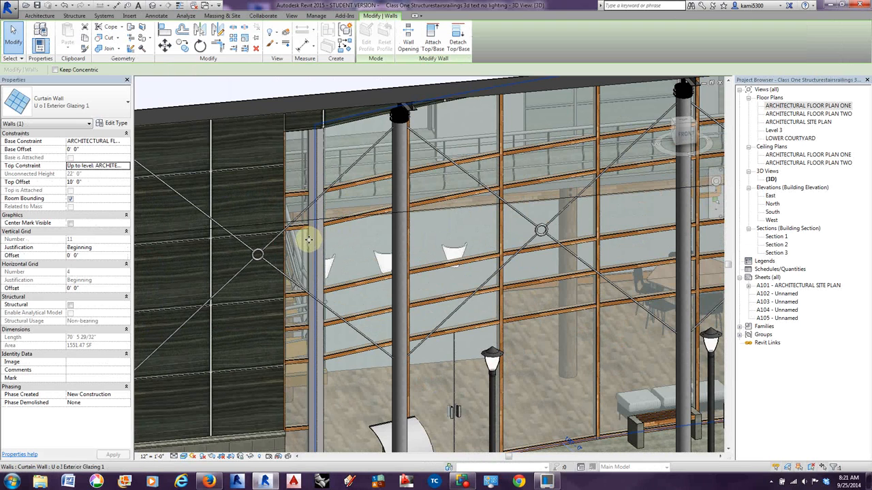
key(Tab)
click(312, 243)
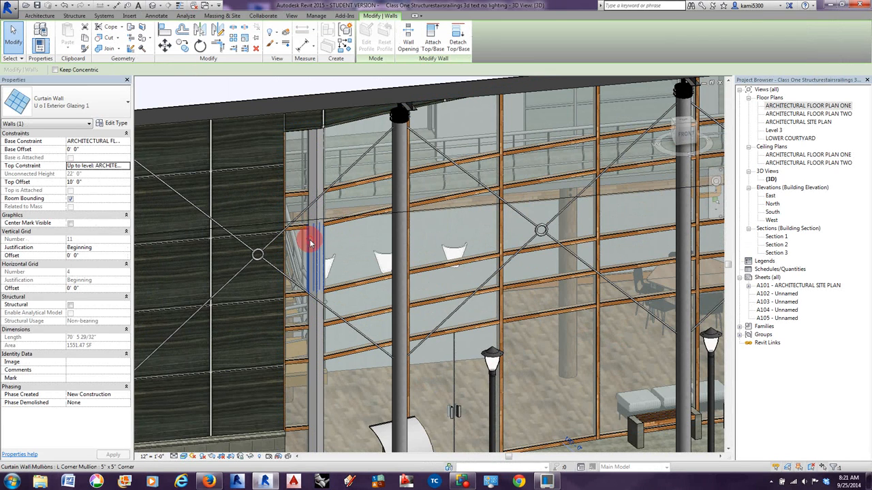
click(73, 111)
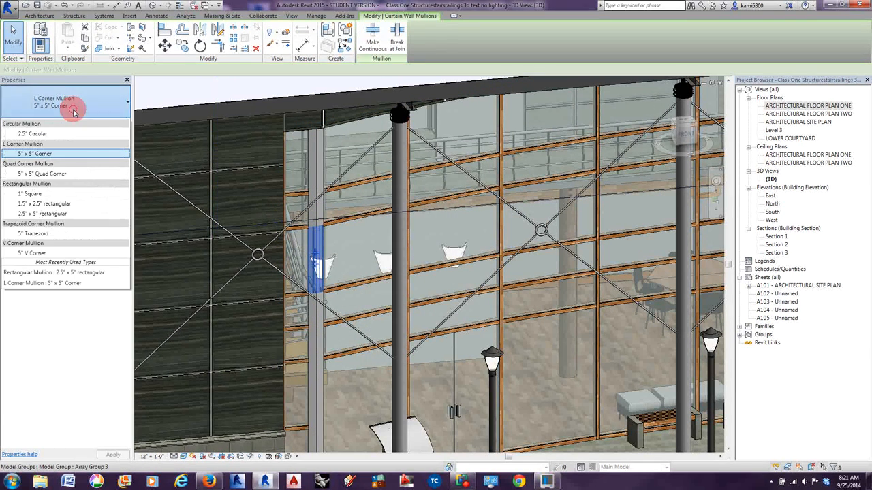
click(74, 111)
click(106, 124)
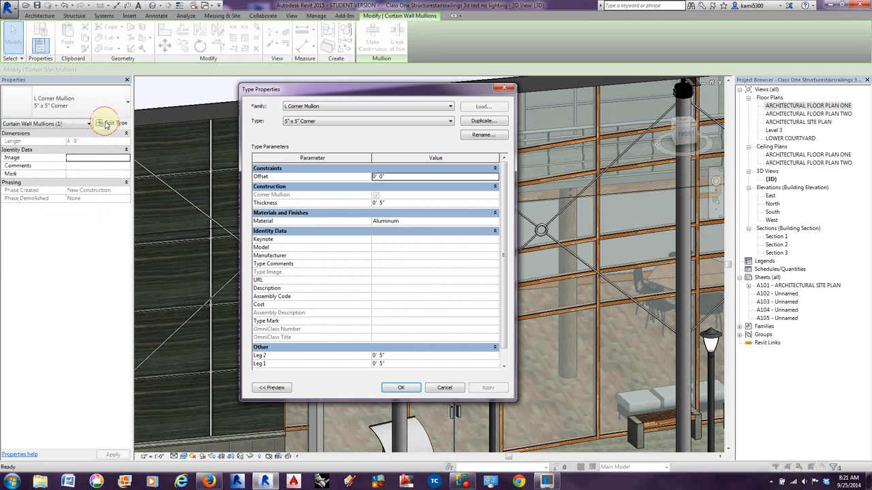
click(494, 221)
click(494, 221)
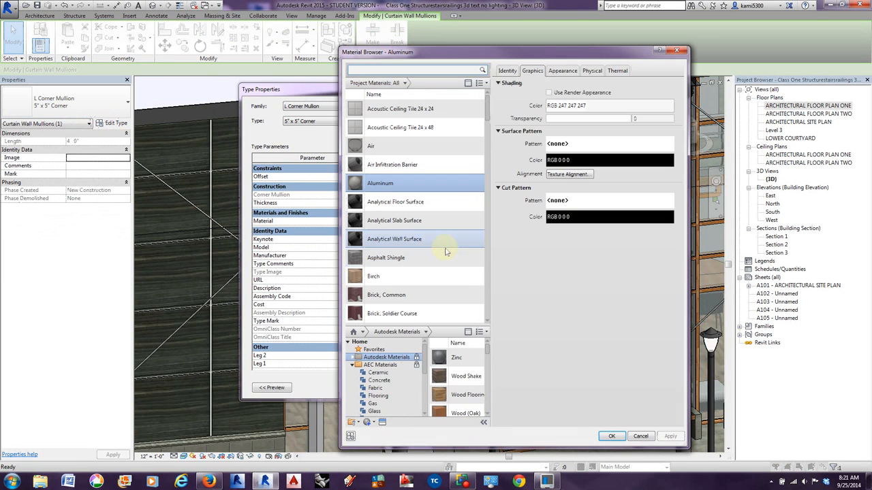
click(384, 70)
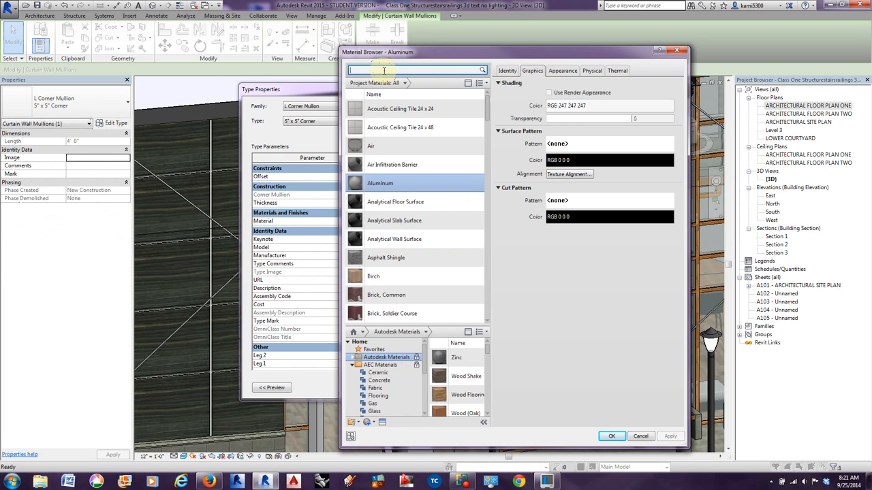
text(glu)
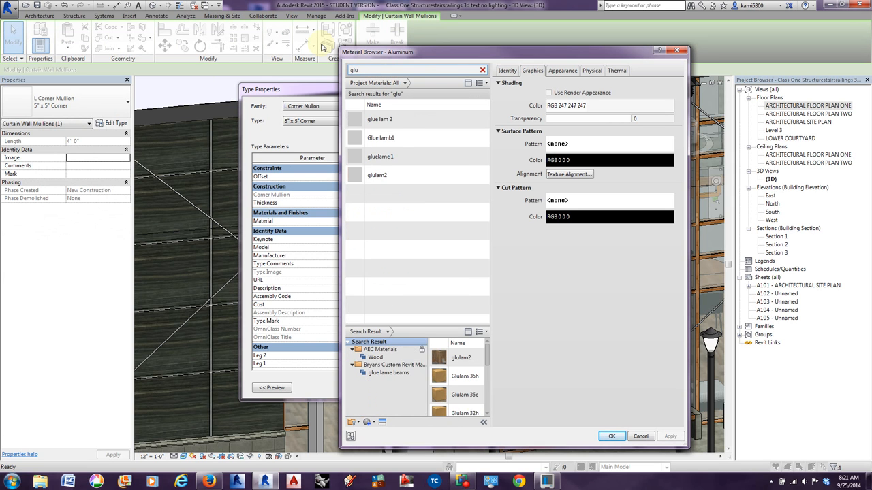
click(380, 119)
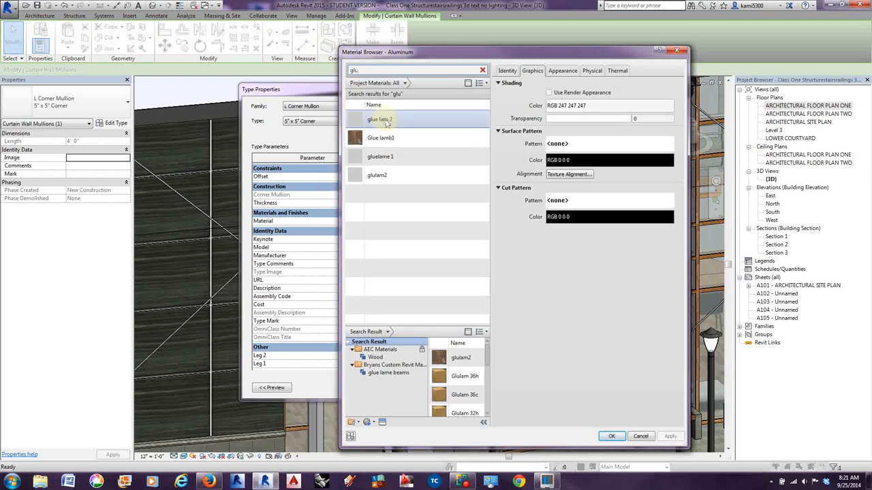
click(613, 436)
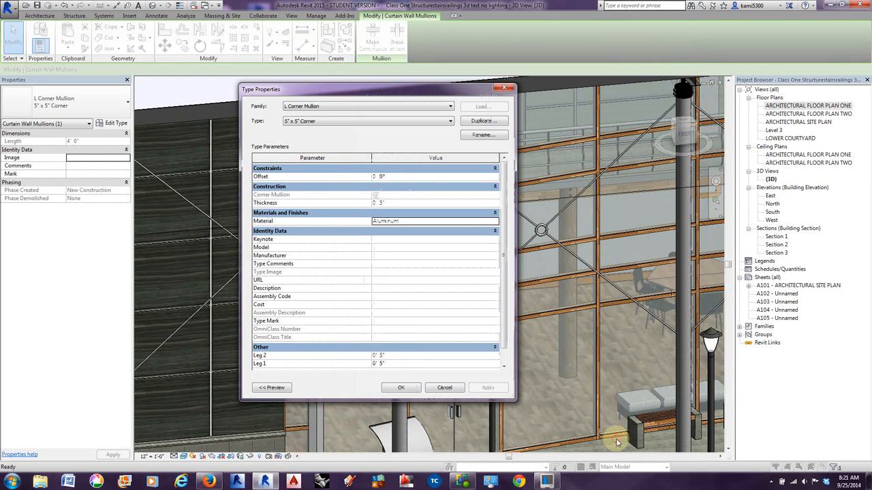
click(403, 388)
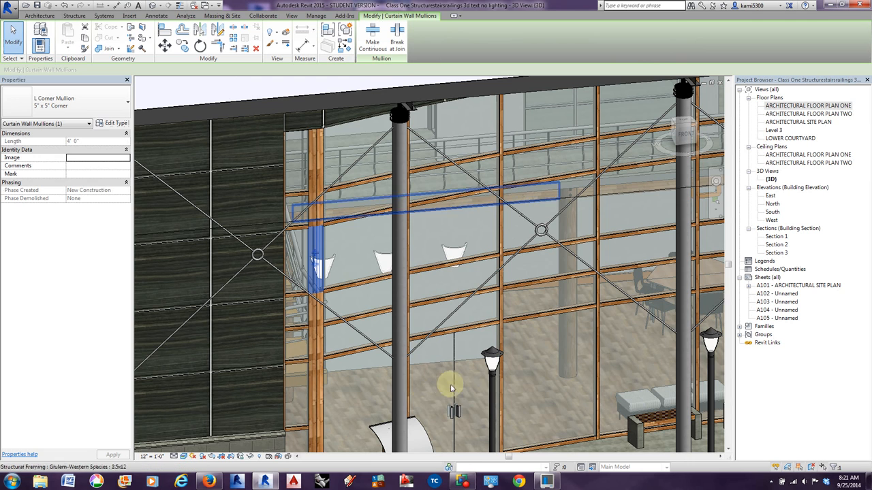
key(Escape)
Open the ARCHITECTURAL FLOOR PLAN ONE floor plan and bring the whole building into view.
shift+middle_drag(543, 396, 553, 383)
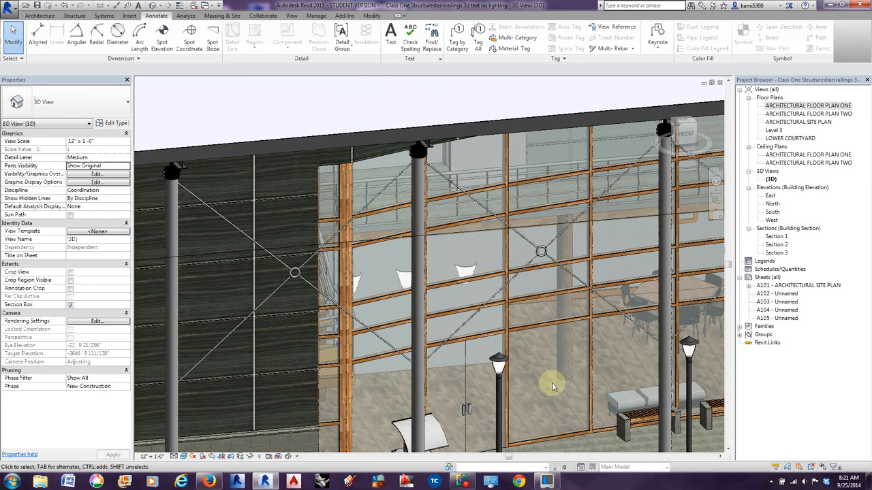
double_click(794, 107)
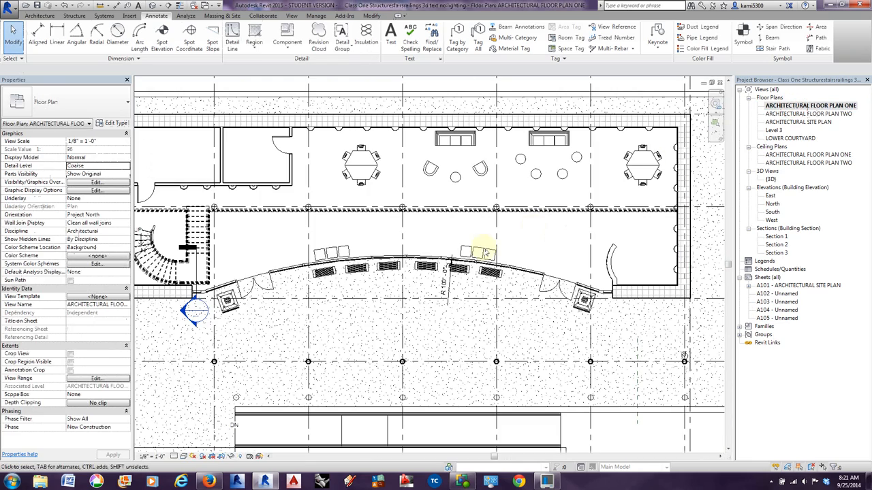
scroll(423, 301, down, 5)
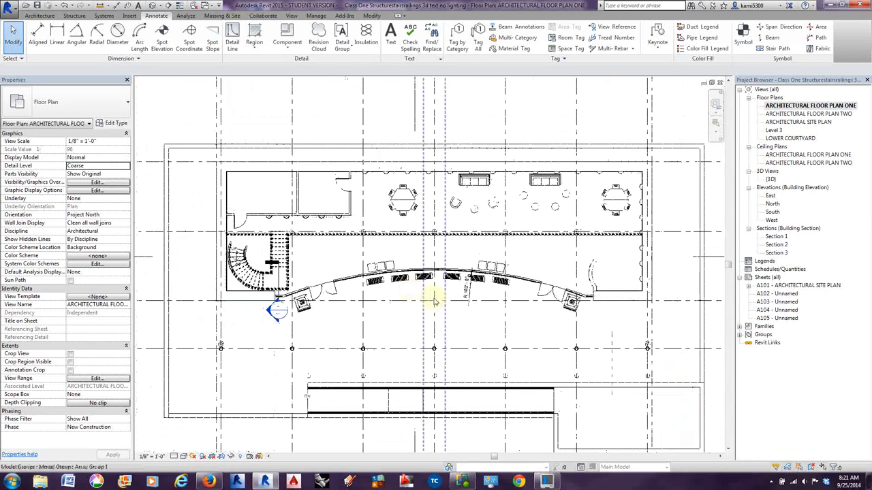
scroll(347, 175, up, 2)
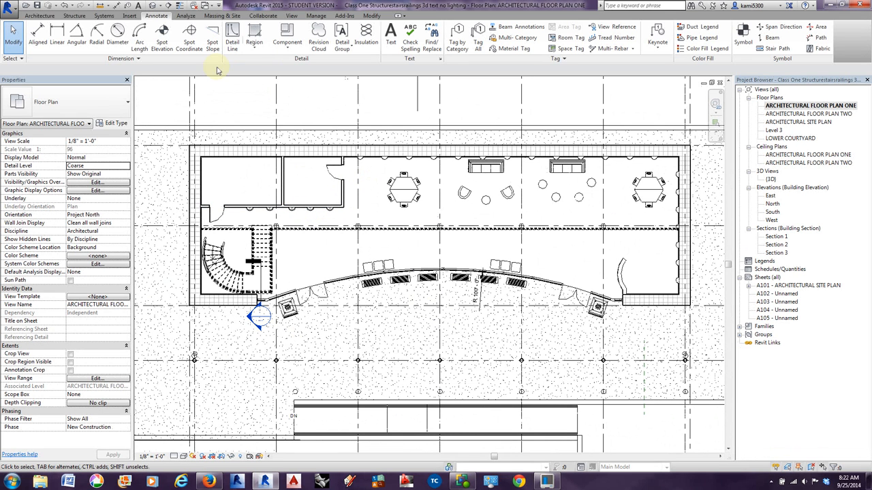
Create a perspective camera view at 5' 6" offset, with the eye beside the curved stair and the target just past the building's northeast corner.
click(291, 16)
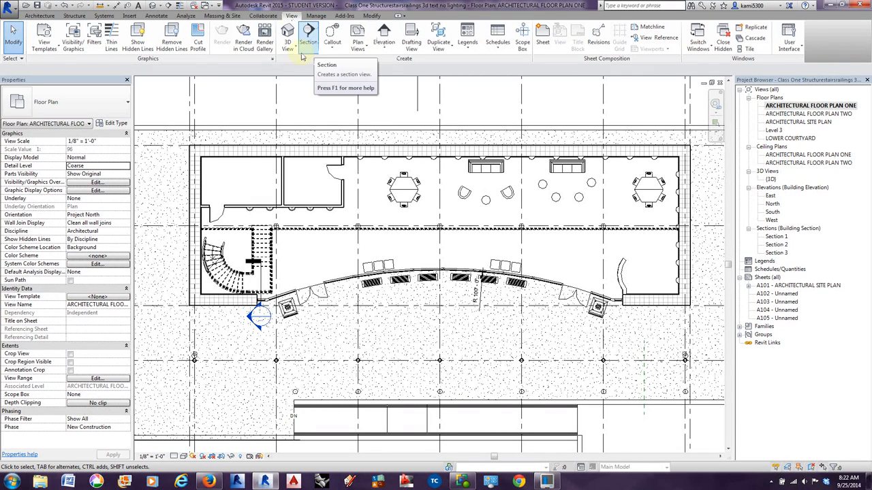
click(292, 50)
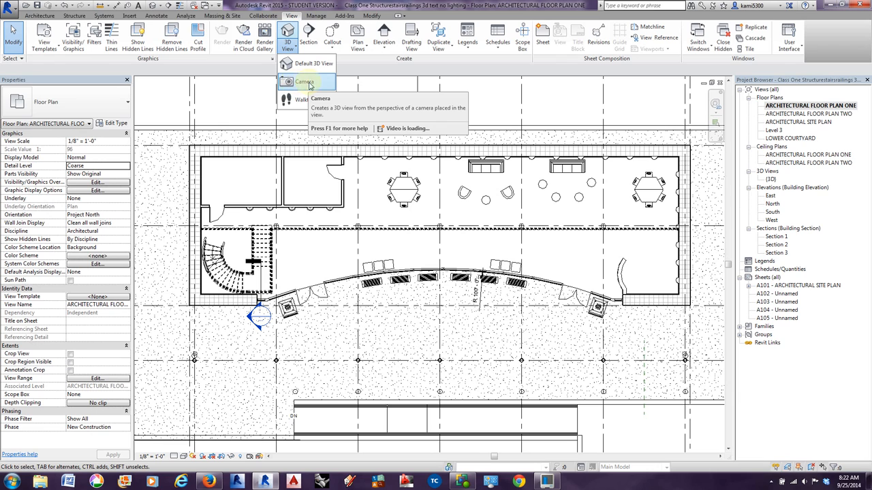
click(159, 7)
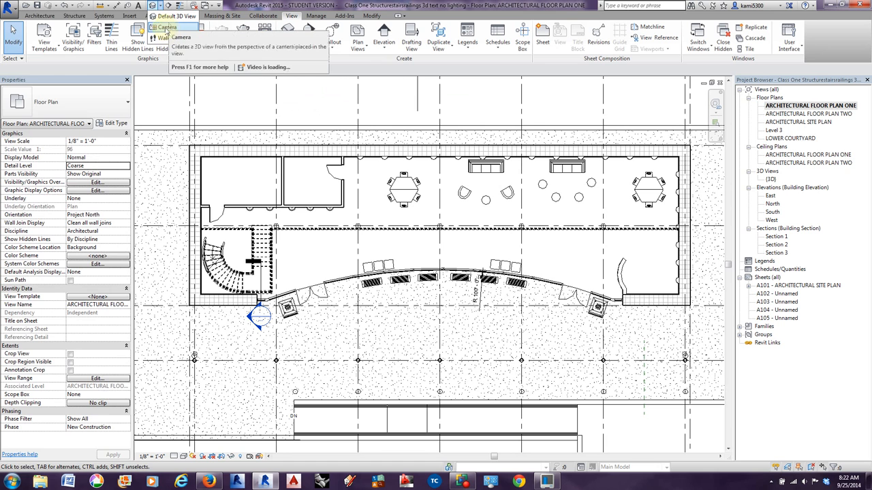
click(165, 28)
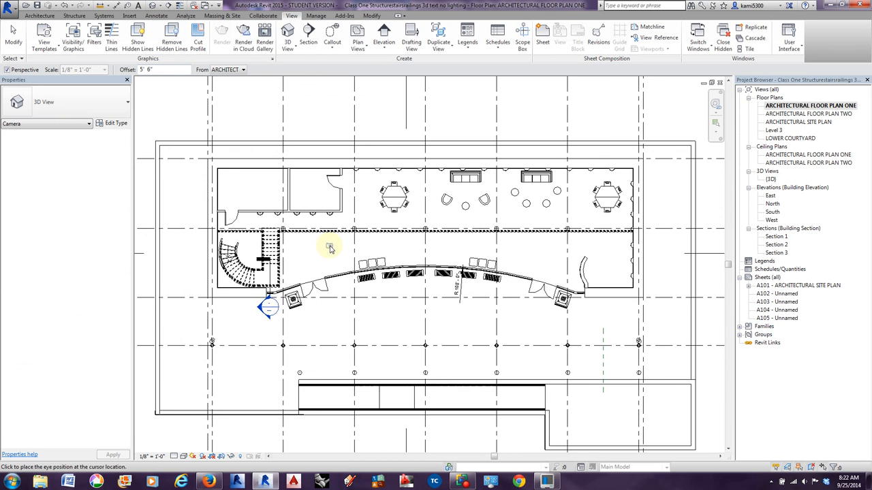
mouse_move(314, 266)
middle_down()
mouse_move(382, 259)
mouse_move(338, 256)
middle_up()
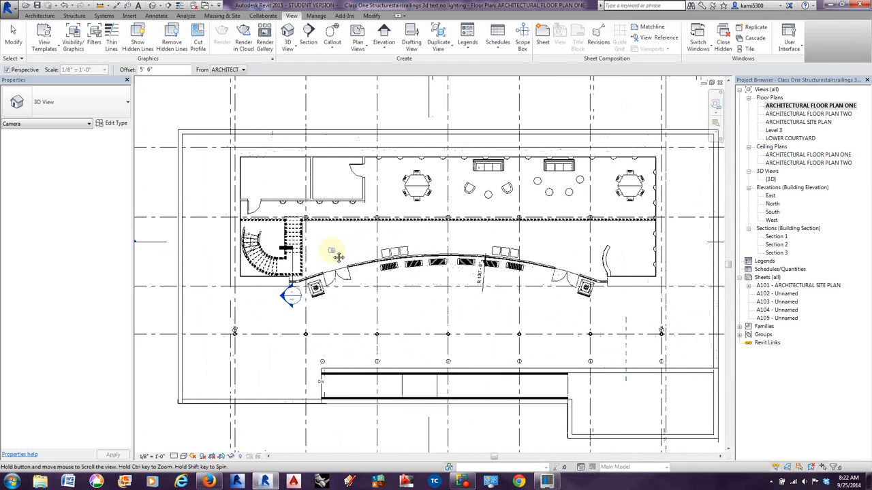
click(290, 266)
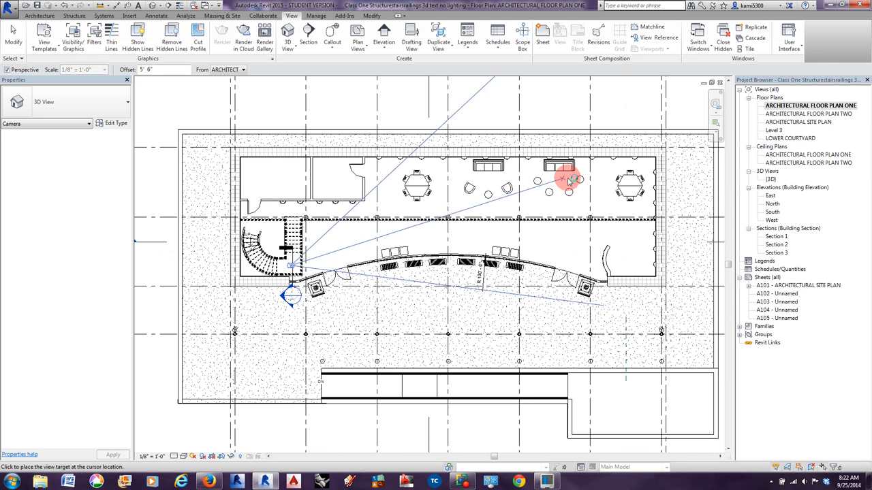
scroll(665, 143, down, 3)
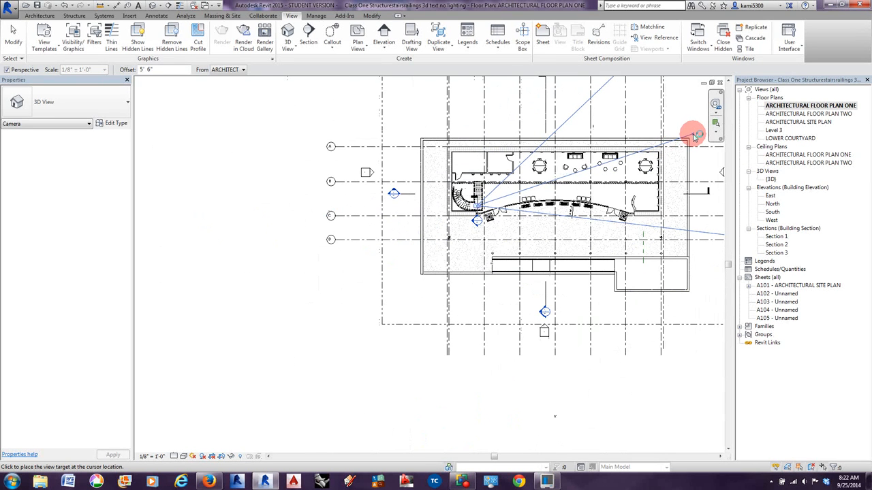
click(693, 138)
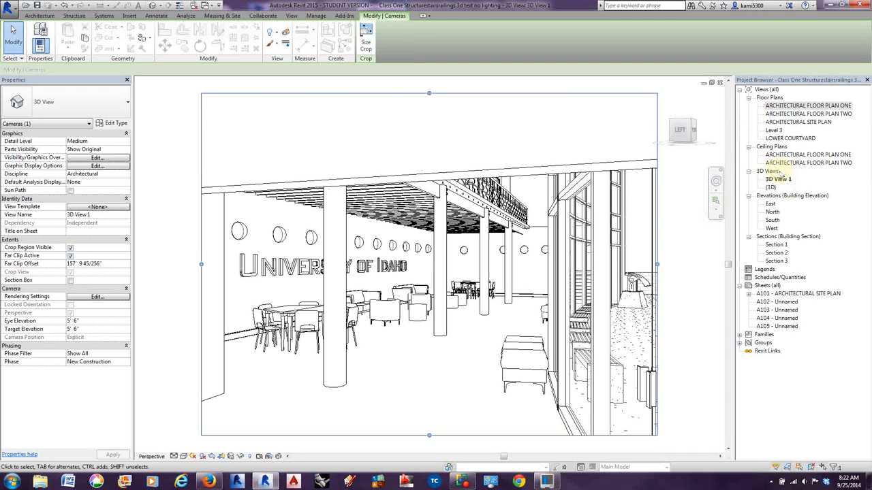
In the floor plan, move the camera target into the lounge seating, shorten the far clip offset to about 77' 11", and check 3D View 1.
double_click(790, 106)
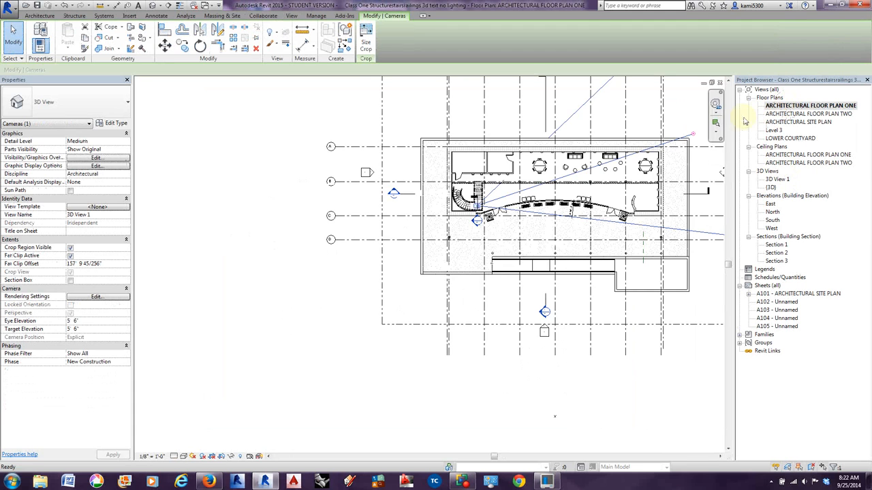
middle_drag(558, 241, 372, 309)
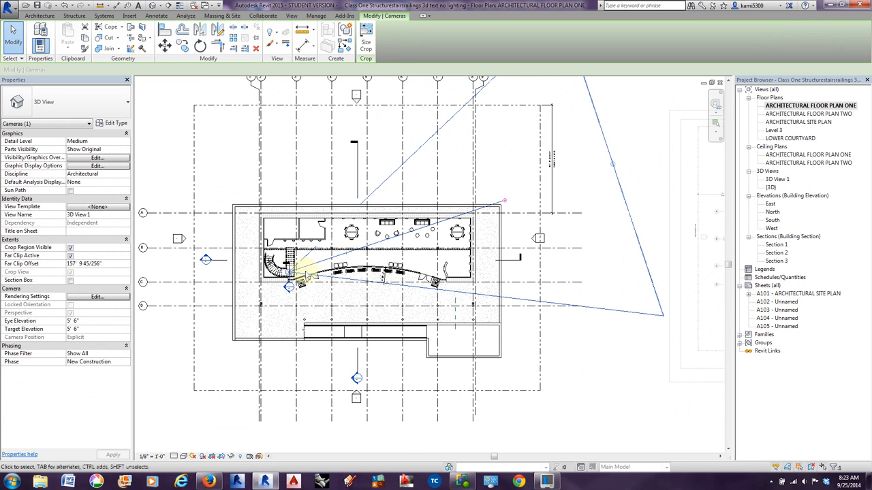
click(505, 201)
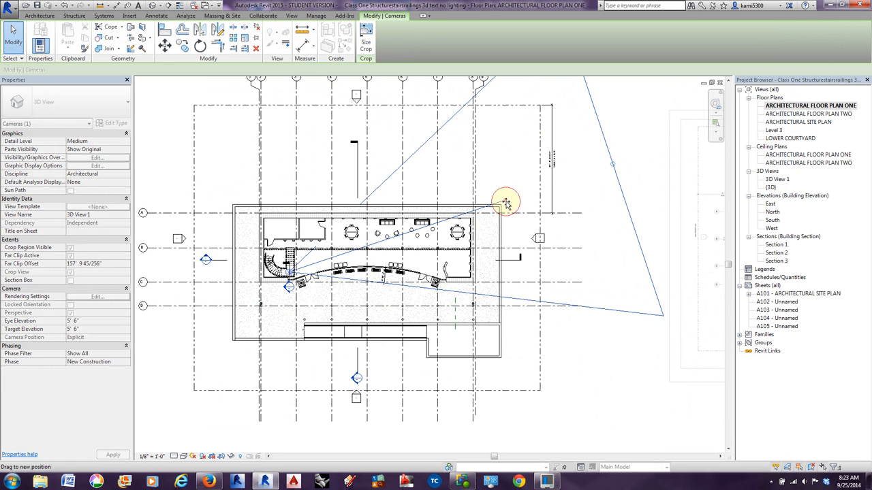
drag(505, 201, 467, 220)
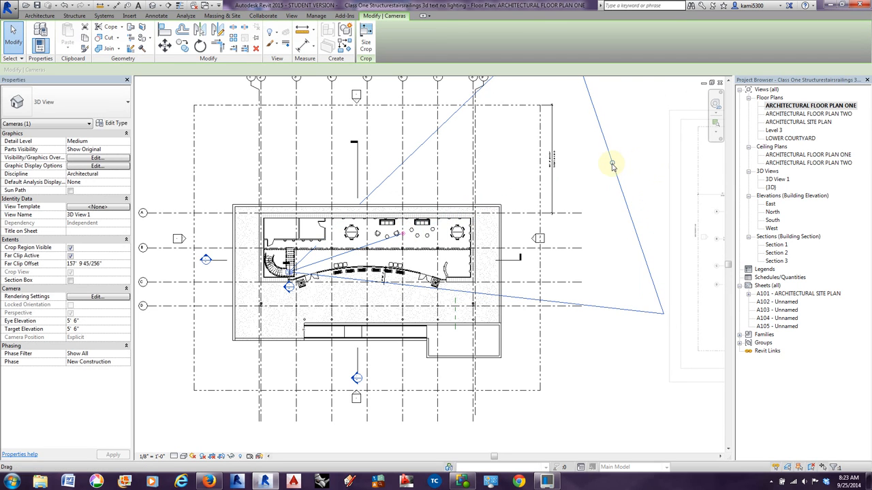
drag(611, 164, 446, 212)
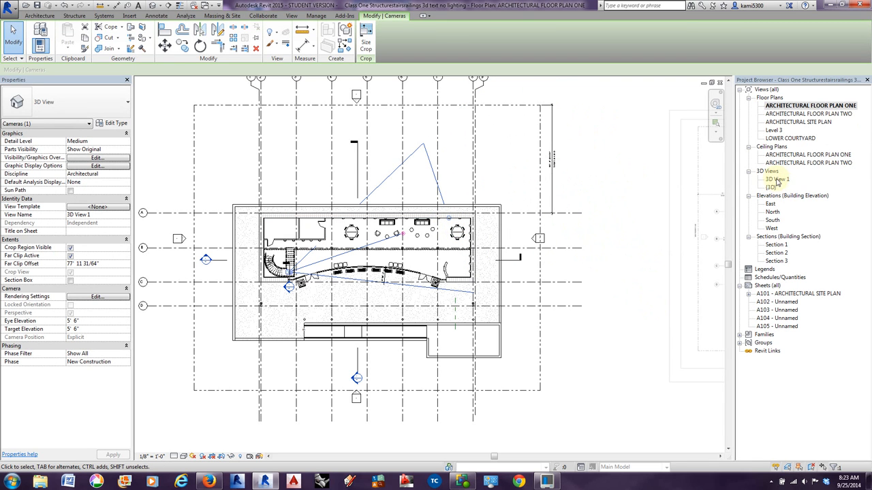
double_click(777, 180)
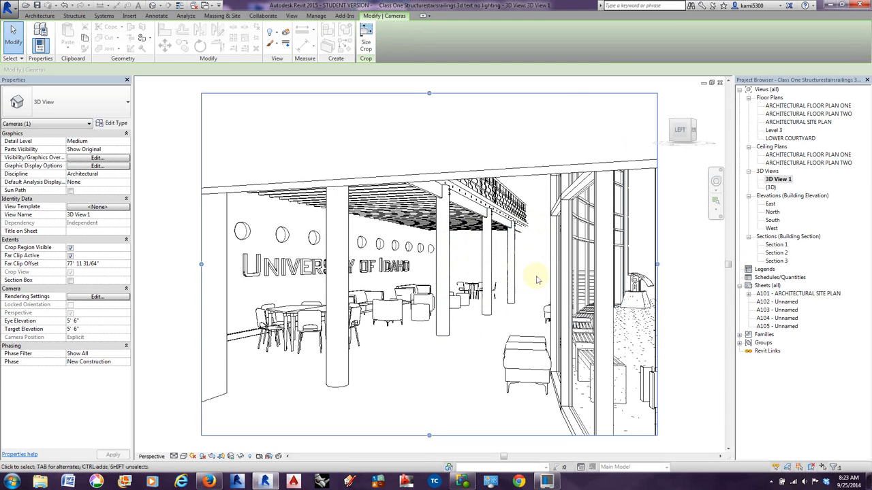
In the floor plan, extend the camera's far clip to about 144' 7", return its target past the northeast corner, and check 3D View 1.
double_click(793, 109)
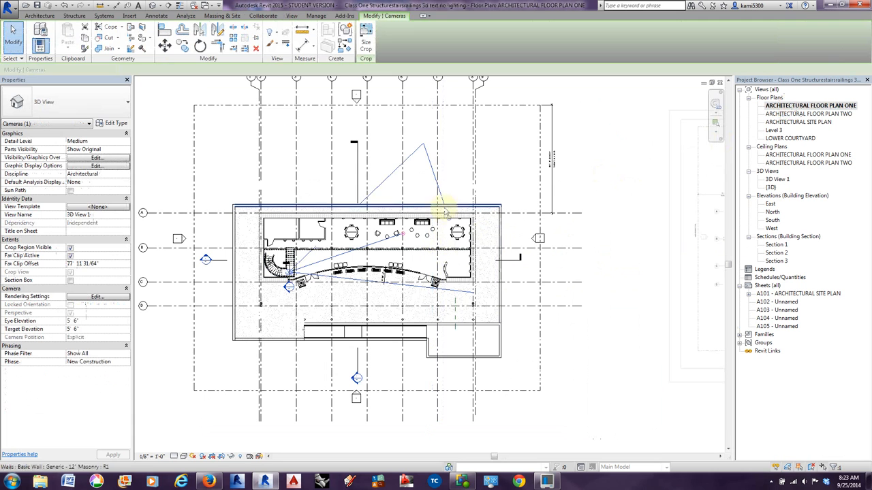
drag(444, 213, 628, 145)
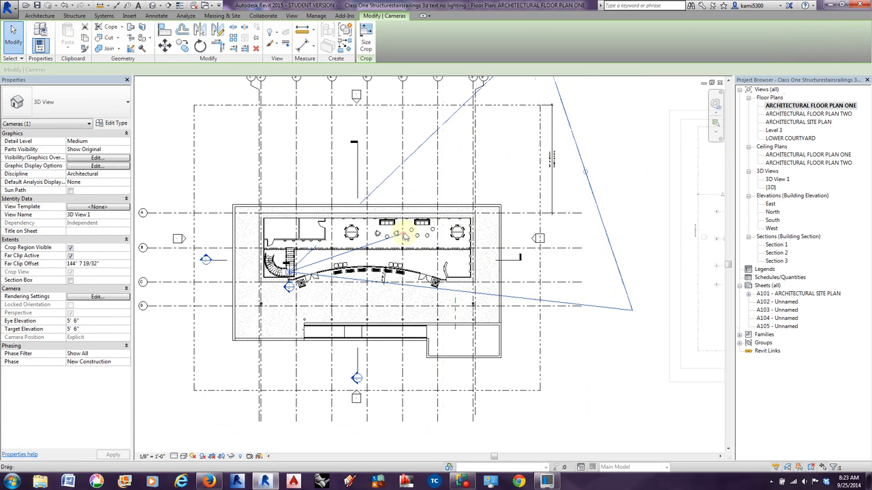
drag(404, 235, 502, 199)
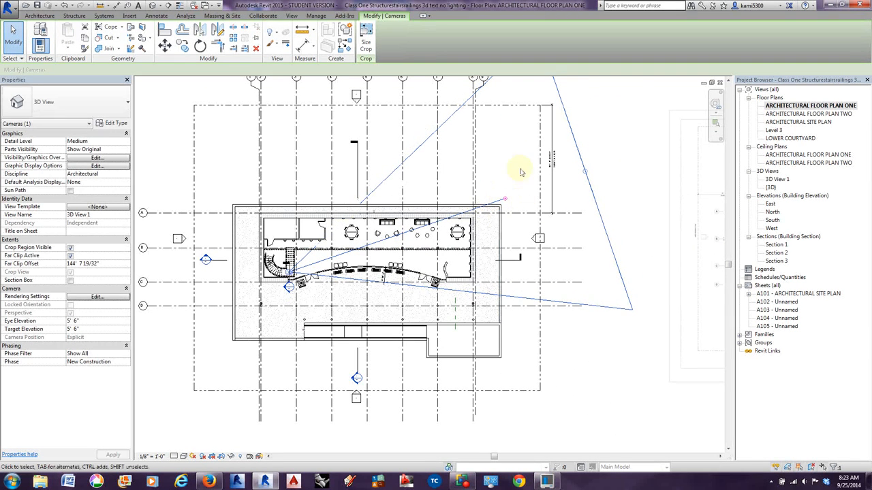
double_click(777, 179)
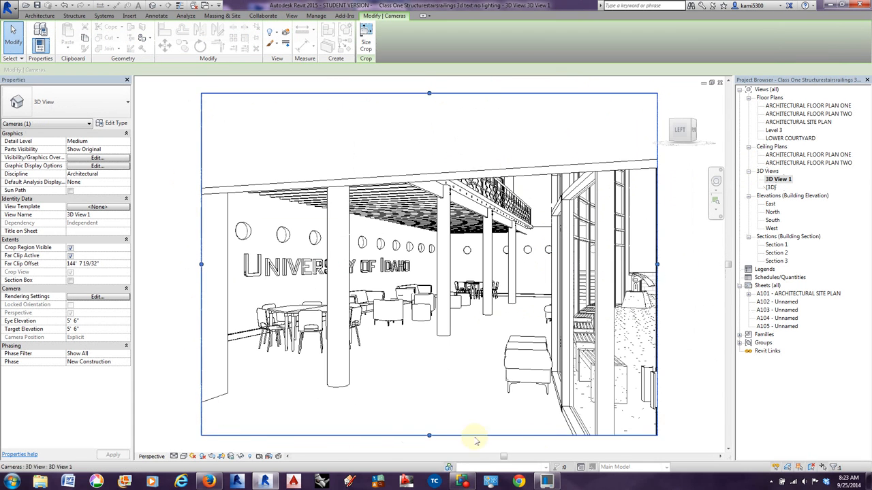
click(690, 399)
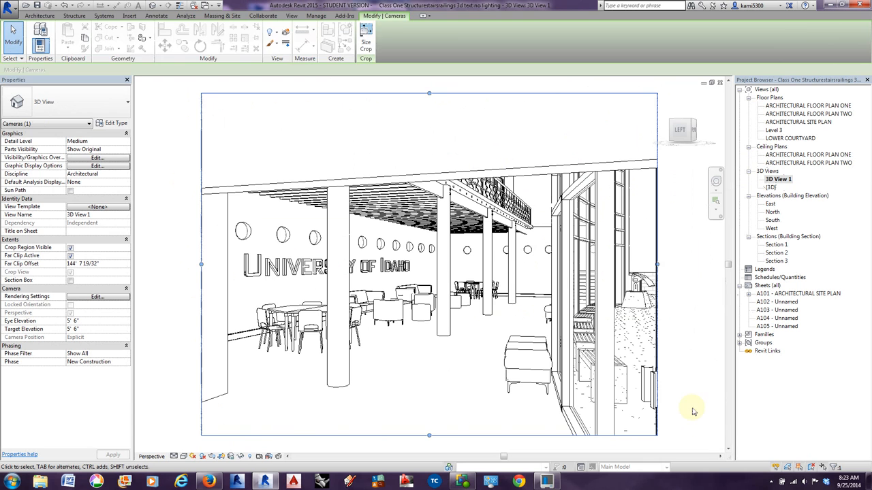
Return to ARCHITECTURAL FLOOR PLAN ONE and show the camera of 3D View 1 with its full viewing extent.
click(808, 106)
double_click(807, 106)
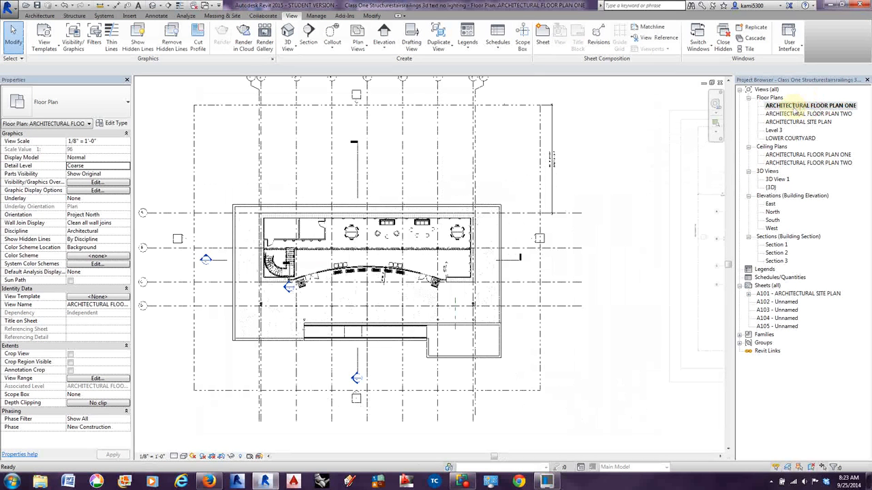
right_click(780, 180)
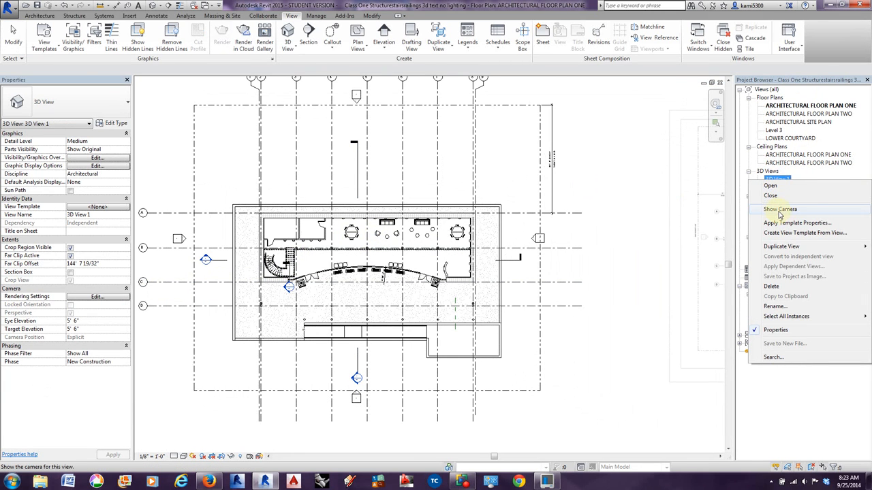
click(780, 210)
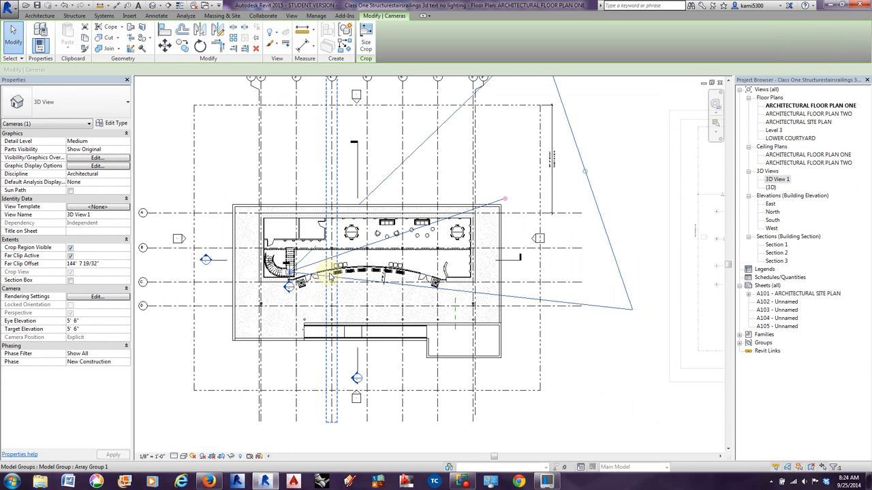
scroll(330, 275, down, 3)
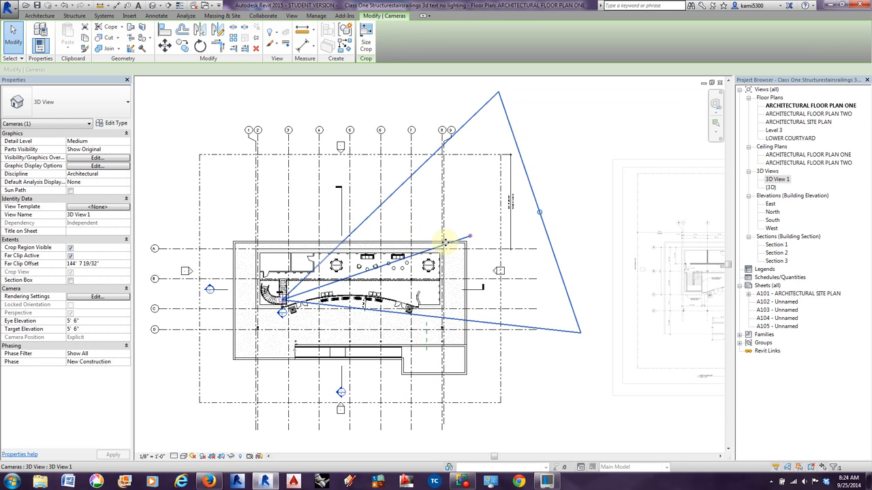
Open 3D View 1 and examine its entire crop boundary with space around it.
double_click(778, 181)
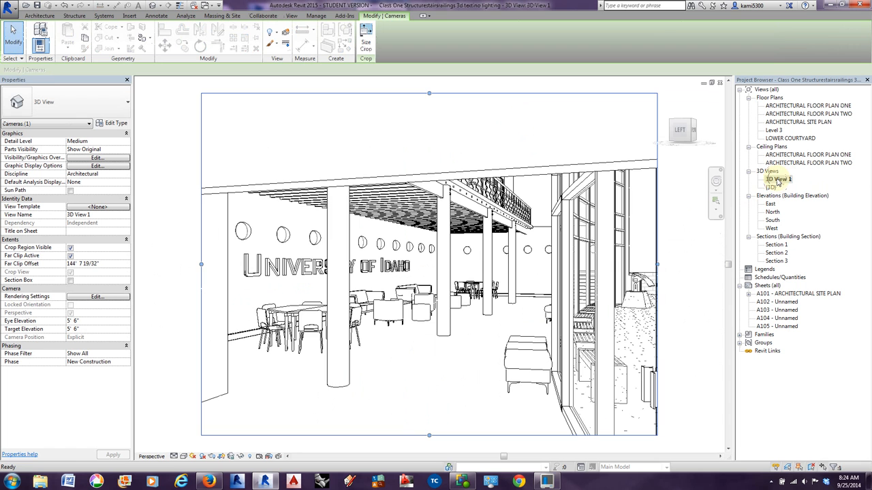
middle_drag(553, 140, 528, 140)
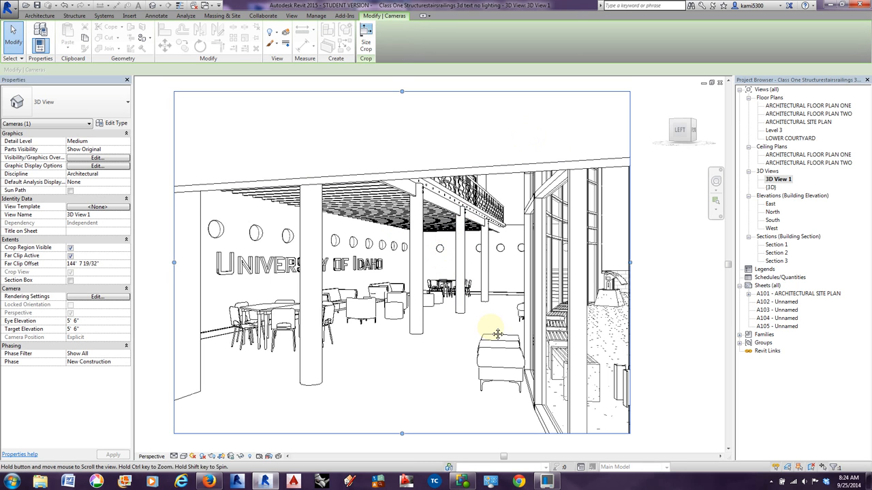
middle_drag(496, 333, 485, 328)
scroll(485, 327, down, 1)
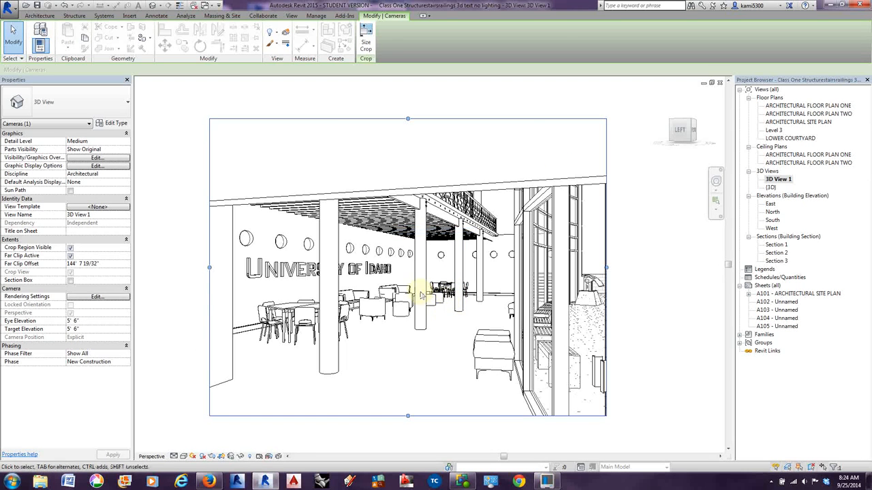
scroll(436, 294, down, 2)
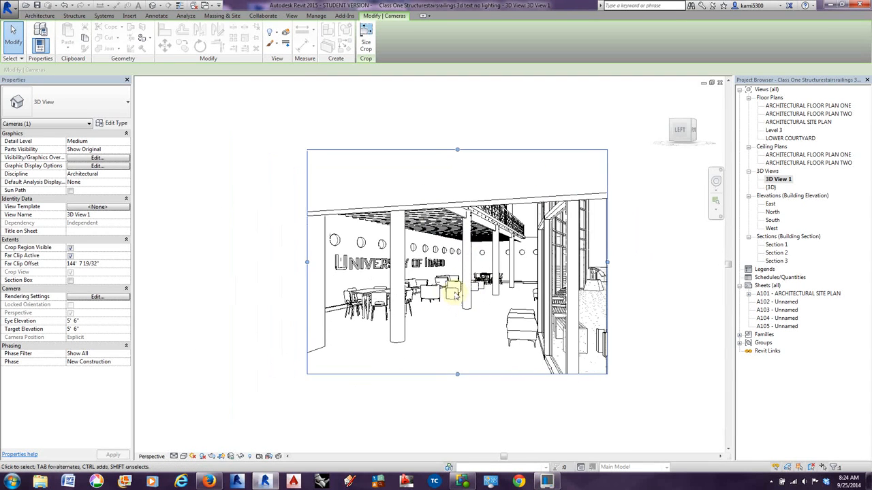
scroll(454, 295, down, 1)
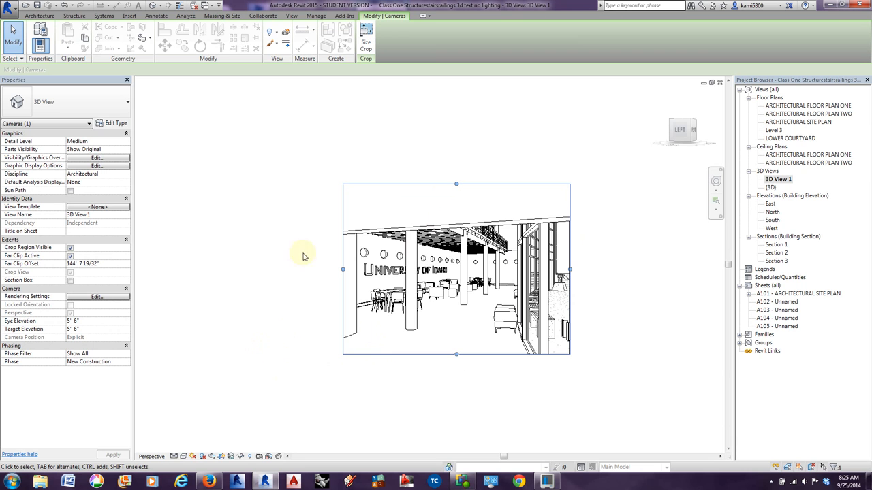
Extend the crop boundary of 3D View 1 outward on all four sides to take in more of the interior.
click(293, 15)
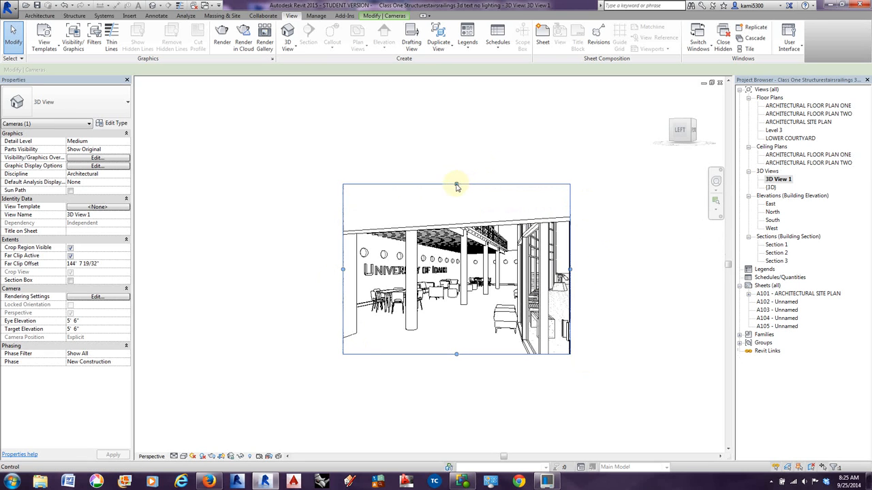
drag(456, 184, 461, 136)
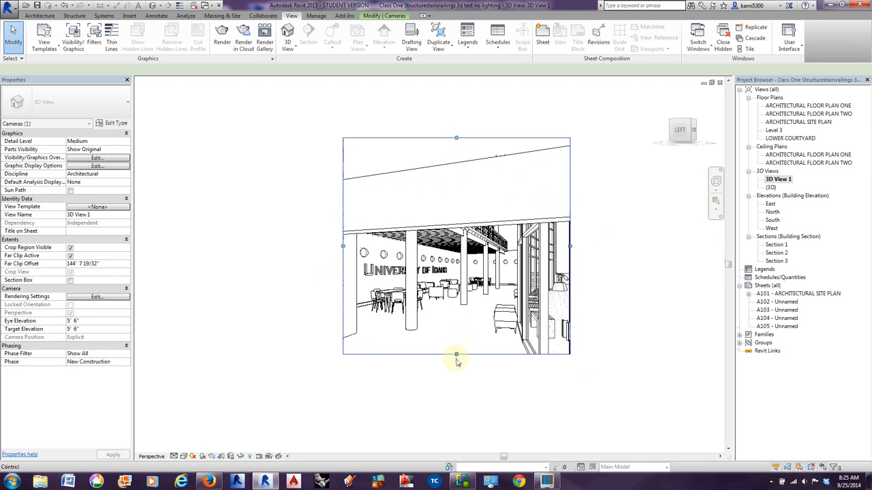
drag(456, 356, 455, 397)
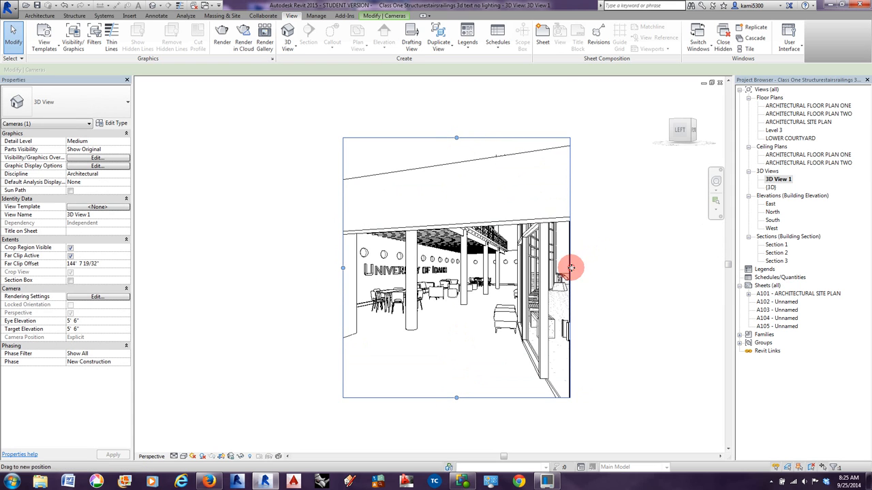
drag(569, 270, 603, 269)
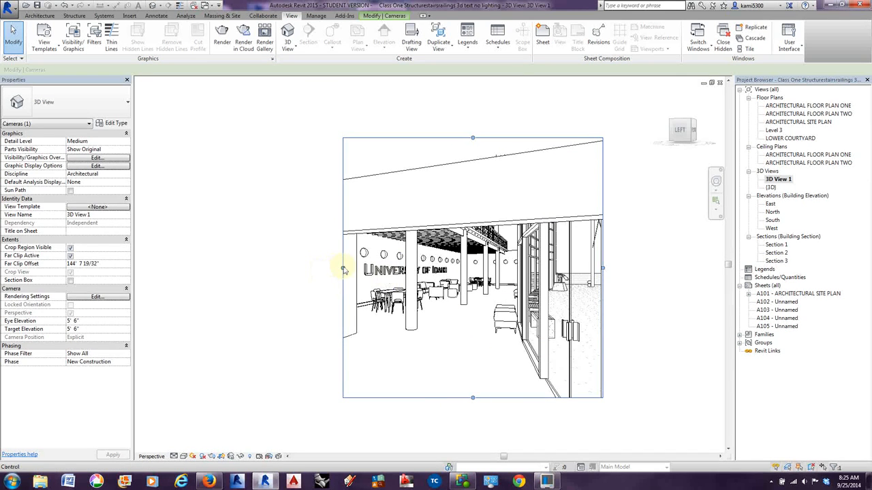
drag(343, 267, 295, 269)
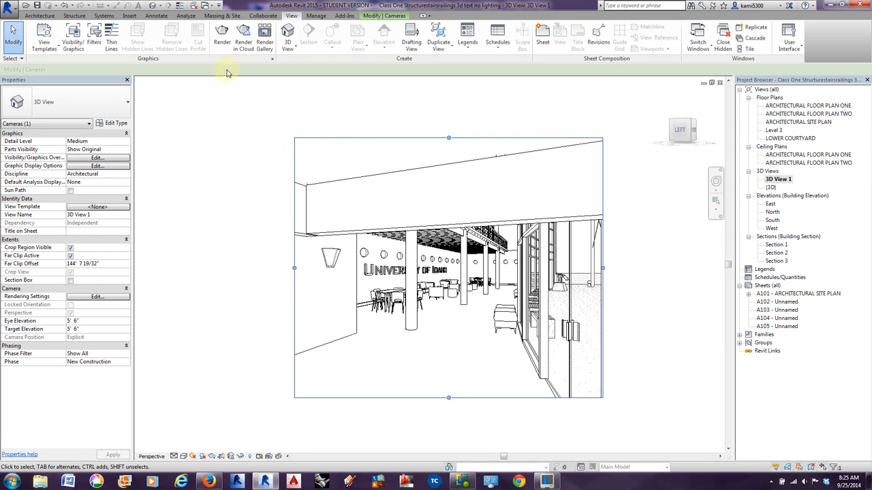
Open the rendering setup for 3D View 1 and base the output resolution on the printer at 150 DPI.
click(222, 35)
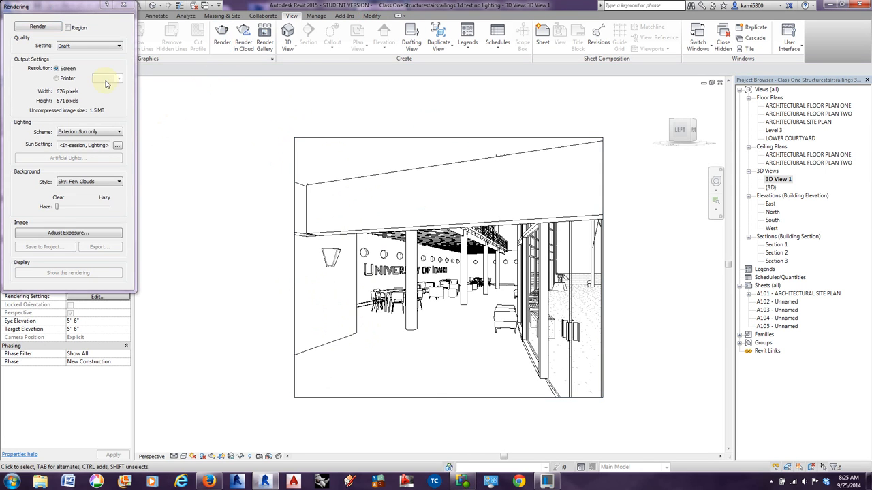
drag(74, 4, 100, 102)
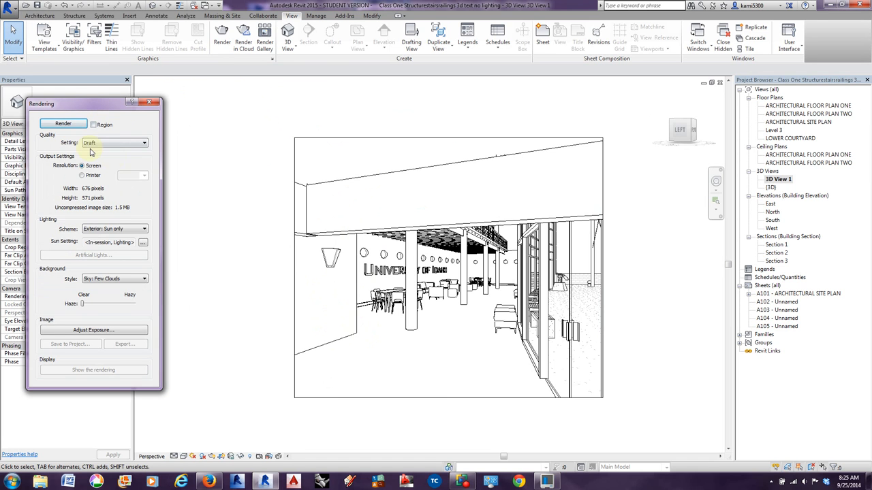
click(82, 176)
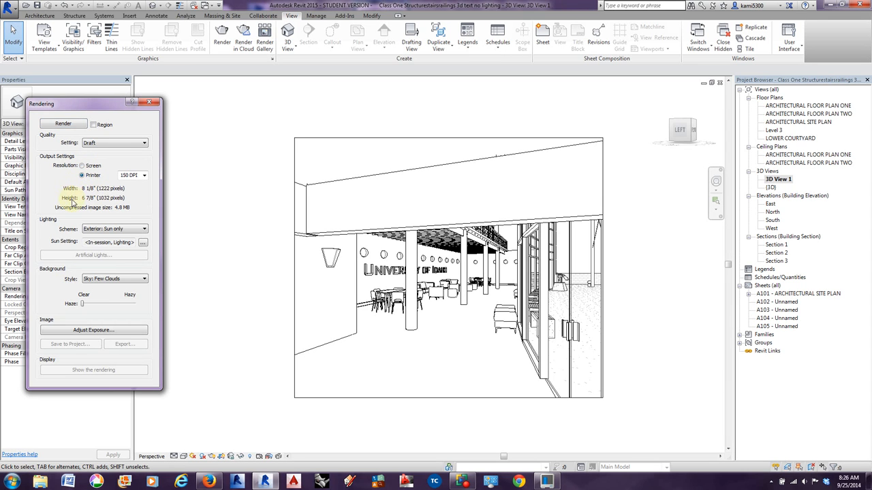
Enlarge the crop boundary of 3D View 1 to an output size of about 11 3/8" wide by 10 1/8" high.
click(345, 139)
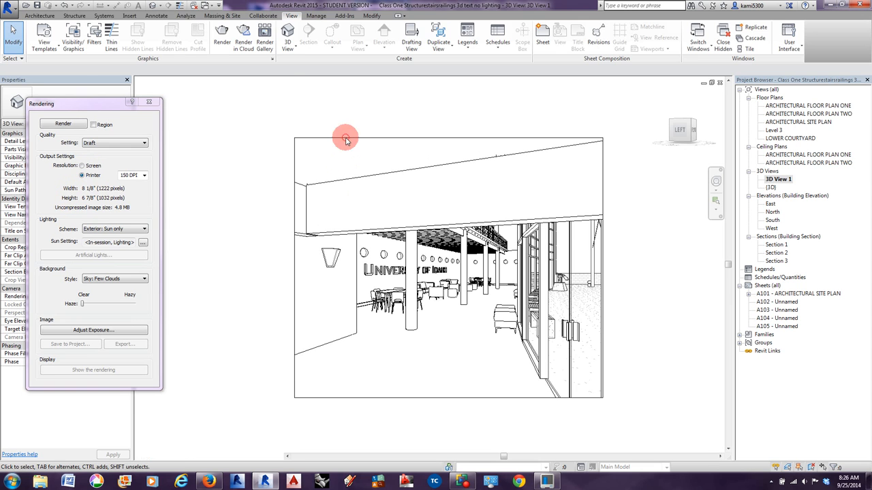
drag(448, 137, 449, 101)
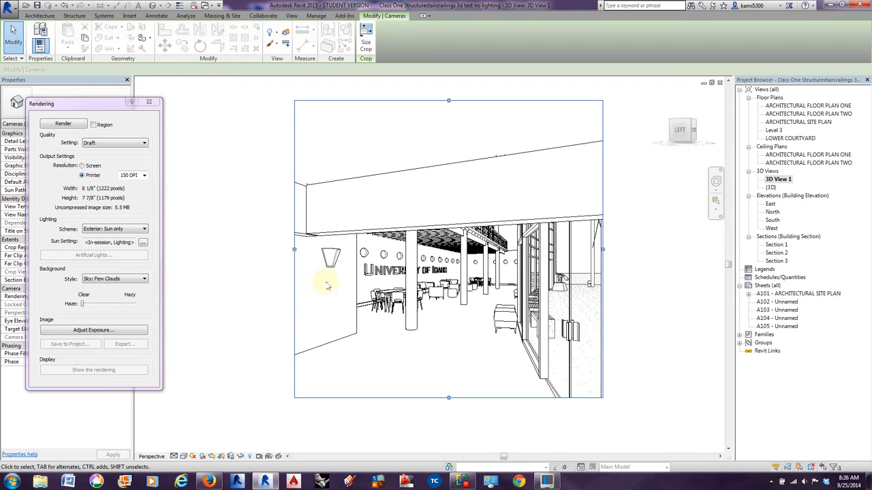
drag(294, 249, 223, 246)
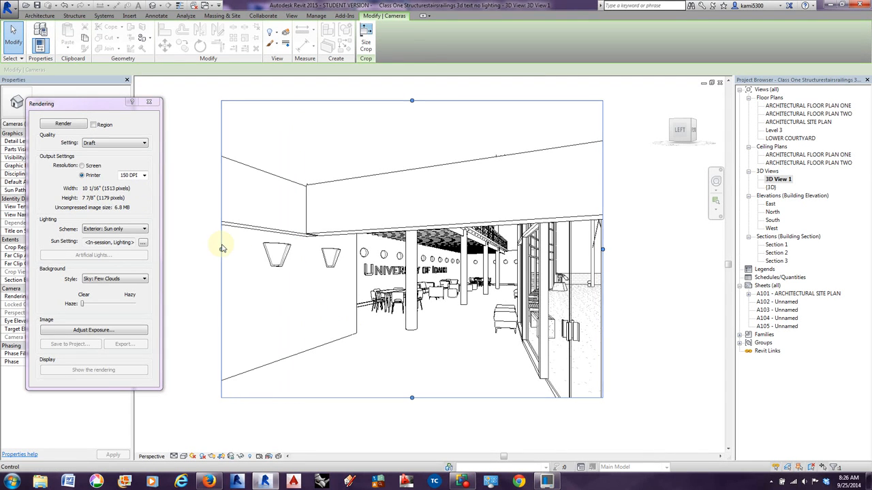
drag(411, 401, 409, 440)
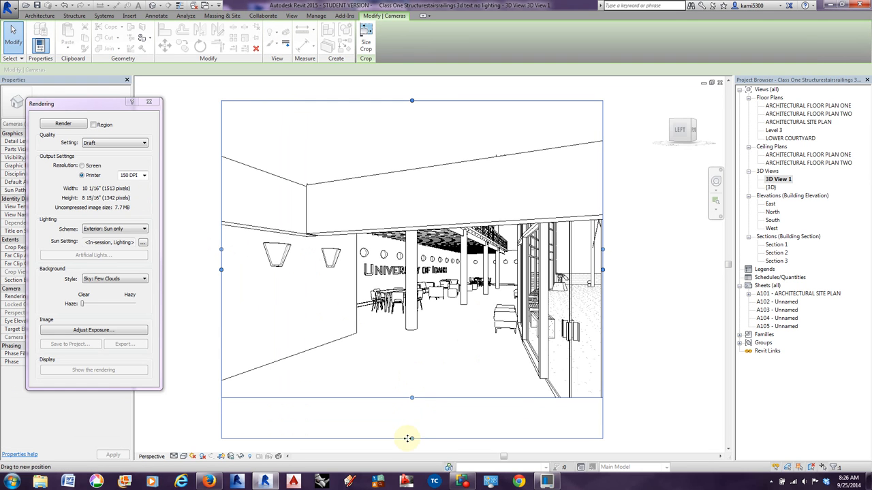
scroll(455, 333, down, 1)
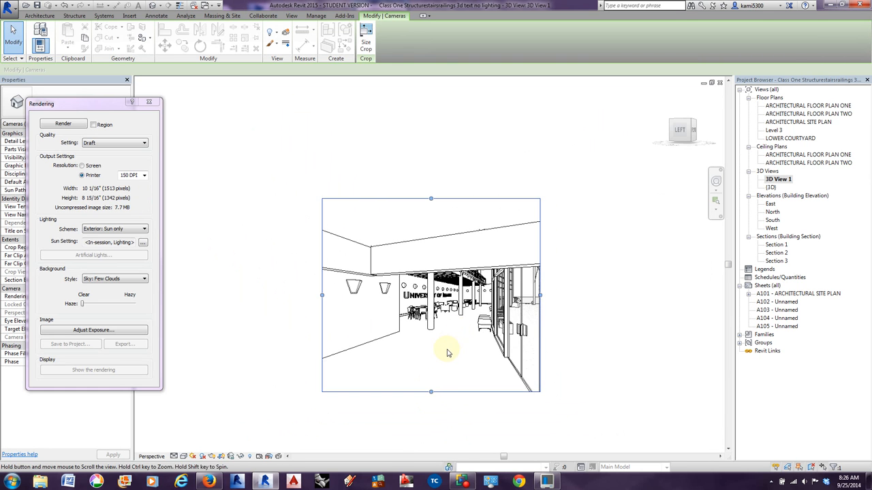
scroll(449, 344, down, 1)
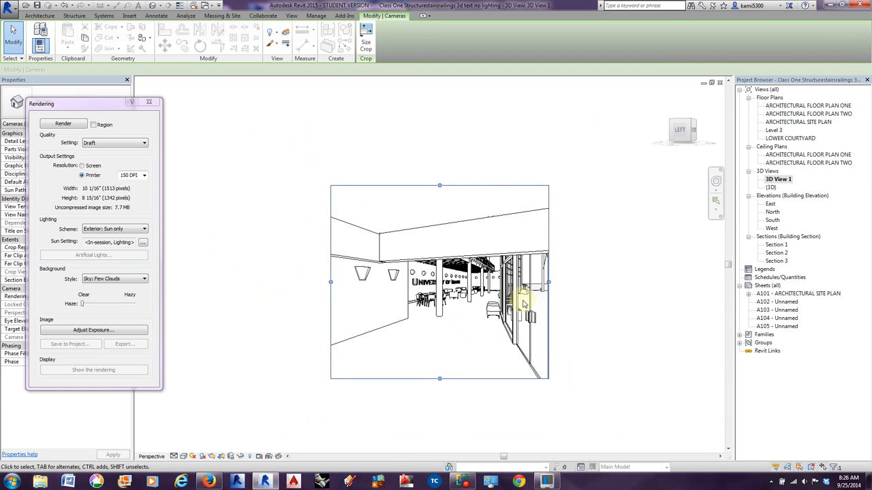
drag(549, 281, 577, 282)
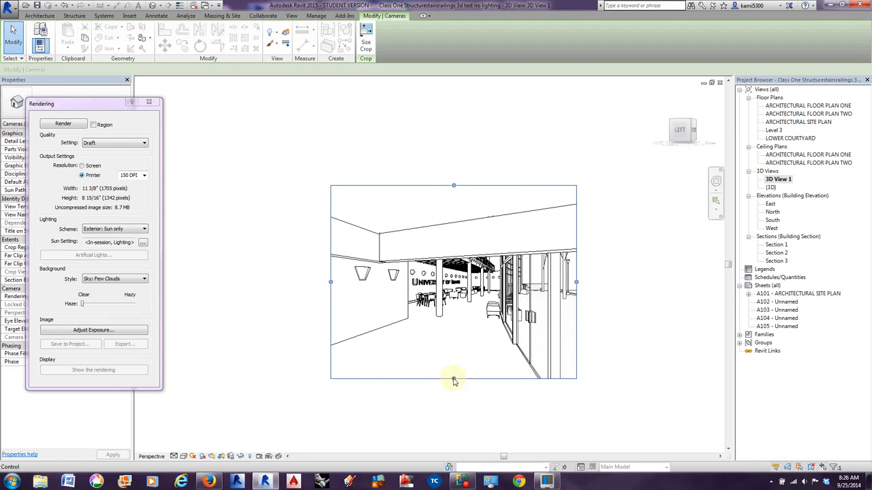
drag(453, 379, 453, 407)
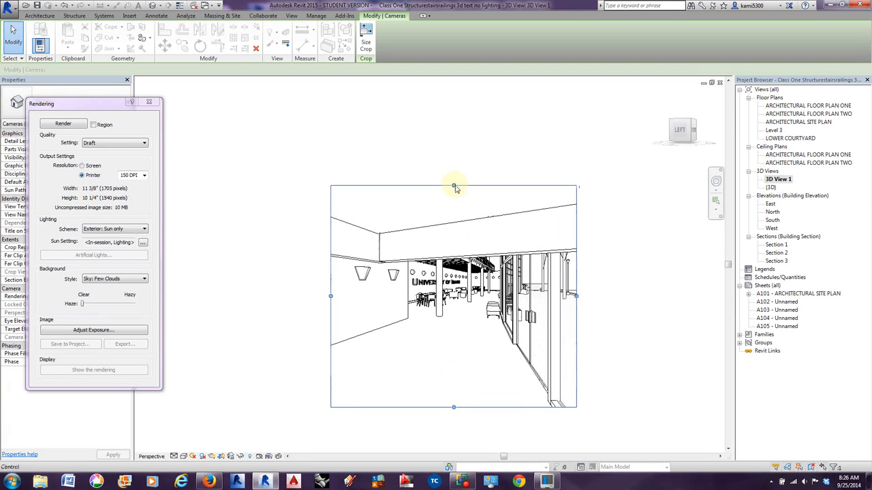
mouse_move(453, 185)
mouse_down()
mouse_move(454, 175)
mouse_move(454, 189)
mouse_up()
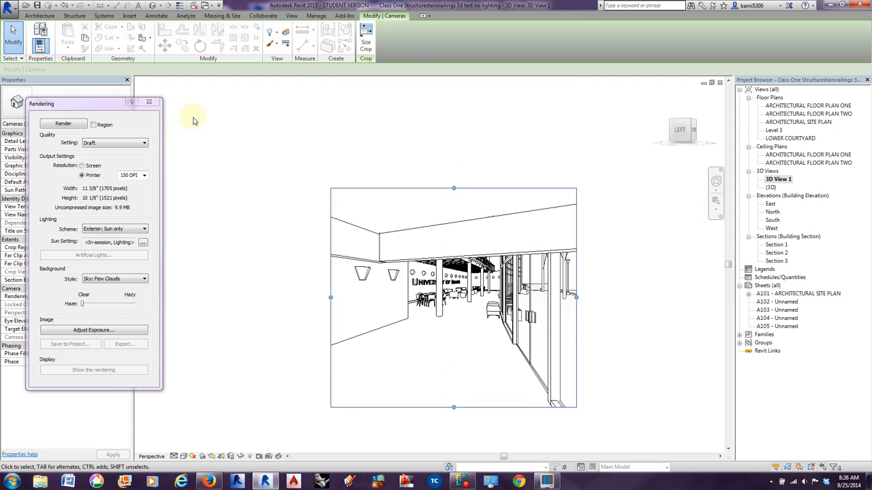
Examine the Rendering dialog and the Rendering Settings in the properties of 3D View 1, leaving their options as they are.
drag(83, 106, 212, 121)
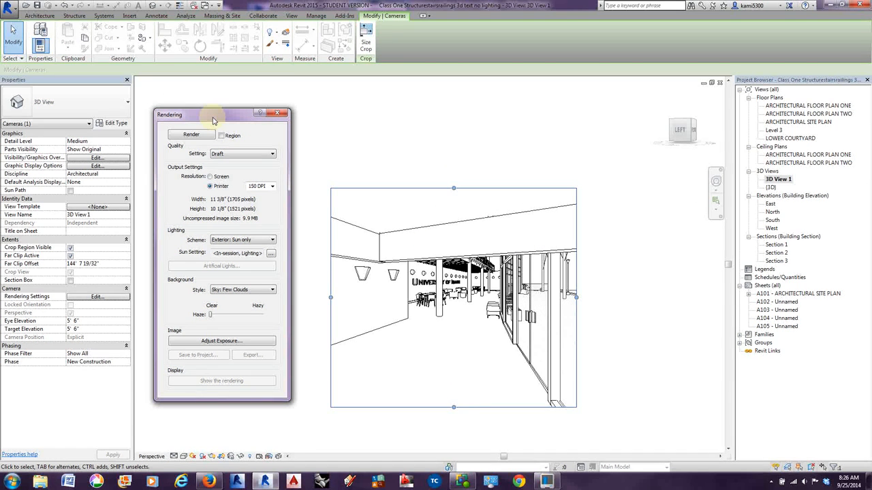
click(278, 113)
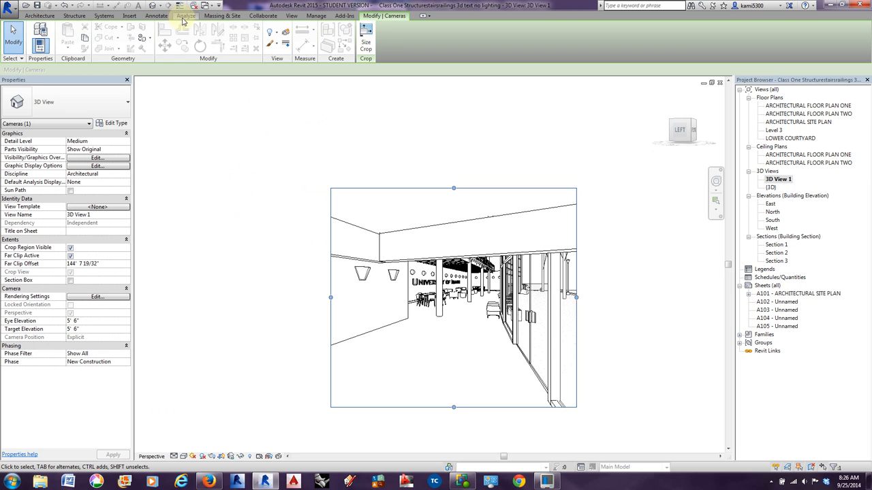
click(291, 16)
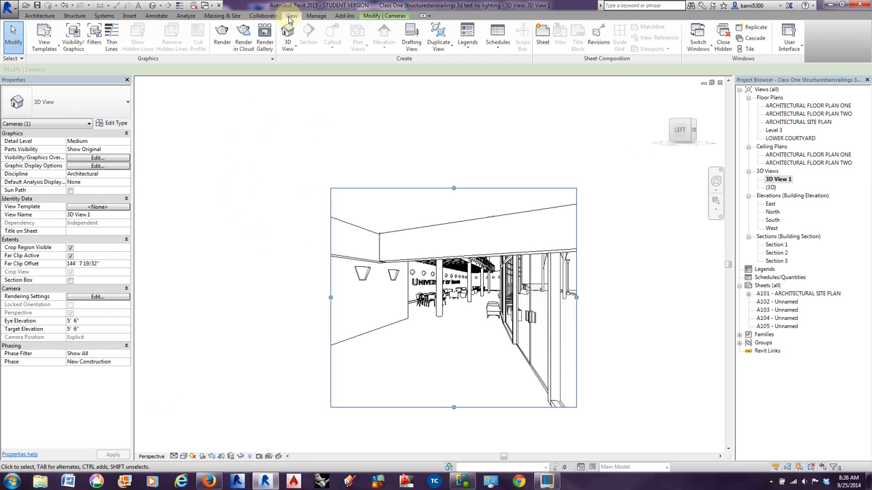
click(220, 43)
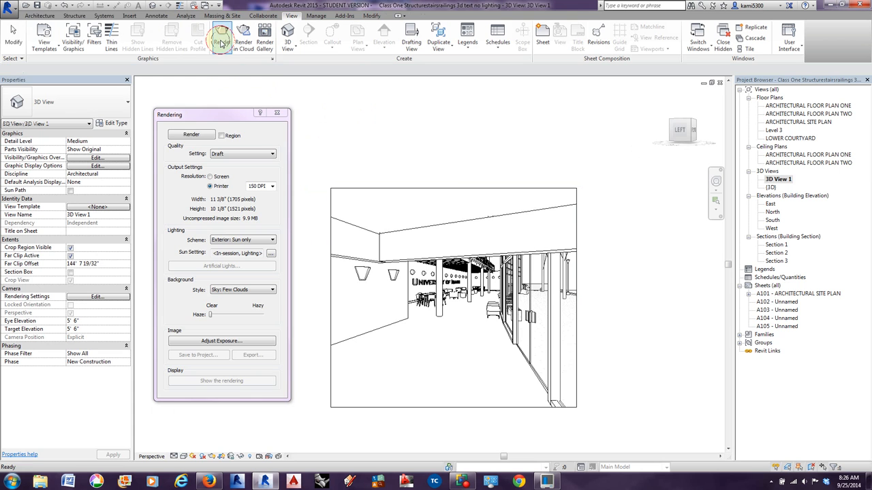
click(277, 113)
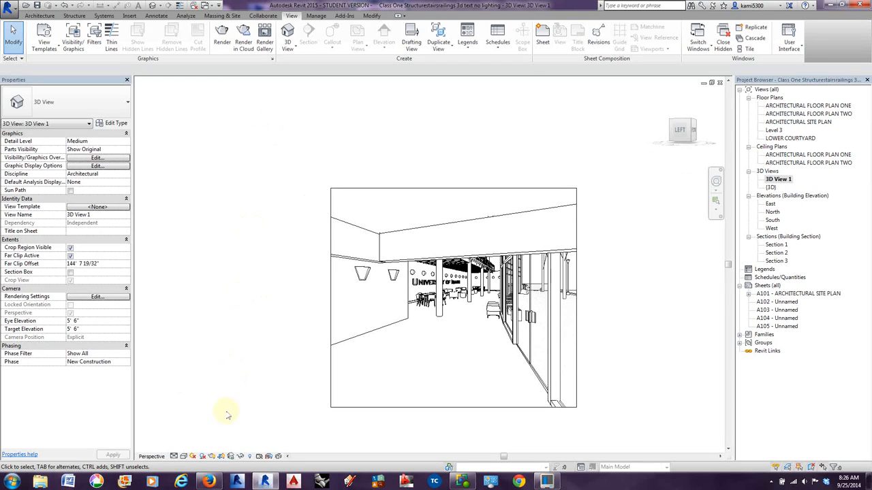
click(212, 457)
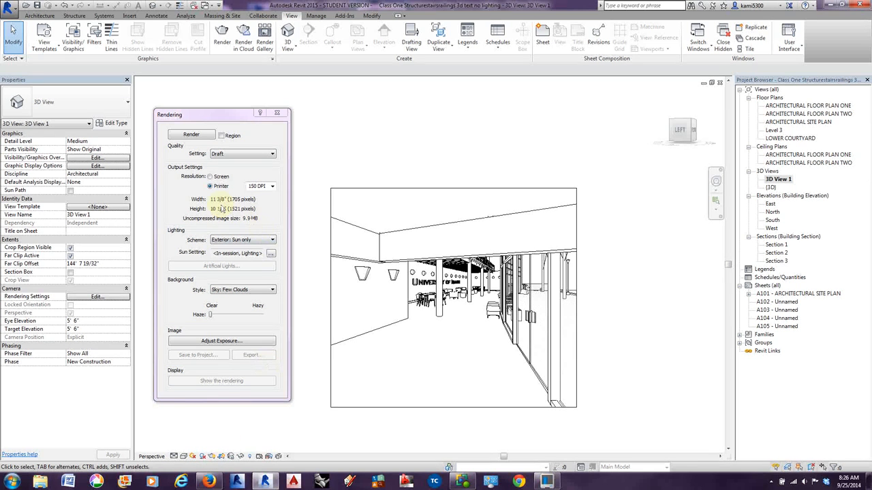
click(278, 113)
click(95, 298)
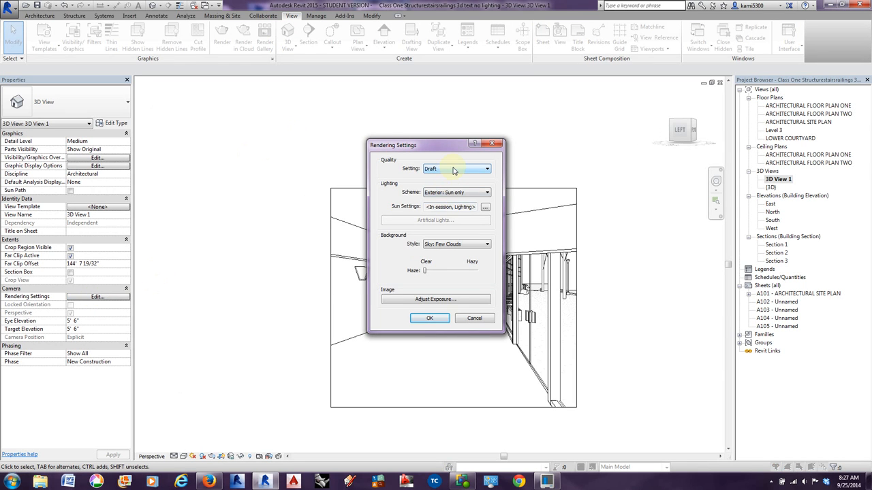
click(493, 146)
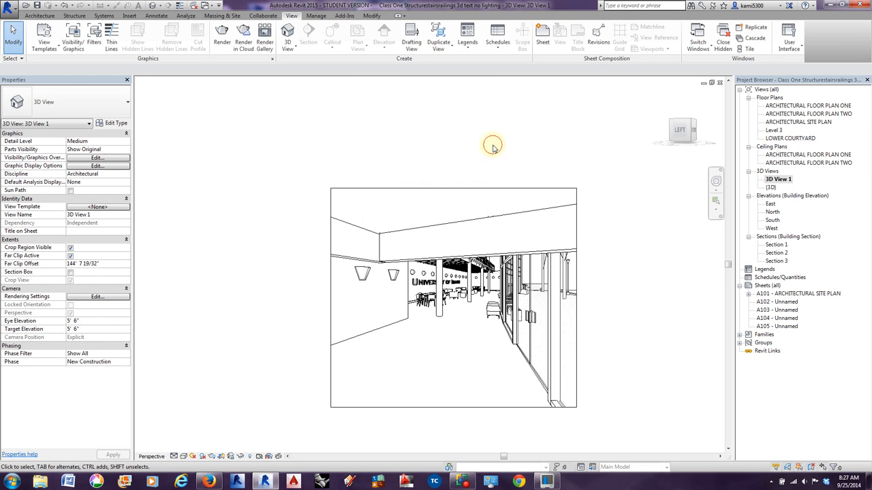
Set the printer resolution of the render output for 3D View 1 to 300 DPI.
click(212, 457)
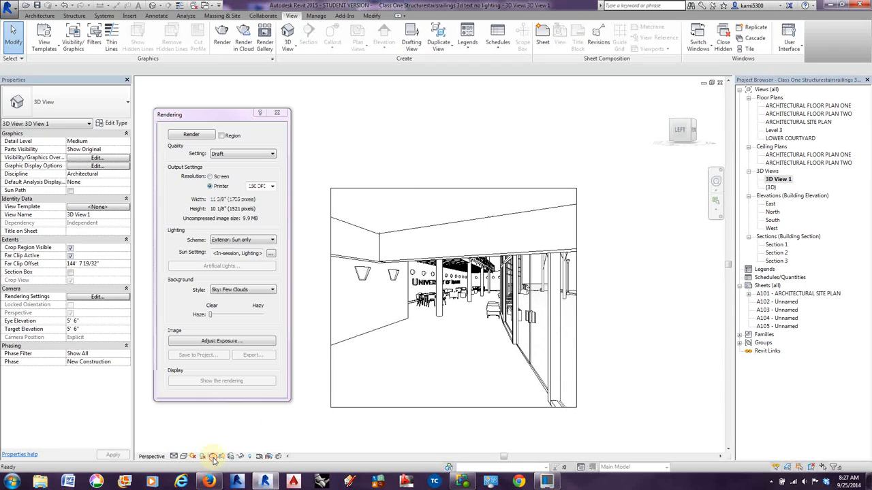
drag(237, 119, 230, 120)
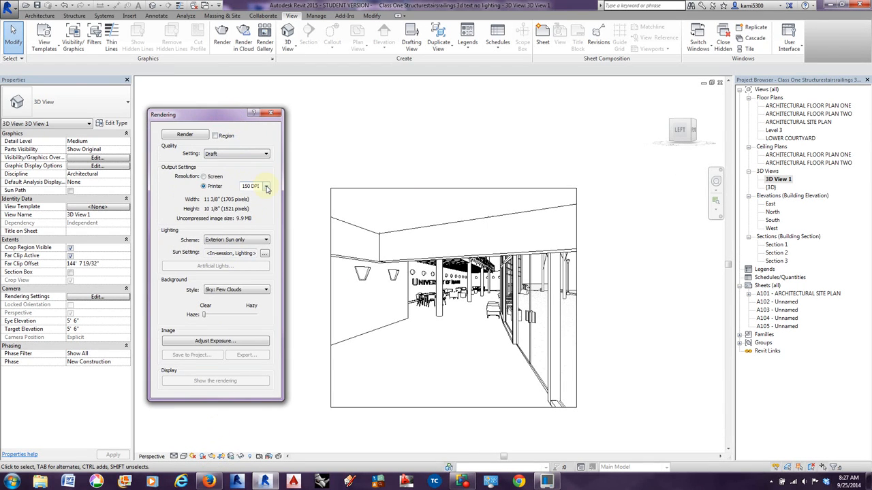
click(265, 186)
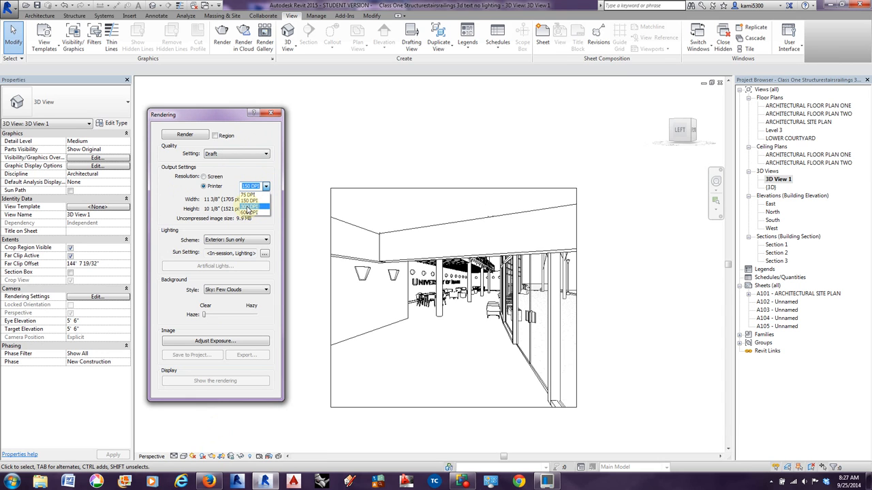
click(250, 206)
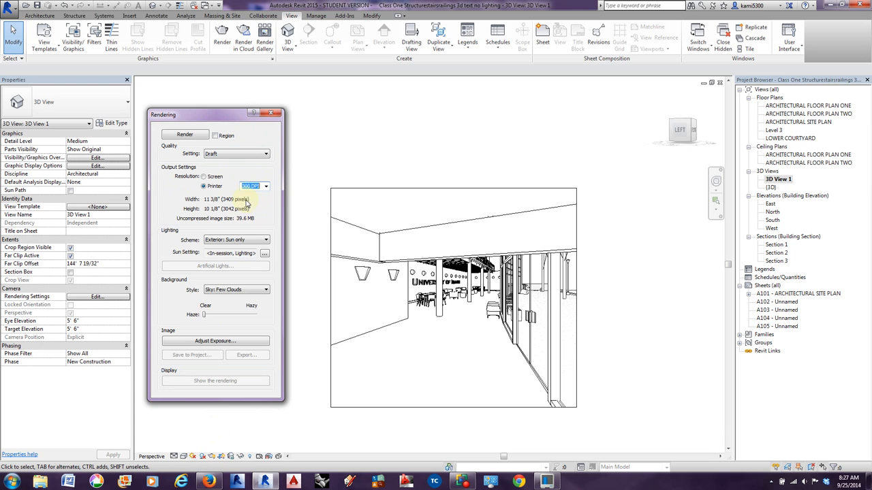
Narrow the crop boundary of 3D View 1 from its glazed side to an output width of about 9 1/4".
click(429, 184)
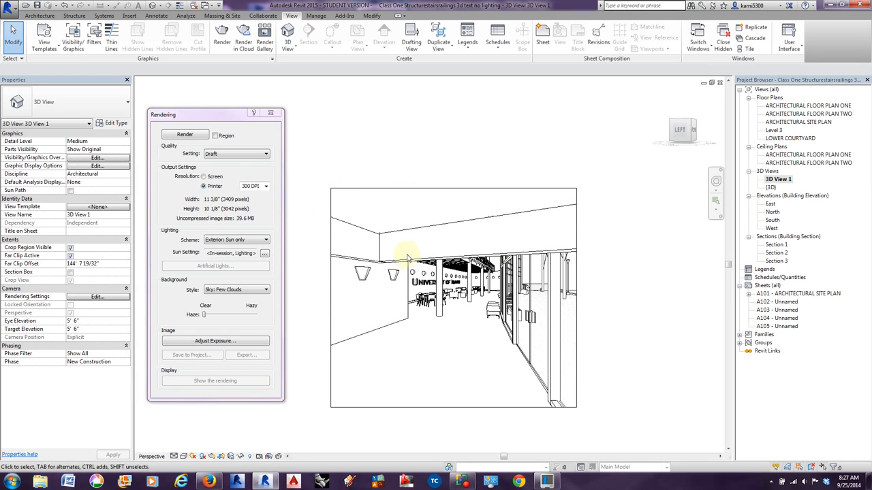
click(576, 283)
drag(576, 298, 530, 294)
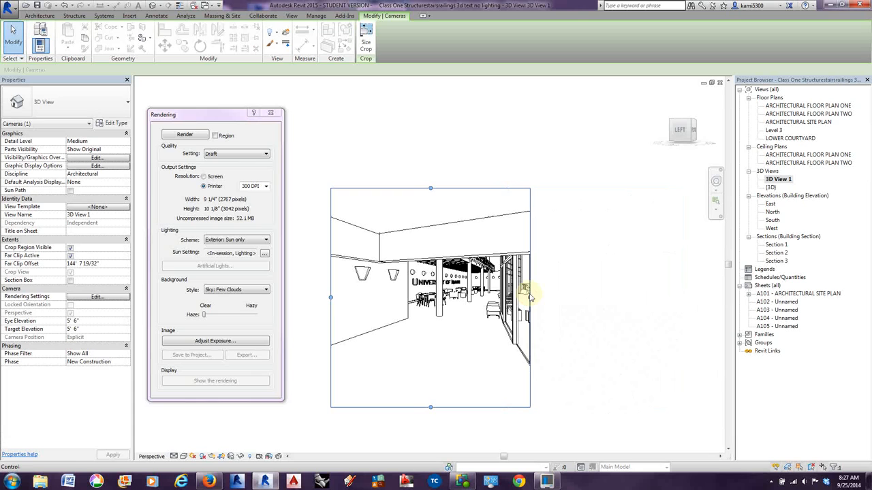
Raise the camera of 3D View 1 with the Full Navigation Wheel to an eye and target elevation of about 12' 10".
click(716, 184)
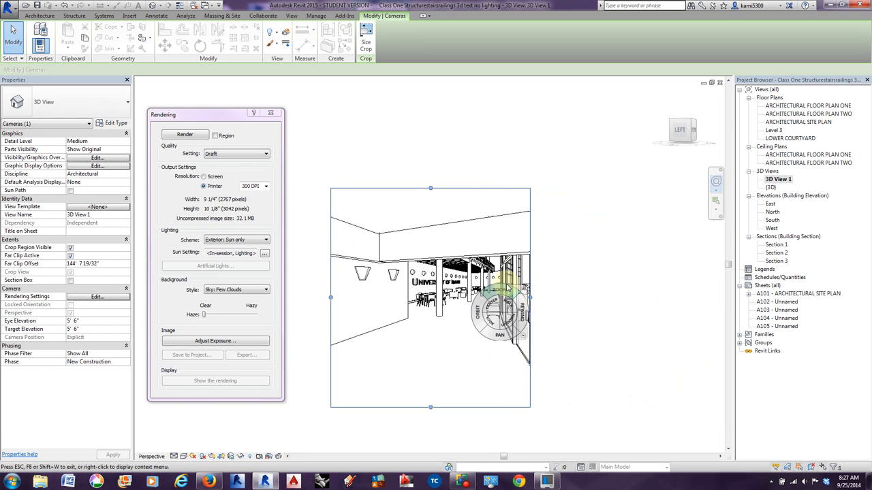
click(484, 331)
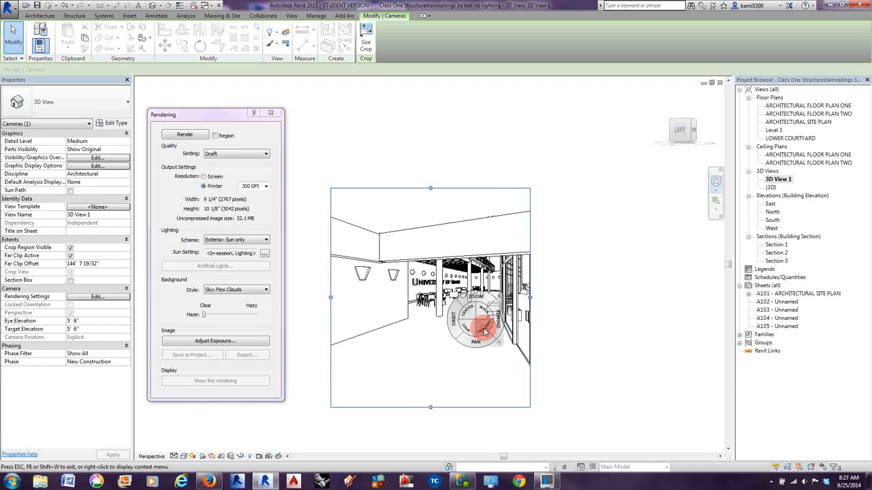
drag(483, 329, 483, 330)
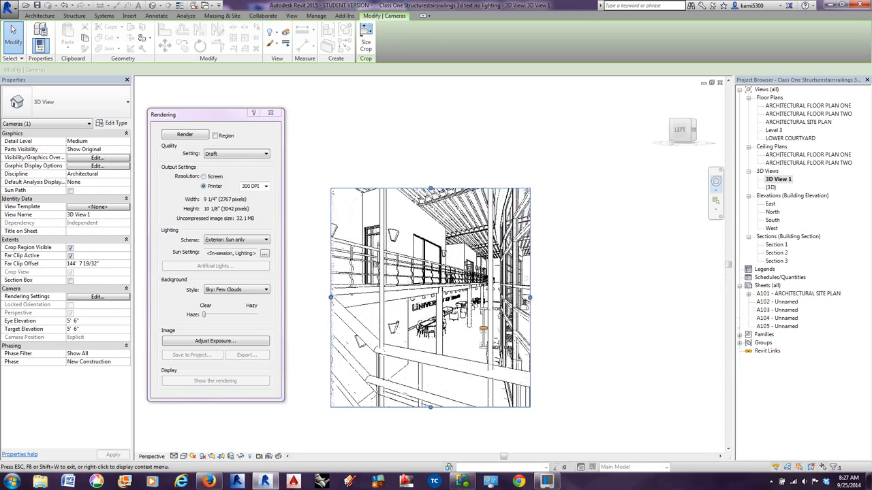
drag(517, 191, 511, 192)
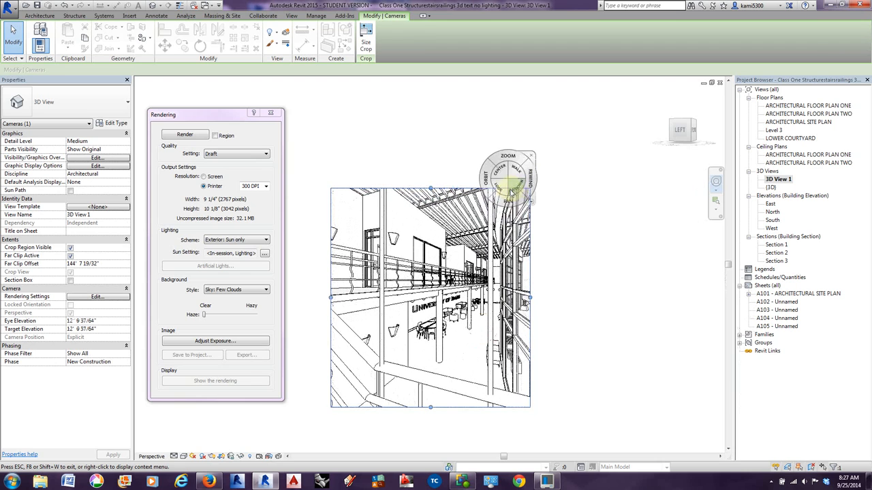
Try panning, turning and walking the camera of 3D View 1, and rewind it to the raised viewpoint.
drag(491, 249, 561, 269)
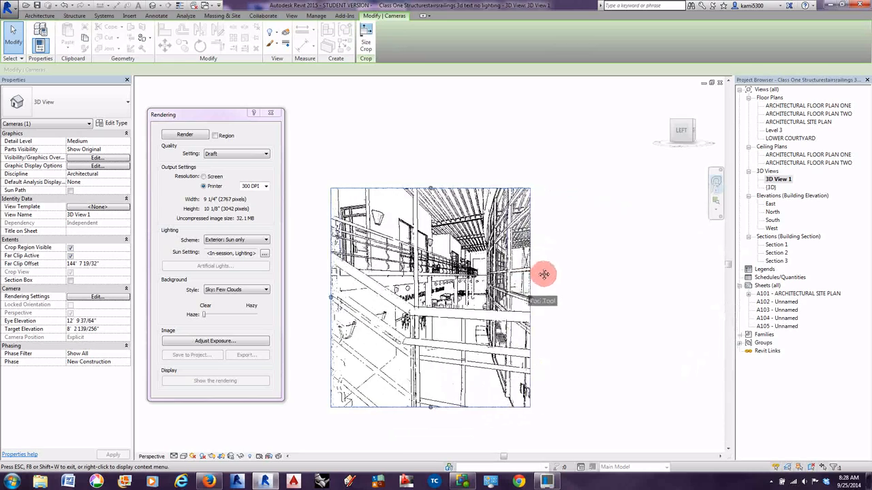
drag(544, 276, 596, 275)
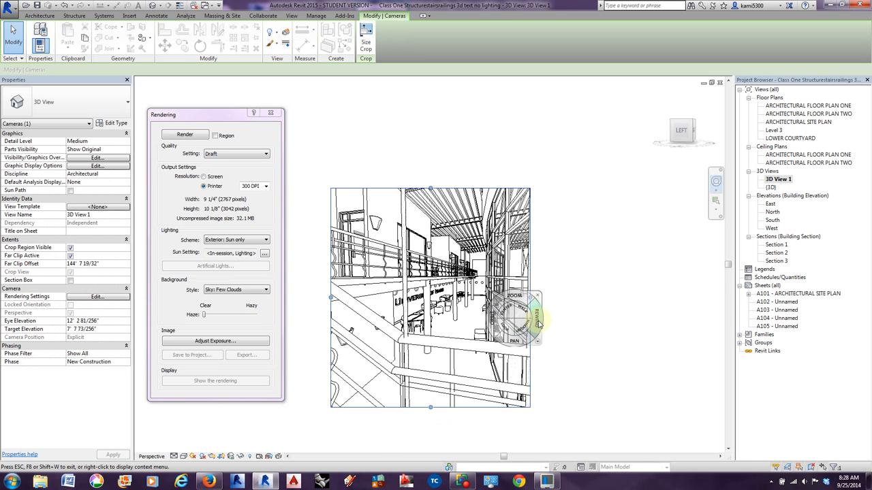
drag(538, 324, 478, 325)
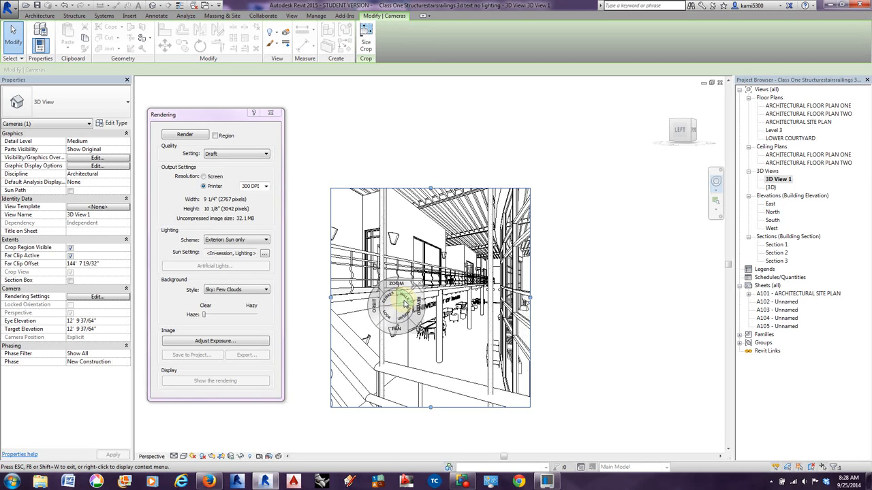
drag(404, 299, 444, 306)
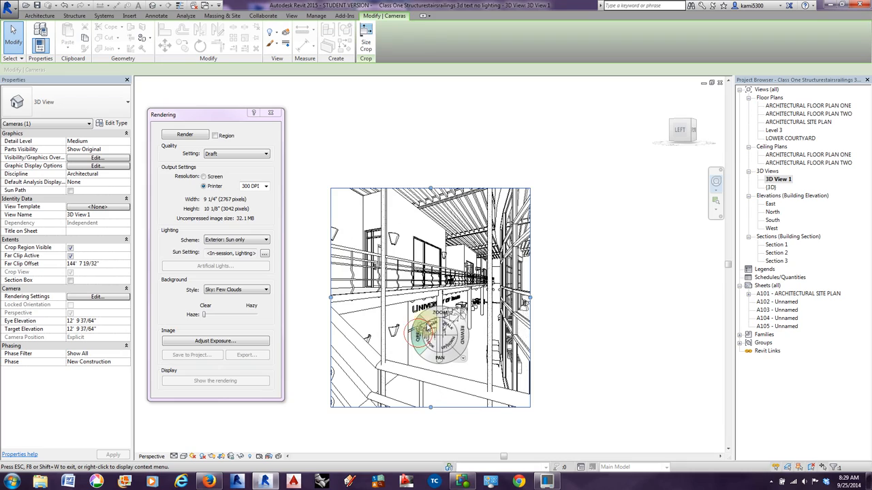
Reposition and aim the camera of 3D View 1 along the atrium at about 13' 5" eye elevation and 14' 4" target elevation.
drag(422, 332, 515, 350)
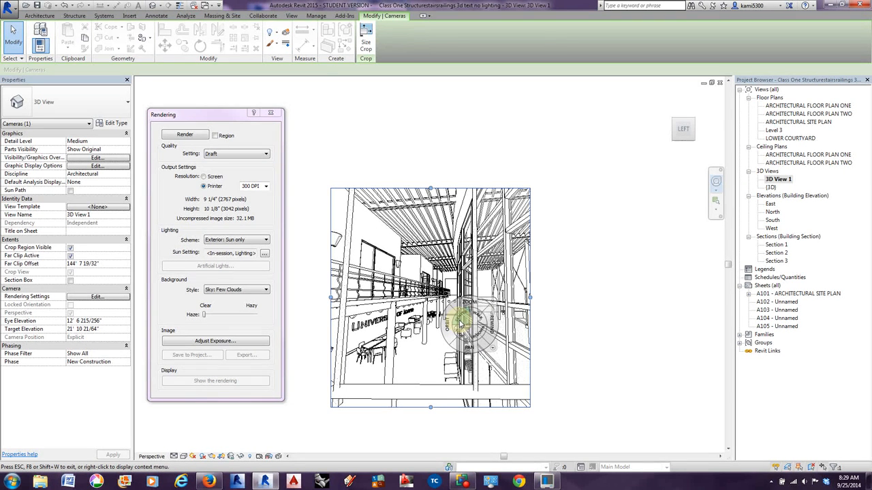
mouse_move(461, 334)
mouse_down()
mouse_move(507, 343)
mouse_move(508, 350)
mouse_move(433, 344)
mouse_up()
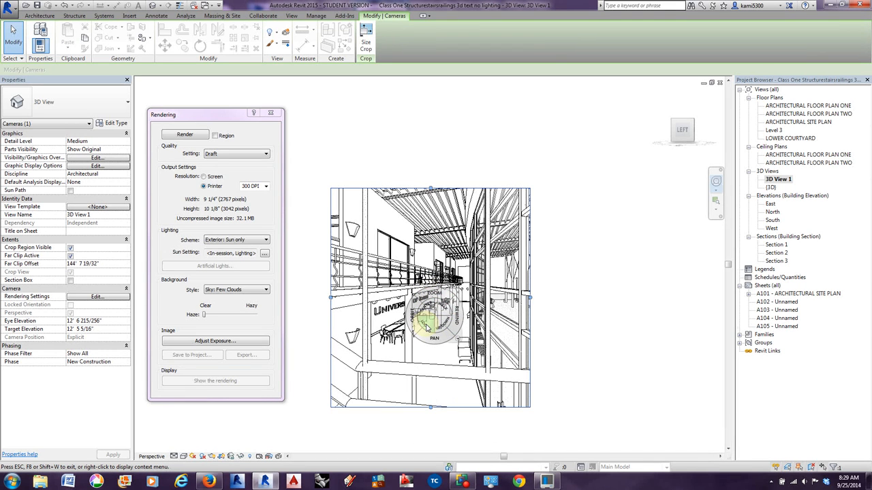
drag(439, 327, 438, 326)
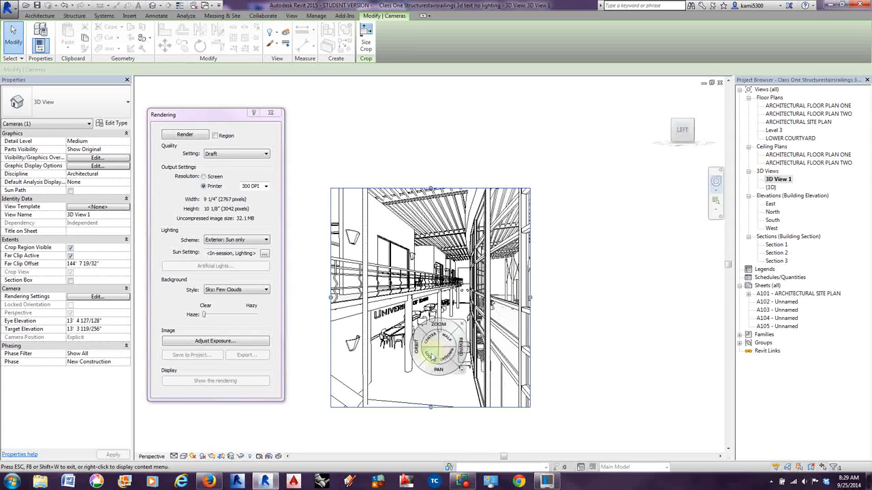
mouse_move(430, 353)
mouse_down()
mouse_move(424, 379)
mouse_move(432, 366)
mouse_move(448, 370)
mouse_move(421, 367)
mouse_up()
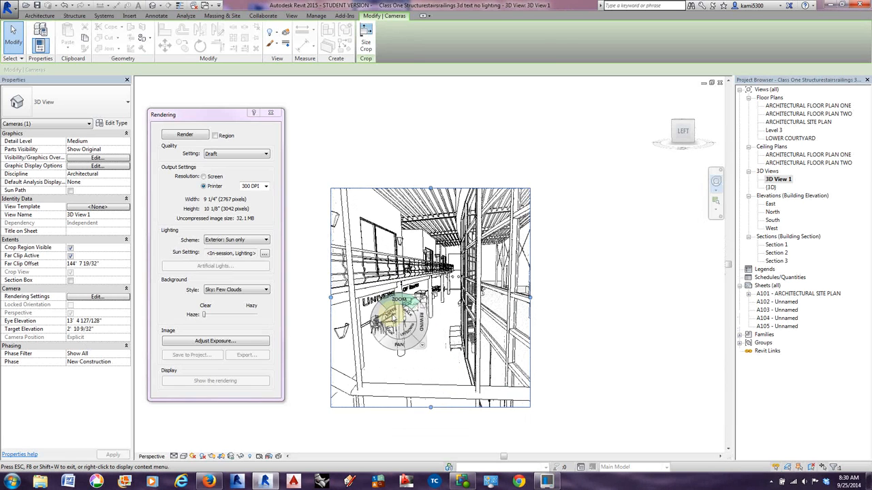
drag(392, 333, 364, 312)
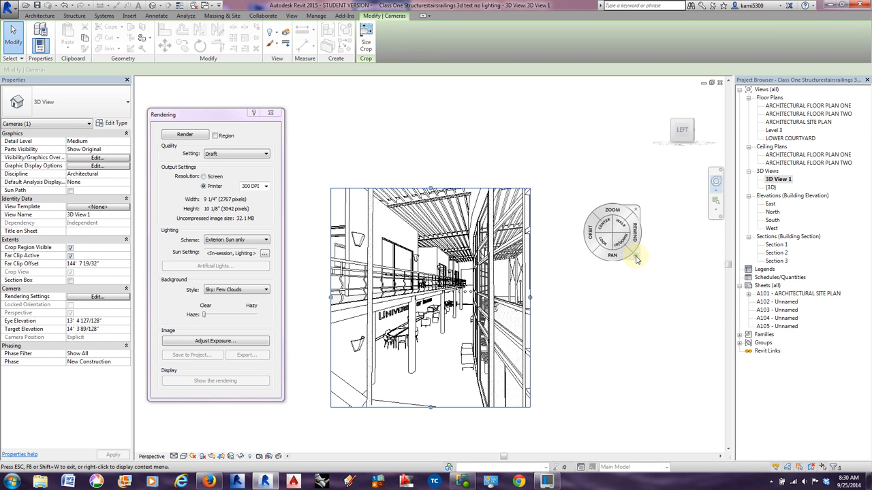
Adjust the focal length of the 3D View 1 camera to frame the atrium slightly tighter, and close the navigation wheel.
click(636, 259)
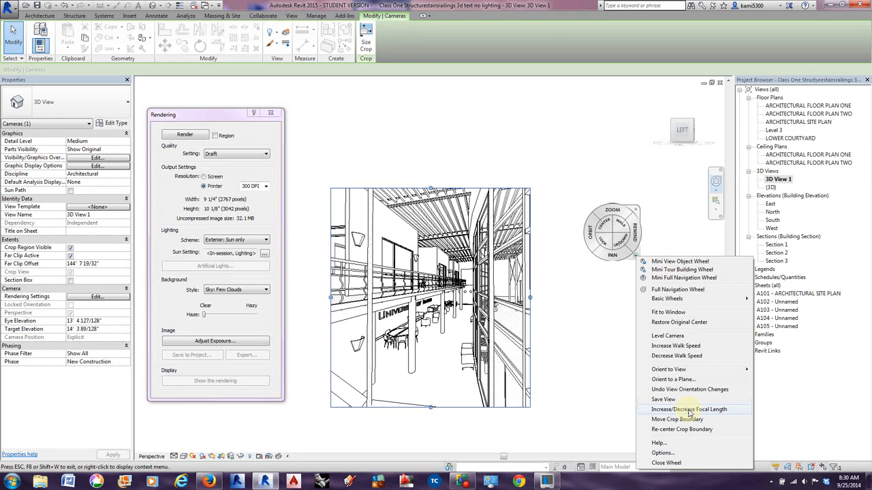
click(662, 409)
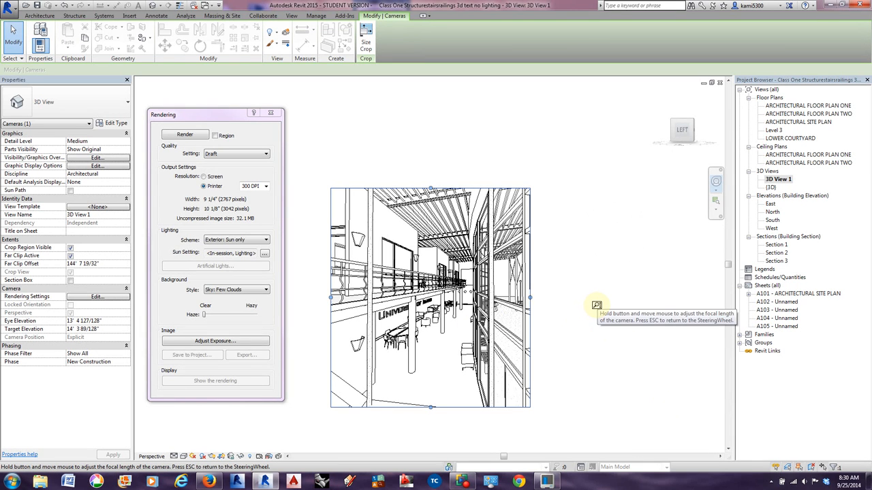
drag(433, 314, 465, 382)
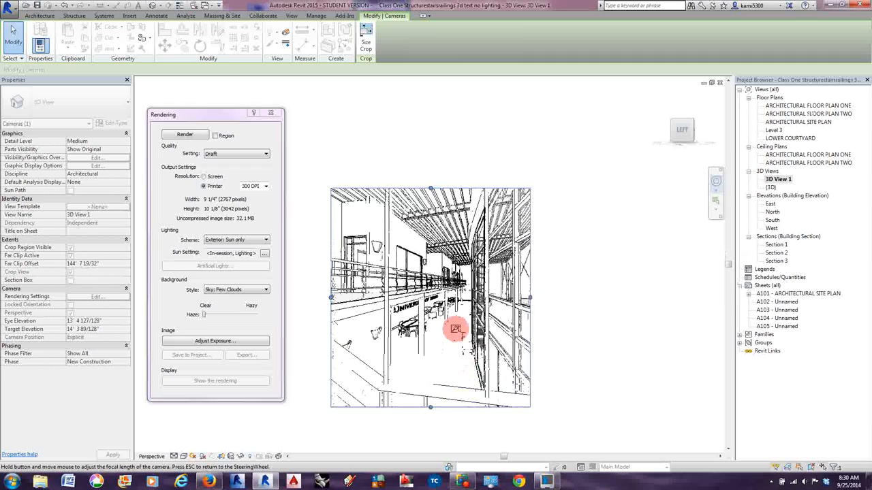
drag(450, 245, 448, 221)
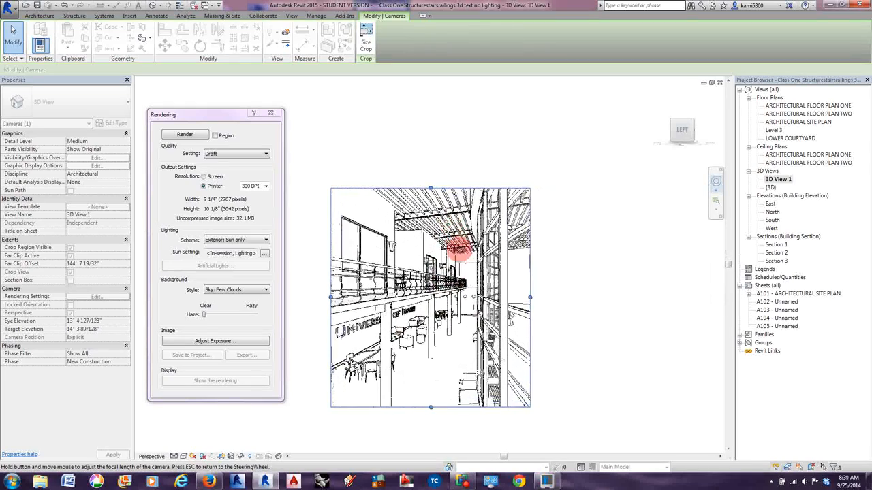
mouse_move(469, 319)
mouse_down()
mouse_move(495, 485)
mouse_move(501, 467)
mouse_move(475, 328)
mouse_up()
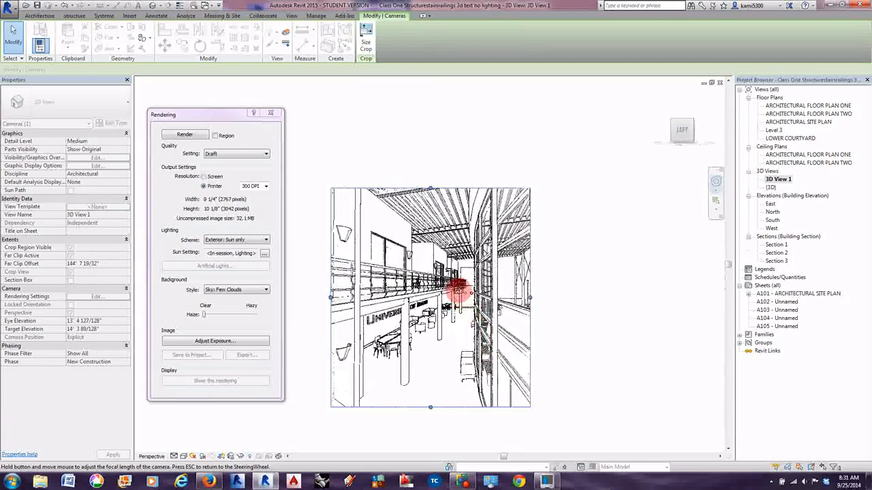
drag(456, 285, 460, 288)
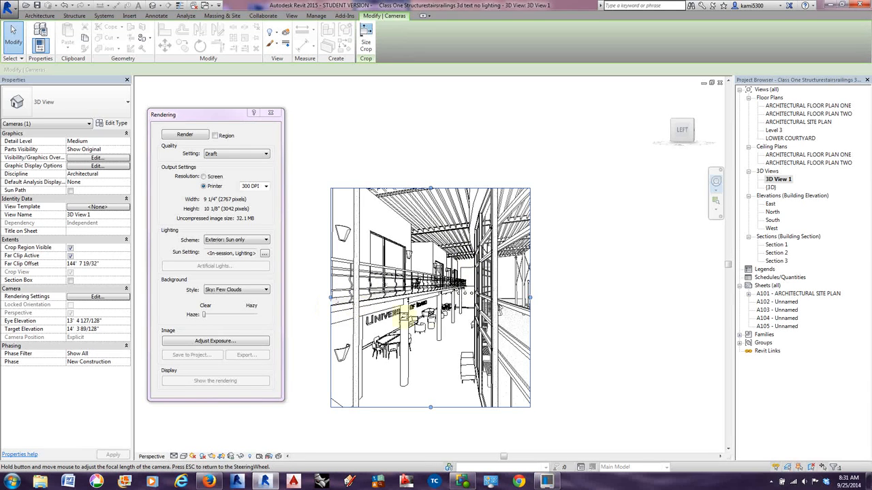
key(Escape)
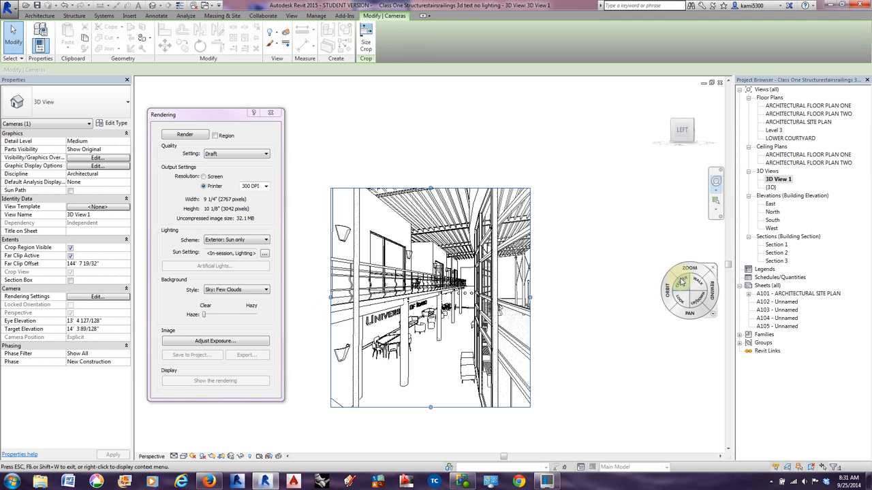
key(Escape)
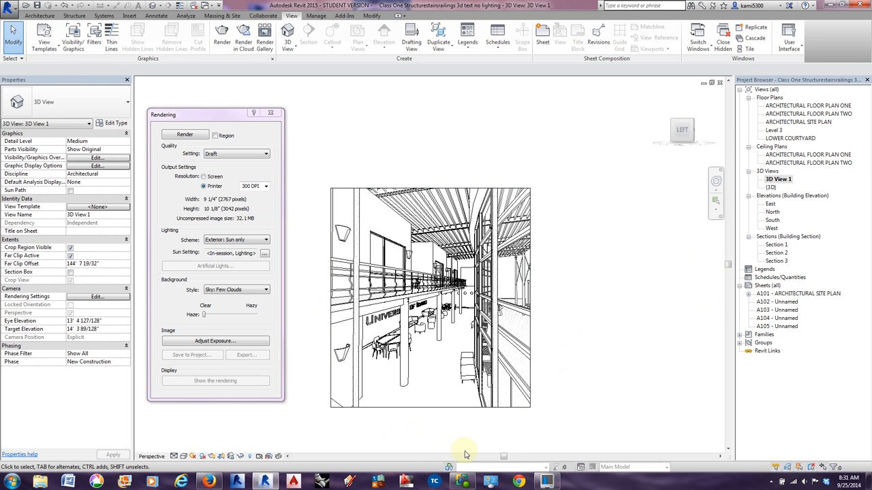
key(shift+w)
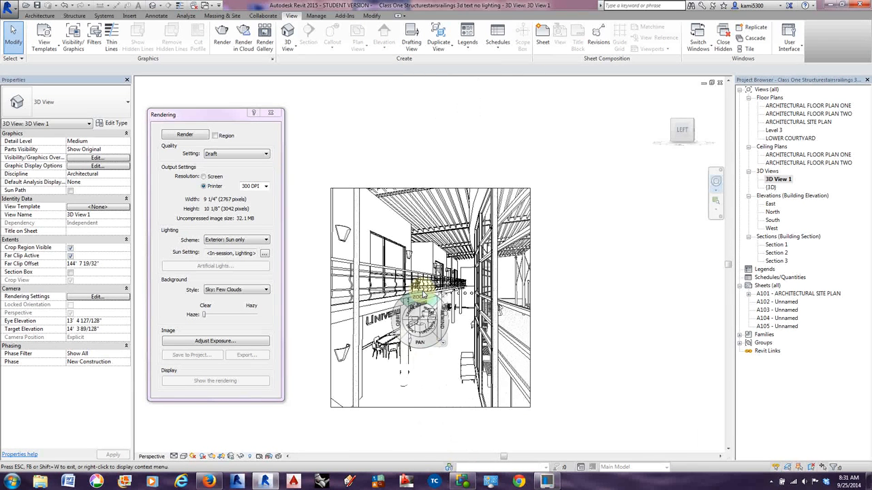
key(shift+w)
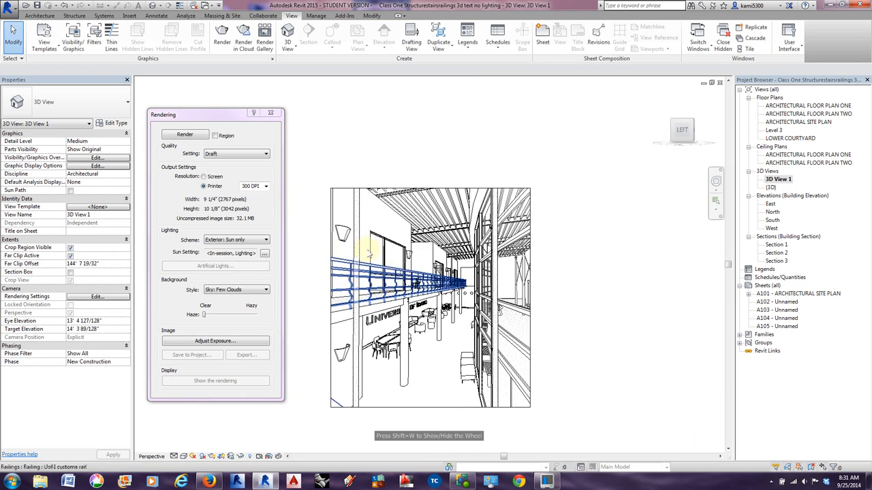
Widen the crop boundary of 3D View 1 on both sides to an output width of about 15 15/16", and move the Rendering dialog clear of it.
click(331, 258)
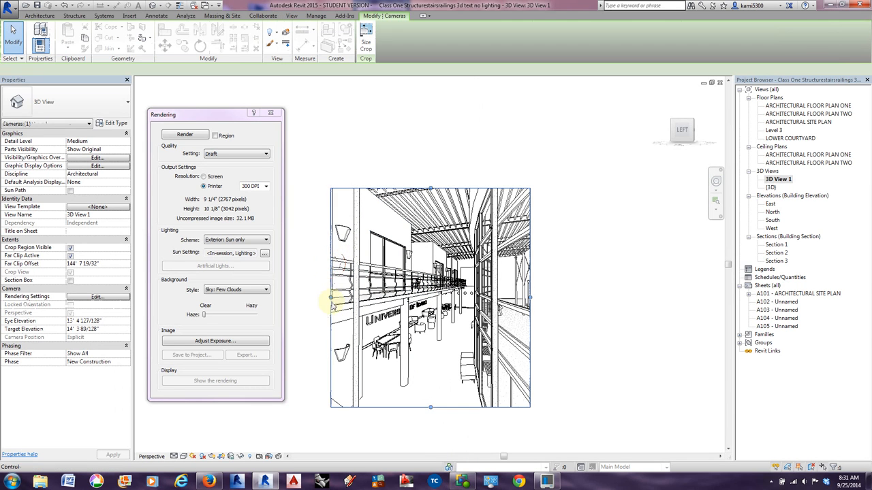
drag(331, 298, 297, 297)
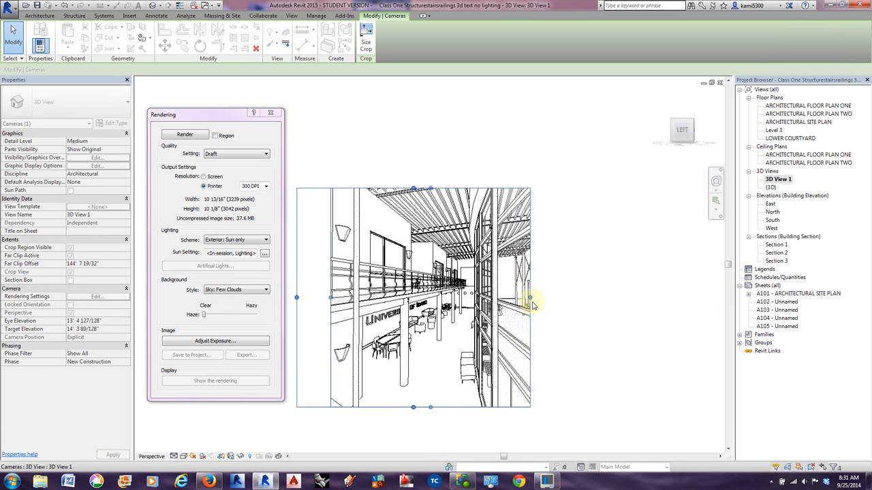
drag(530, 298, 641, 300)
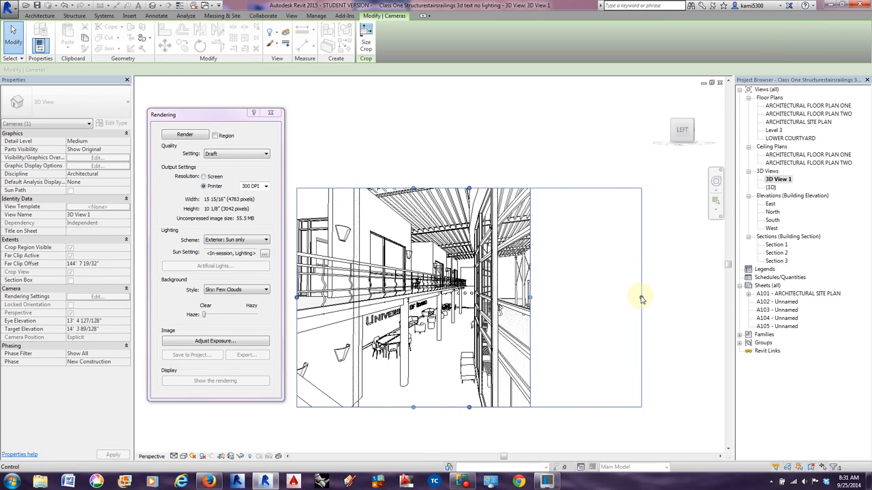
drag(214, 114, 86, 110)
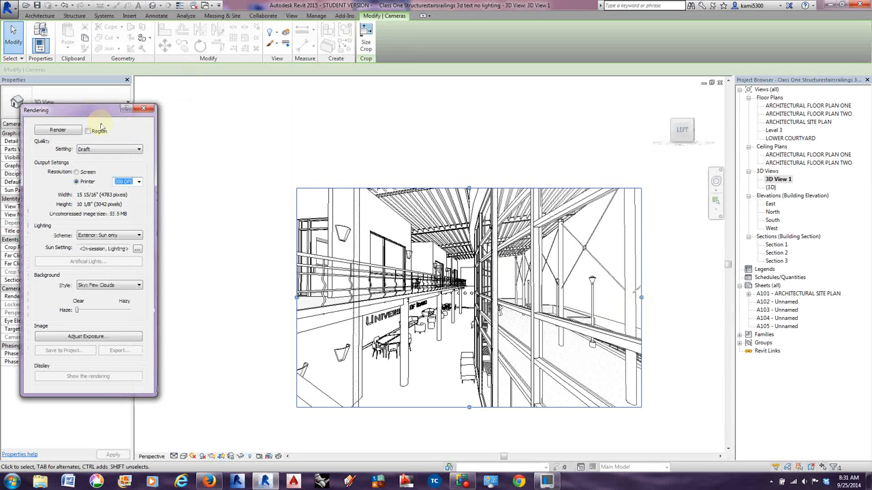
Extend the crop boundary of 3D View 1 on the balcony side to an output width of about 20 15/16".
drag(296, 298, 229, 295)
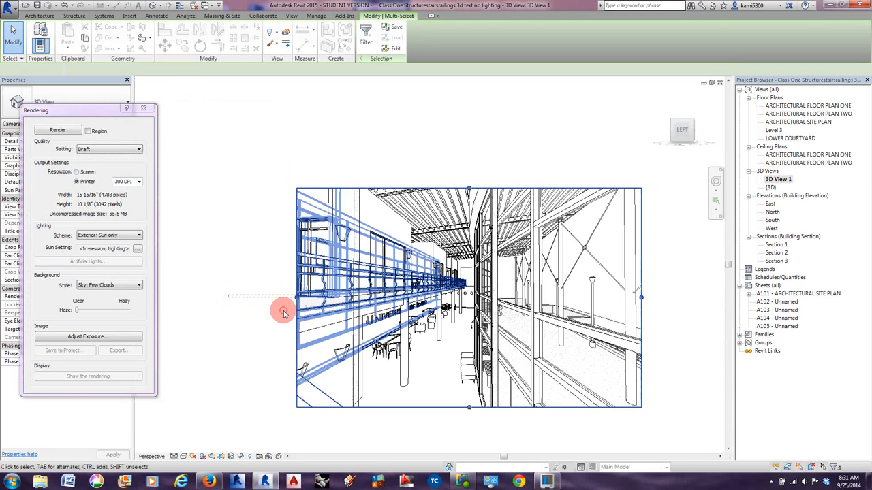
click(284, 312)
click(296, 320)
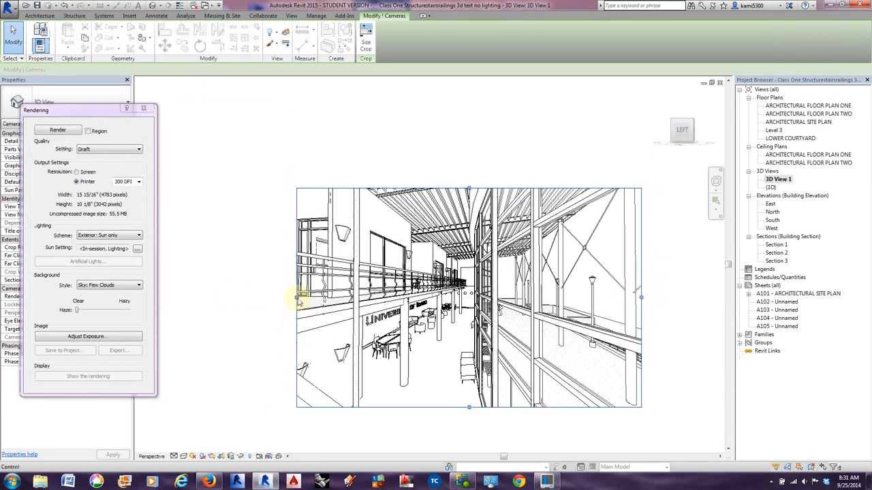
drag(297, 299, 189, 297)
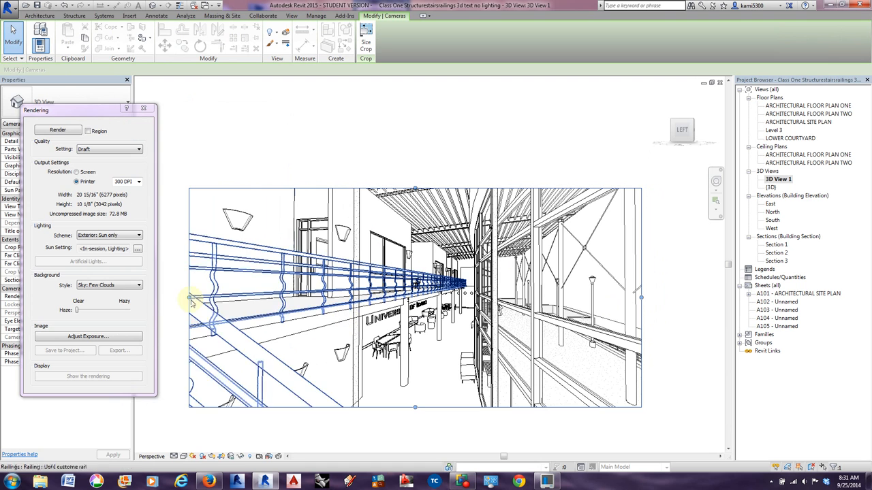
Narrow the crop boundary of 3D View 1 on both sides to an output width of about 10 1/2", leaving nothing selected.
drag(190, 297, 301, 283)
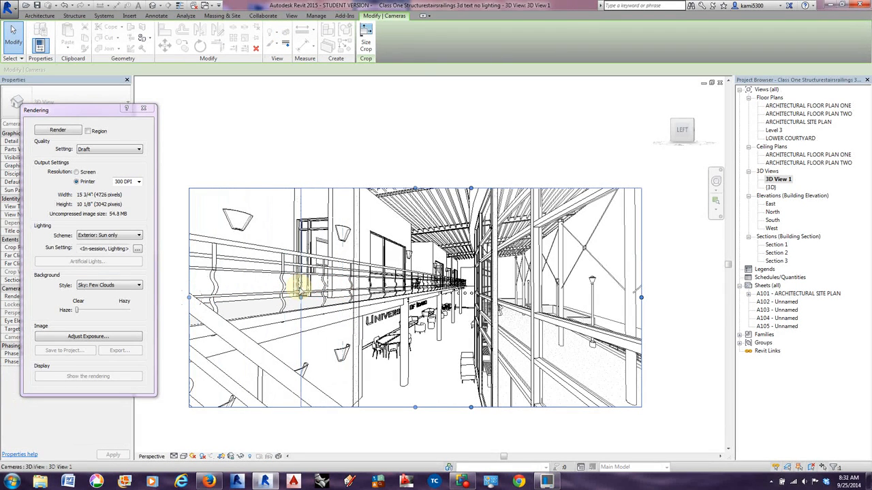
drag(640, 300, 529, 295)
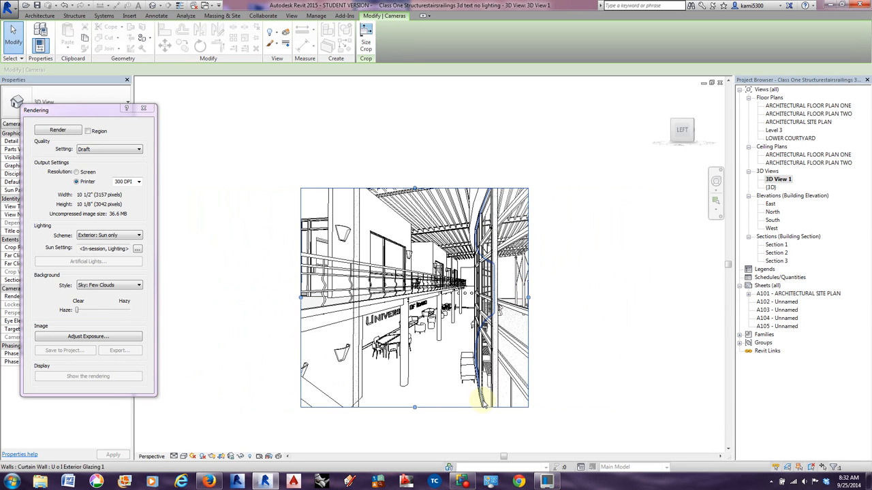
click(356, 331)
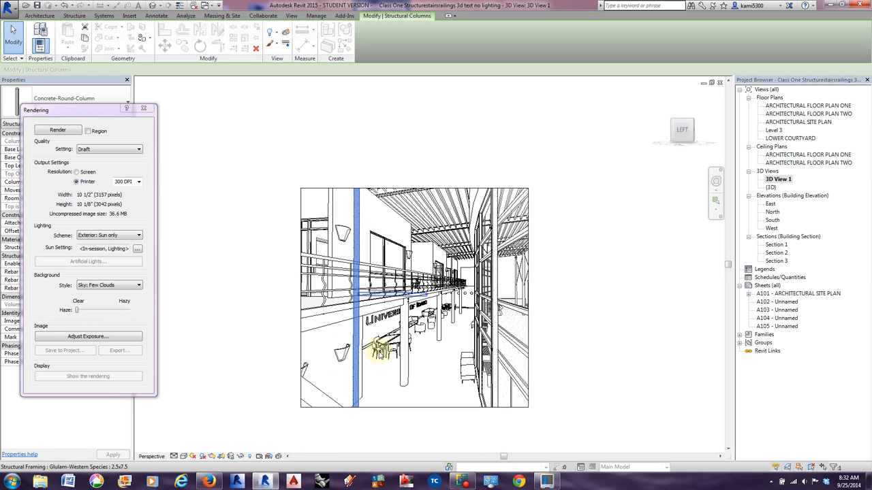
key(Escape)
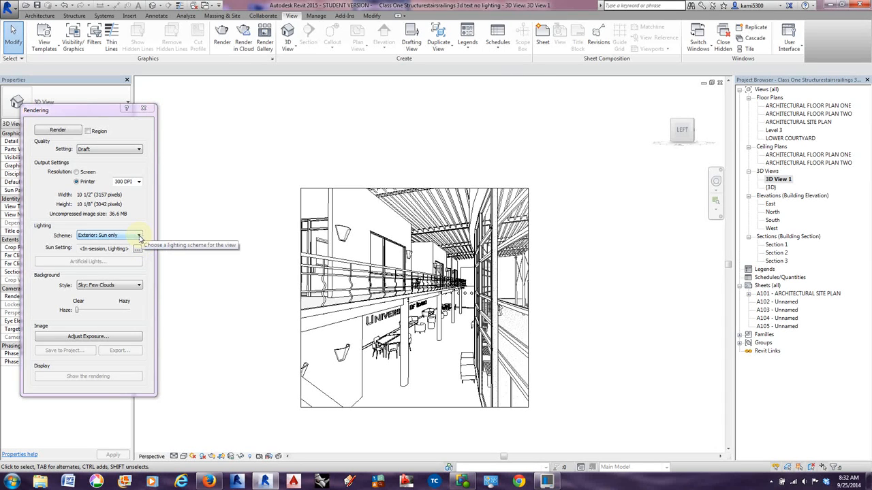
Choose the Exterior: Sun only lighting scheme and select the Sunlight from Top Right preset in its sun settings.
click(93, 236)
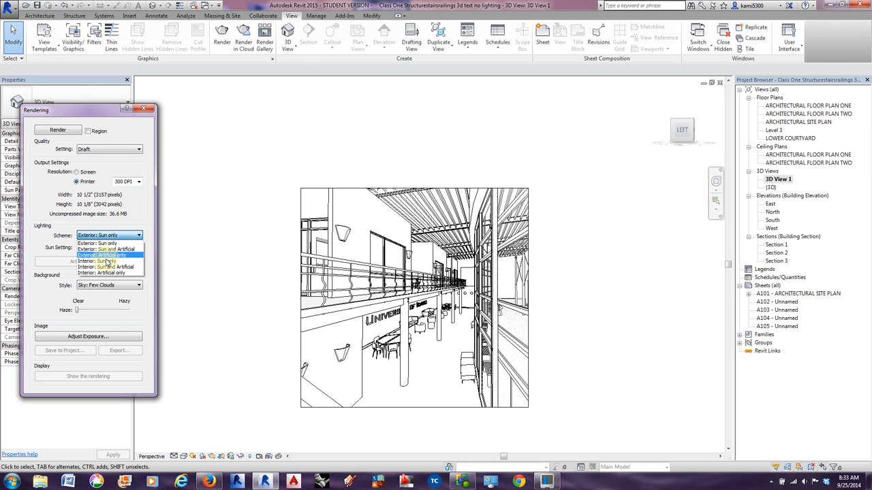
click(105, 244)
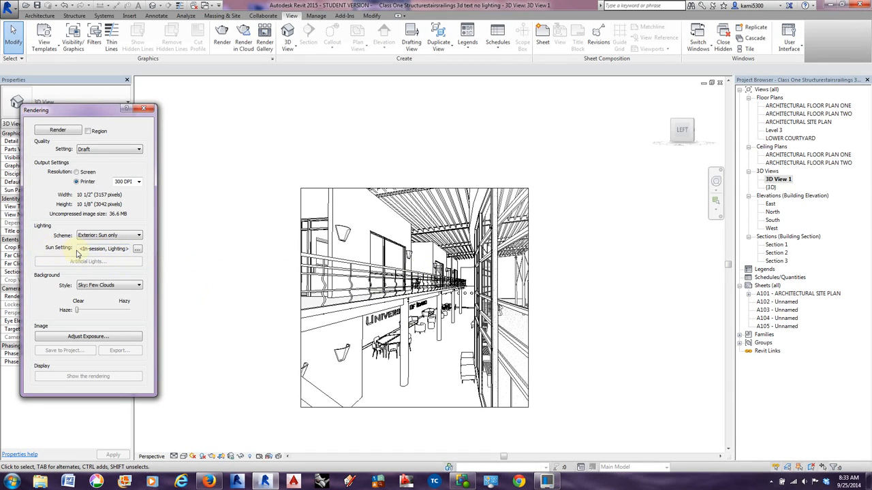
click(136, 249)
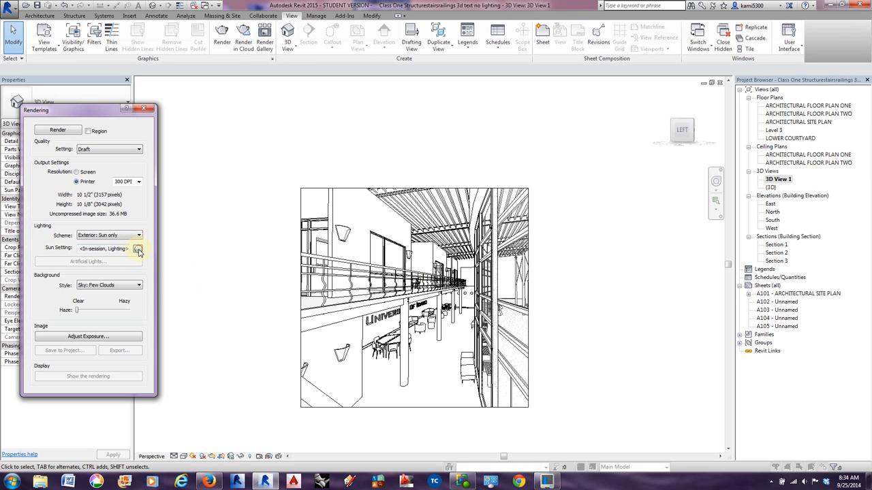
drag(117, 171, 196, 171)
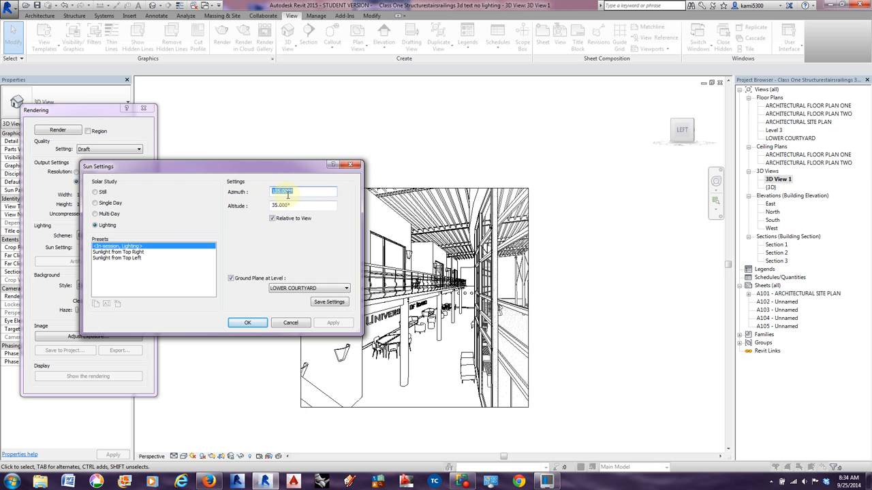
click(112, 253)
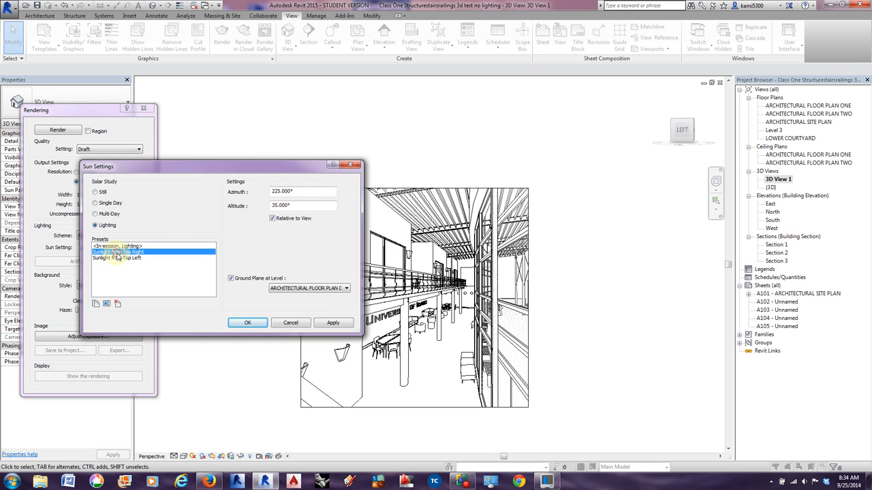
Switch the solar study to Still and go through the solstice and equinox presets, ending on Fall Equinox.
click(96, 195)
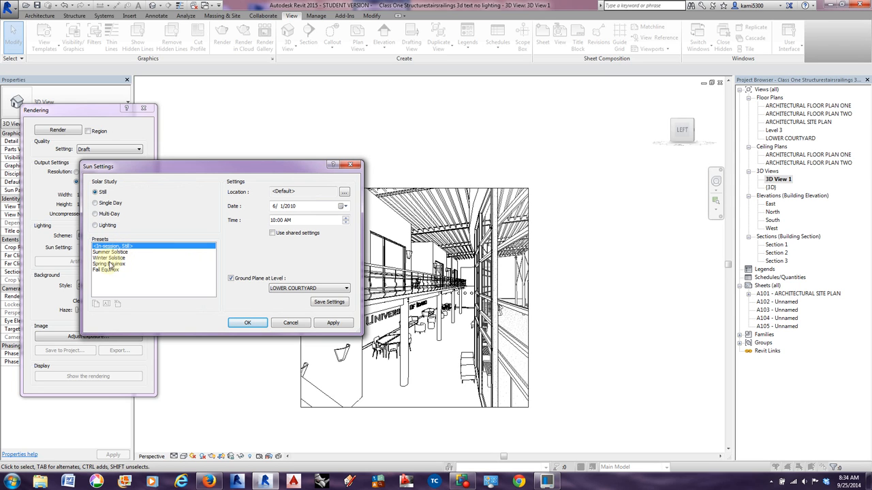
click(99, 271)
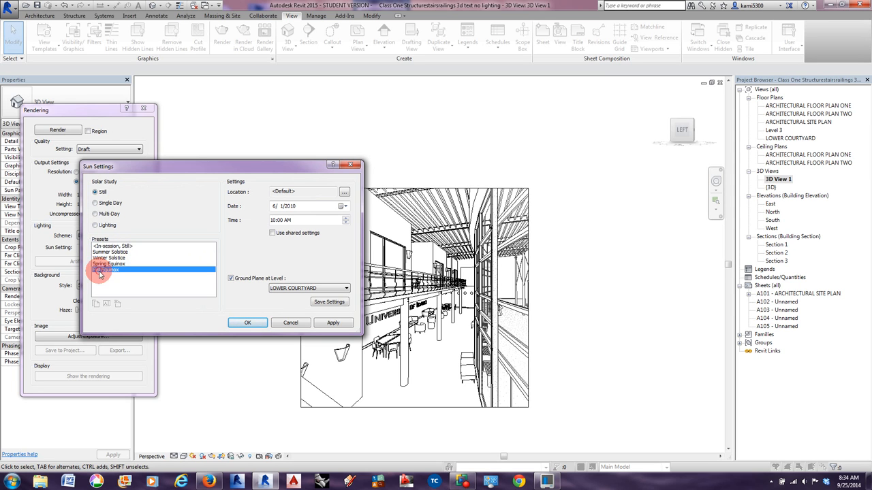
click(104, 264)
click(104, 258)
click(105, 252)
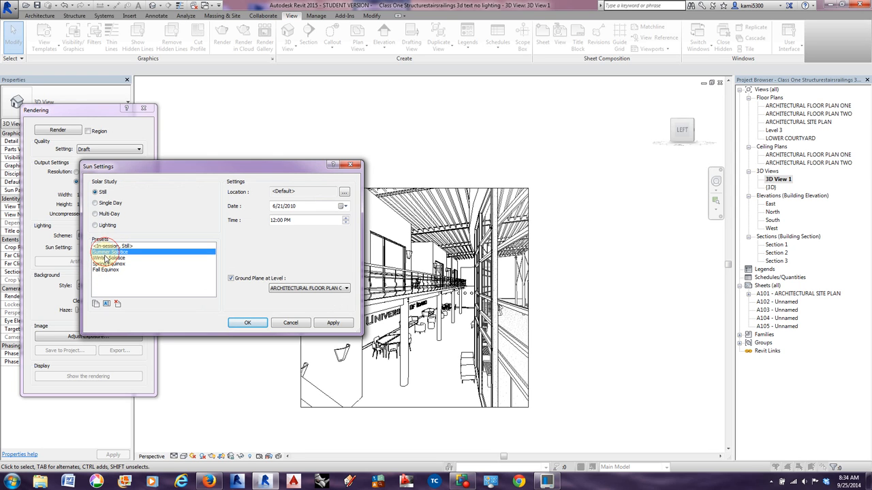
click(105, 258)
click(106, 264)
click(104, 270)
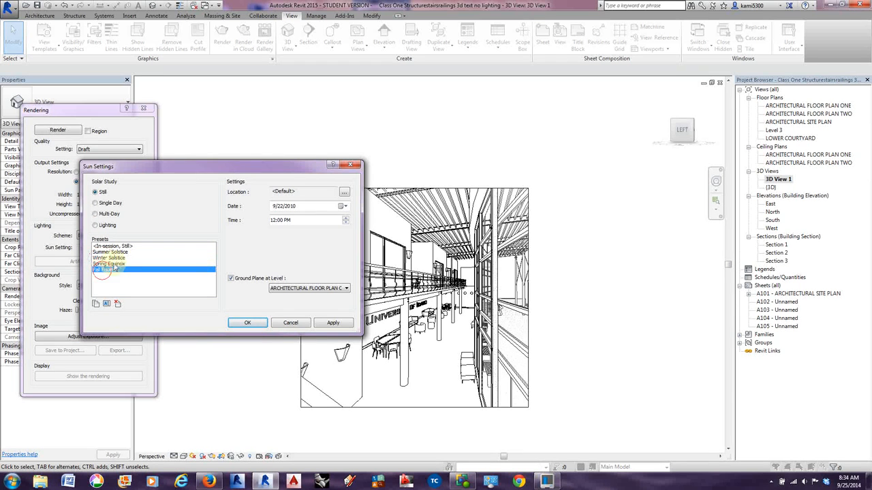
Set the Fall Equinox preset's date to 3/1/2015 by advancing the calendar to March 2015.
click(342, 206)
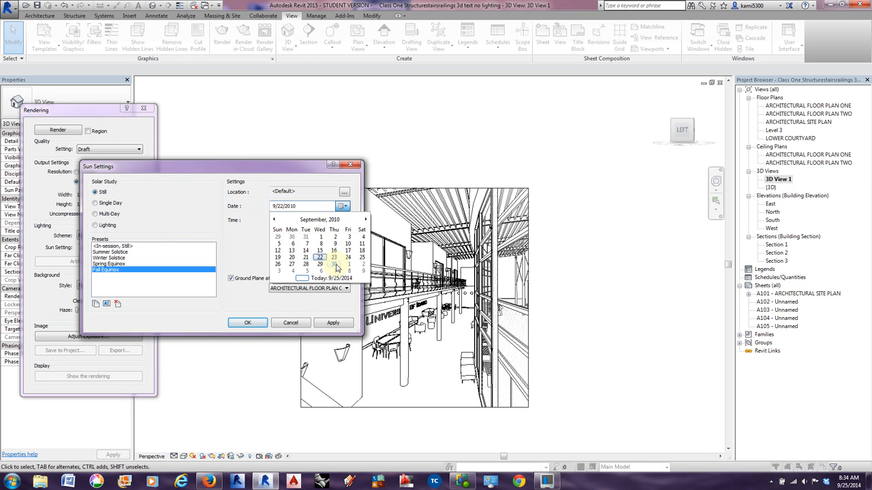
click(366, 220)
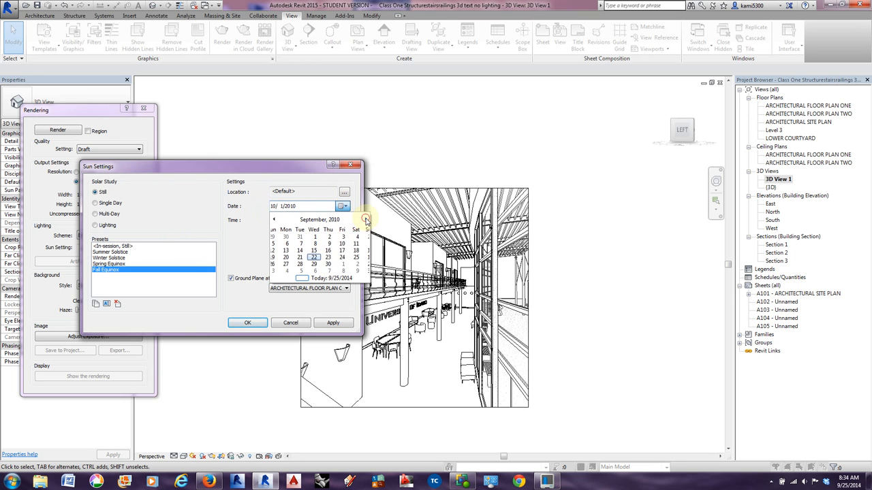
click(366, 220)
click(366, 220)
click(365, 220)
click(366, 220)
click(366, 220)
click(365, 220)
click(366, 220)
click(366, 220)
click(366, 220)
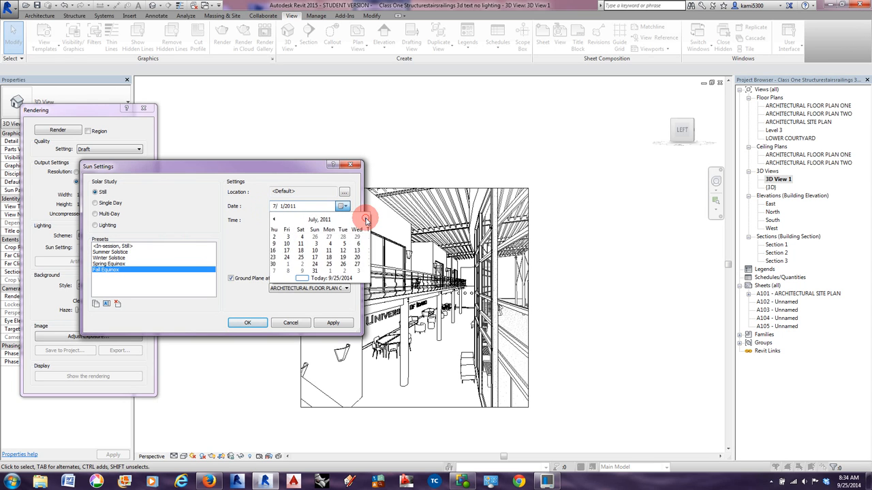
click(366, 220)
click(366, 220)
click(366, 220)
click(366, 220)
click(365, 220)
click(366, 220)
click(366, 220)
click(365, 220)
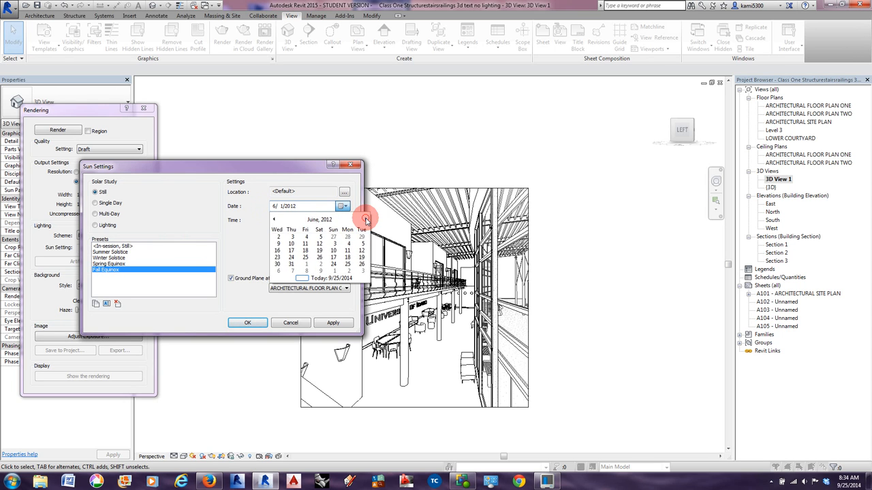
click(366, 220)
click(366, 220)
click(366, 220)
click(366, 220)
click(366, 220)
click(366, 220)
click(366, 220)
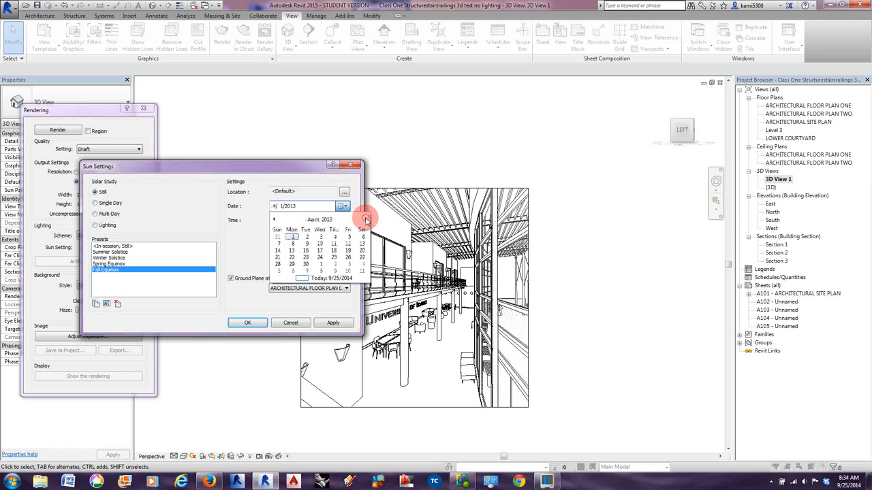
click(366, 220)
click(366, 220)
click(366, 220)
click(366, 220)
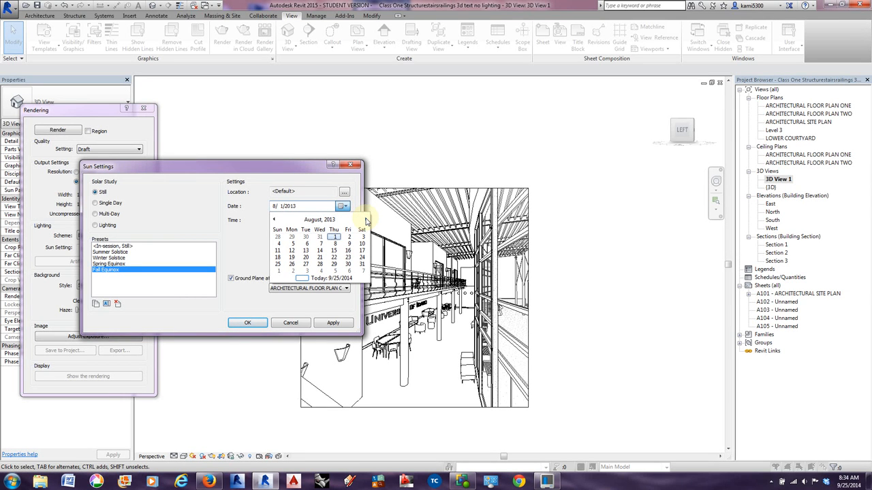
click(365, 220)
click(366, 220)
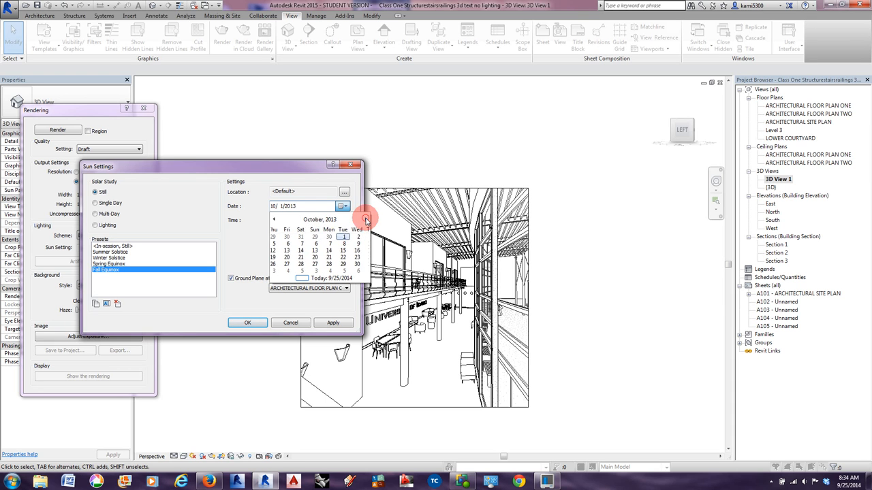
click(365, 220)
click(366, 220)
click(365, 220)
click(366, 220)
click(365, 220)
click(366, 220)
click(366, 220)
click(365, 220)
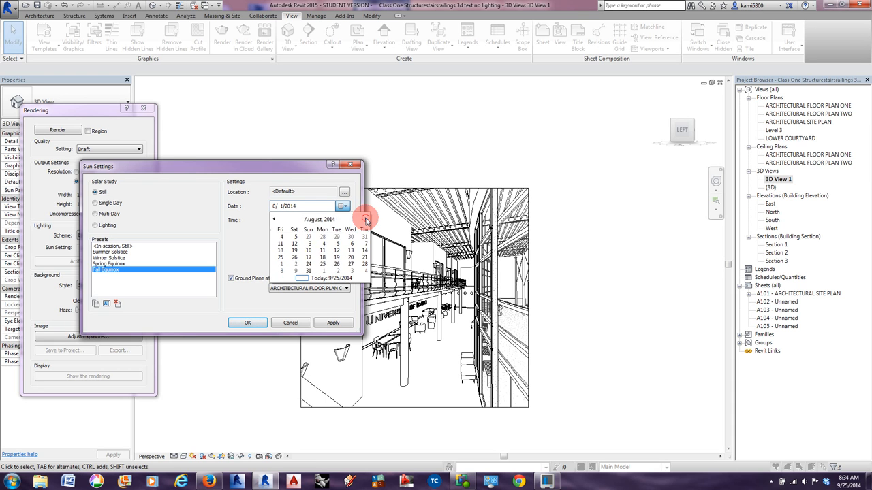
click(365, 220)
click(365, 220)
click(366, 220)
click(366, 220)
click(366, 220)
click(366, 220)
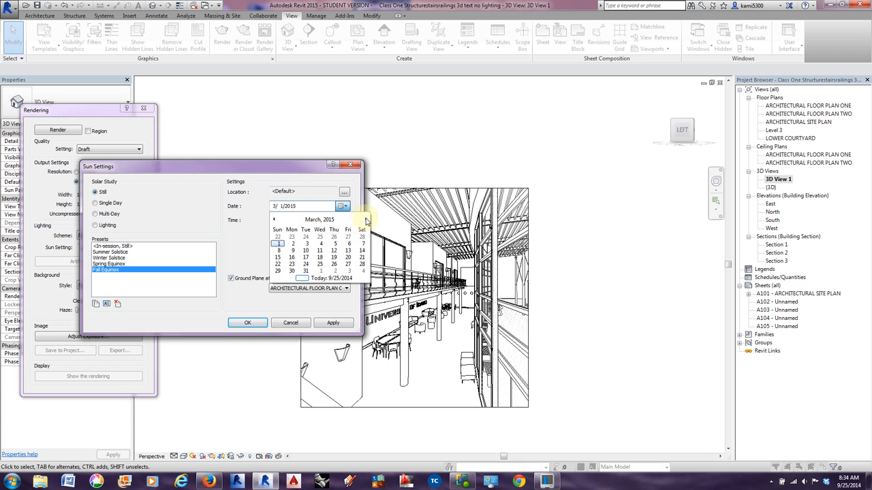
click(250, 216)
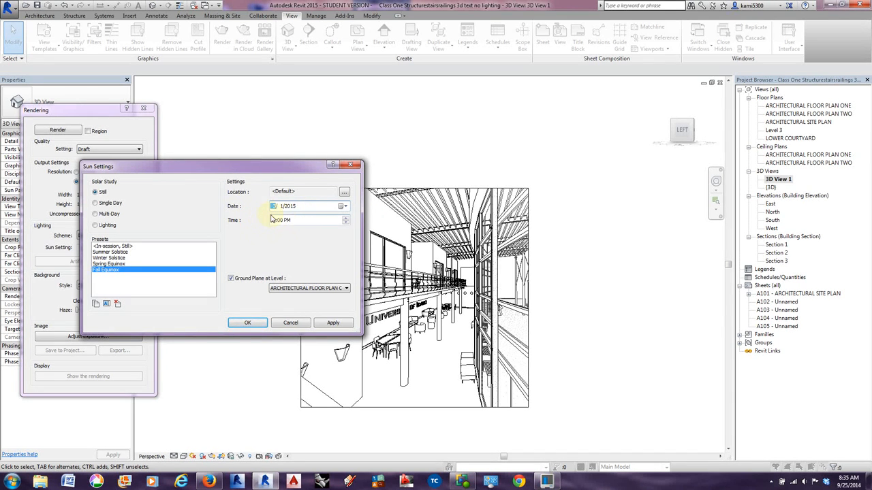
click(342, 205)
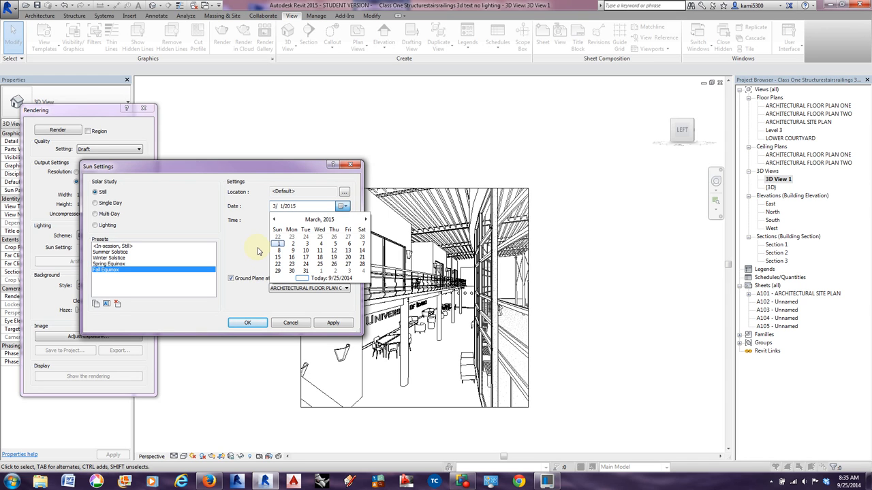
click(255, 171)
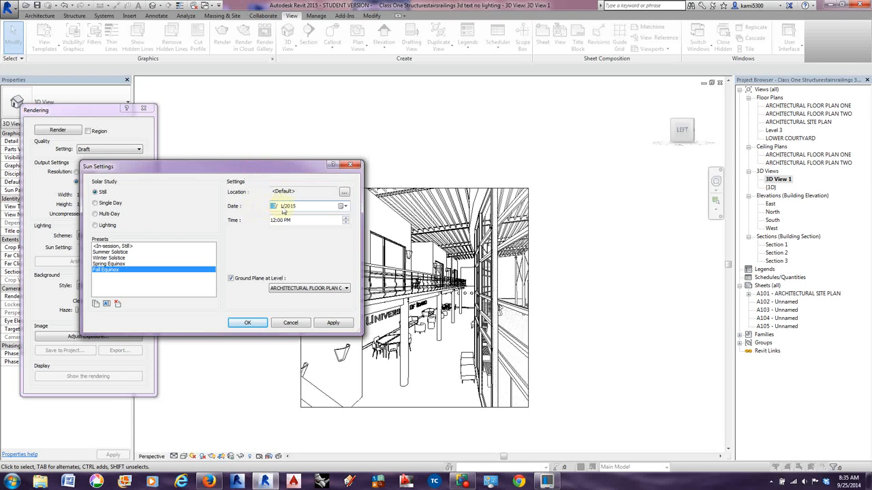
Set the project address to Moscow, ID and continue with the entered address for the selected map location.
click(344, 193)
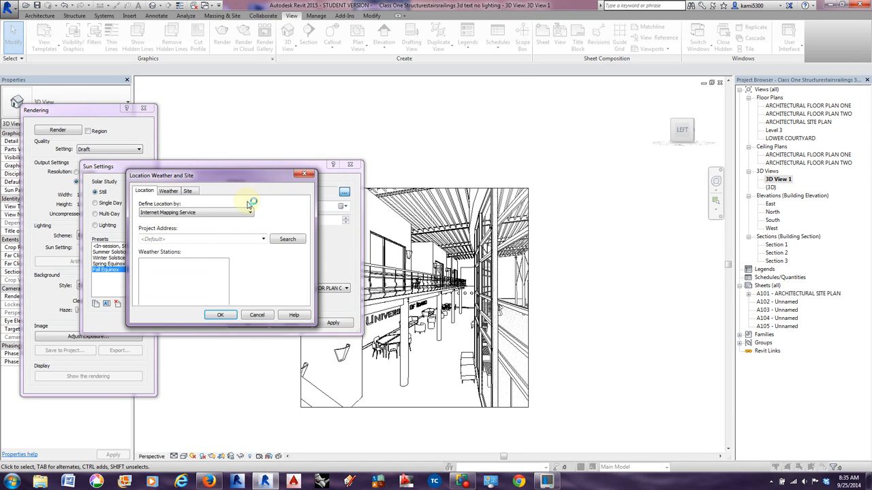
click(198, 175)
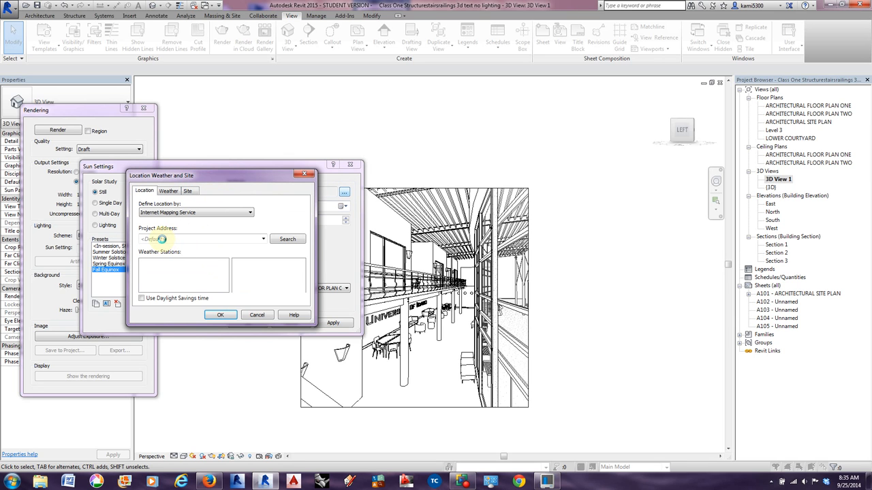
click(209, 238)
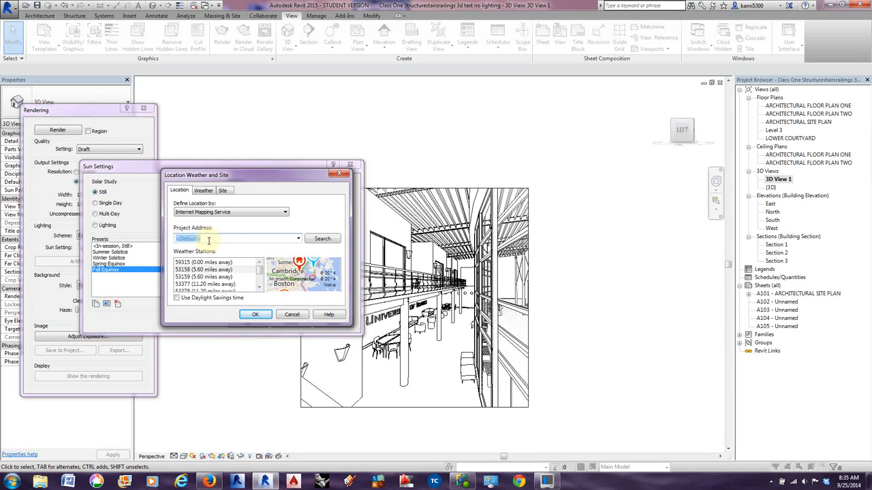
text(Moscow, ID)
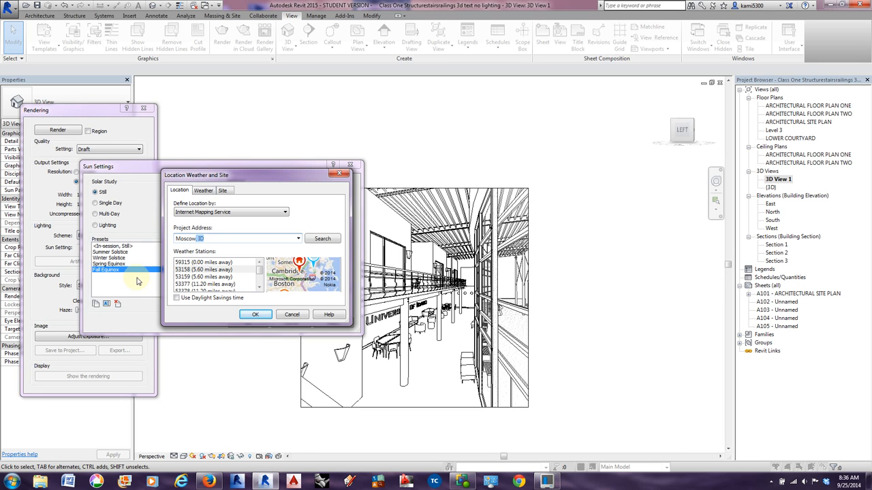
click(318, 240)
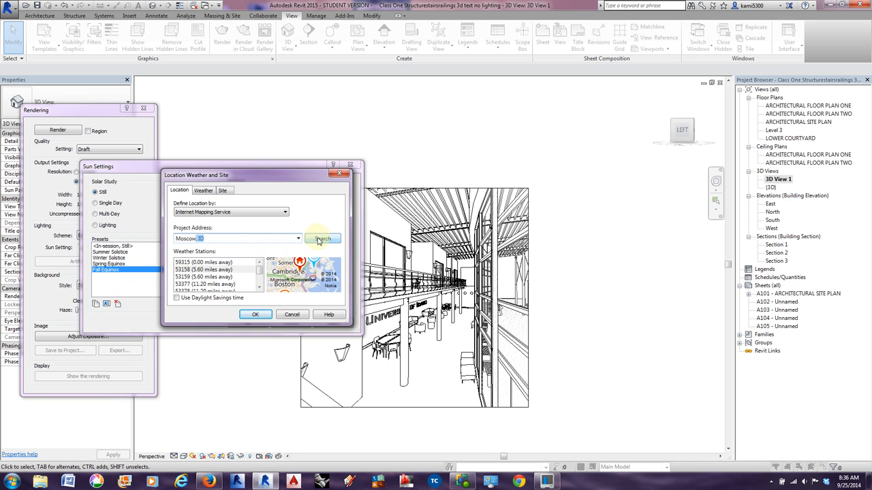
click(255, 314)
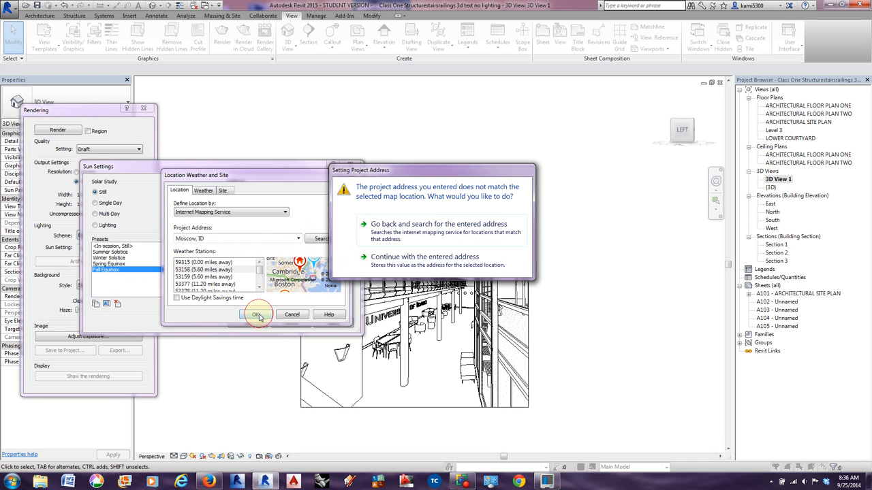
click(409, 259)
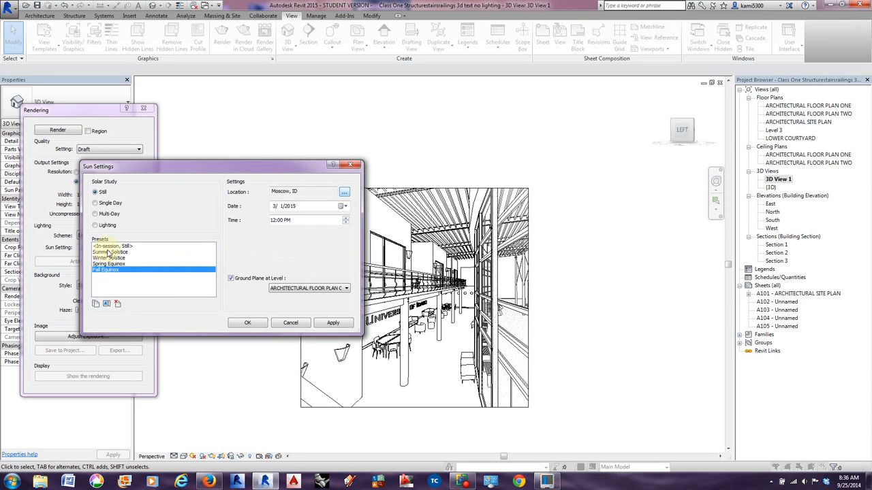
Examine the Still study's solstice and equinox presets and the Single Day and Multi-Day solar study options.
click(109, 252)
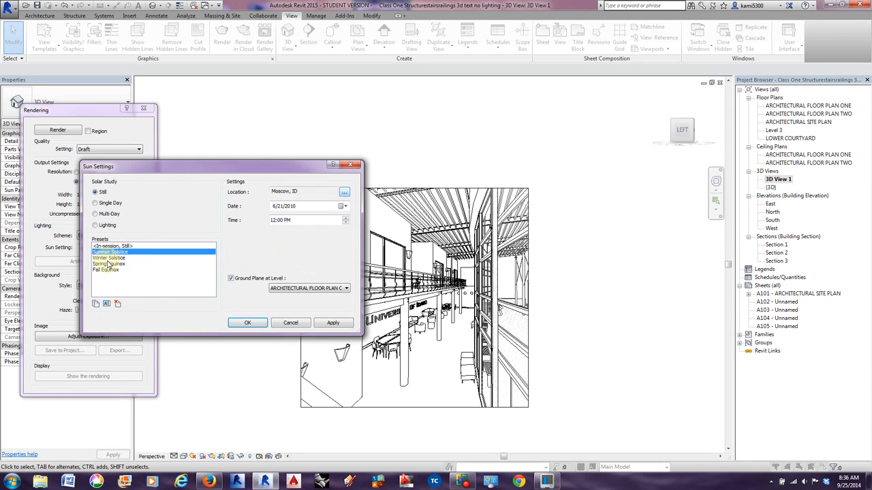
click(109, 258)
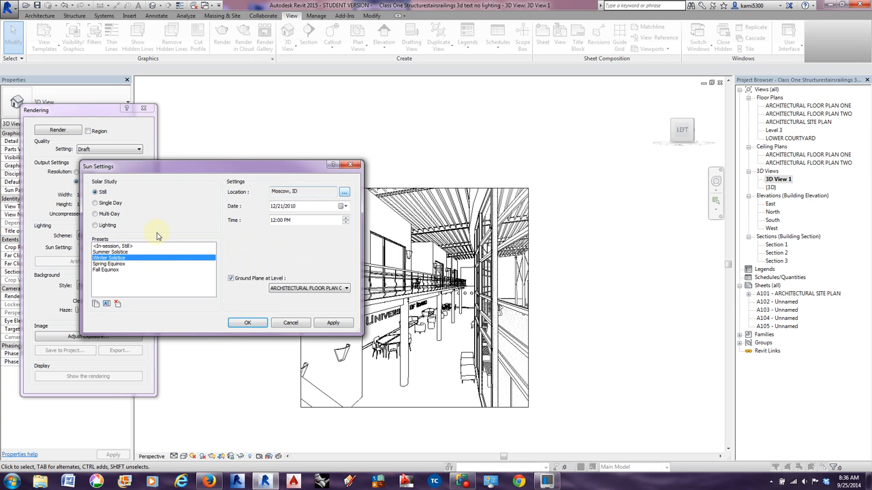
click(105, 252)
click(105, 258)
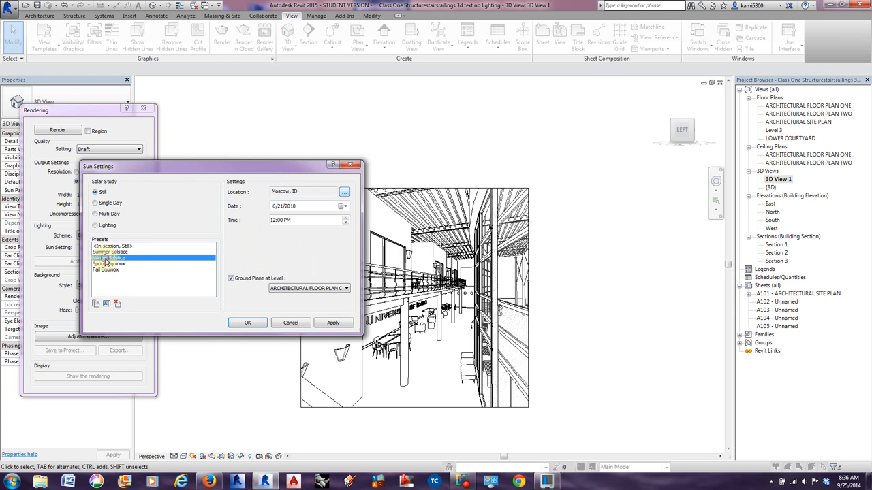
click(104, 264)
click(104, 271)
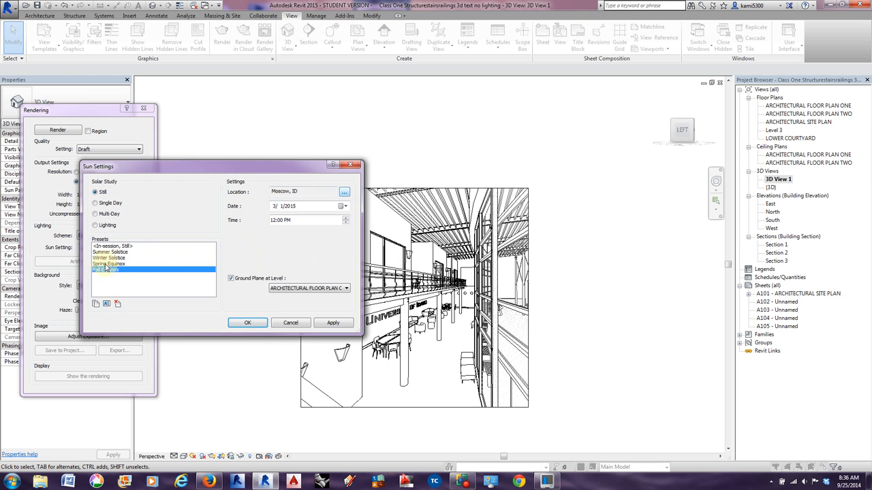
click(105, 264)
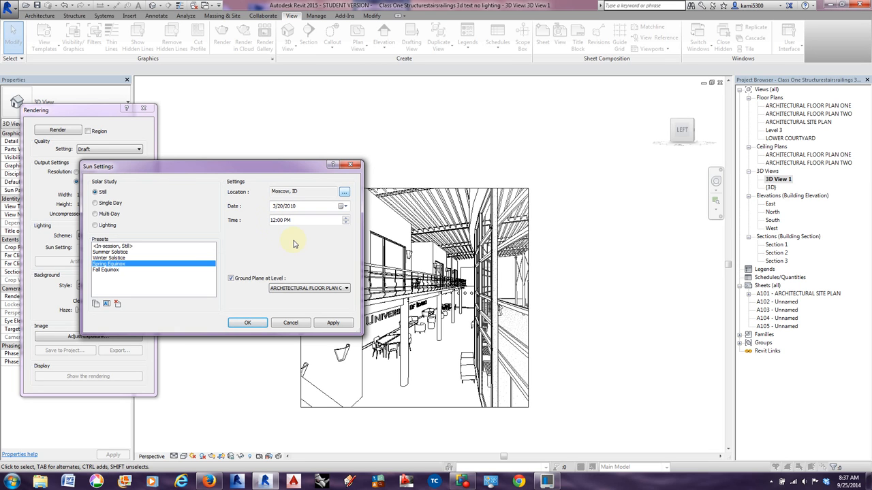
click(95, 203)
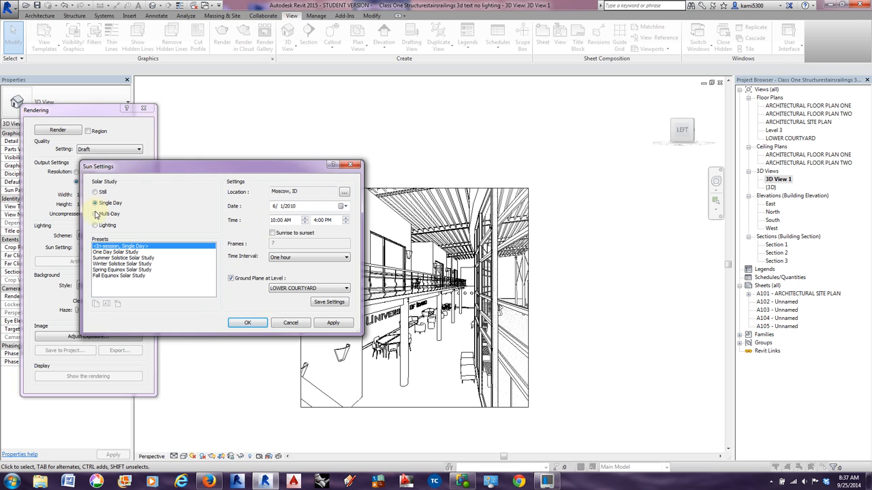
click(96, 214)
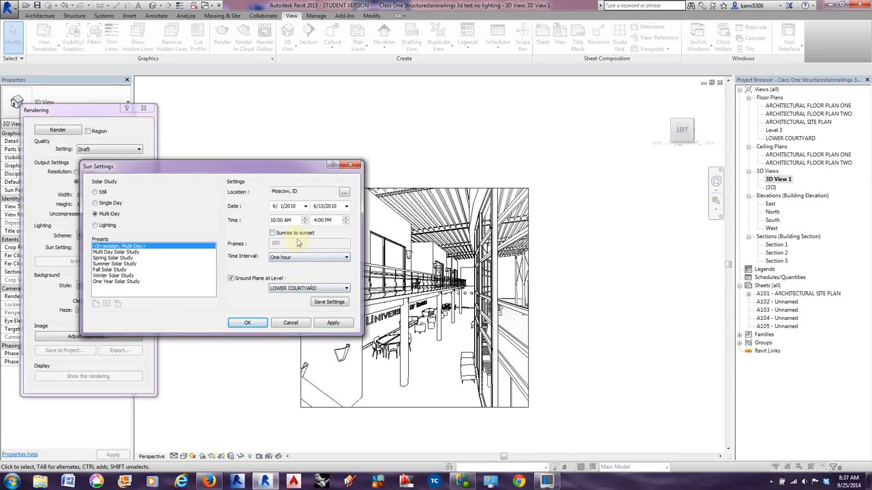
Switch the solar study back to Still, choose the Winter Solstice preset and accept the sun settings.
click(97, 192)
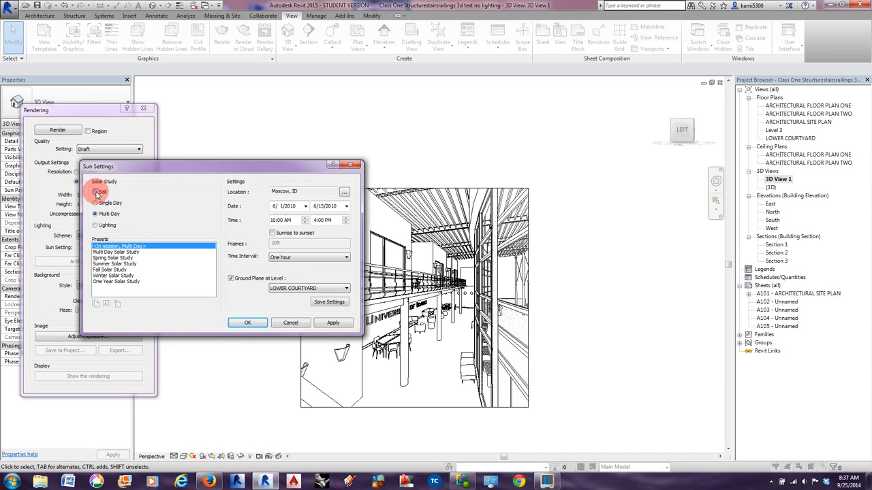
click(99, 204)
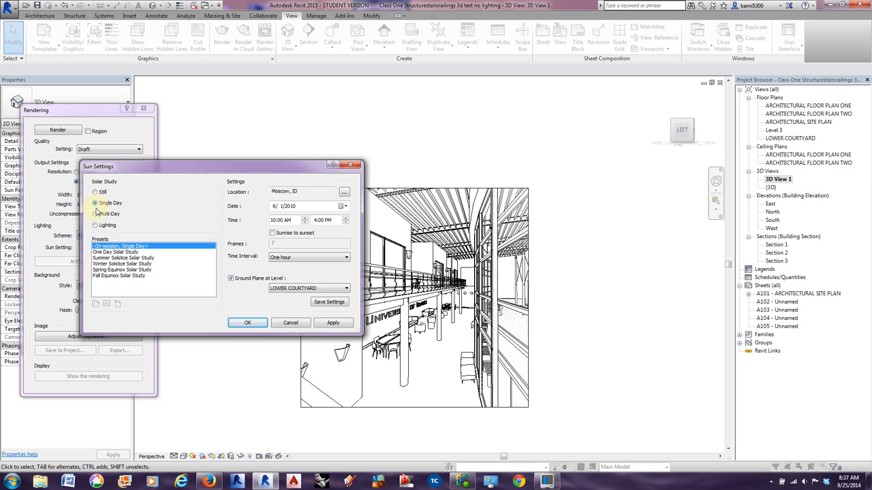
click(95, 215)
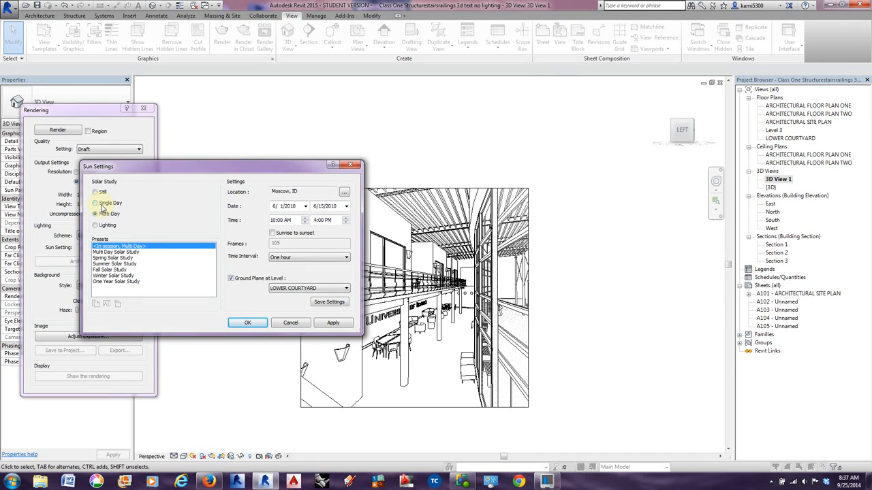
click(96, 193)
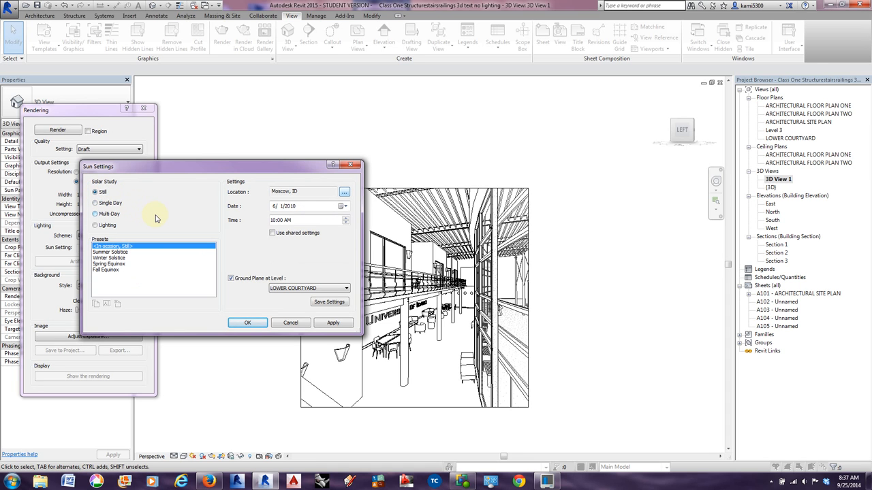
click(342, 207)
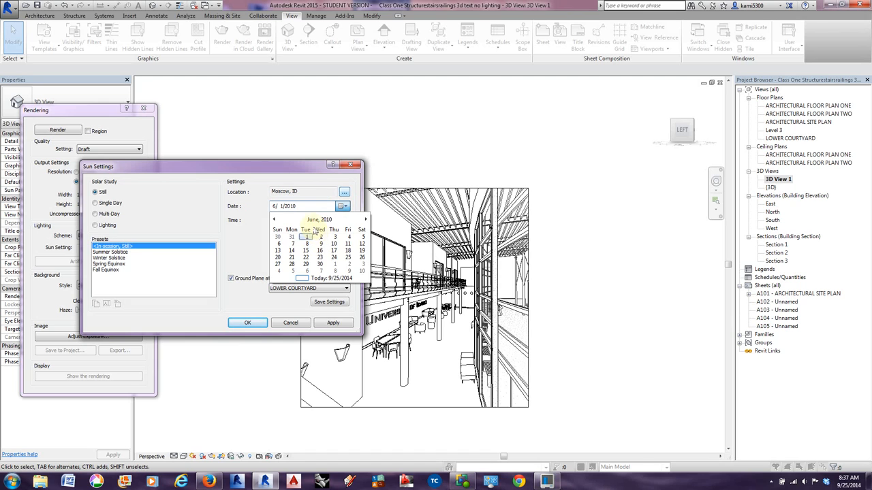
click(101, 259)
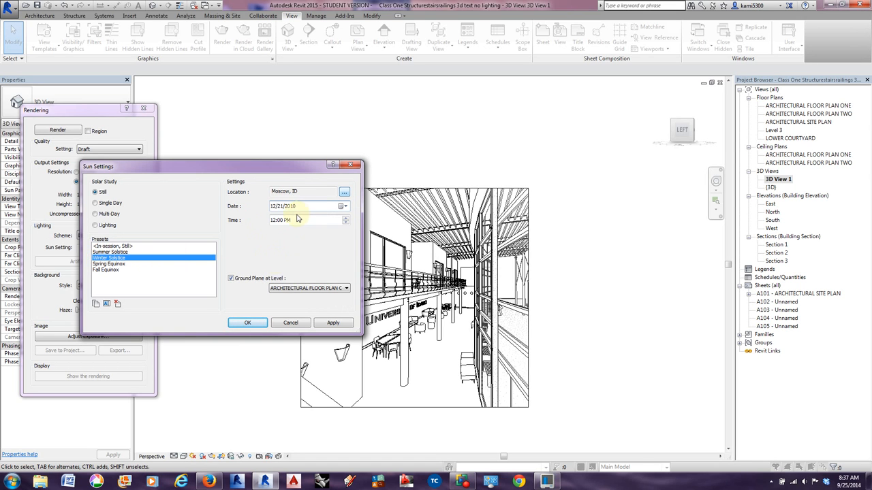
click(331, 324)
click(247, 325)
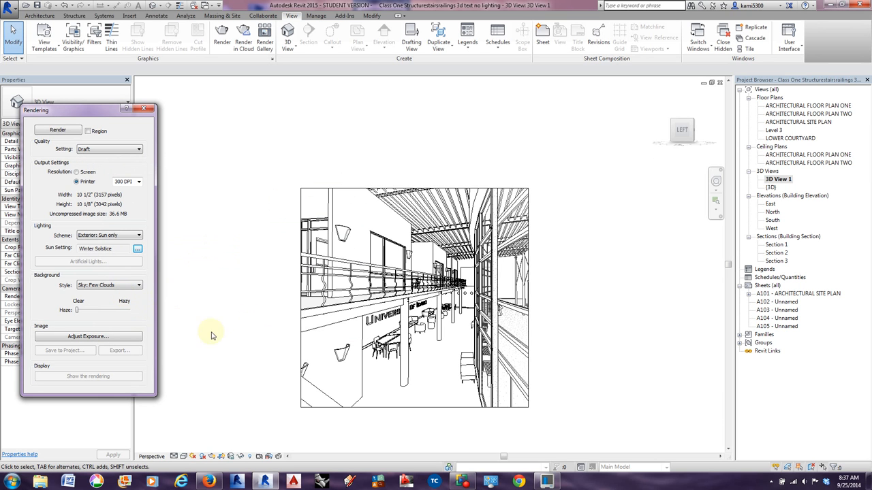
Open the Graphic Display Options for the perspective view, expand the lighting settings and check the sun setting without changing it.
click(184, 457)
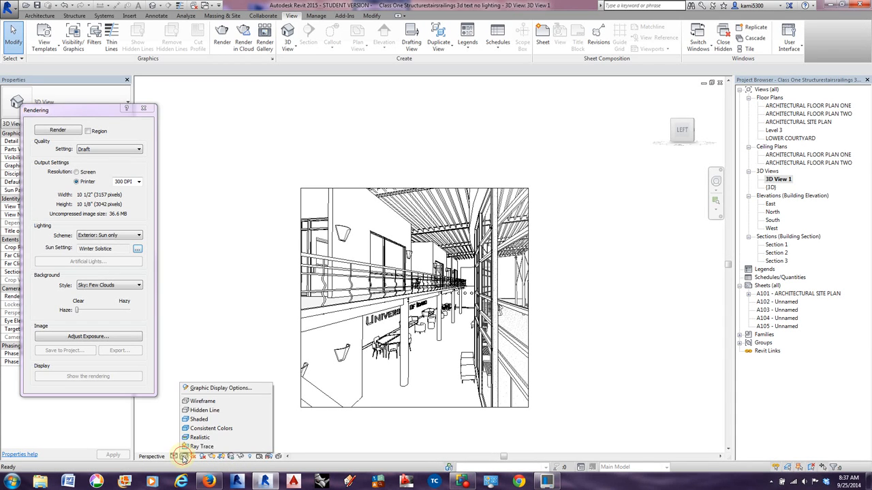
click(200, 388)
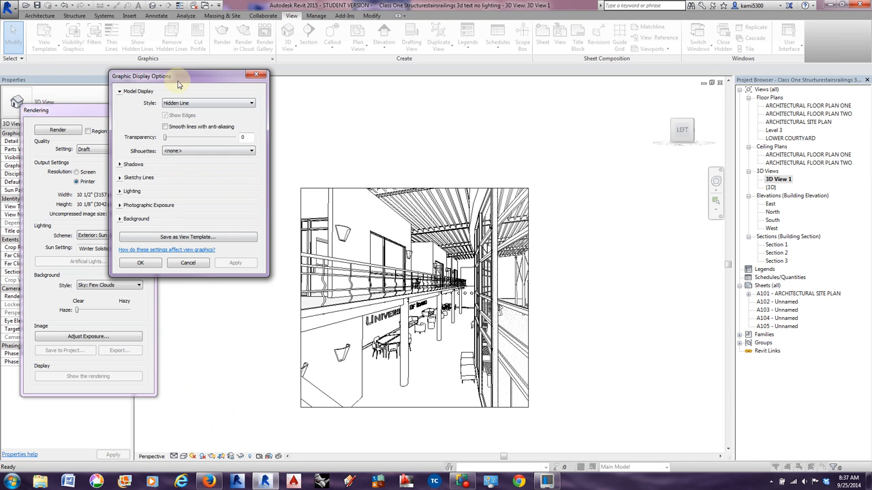
drag(171, 76, 252, 112)
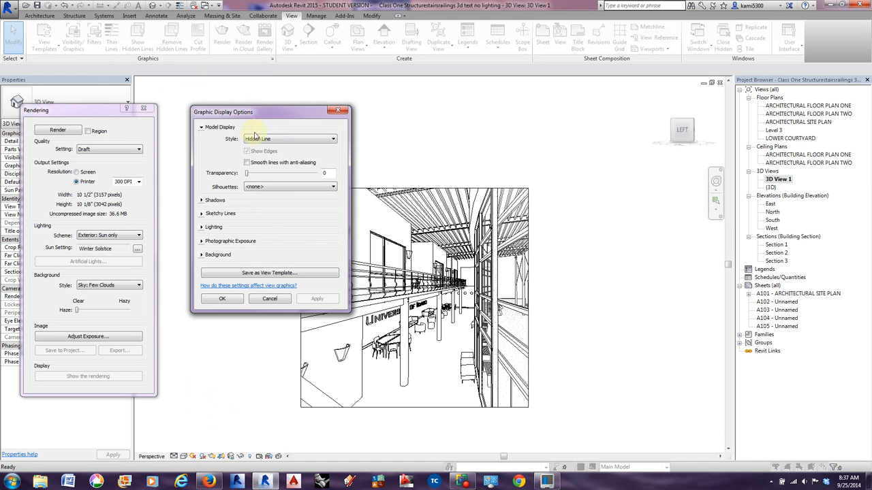
click(203, 228)
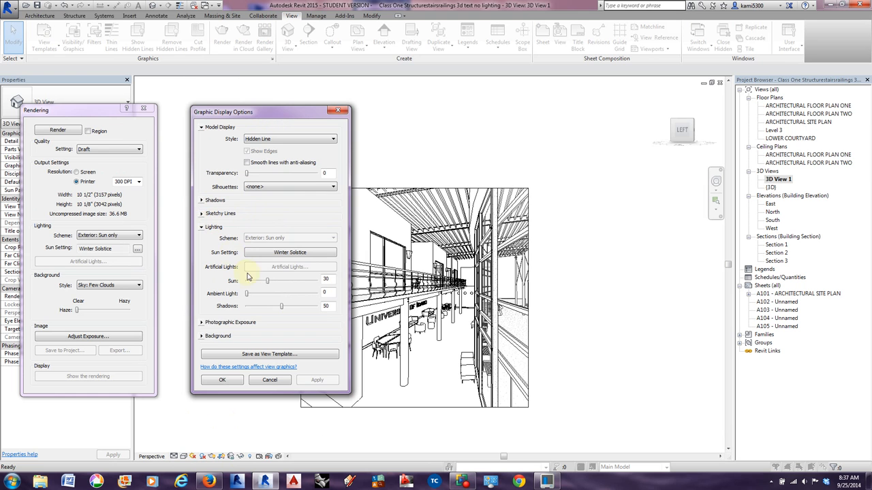
click(284, 253)
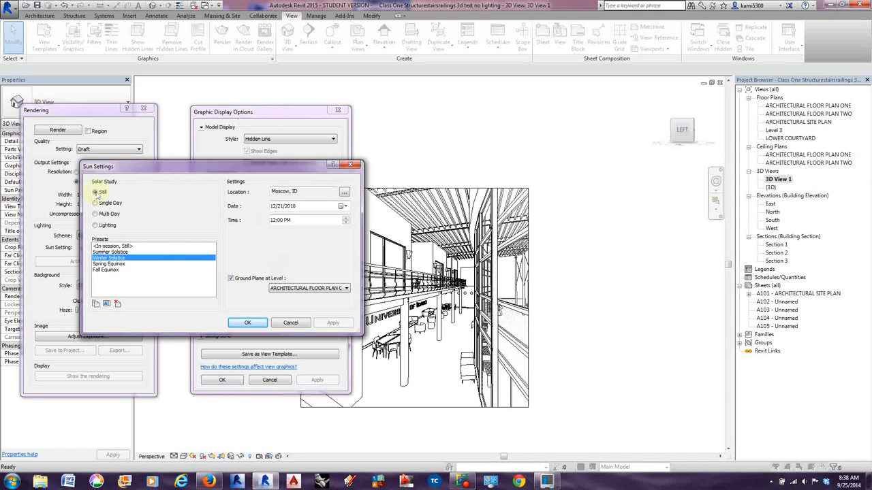
click(279, 324)
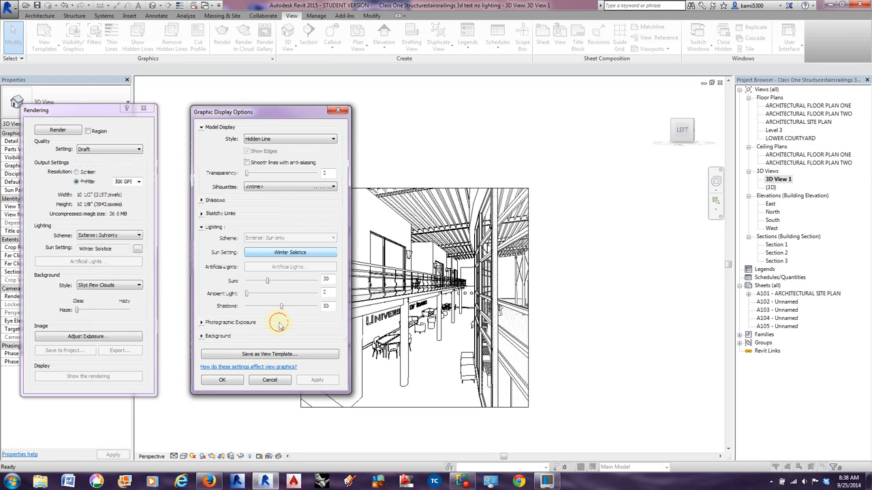
Set the model display style to Realistic and apply it to the perspective view.
drag(245, 121, 593, 129)
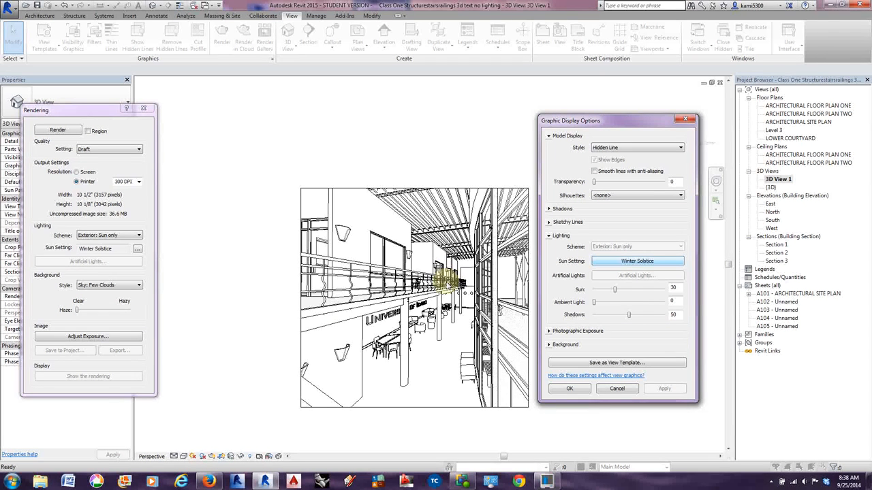
click(610, 148)
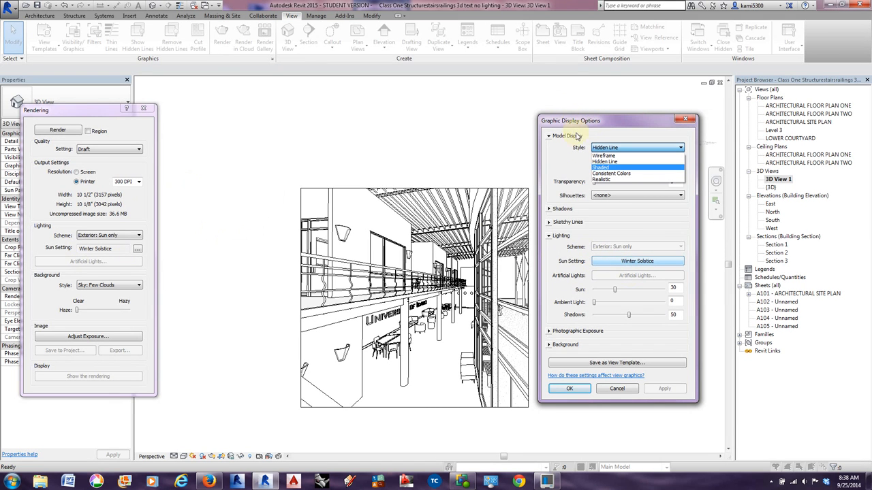
click(610, 181)
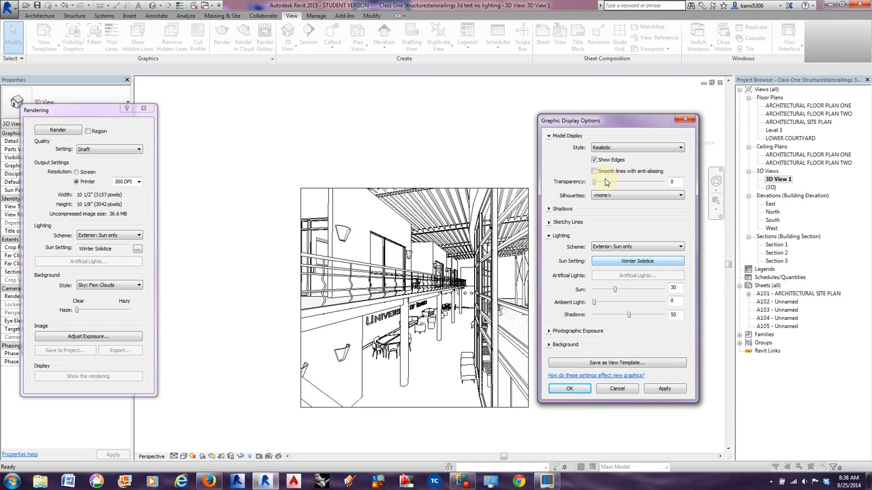
click(665, 390)
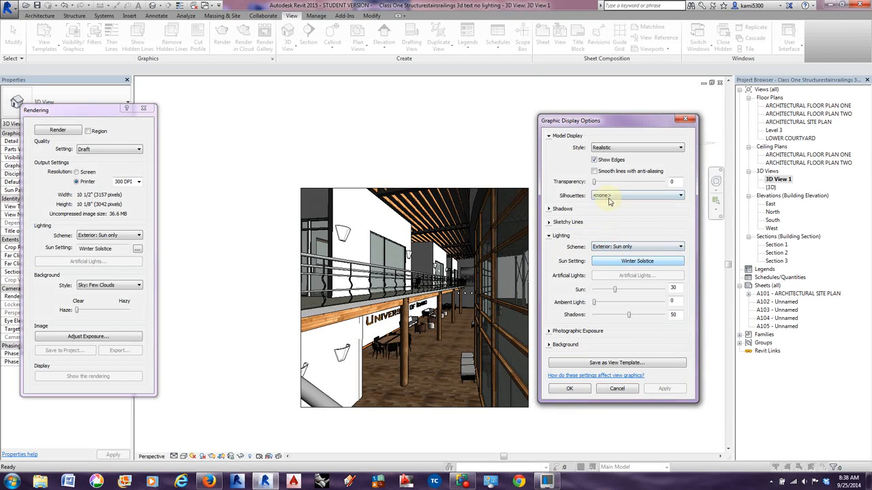
Turn on cast shadows and ambient shadows for the view, apply them and check the Winter Solstice sun settings.
click(551, 208)
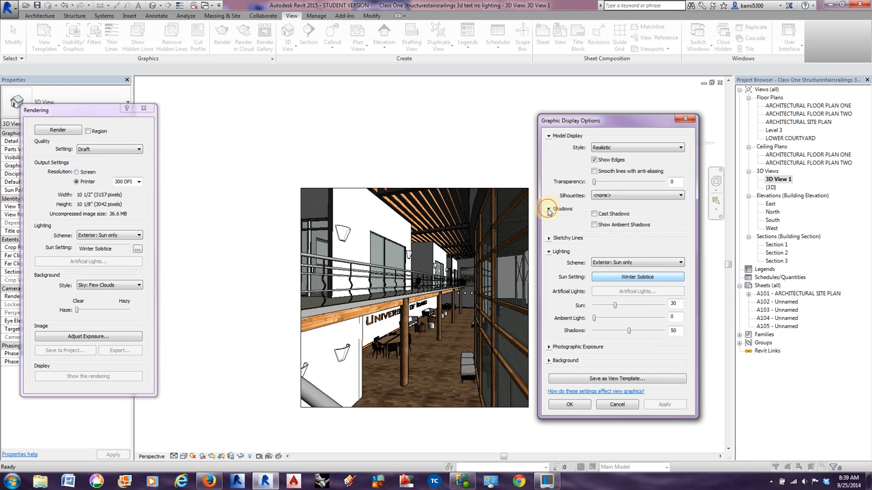
click(594, 214)
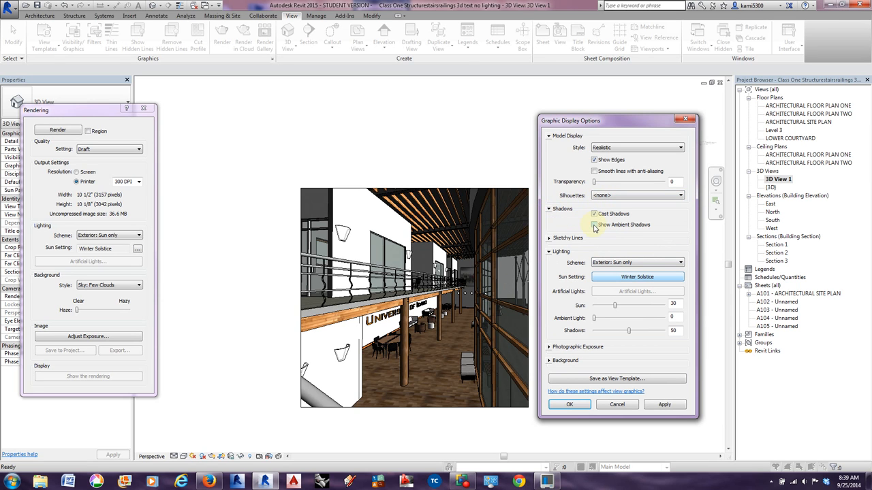
click(594, 224)
click(665, 404)
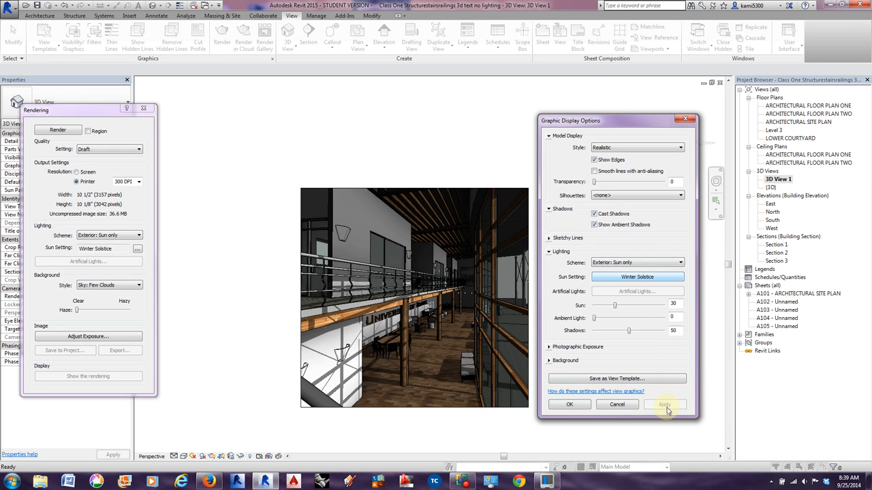
click(624, 278)
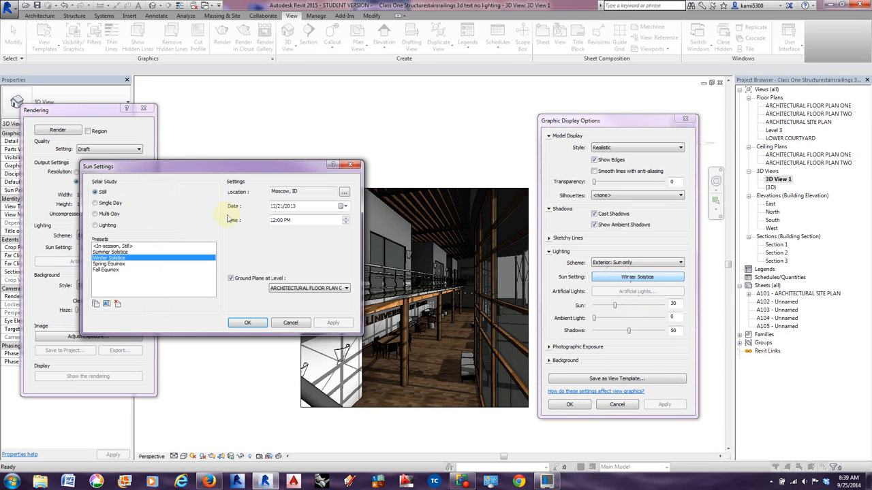
click(248, 323)
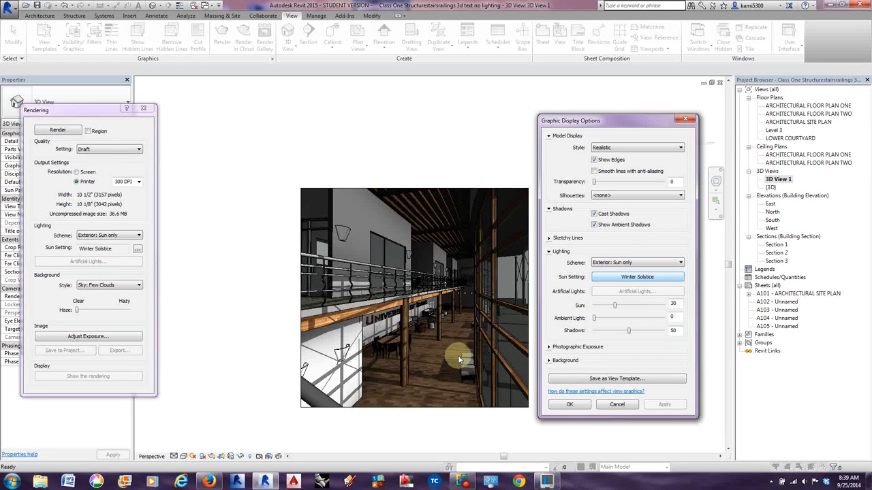
Reduce the shadows intensity to 8 and try ambient light at 31 and 19, ending on 4, applying each change.
drag(632, 333, 616, 319)
click(659, 405)
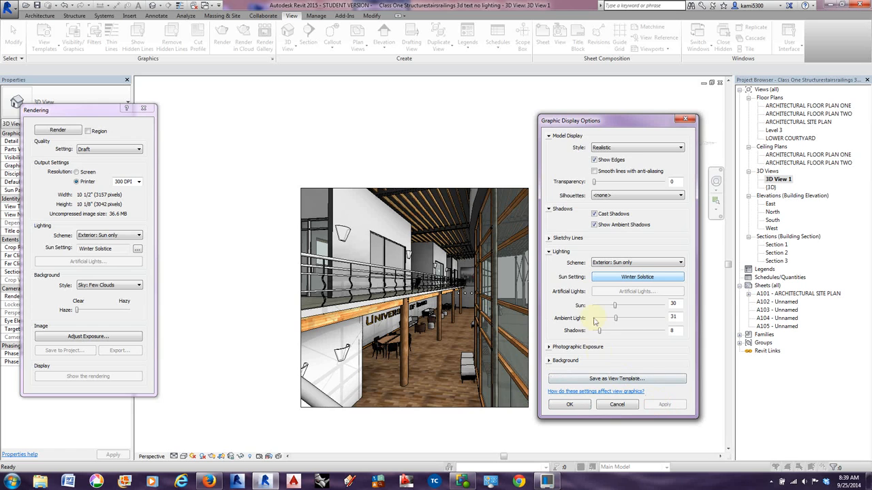
drag(615, 322, 607, 319)
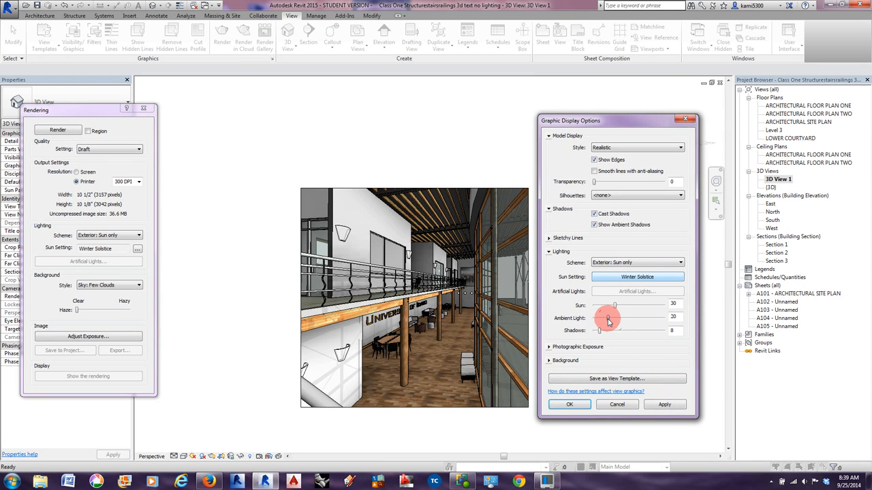
click(666, 404)
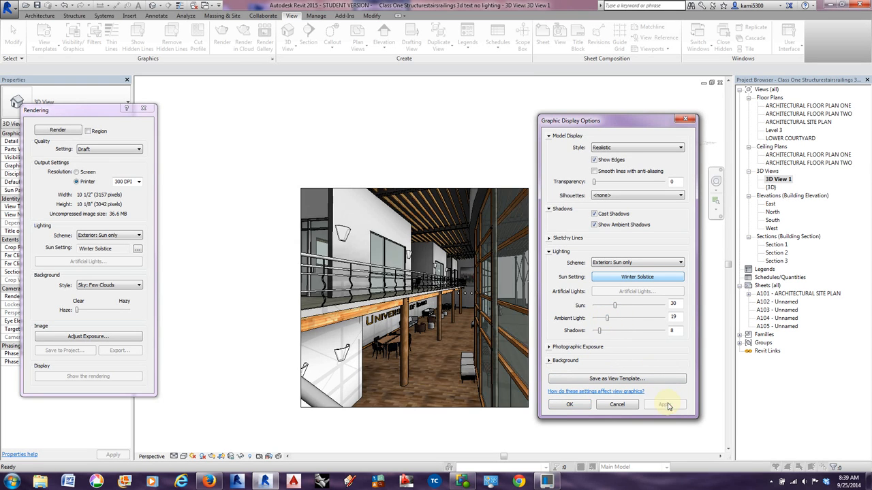
drag(607, 323, 596, 318)
click(662, 405)
click(662, 405)
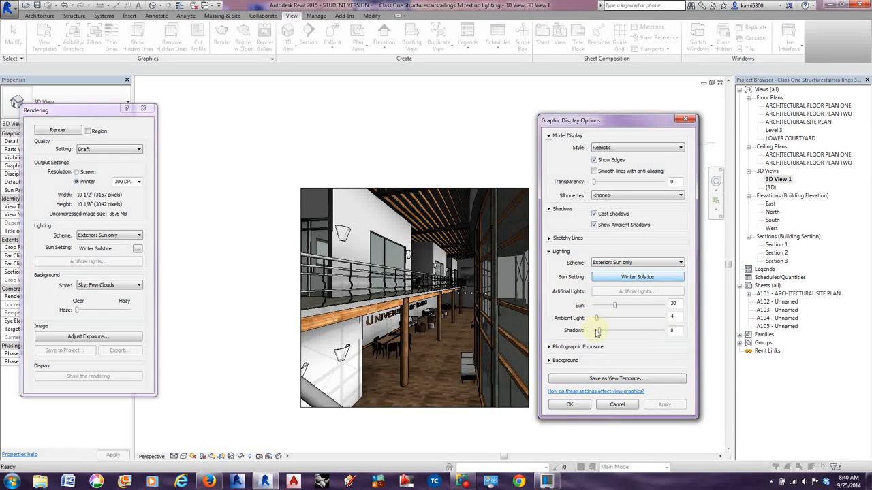
Enable sketchy lines with a jitter of 4 and an extension of 2, and apply them to the view.
click(555, 237)
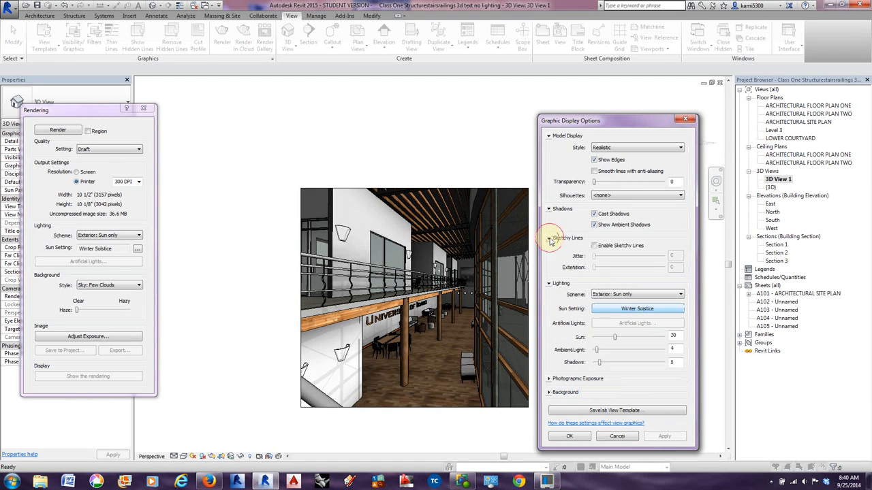
click(594, 246)
drag(596, 258, 611, 269)
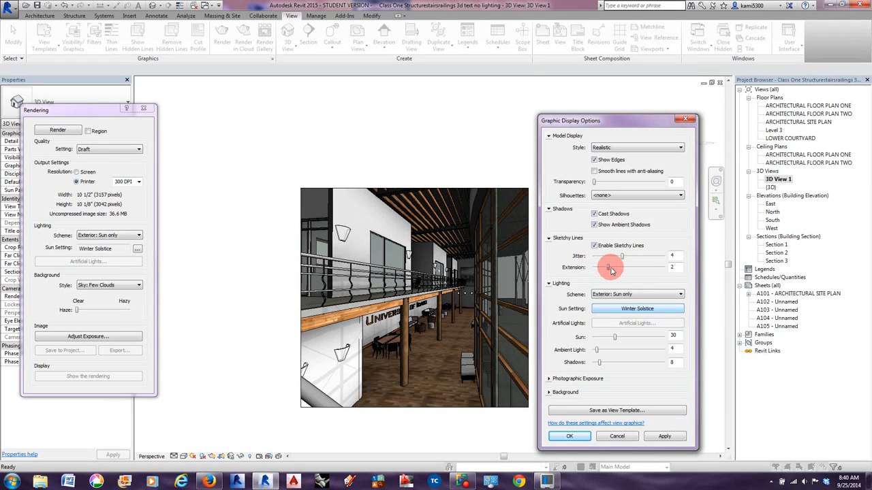
click(670, 438)
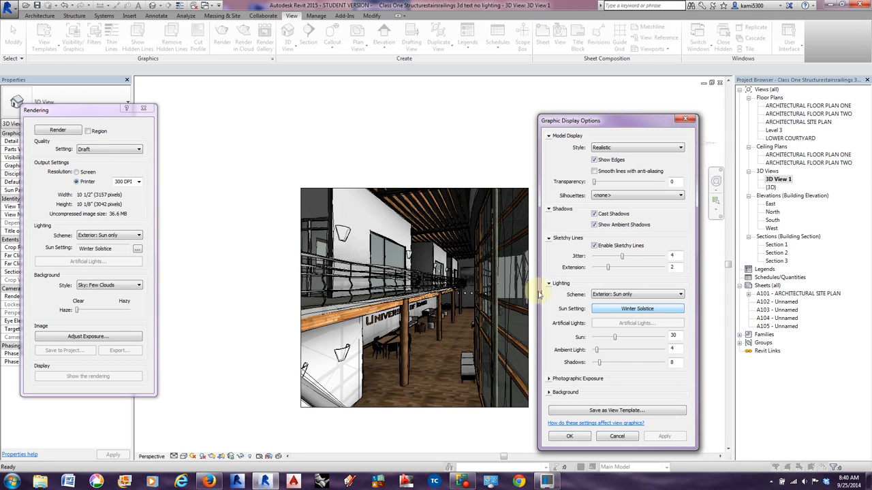
Set the model display style to Hidden Line and apply it to the view.
click(605, 147)
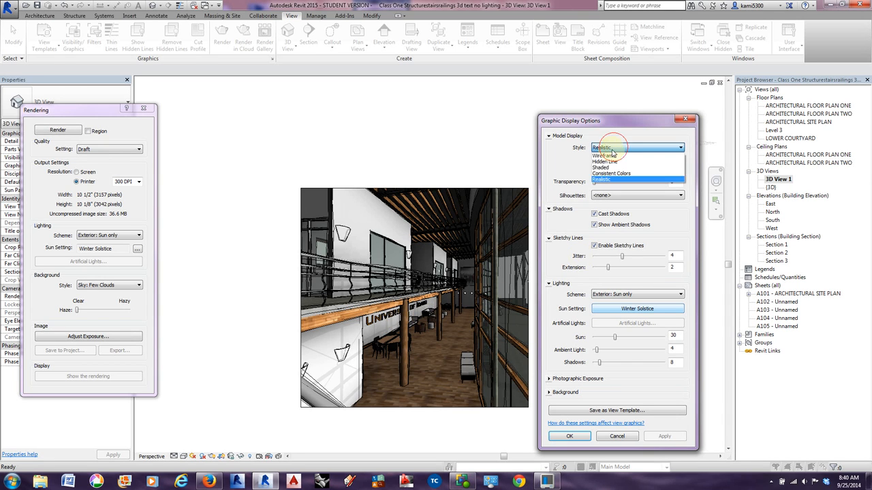
click(609, 163)
click(663, 436)
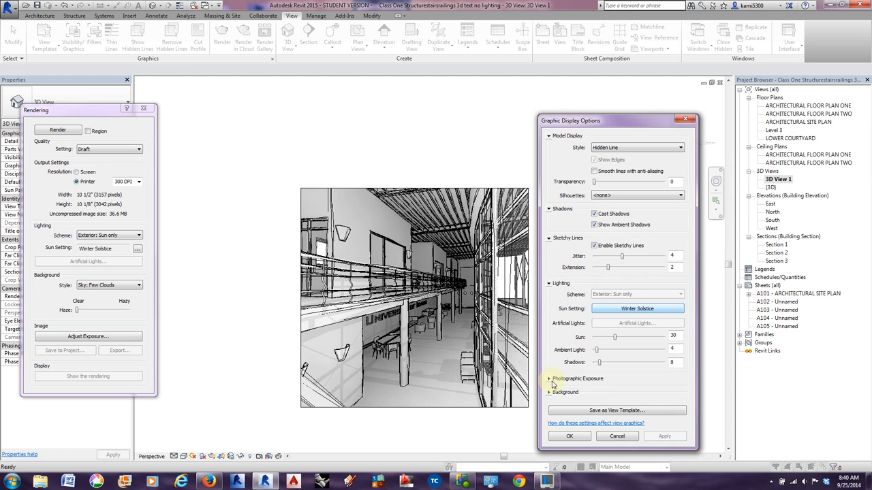
Examine the photographic exposure and background options of the Graphic Display Options.
click(550, 380)
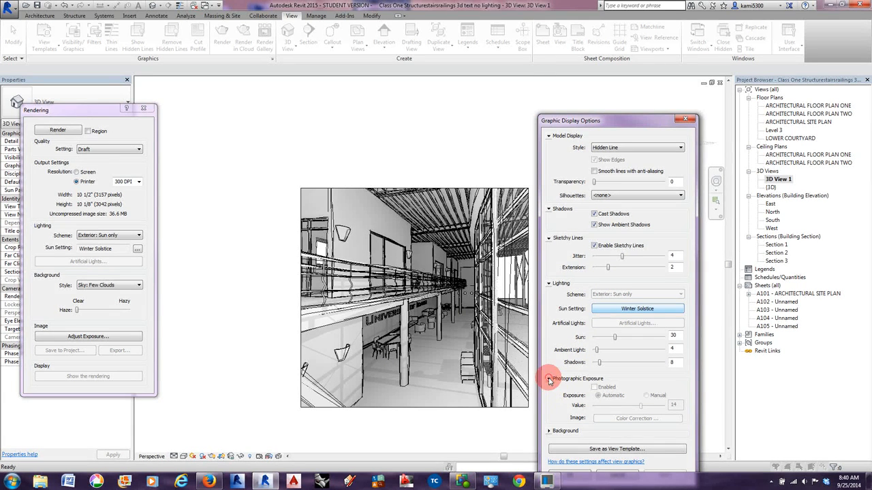
click(549, 379)
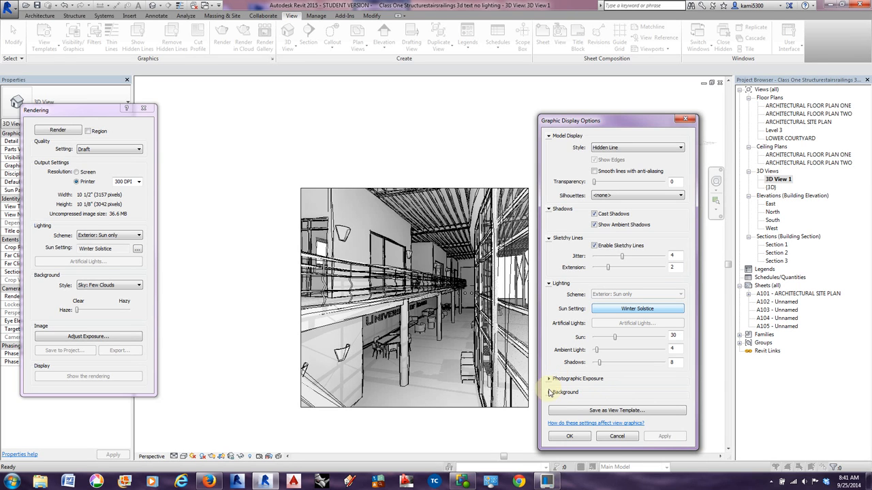
click(550, 392)
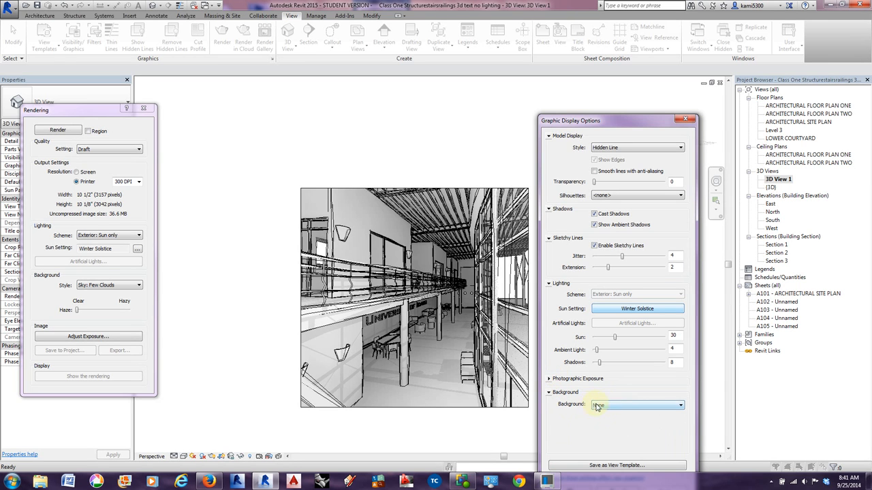
click(549, 393)
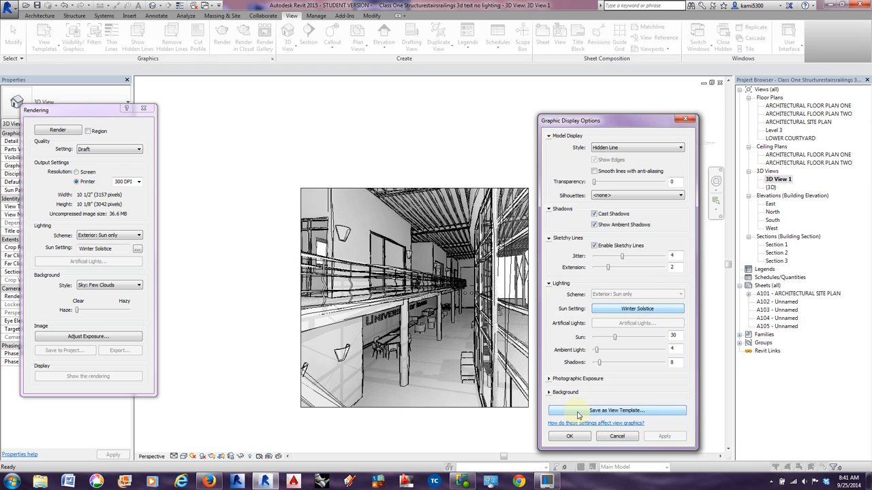
Set the perspective view's model transparency to 28, apply it and accept the graphic display options.
click(578, 410)
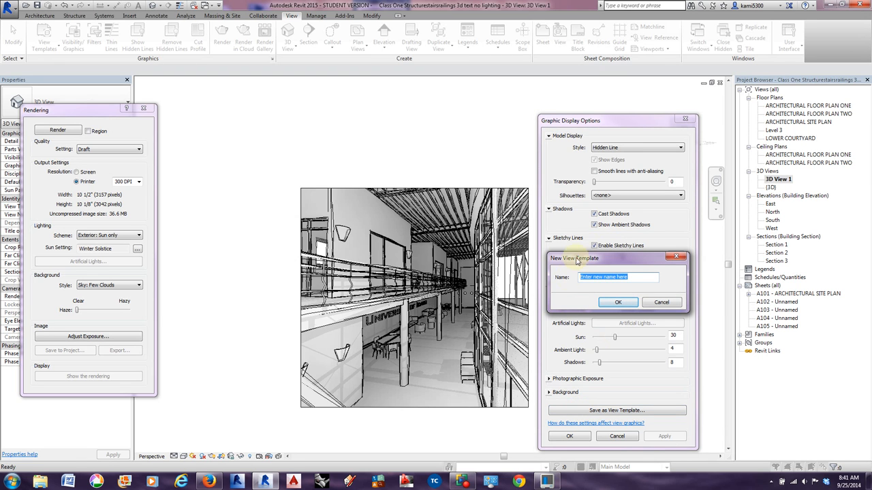
click(657, 303)
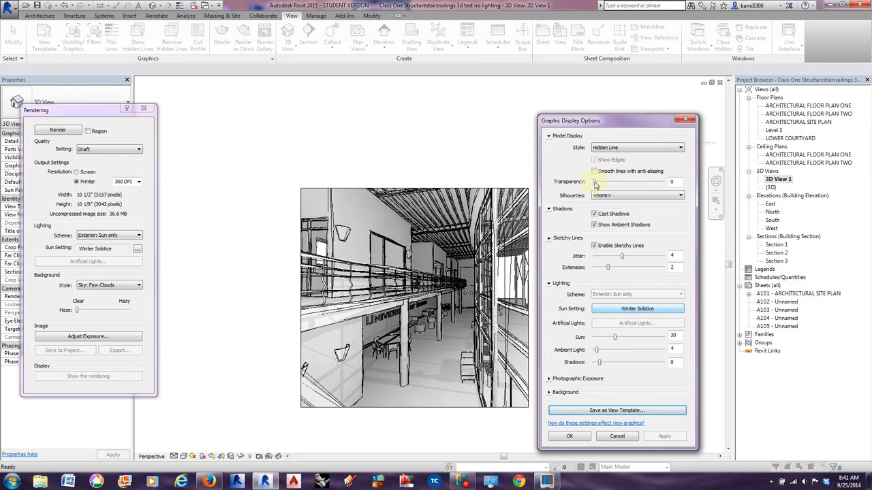
drag(594, 182, 615, 183)
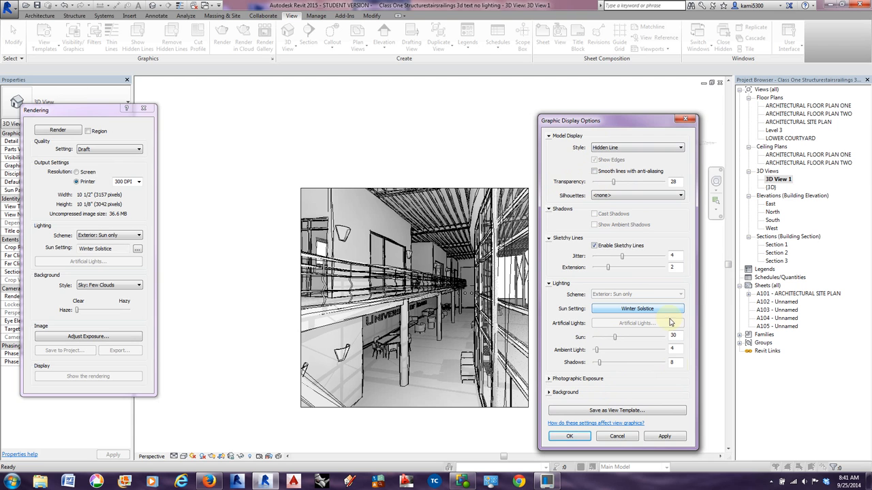
click(666, 436)
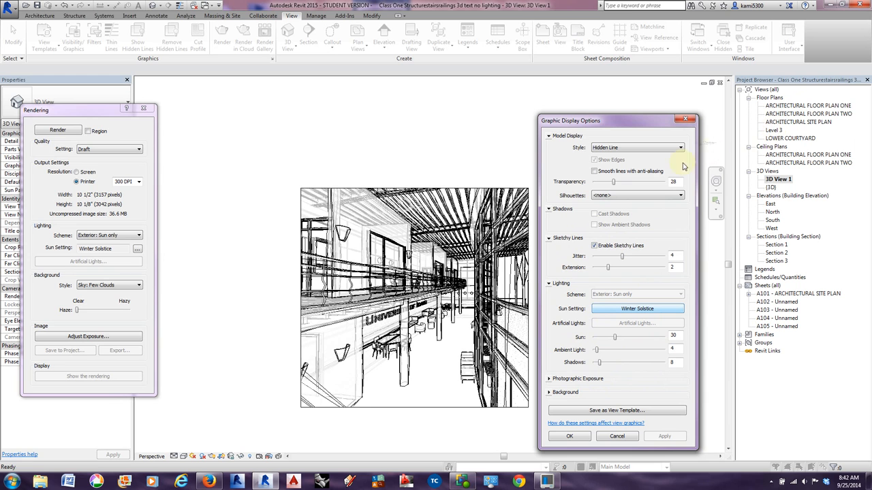
click(570, 436)
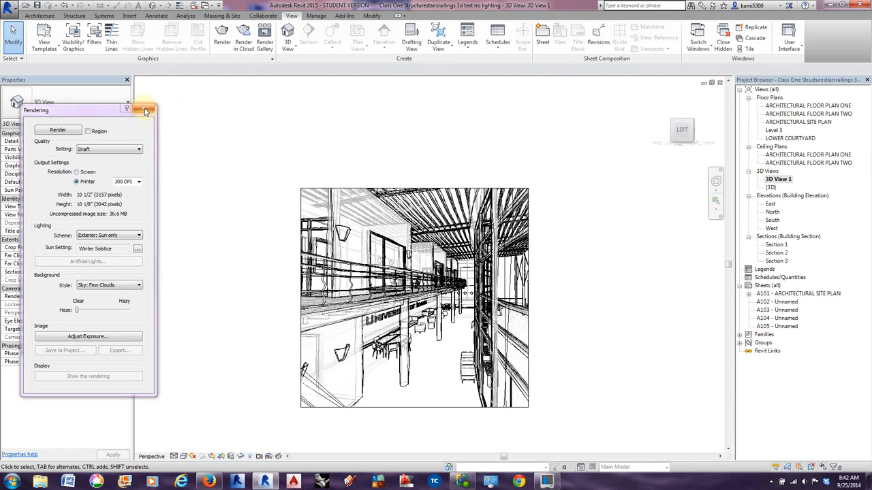
Open the ARCHITECTURAL FLOOR PLAN ONE view and bring up its Graphic Display Options.
double_click(784, 106)
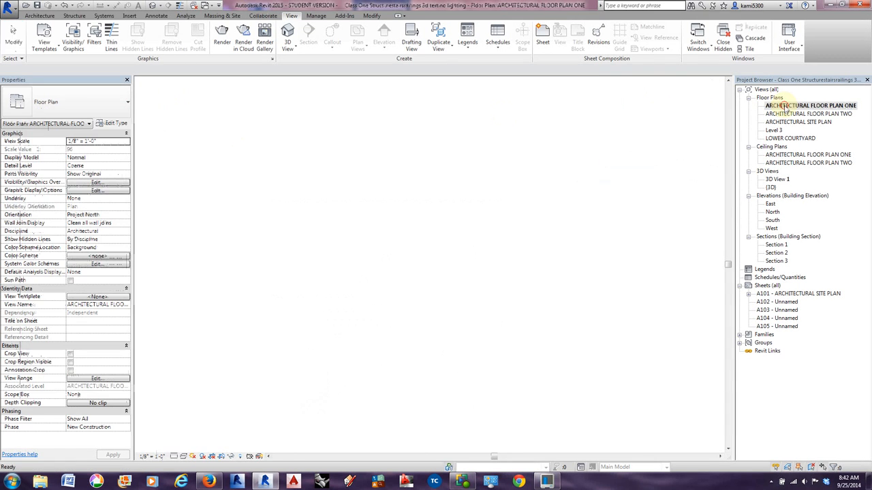
click(174, 457)
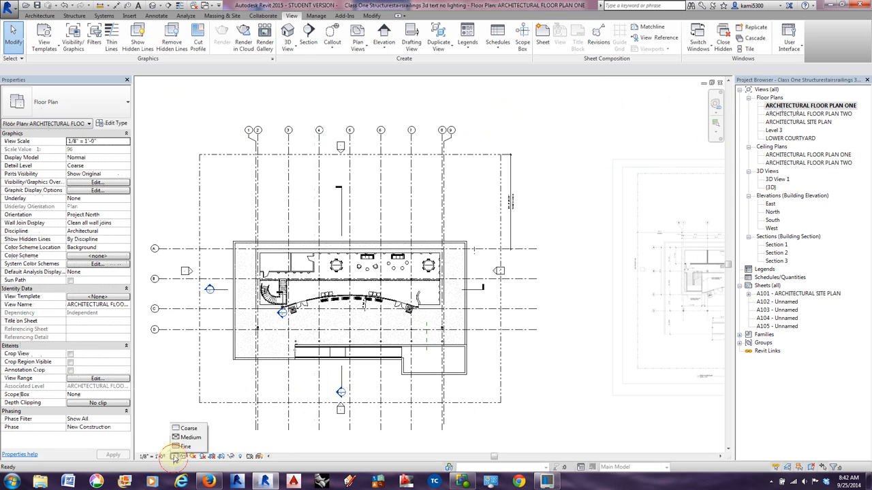
click(184, 457)
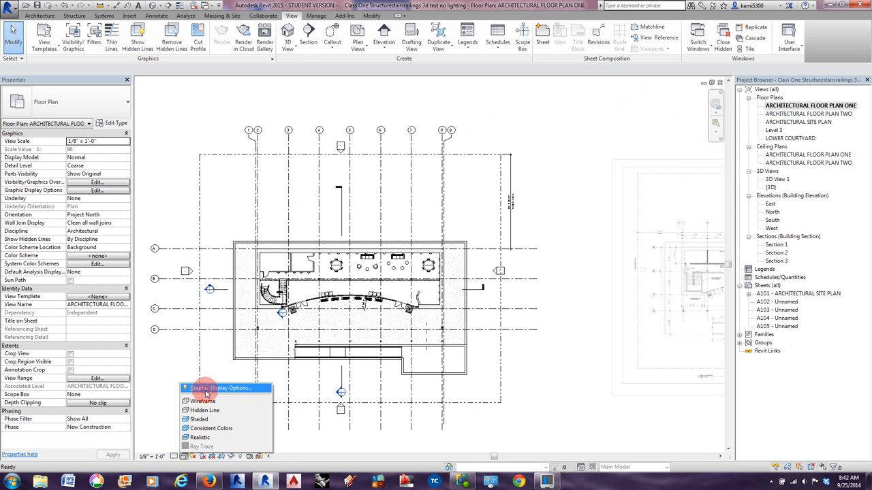
click(207, 389)
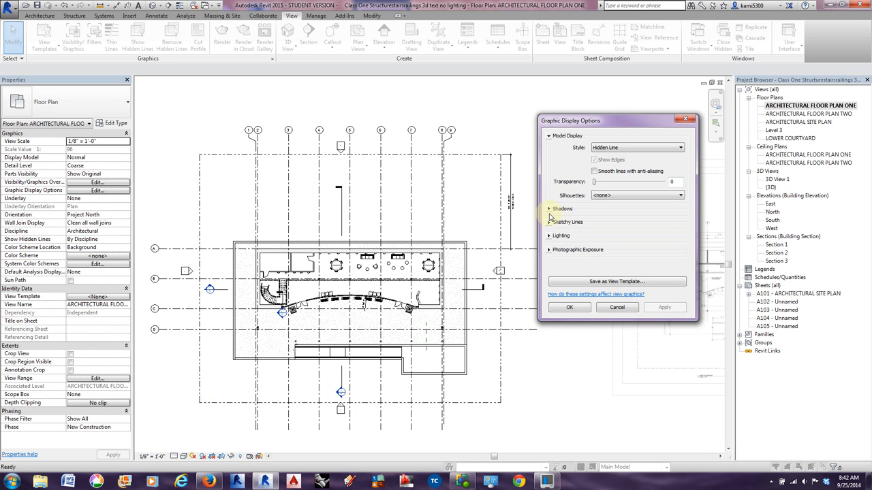
Turn on cast shadows and ambient shadows for the floor plan and apply them.
click(549, 236)
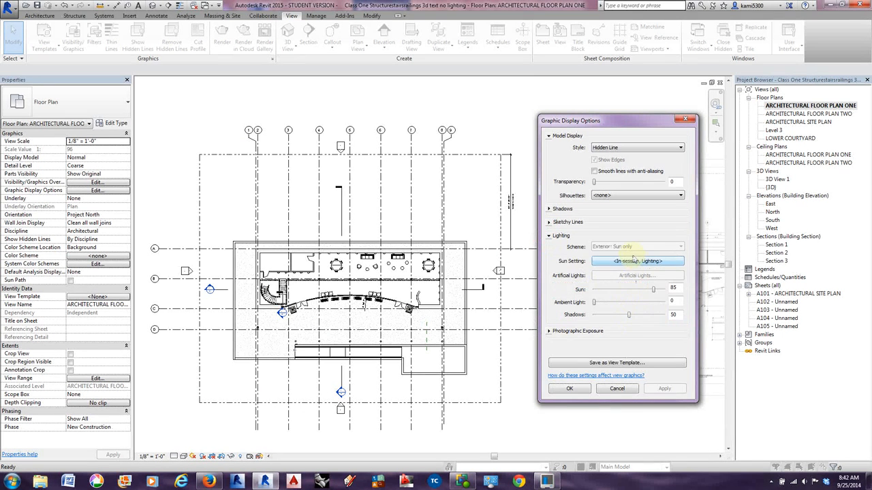
click(556, 209)
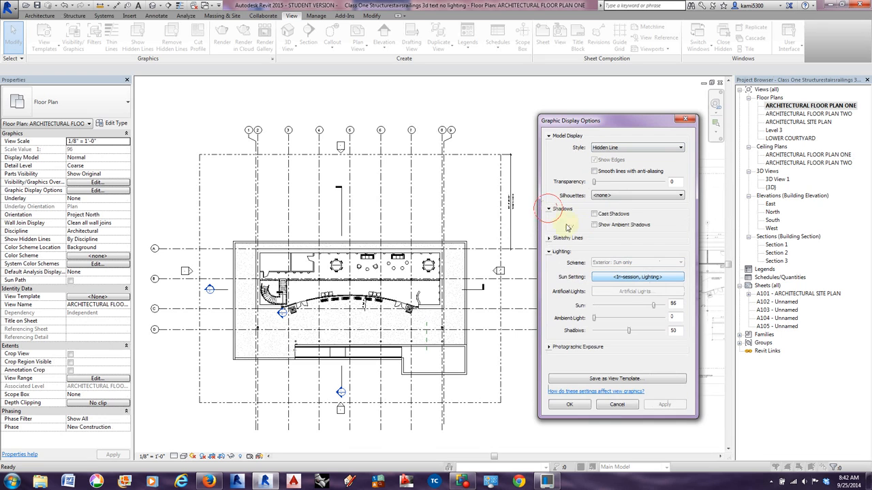
click(595, 226)
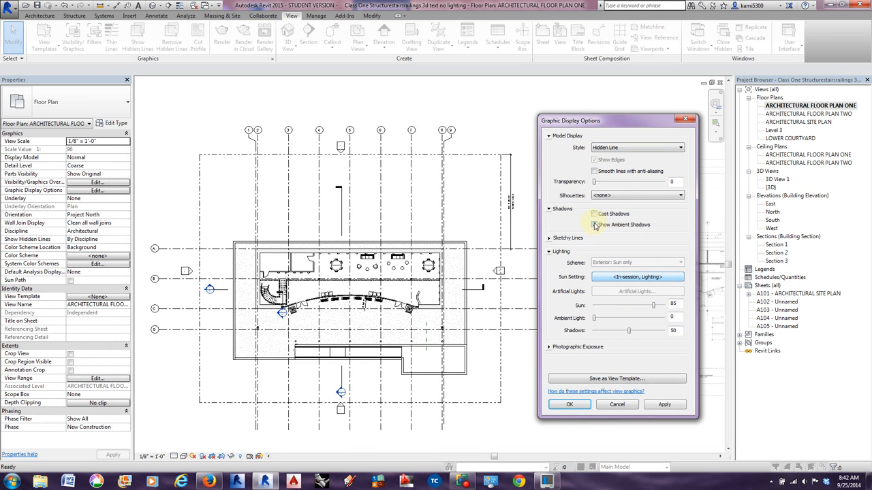
click(594, 214)
click(664, 405)
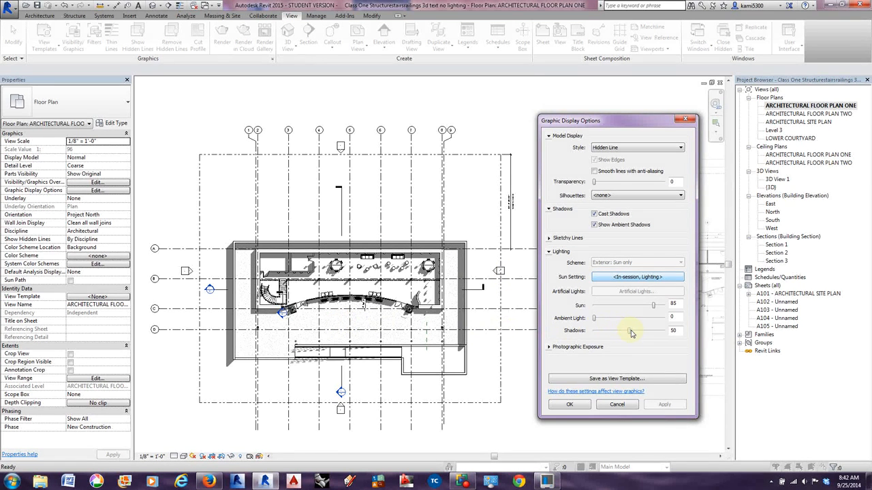
Set the floor plan's shadows intensity to 12 and its ambient light to 13, applying each change.
drag(632, 333, 602, 332)
click(664, 405)
click(664, 405)
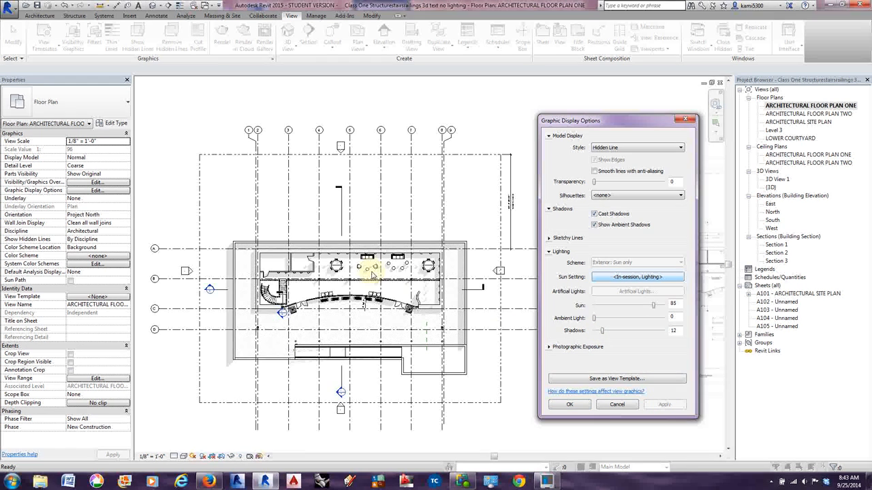
drag(594, 318, 604, 318)
click(665, 405)
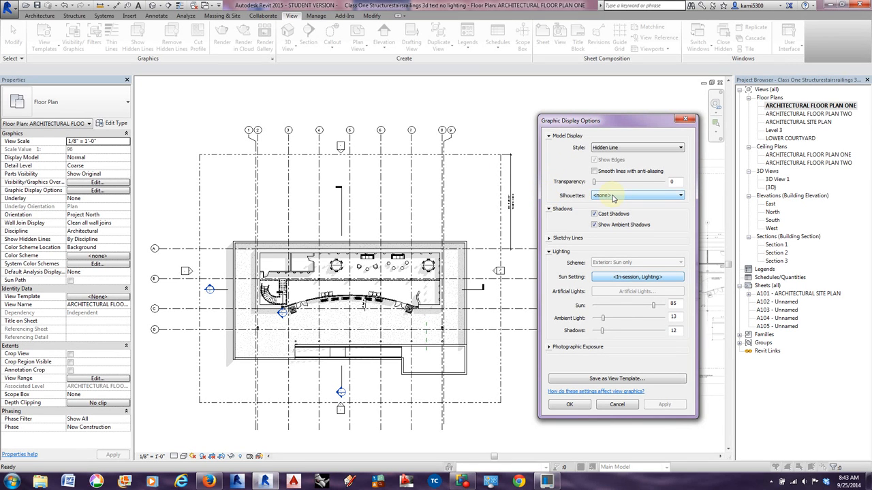
Set the floor plan's silhouettes to Wide Lines and apply the change.
click(612, 197)
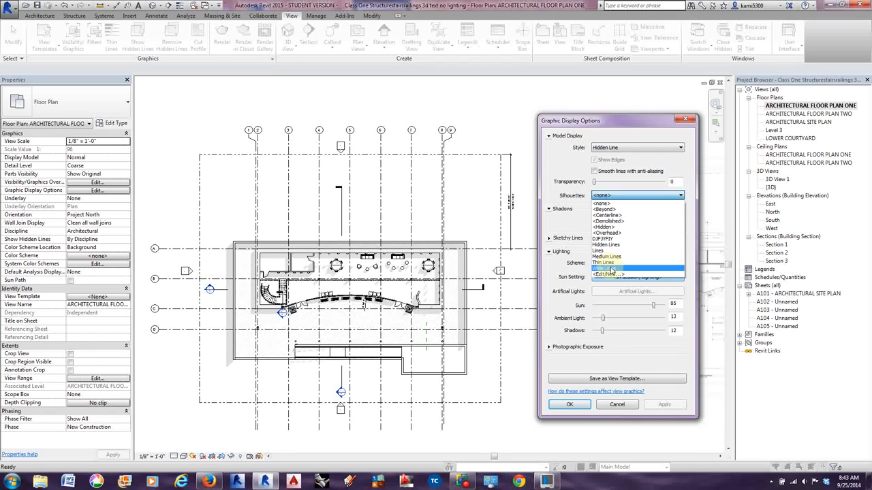
click(604, 269)
click(666, 404)
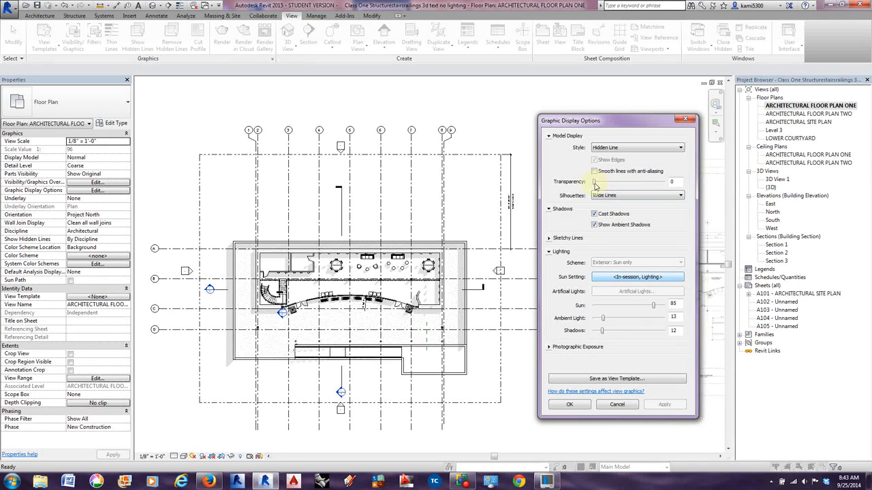
Try a model transparency of 22 on the floor plan, then return it to 0.
drag(595, 185, 610, 182)
click(664, 405)
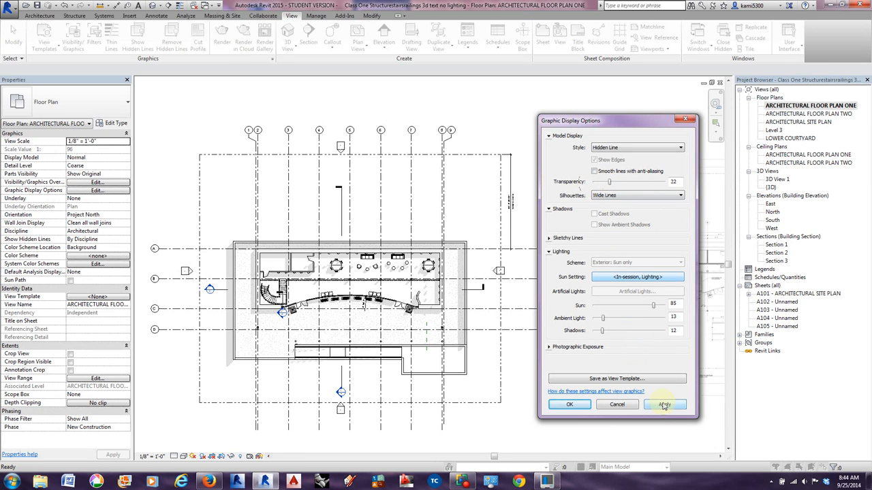
click(664, 405)
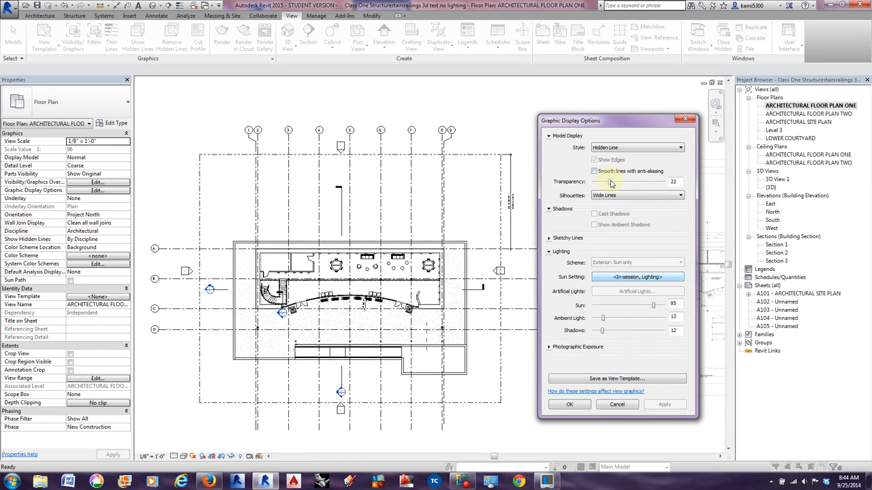
drag(610, 182, 576, 181)
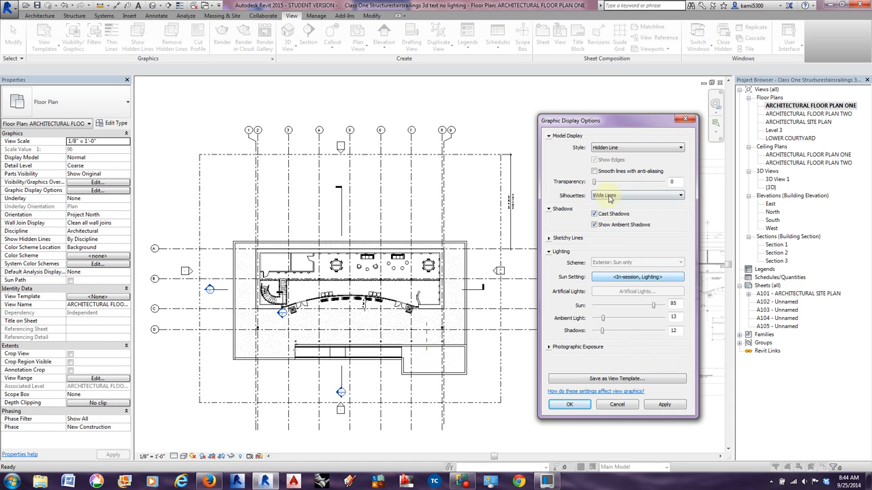
Enable sketchy lines on the floor plan with a jitter of 2 and an extension of 4, and accept the options.
click(549, 238)
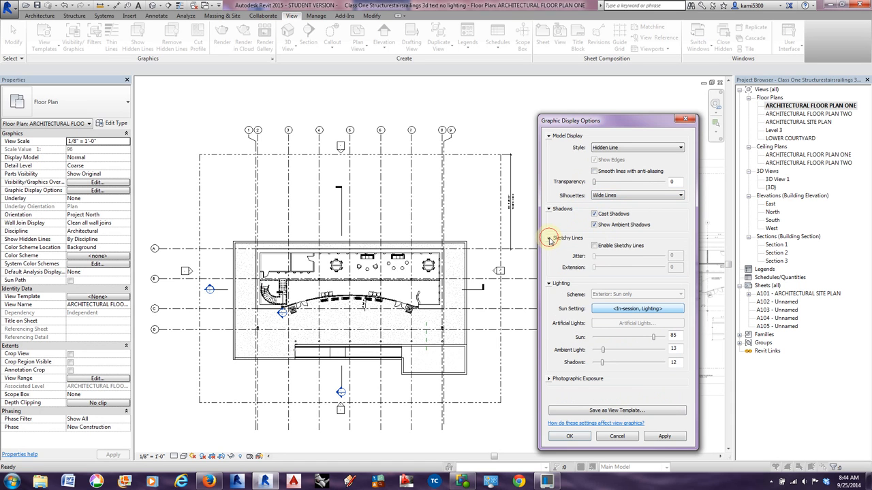
click(594, 246)
drag(594, 256, 622, 268)
click(663, 437)
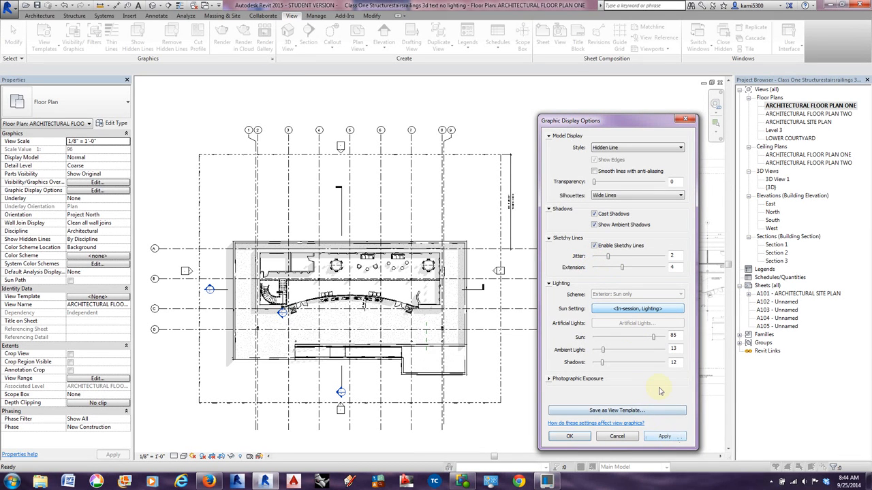
click(569, 436)
Examine the sketchy lines and shadows around the walls, corners and furniture of the floor plan.
scroll(447, 291, up, 5)
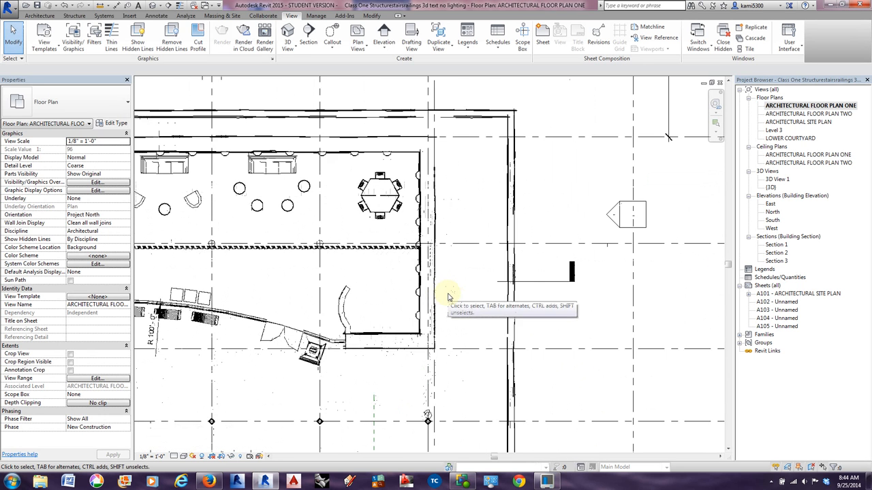
scroll(481, 298, down, 4)
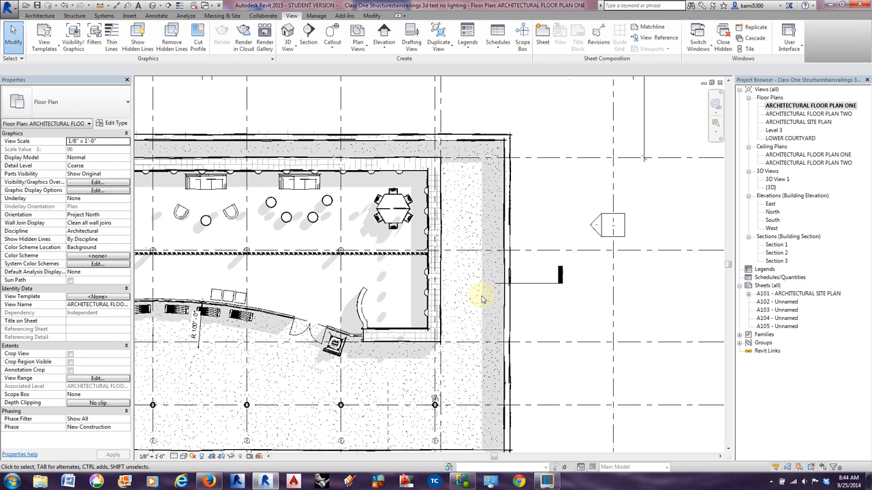
scroll(480, 300, down, 1)
middle_drag(367, 346, 467, 321)
scroll(238, 370, up, 4)
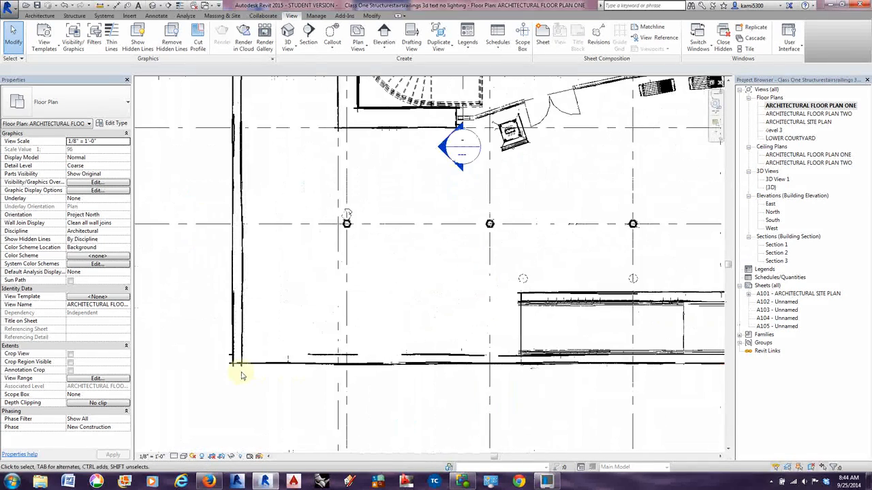
scroll(262, 341, down, 4)
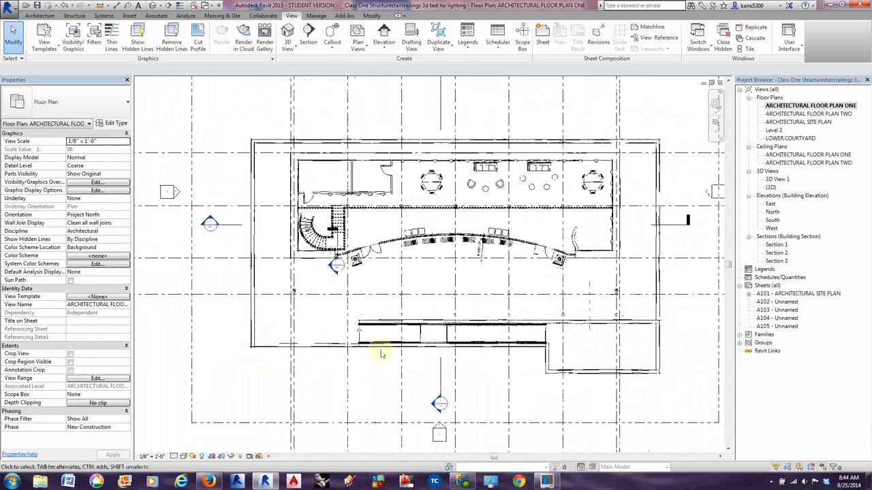
scroll(452, 342, up, 1)
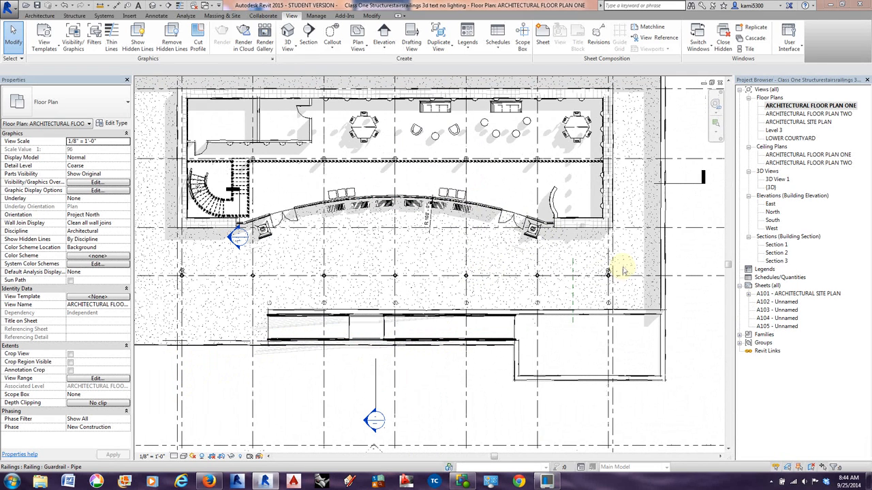
Reopen 3D View 1 and show the sketchy lines and lighting settings of its Graphic Display Options.
click(778, 180)
double_click(778, 181)
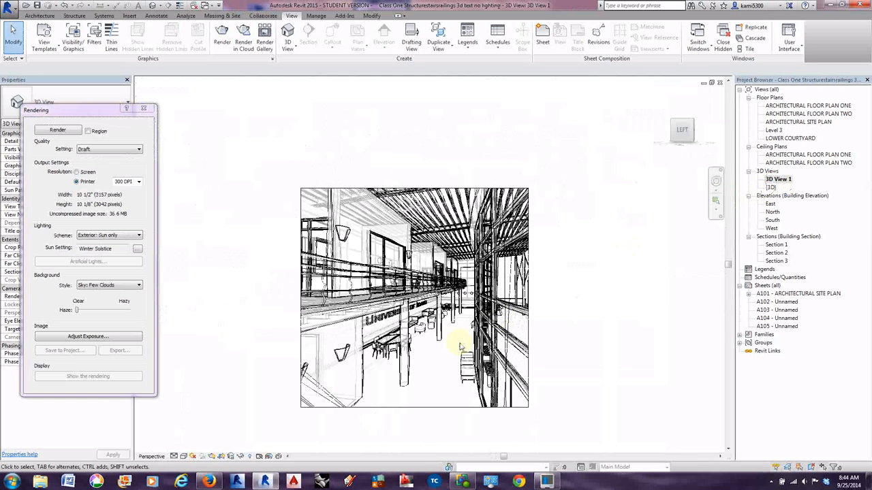
click(184, 457)
click(205, 390)
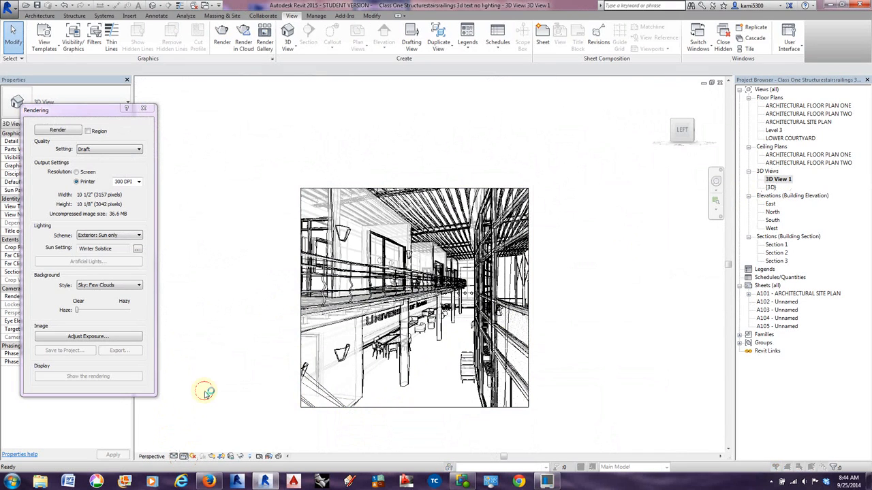
click(553, 222)
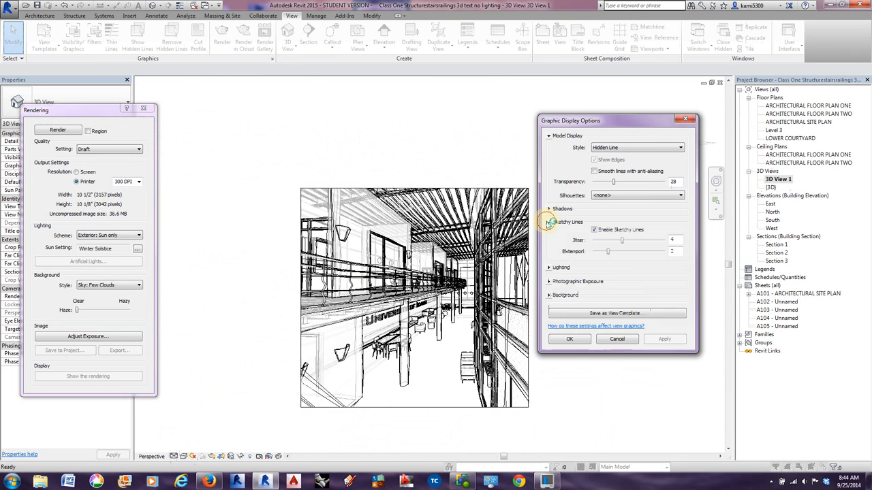
click(550, 267)
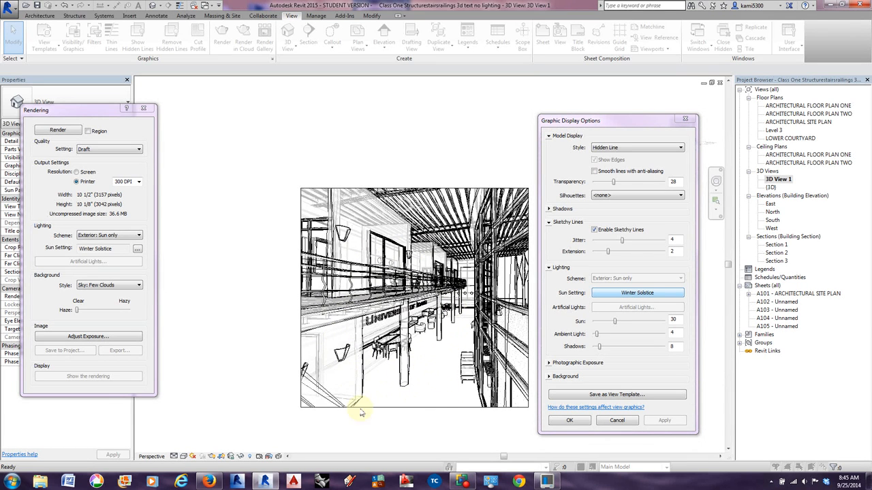
click(311, 354)
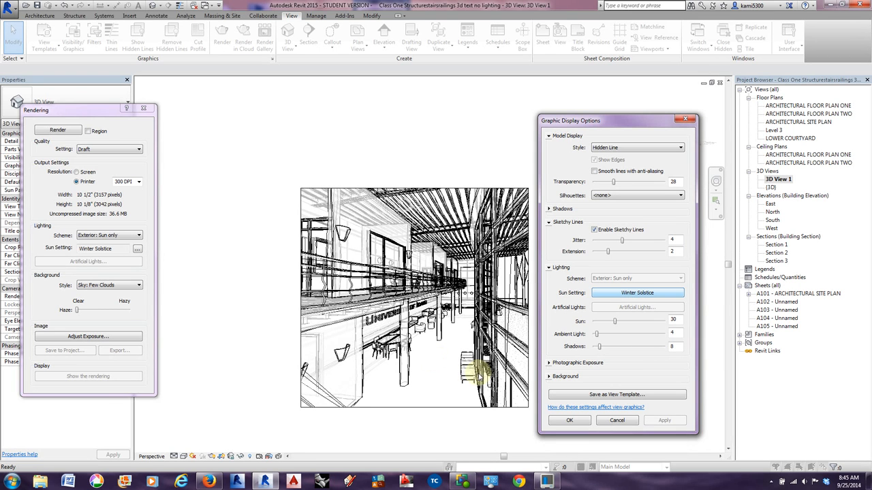
Disable sketchy lines for 3D View 1, try the Wireframe and Hidden Line styles, and choose the Shaded style.
click(594, 230)
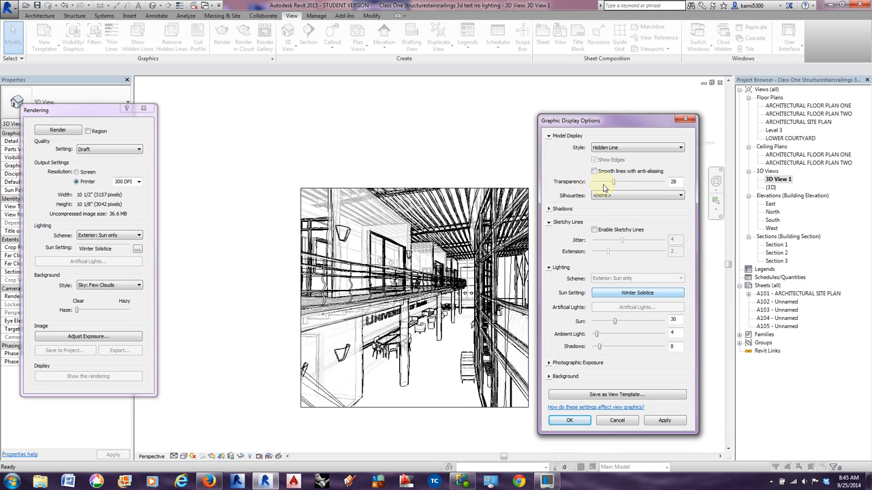
click(620, 149)
click(624, 155)
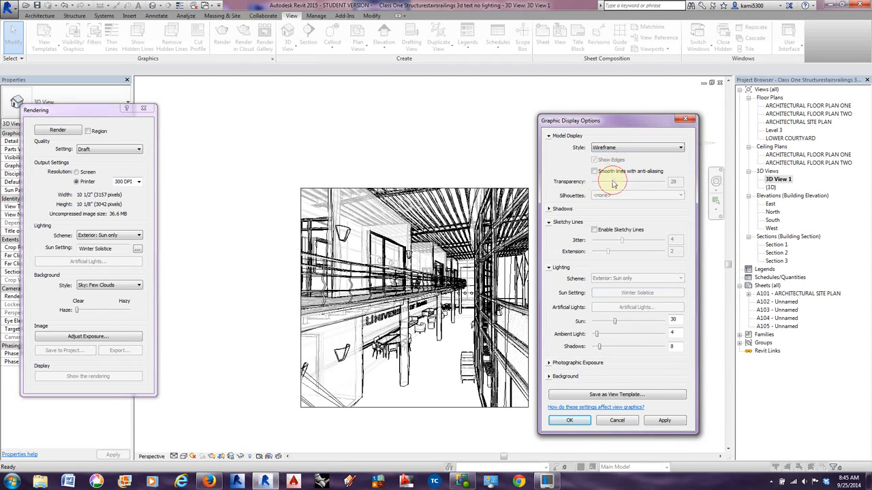
click(613, 147)
click(616, 162)
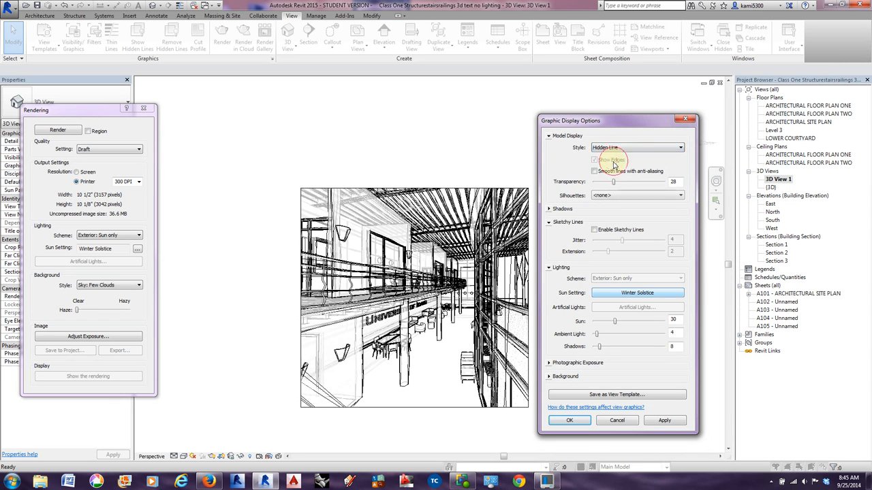
click(613, 148)
click(613, 167)
click(615, 148)
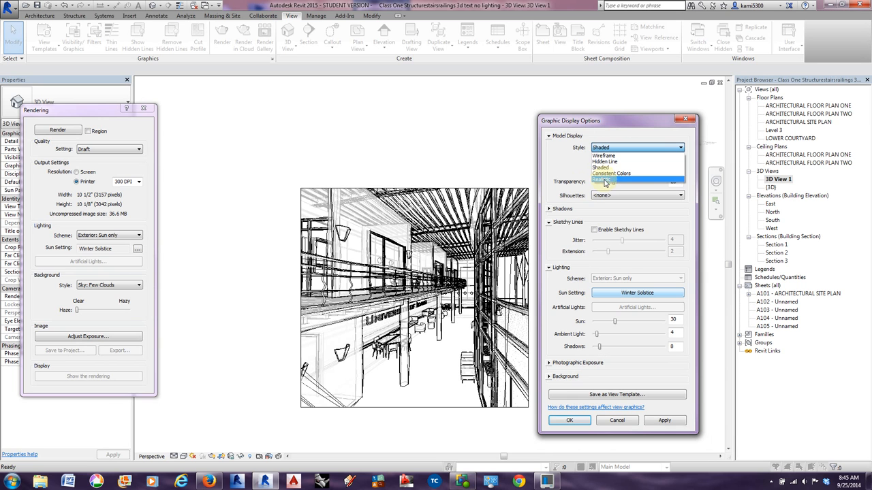
click(573, 171)
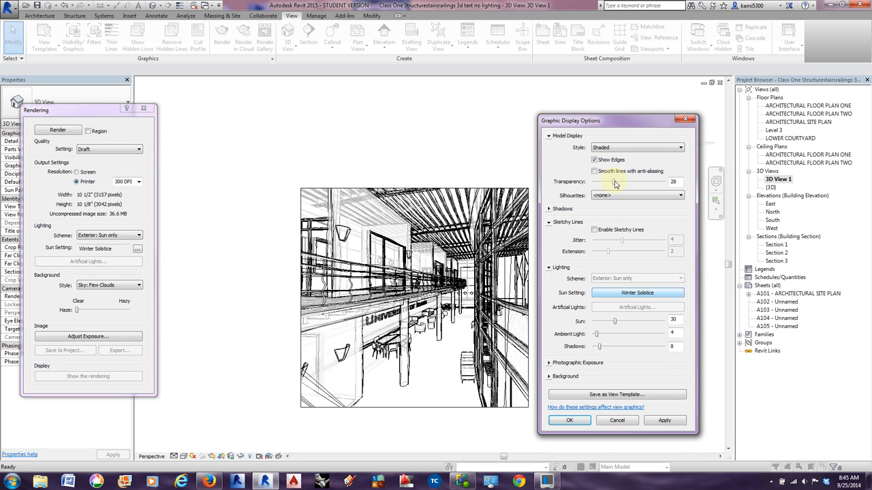
Apply Wide Lines silhouettes to the shaded perspective, and switch its style to Hidden Line.
click(603, 196)
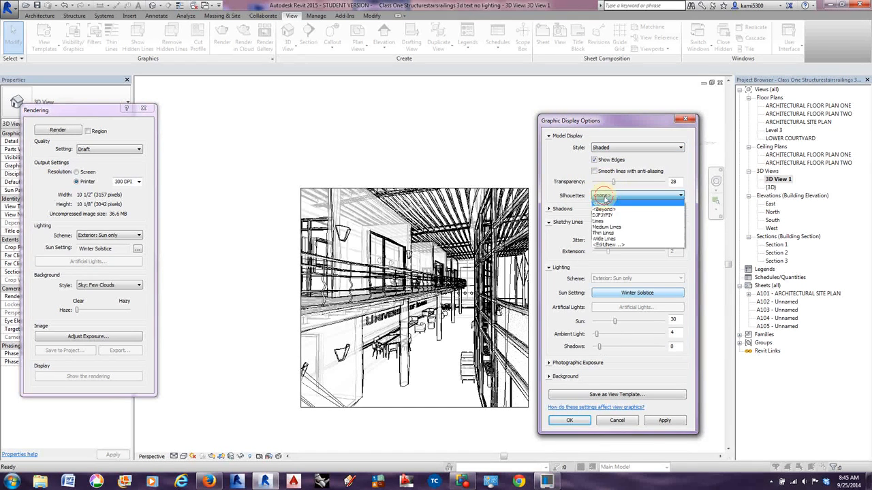
click(606, 240)
click(662, 420)
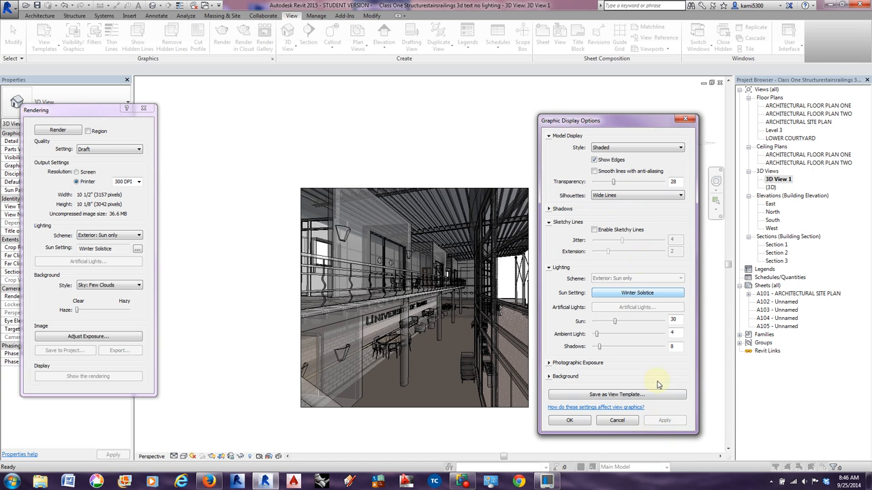
click(611, 147)
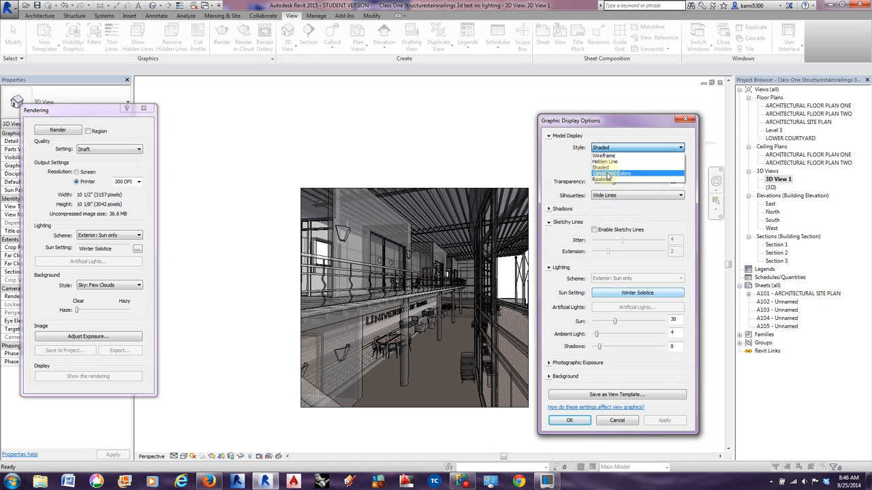
click(606, 162)
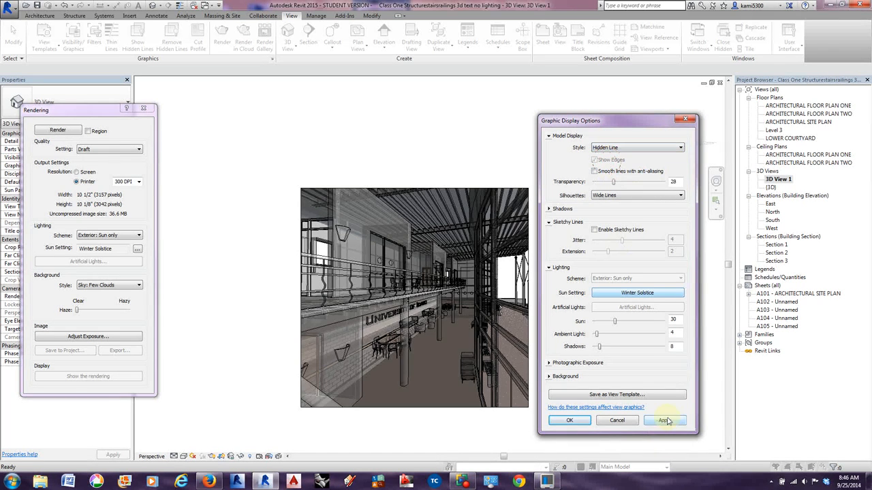
click(664, 420)
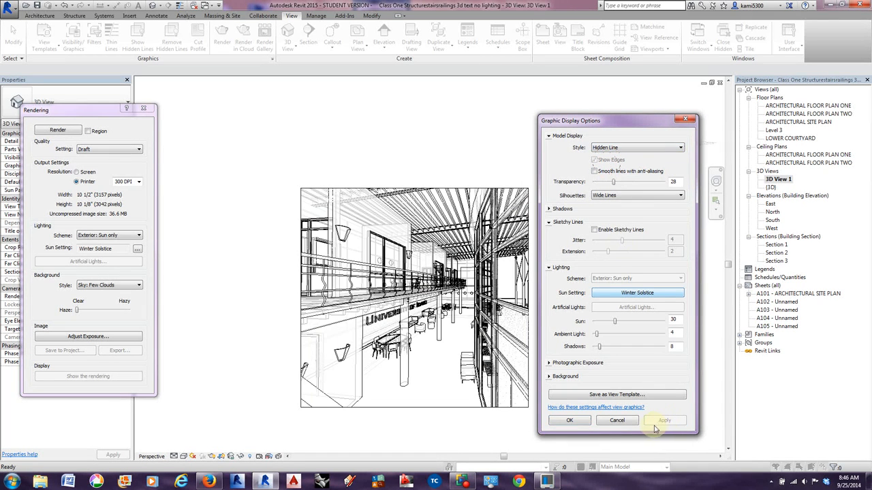
Turn sketchy lines on and off again in the Hidden Line perspective to compare the line work.
click(594, 230)
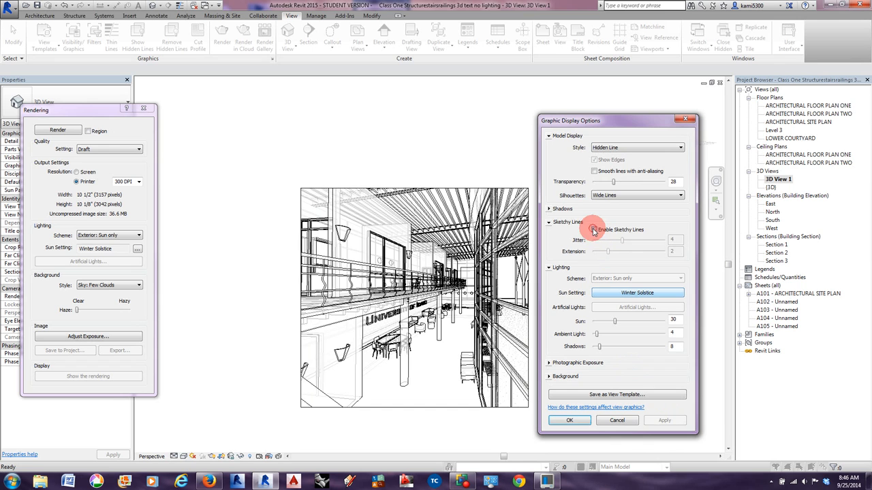
click(665, 420)
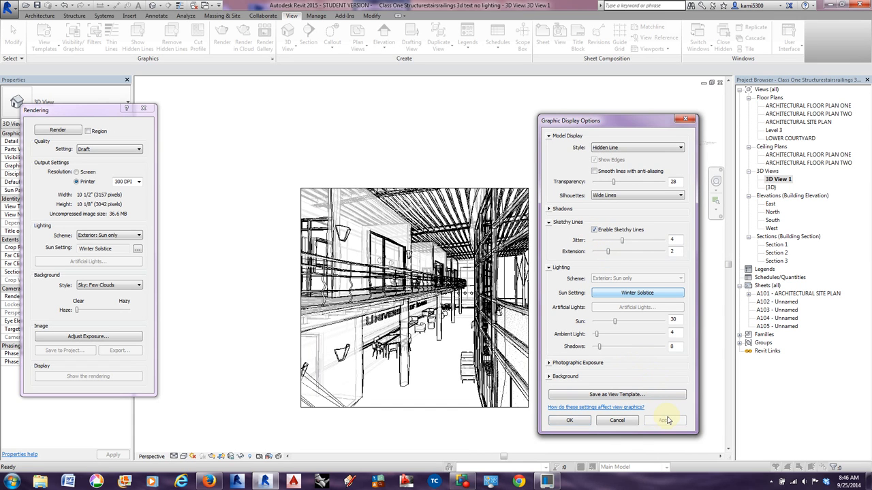
click(594, 229)
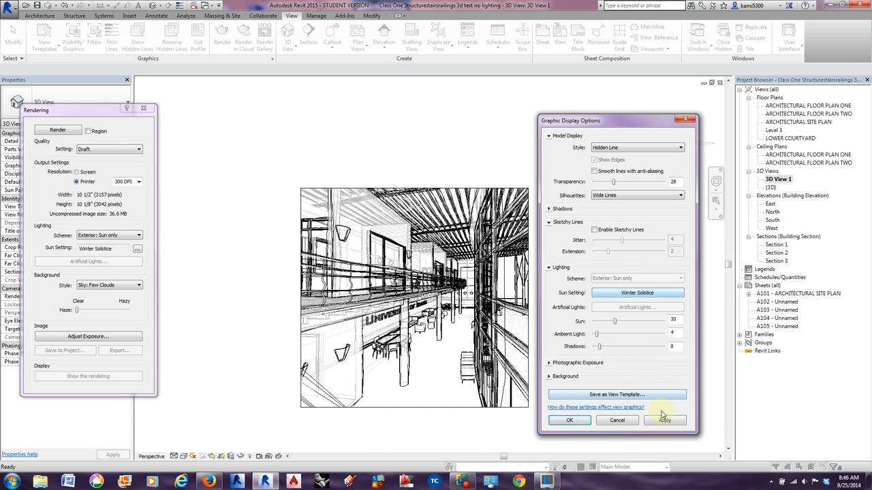
click(662, 420)
Compare the perspective with silhouettes set to <none> and to Wide Lines, applying each setting.
click(602, 195)
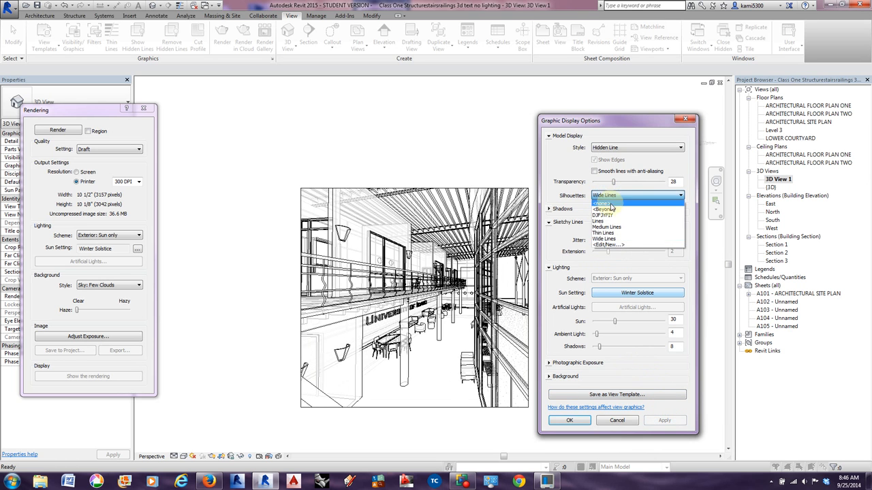
click(608, 203)
click(663, 421)
click(664, 420)
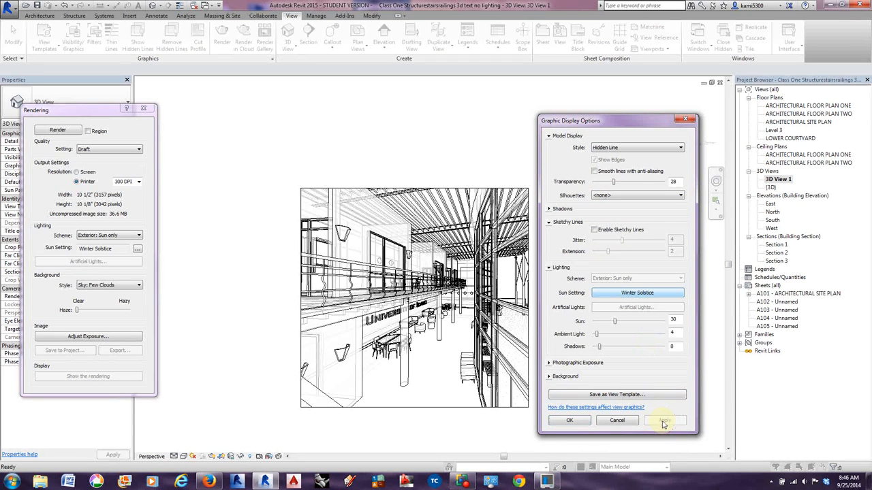
click(631, 196)
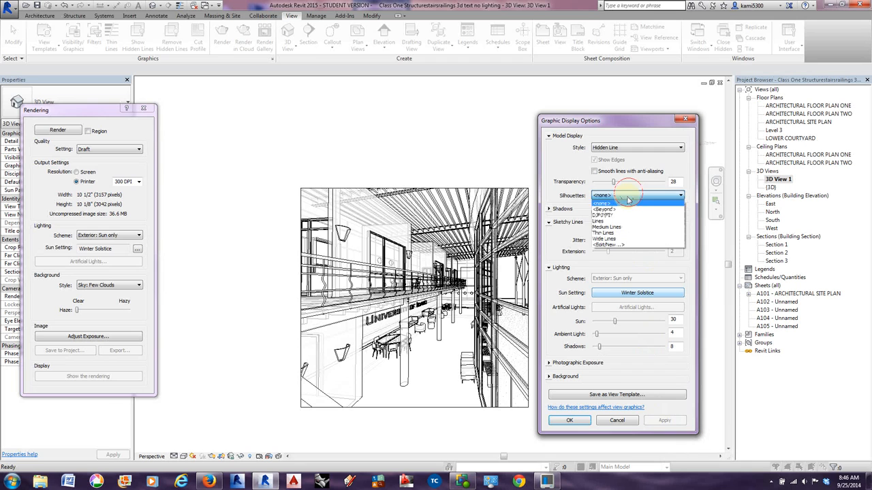
click(625, 241)
click(662, 420)
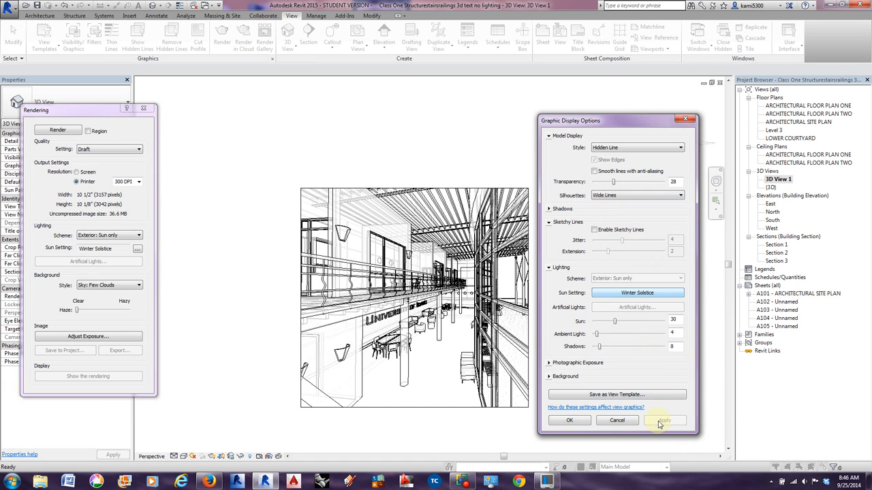
Try the silhouette line style listed after <Beyond>, and return the silhouettes to <none>.
click(626, 195)
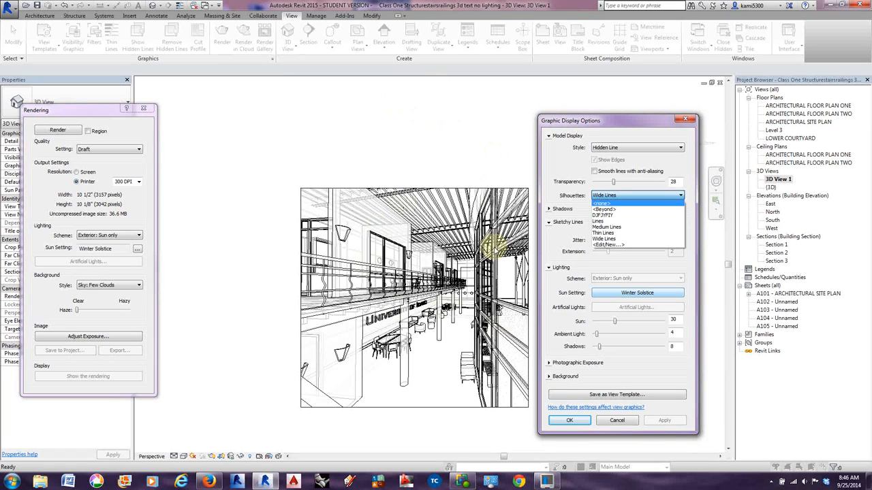
click(609, 216)
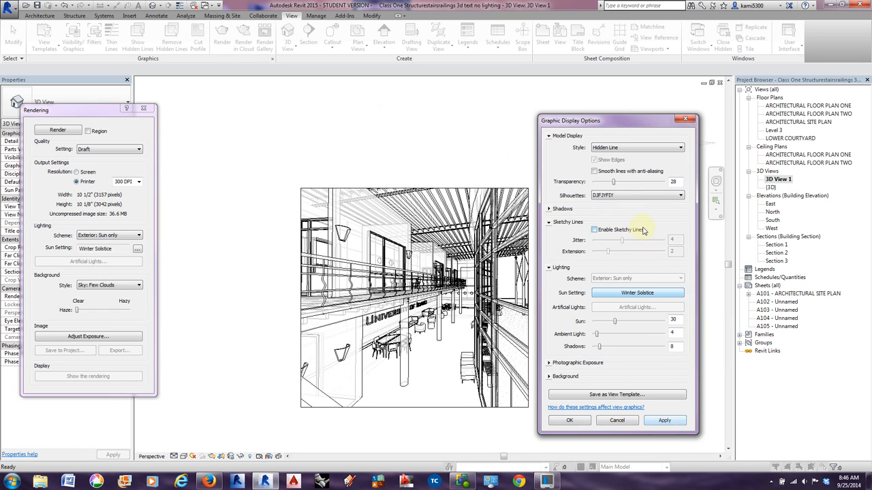
click(630, 195)
click(613, 202)
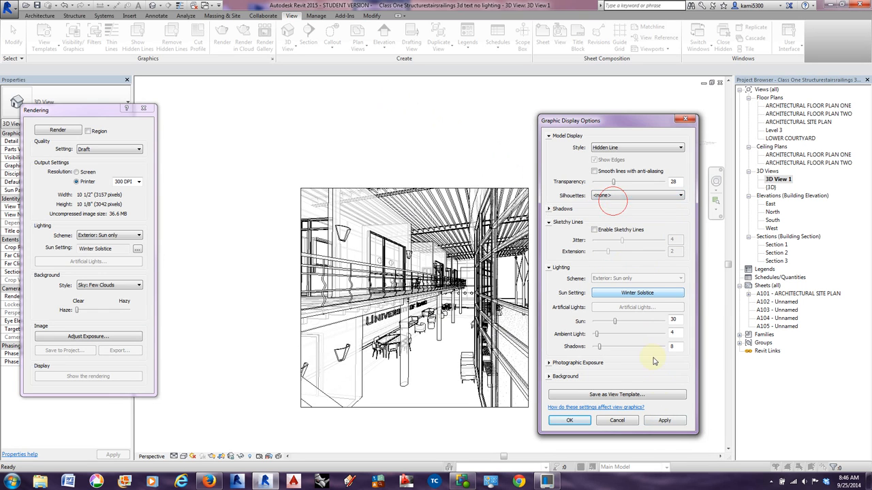
click(663, 420)
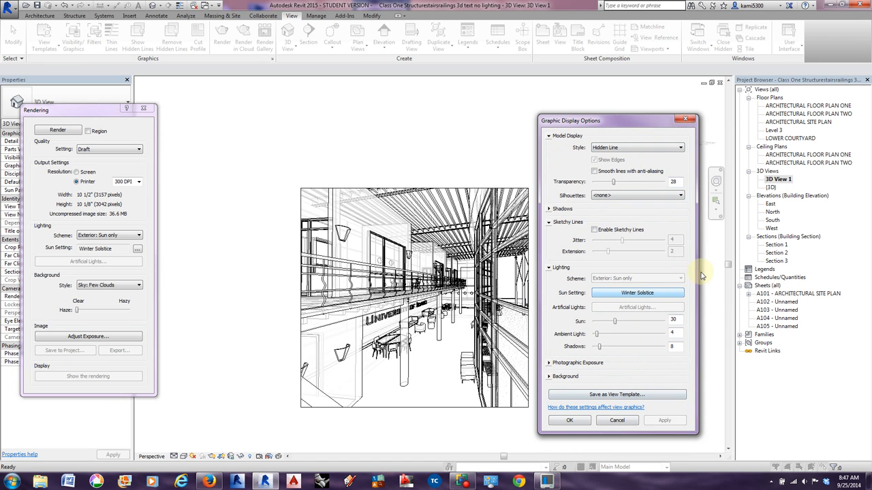
Set the model display style of 3D View 1 to Realistic and apply it.
click(633, 148)
click(619, 180)
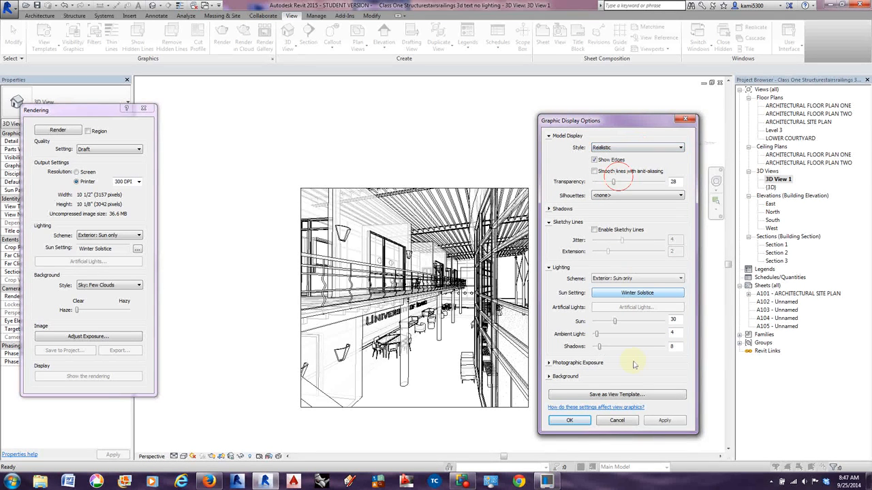
click(569, 420)
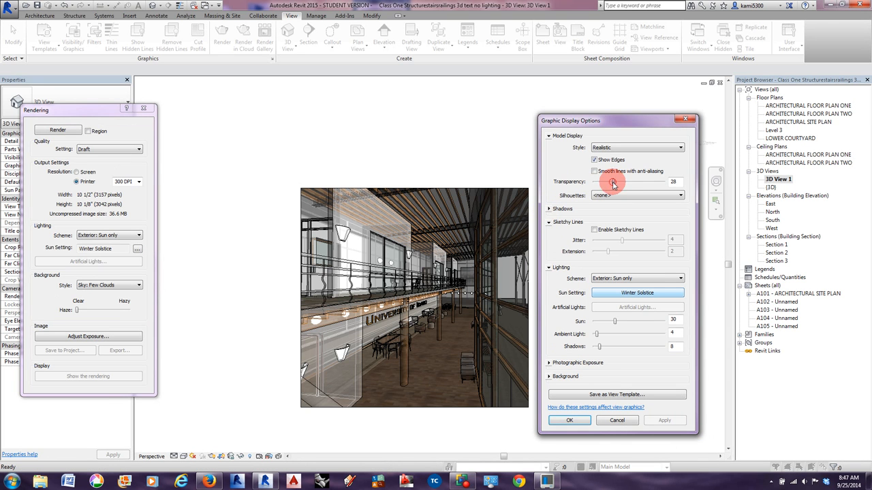
Set the model transparency to 0, enable cast shadows and ambient shadows, and accept the graphic display options.
drag(613, 180, 588, 182)
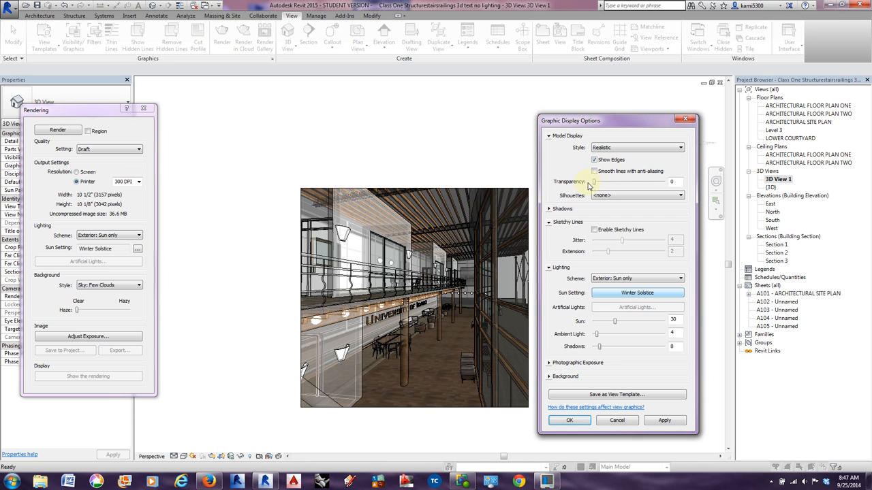
click(549, 208)
click(594, 214)
click(594, 225)
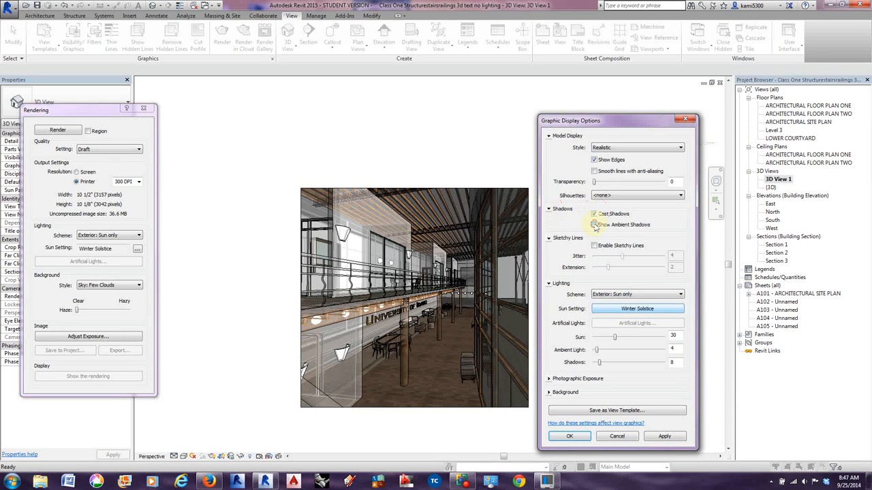
click(665, 436)
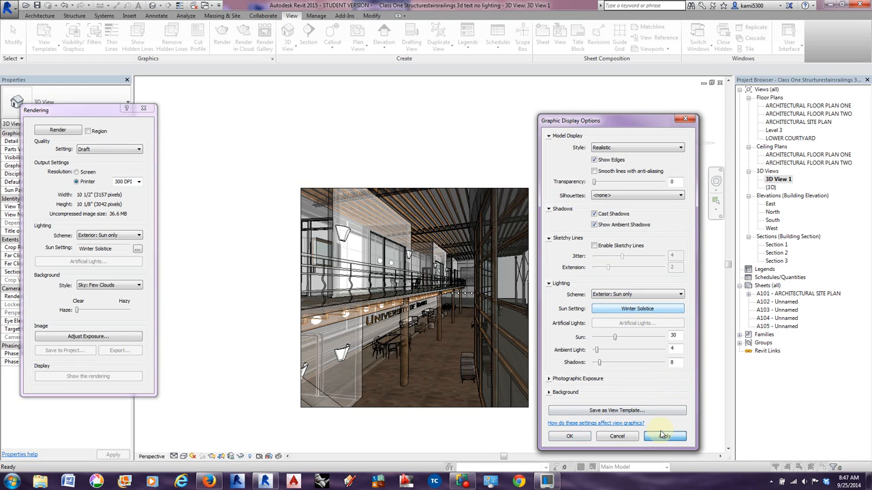
click(576, 436)
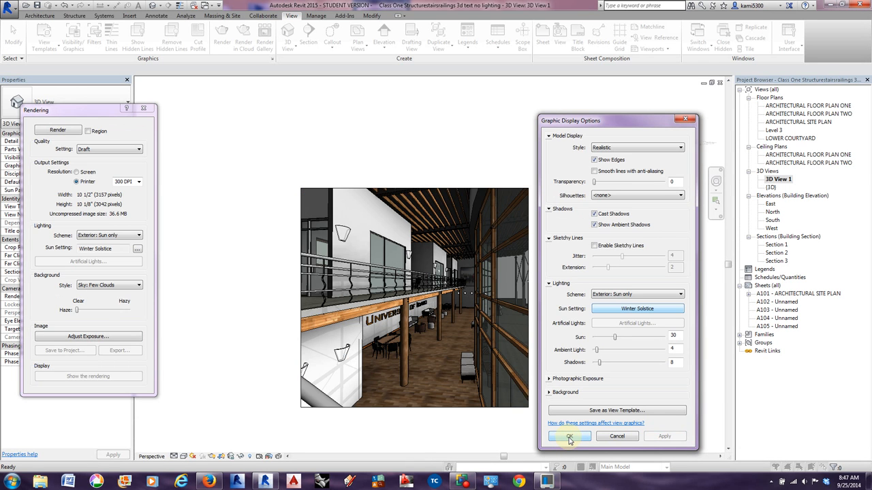
click(570, 438)
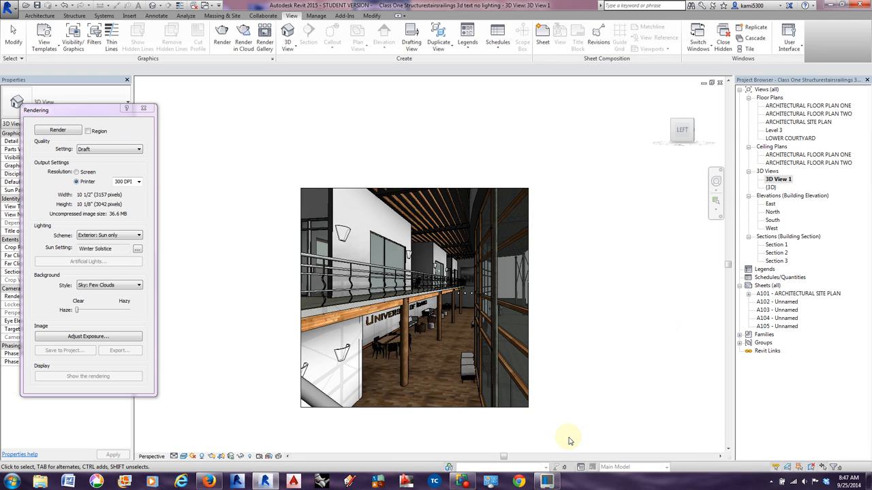
Raise the shadow intensity in 3D View 1's graphic display lighting options to 17, 21 and finally 23, applying each value, and close the options.
click(184, 456)
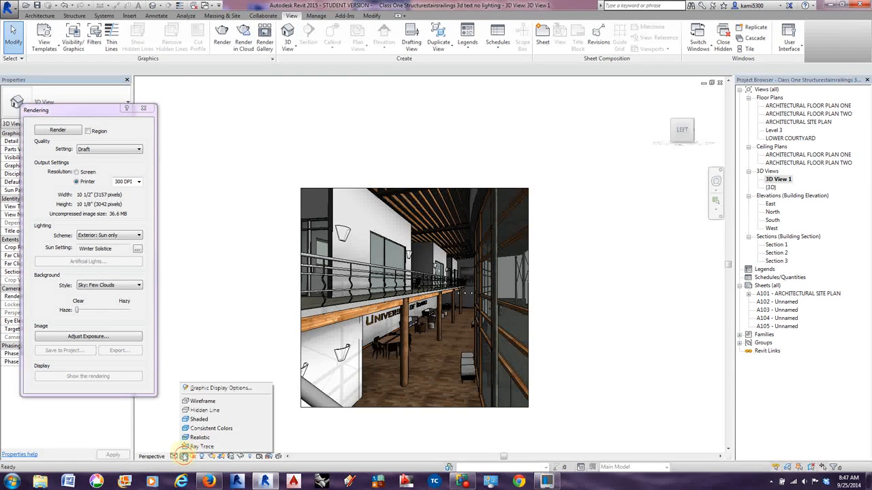
click(201, 388)
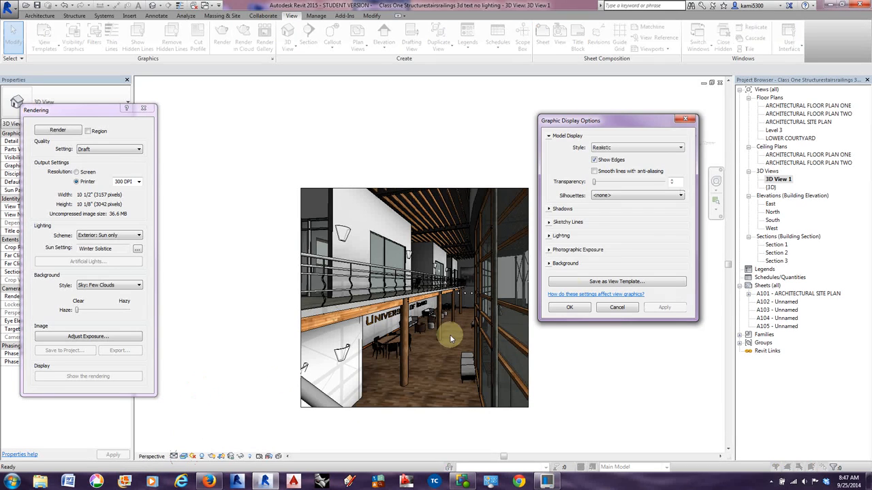
click(547, 236)
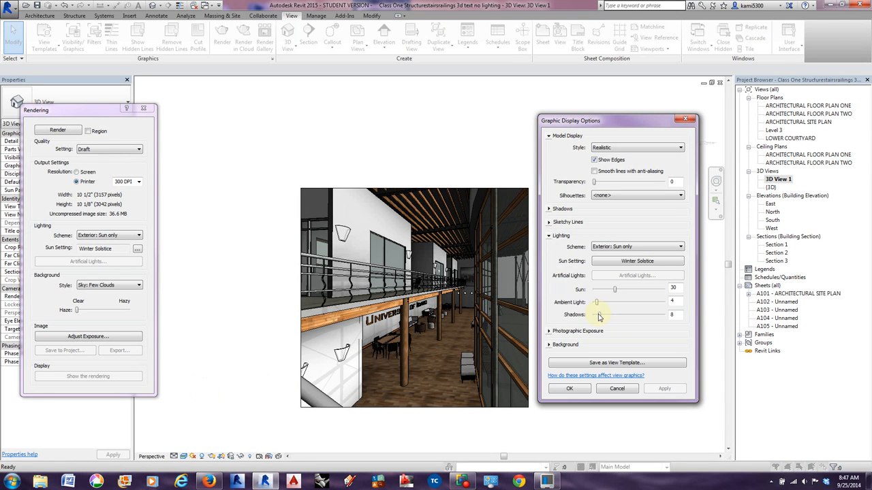
drag(600, 316, 606, 316)
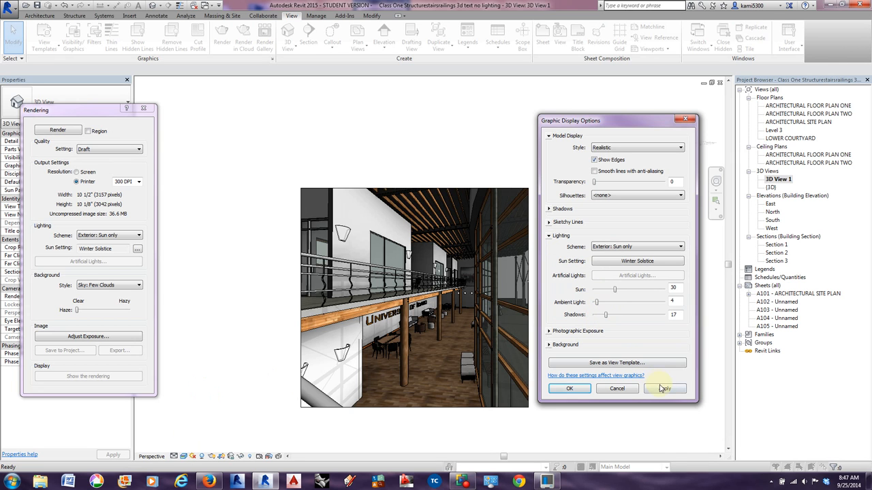
click(662, 389)
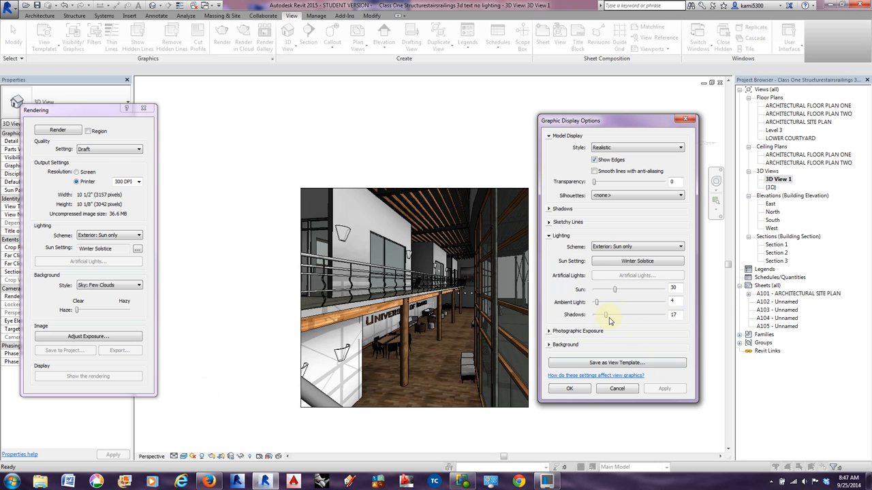
drag(607, 318, 609, 316)
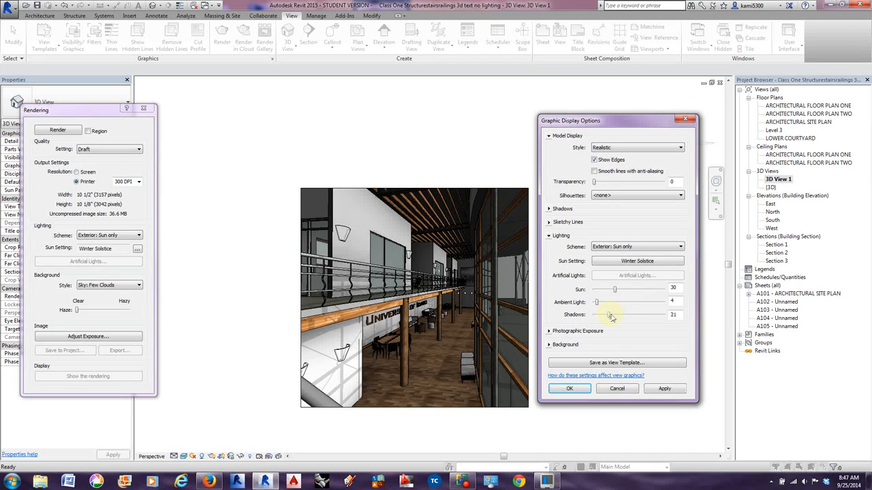
click(660, 390)
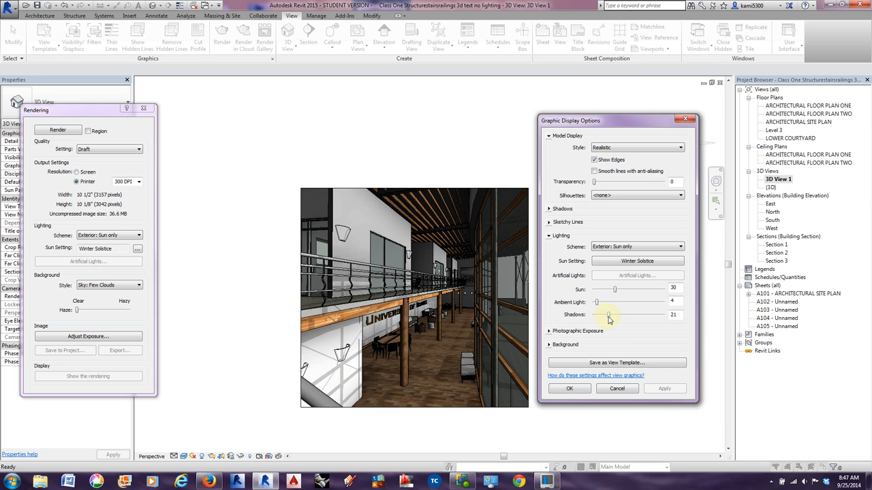
drag(610, 318, 611, 317)
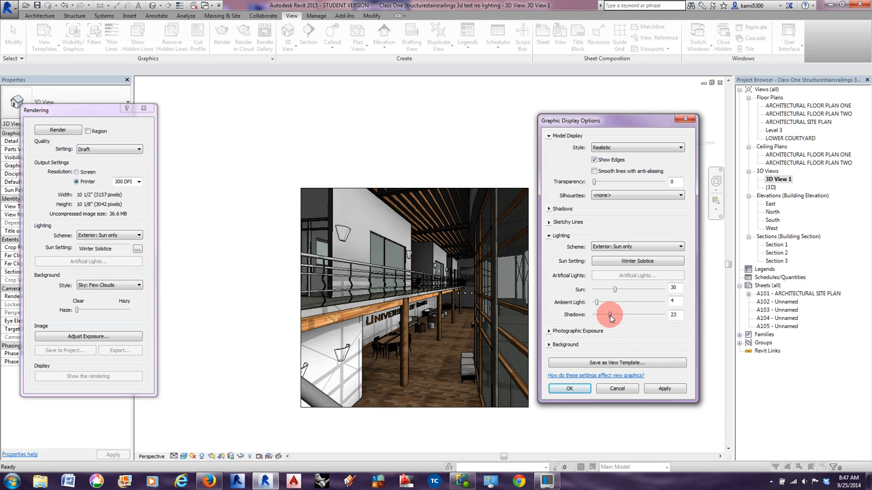
click(665, 388)
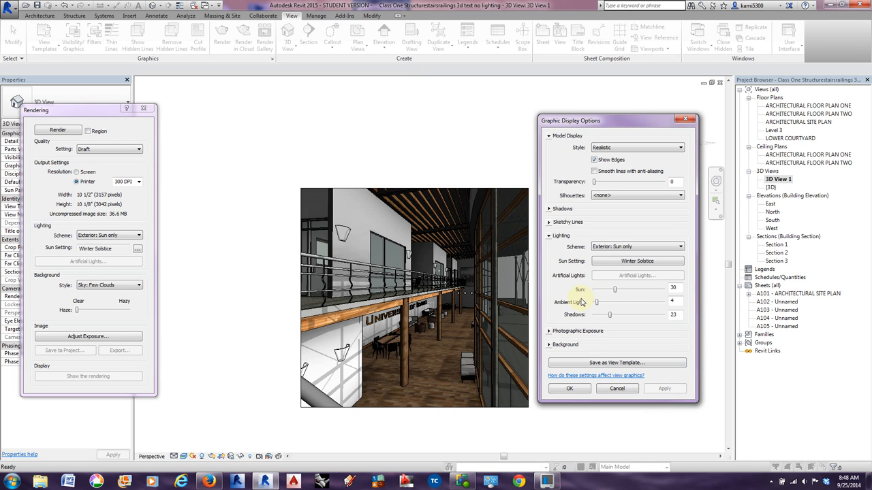
click(687, 120)
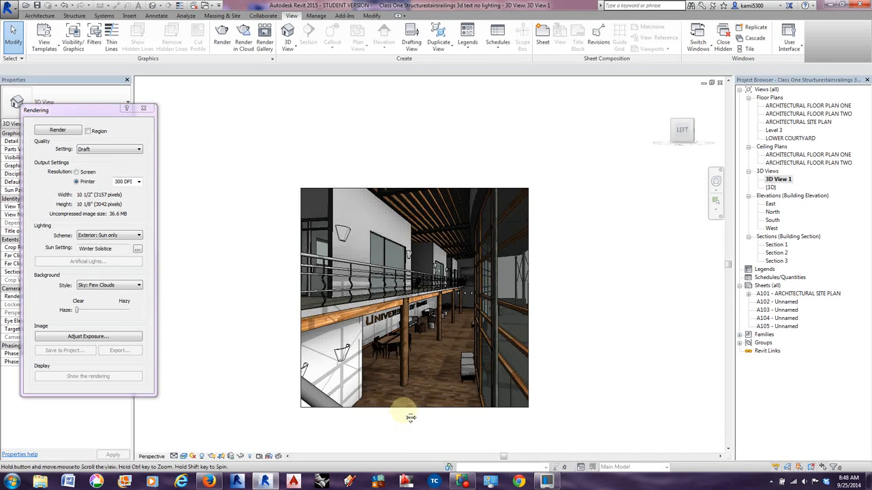
scroll(409, 414, up, 3)
middle_drag(403, 417, 396, 430)
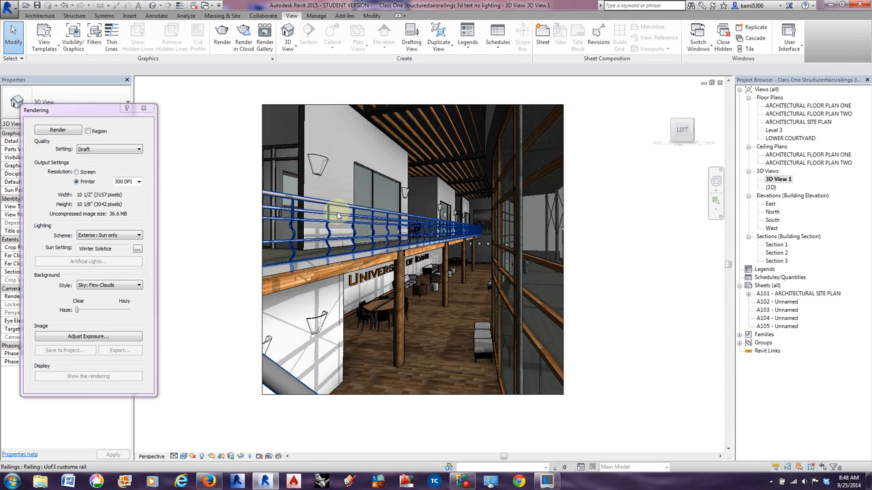
Try rendering the perspective at Draft quality and 300 DPI printer resolution, and stop the rendering.
click(103, 151)
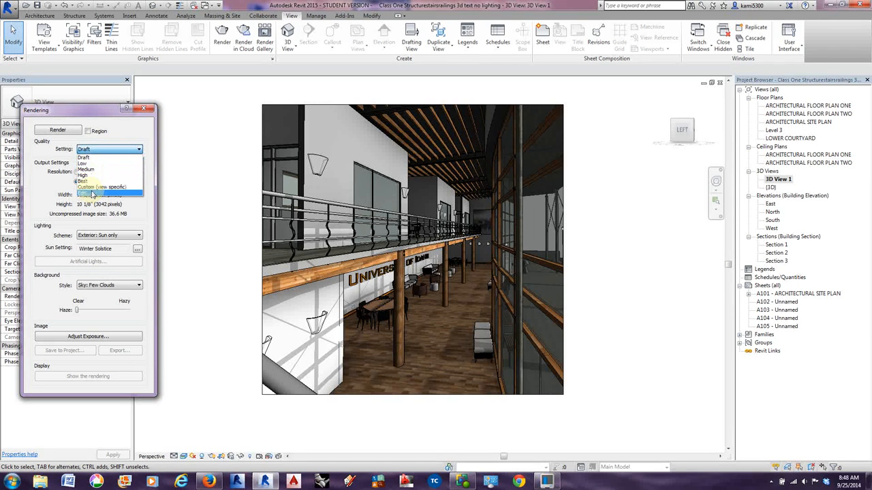
click(84, 158)
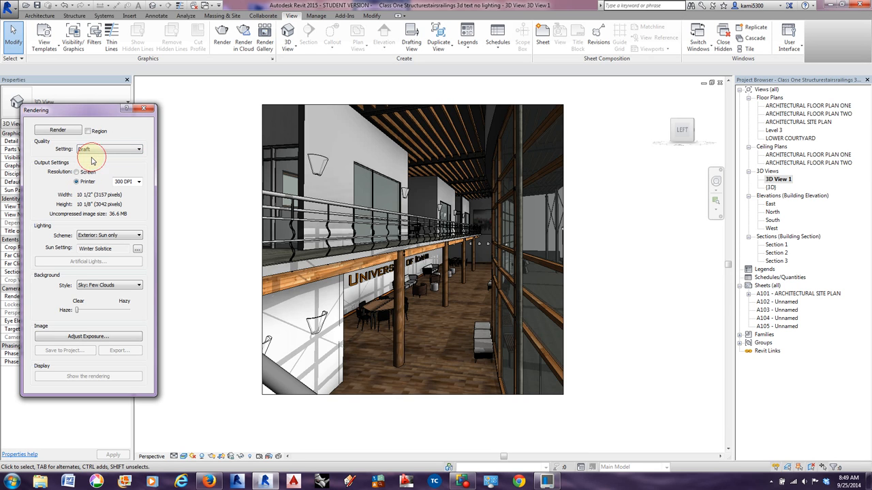
click(60, 131)
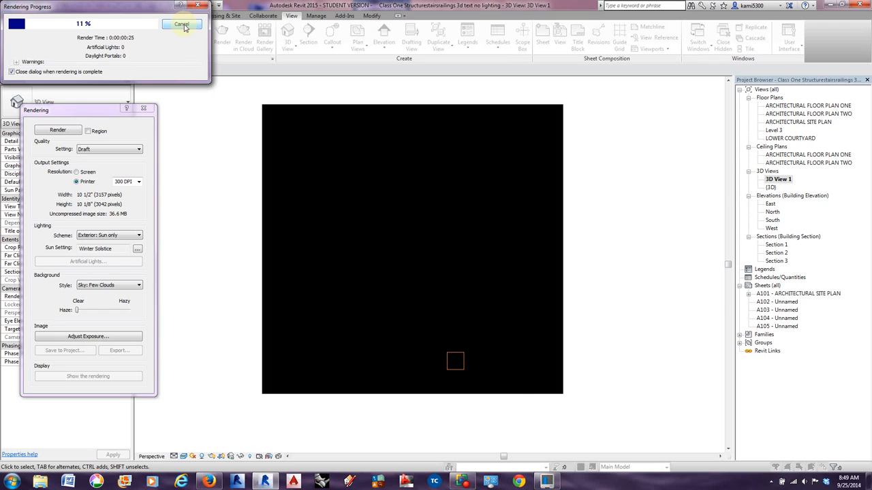
click(182, 25)
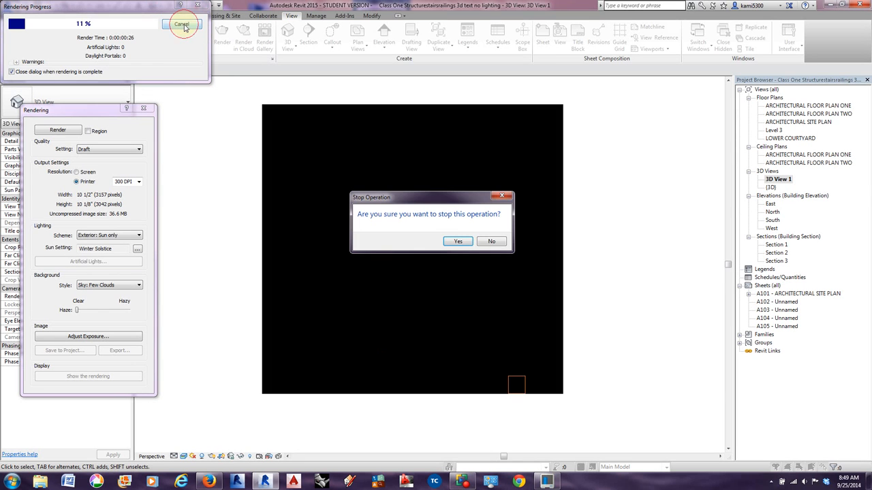
click(462, 243)
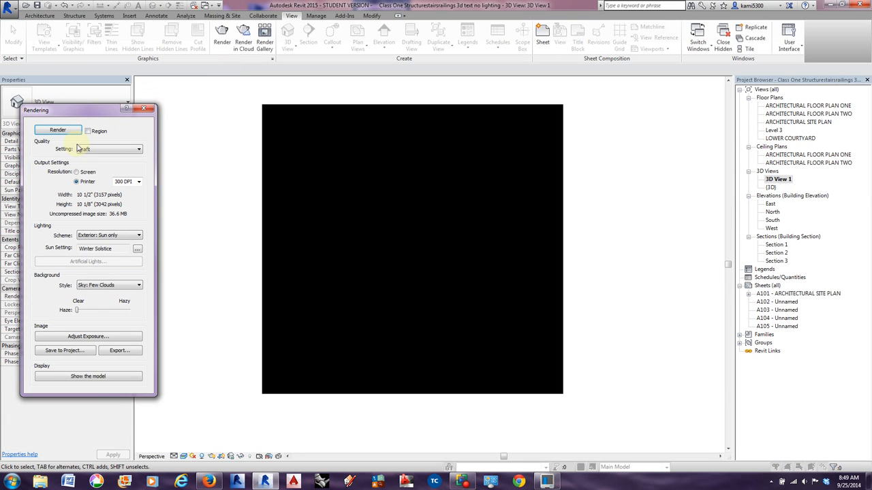
Switch the output resolution to Screen and render the perspective at Draft quality.
click(140, 182)
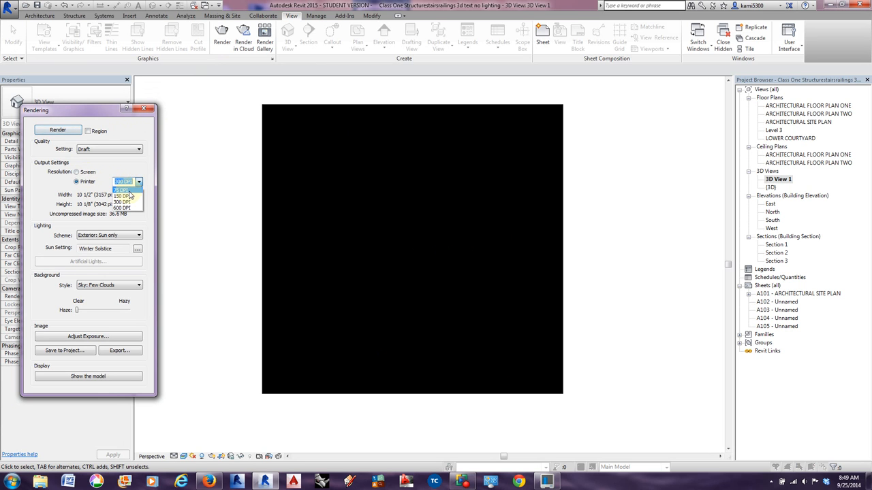
click(77, 172)
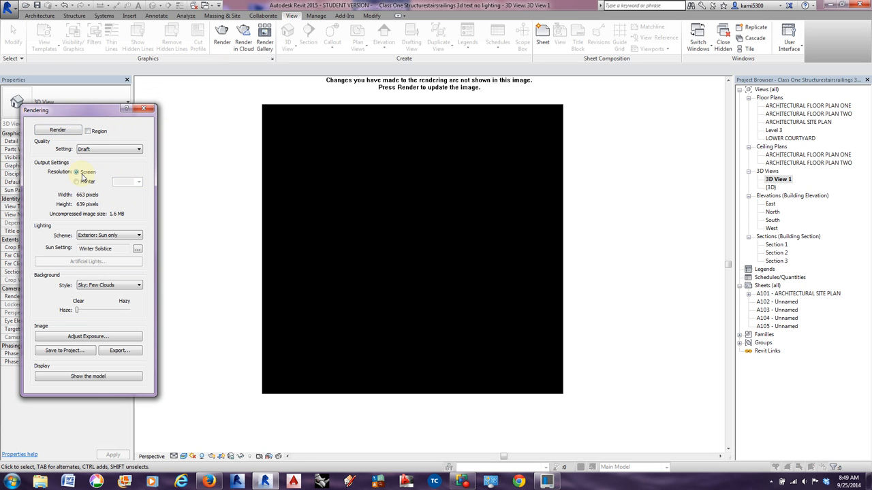
click(57, 130)
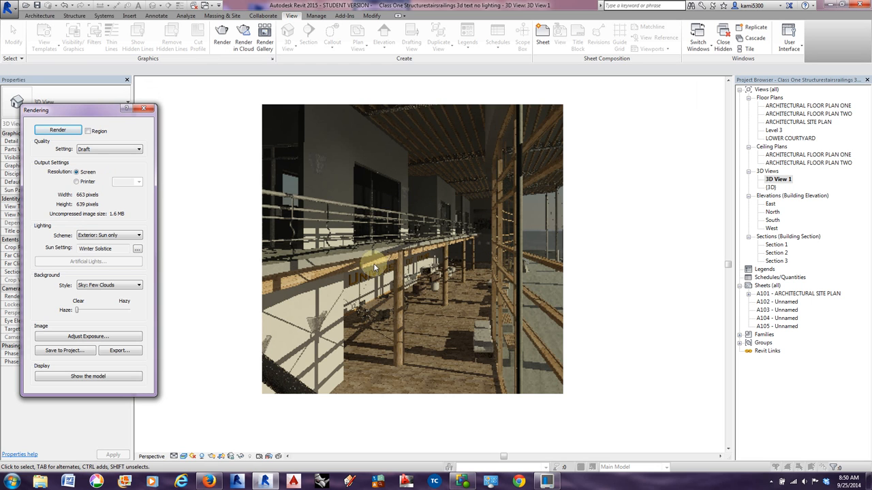
Open the render quality settings for editing, choose the Medium preset and copy it to the custom view-specific setting.
click(108, 150)
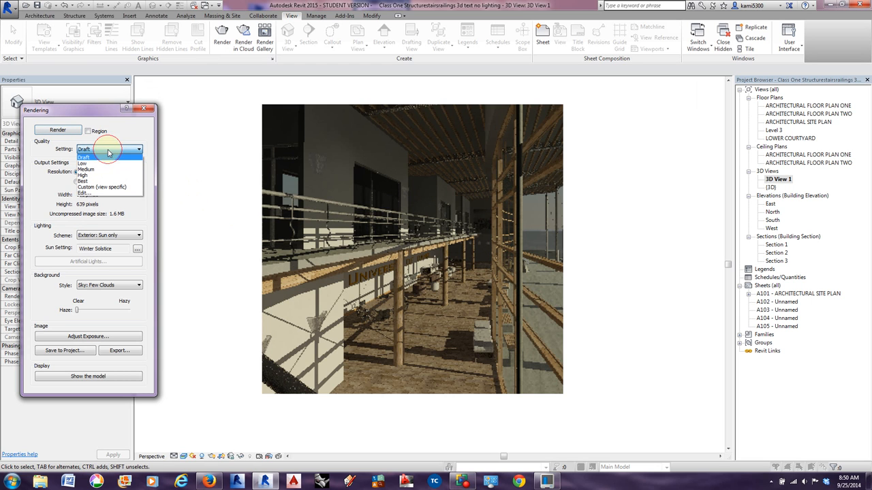
click(84, 193)
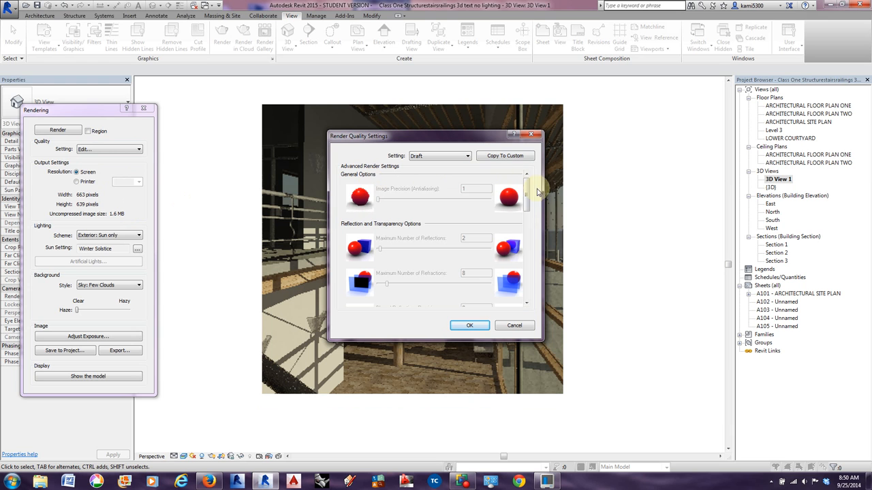
mouse_move(529, 191)
mouse_down()
mouse_move(529, 282)
mouse_move(538, 180)
mouse_up()
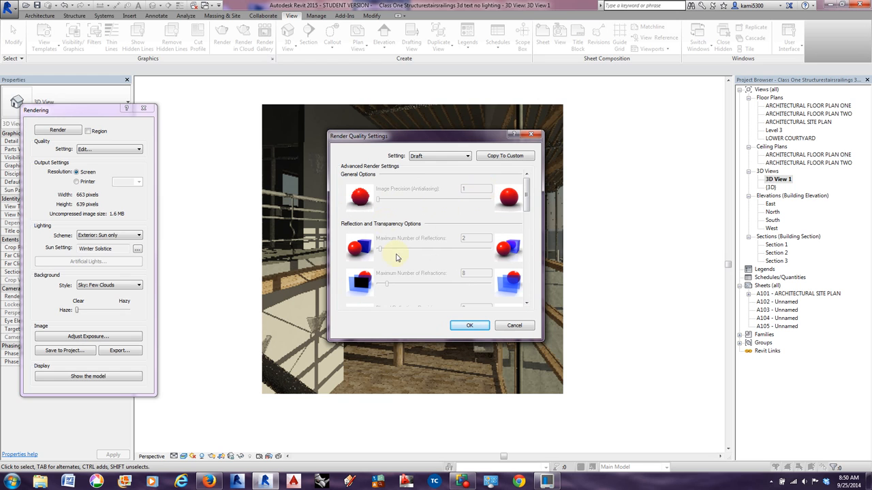
mouse_move(521, 185)
mouse_down()
mouse_move(529, 211)
mouse_move(529, 195)
mouse_up()
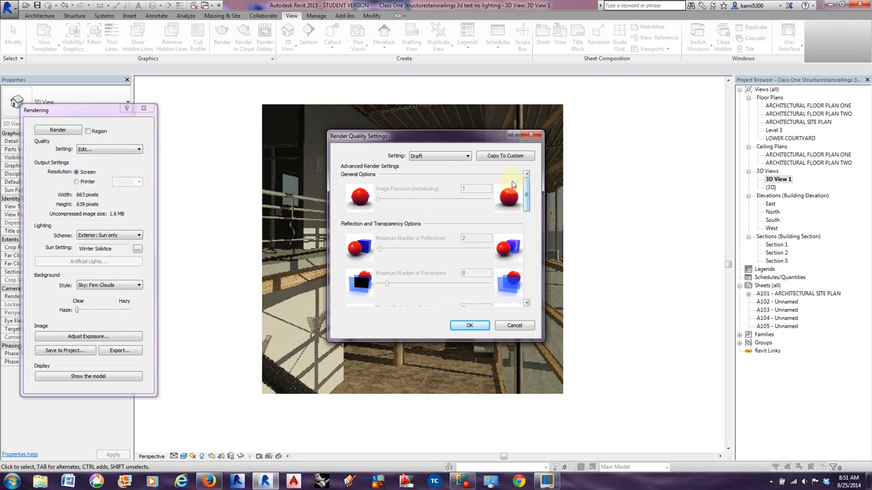
click(455, 156)
click(426, 176)
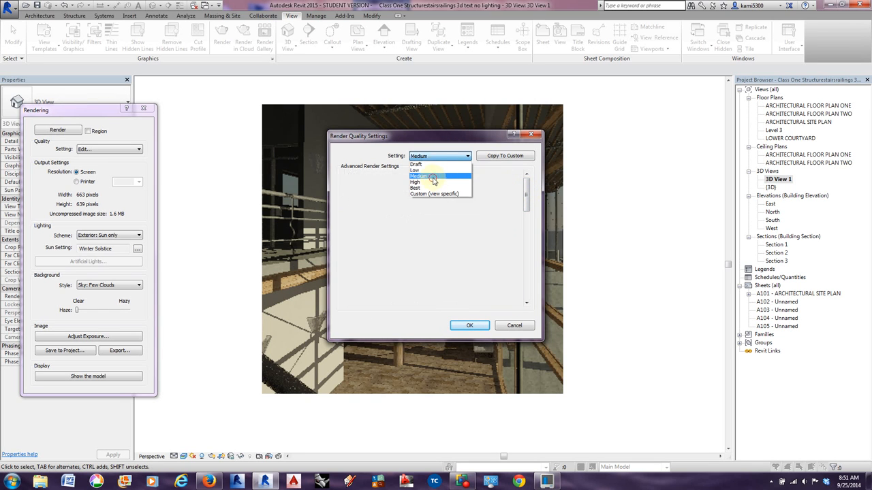
click(496, 156)
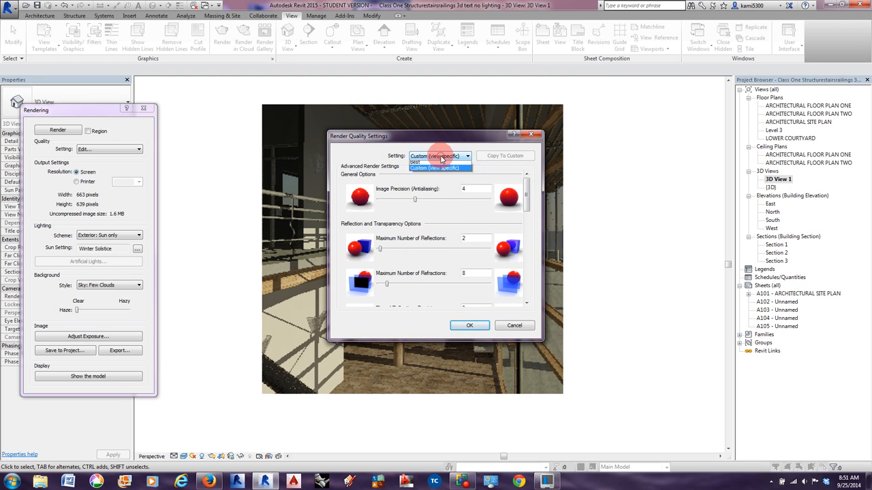
click(436, 156)
click(422, 175)
click(505, 156)
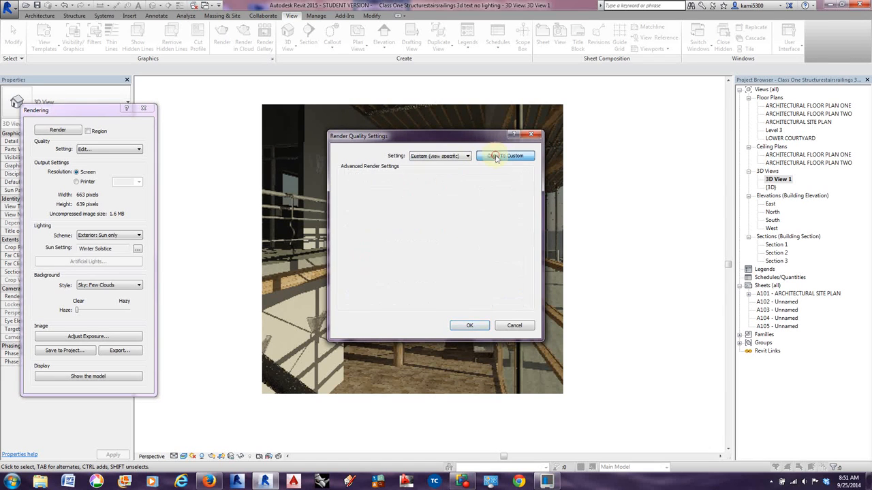
Try a maximum of 5 reflections in the custom quality, review the shadow, indirect illumination and daylight portal options, and cancel.
drag(380, 249, 388, 249)
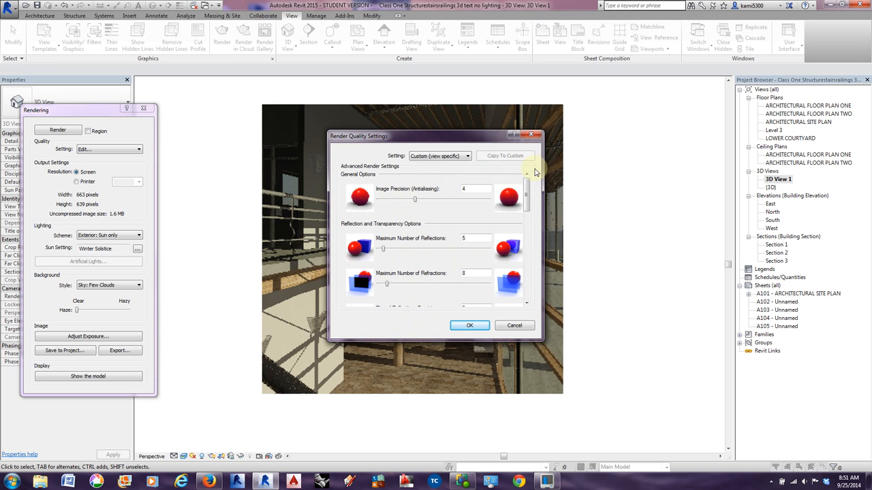
drag(525, 184, 527, 234)
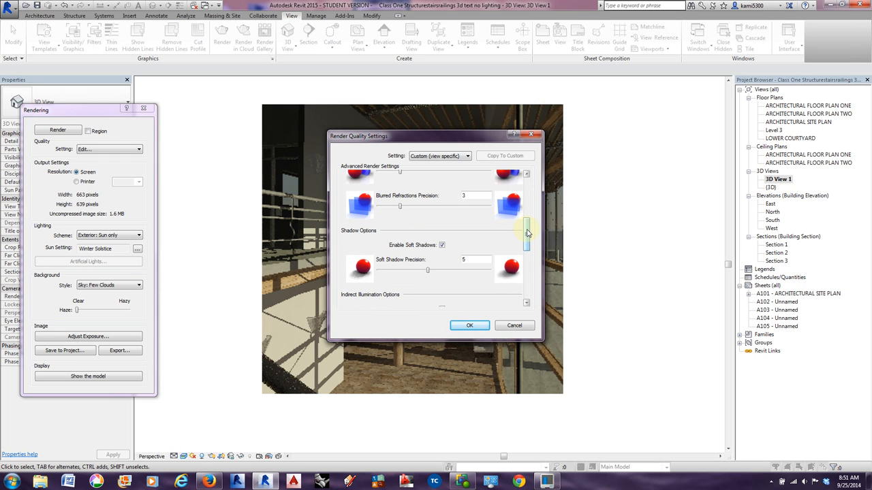
drag(527, 234, 527, 243)
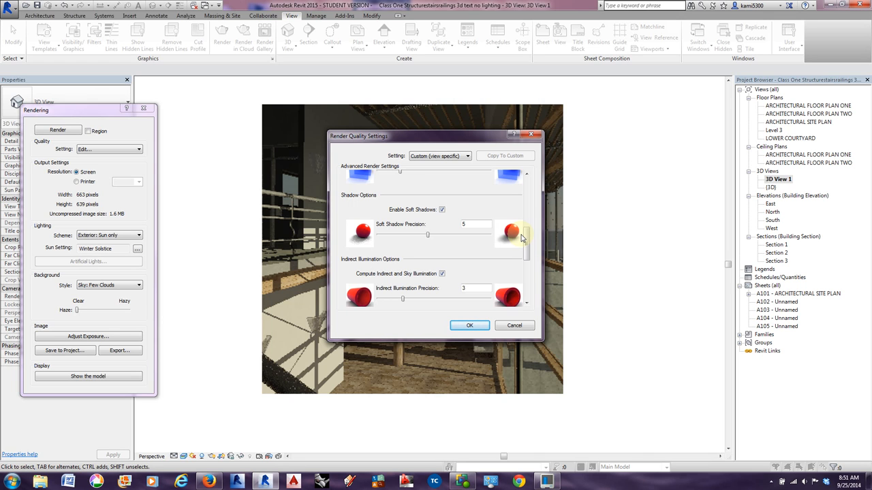
drag(525, 238, 525, 280)
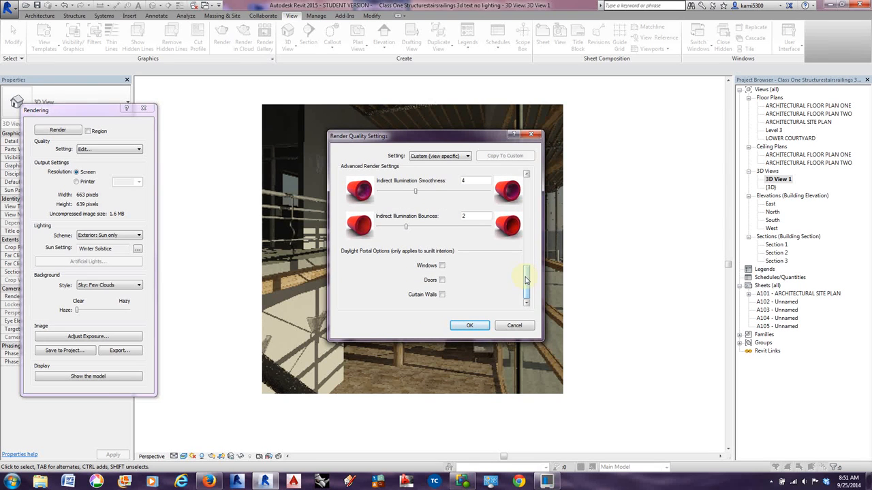
click(512, 326)
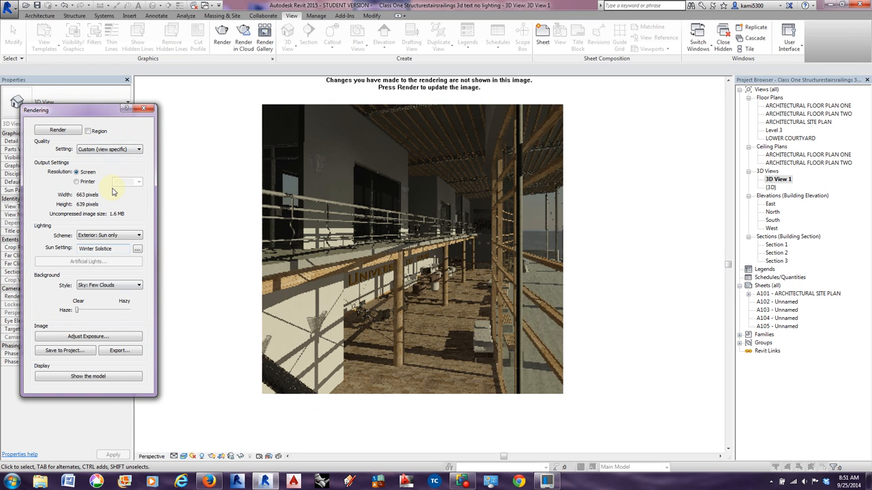
Set the render quality to Best and the output resolution to Printer at 300 DPI.
click(117, 150)
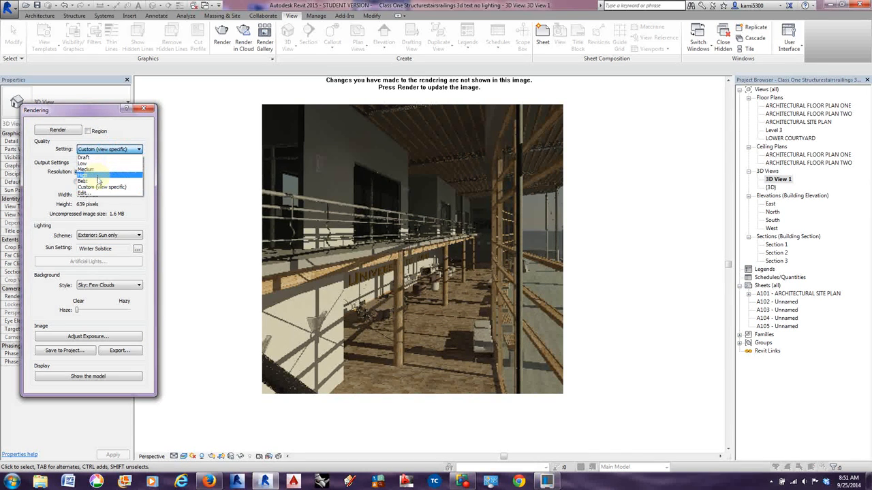
click(98, 181)
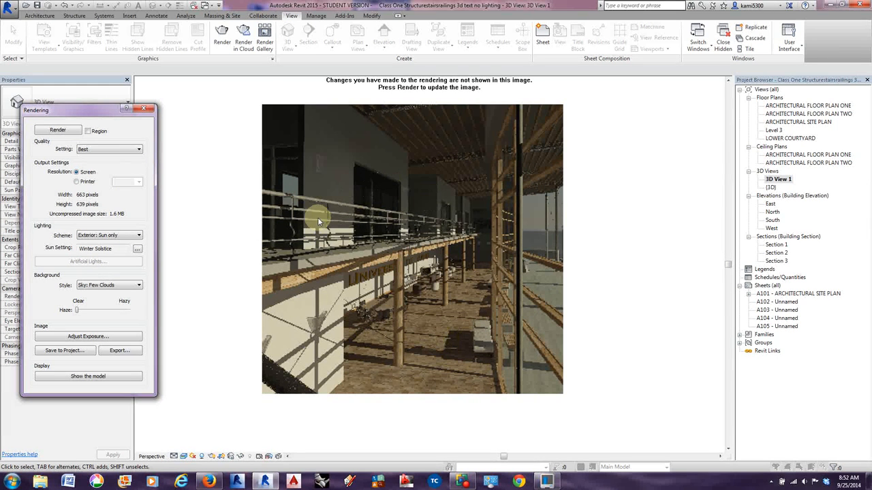
click(77, 182)
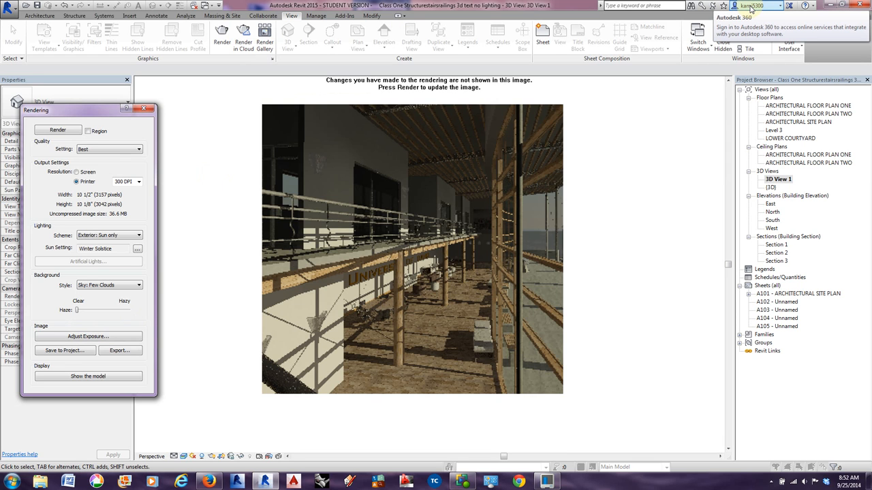
Start a cloud rendering, continue past the welcome message, and keep 3D View 1 with Still Image as the output type.
click(242, 45)
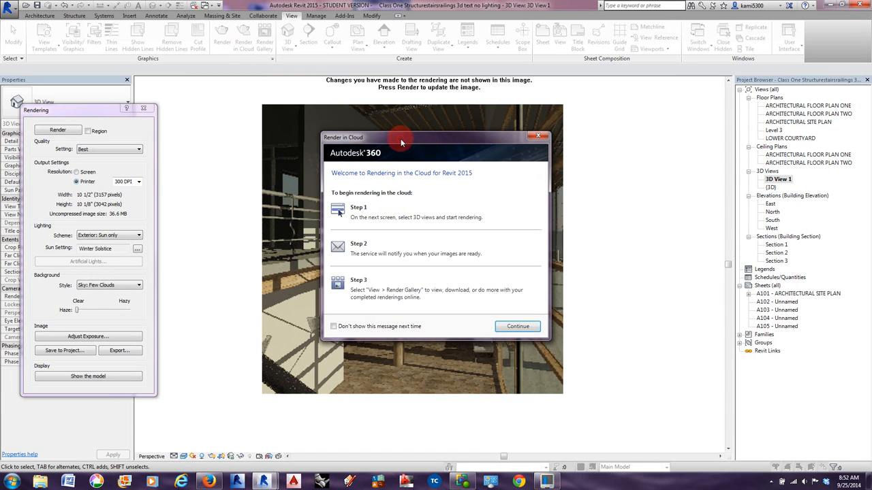
drag(401, 139, 395, 113)
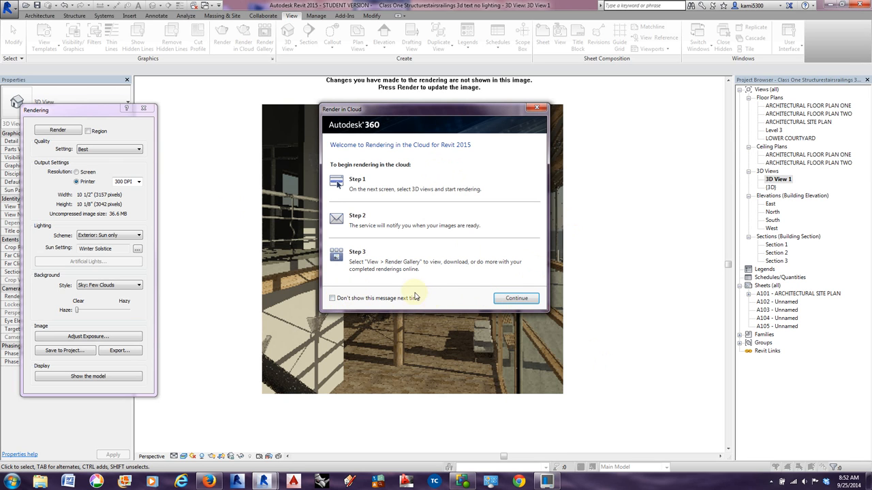
click(514, 301)
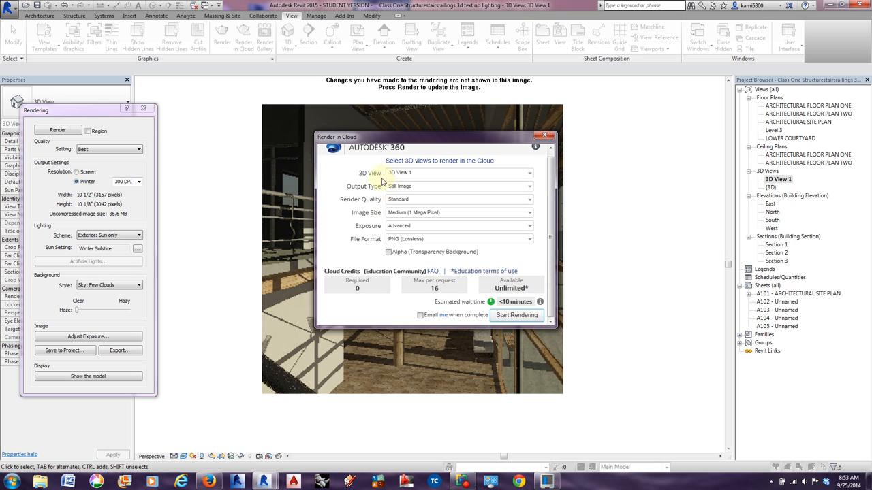
click(528, 176)
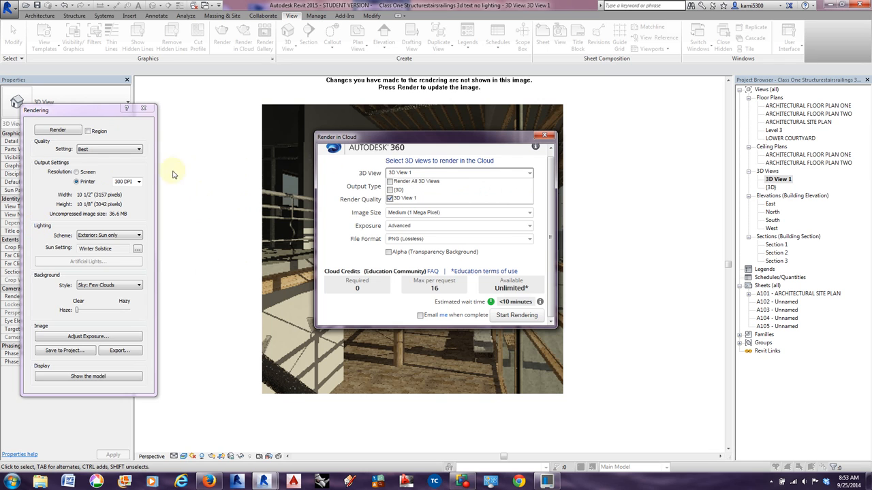
click(368, 170)
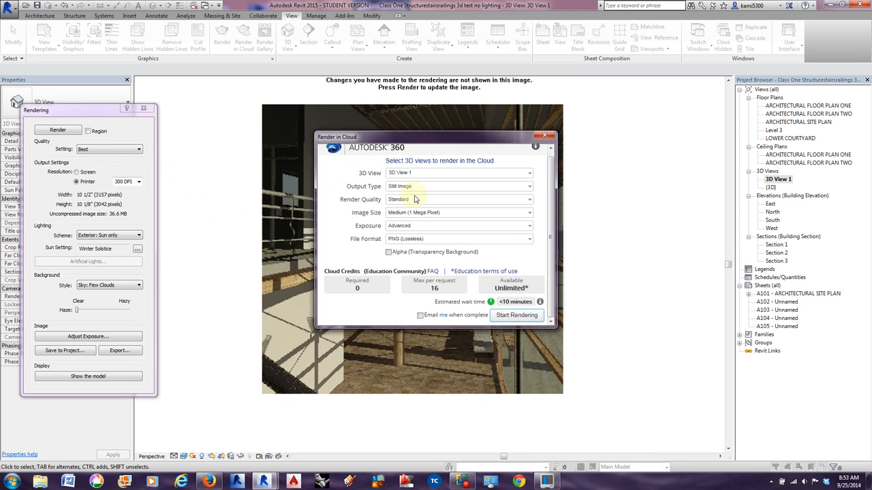
click(529, 186)
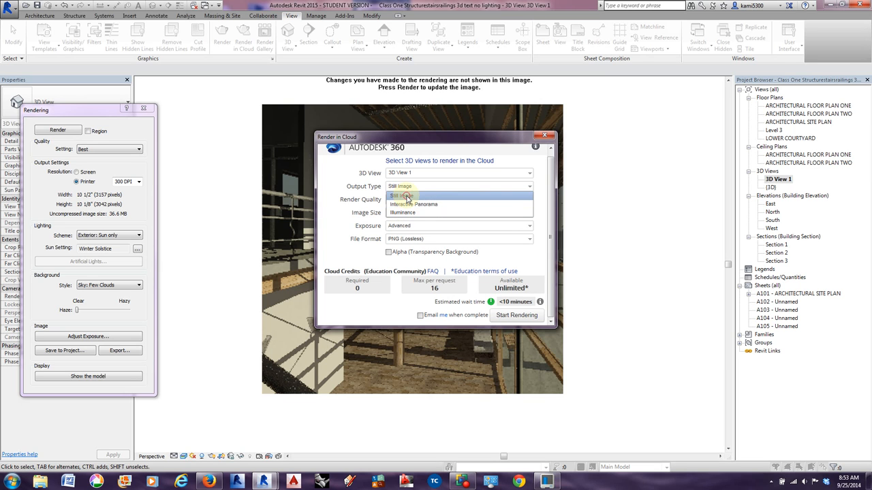
click(405, 196)
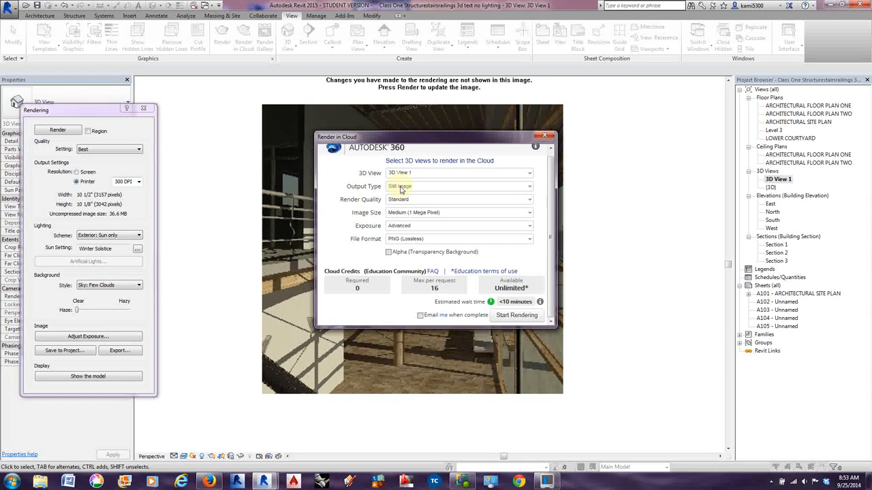
Set the cloud render quality to Final and the image size to Maximum (16 Mega Pixel).
click(530, 200)
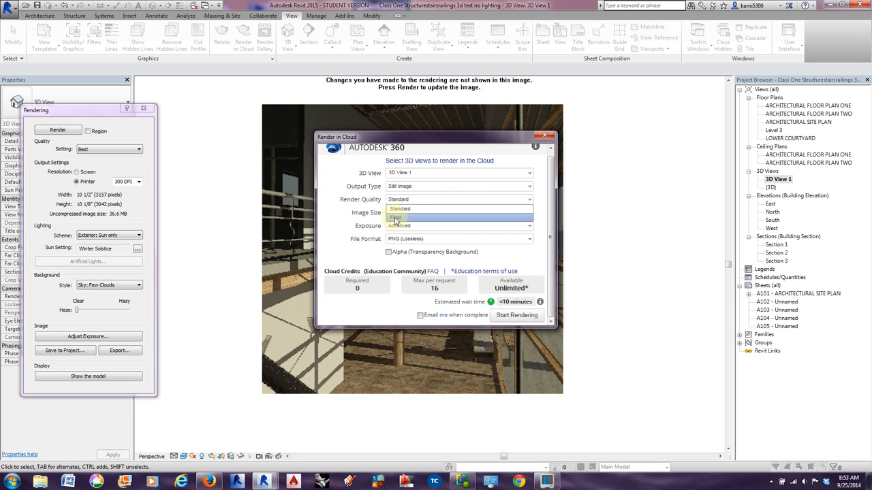
click(396, 218)
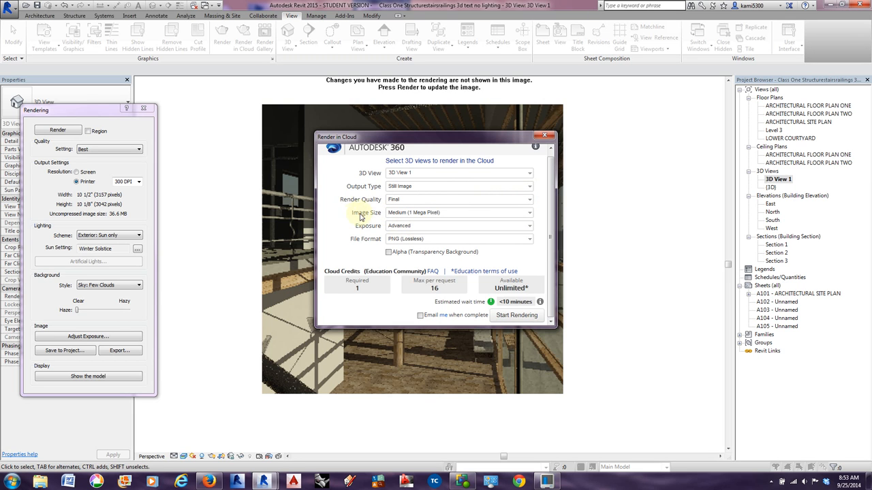
click(530, 213)
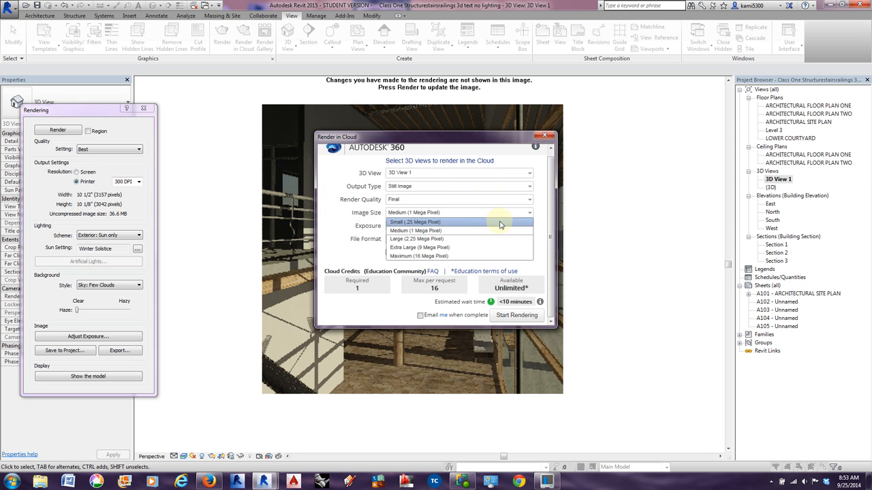
click(411, 256)
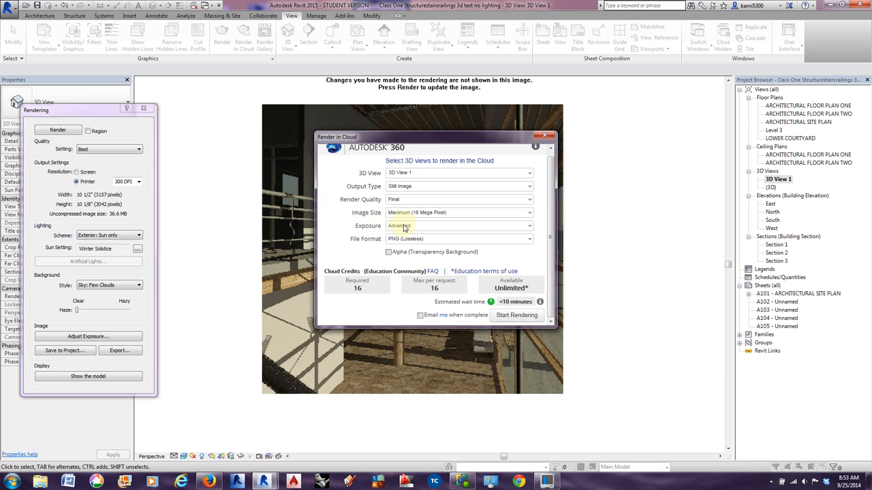
Set the cloud render exposure to Native, keep the PNG (Lossless) format and enable the alpha transparency background.
click(529, 226)
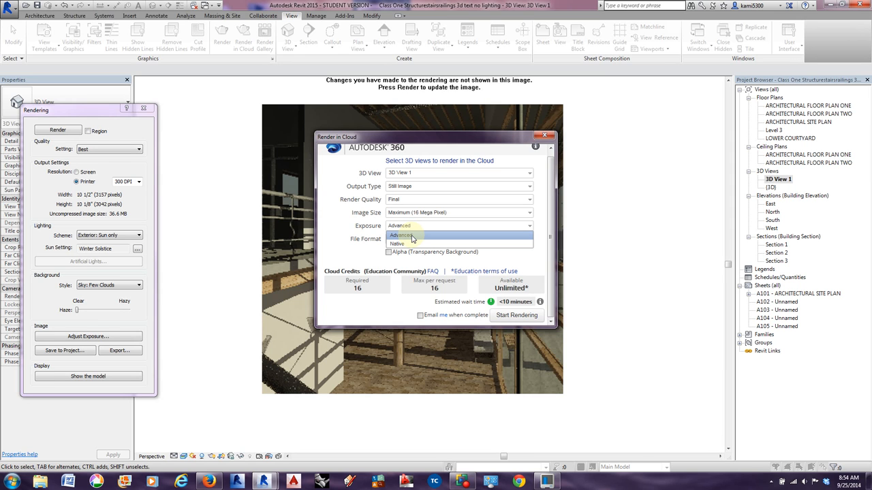
click(404, 246)
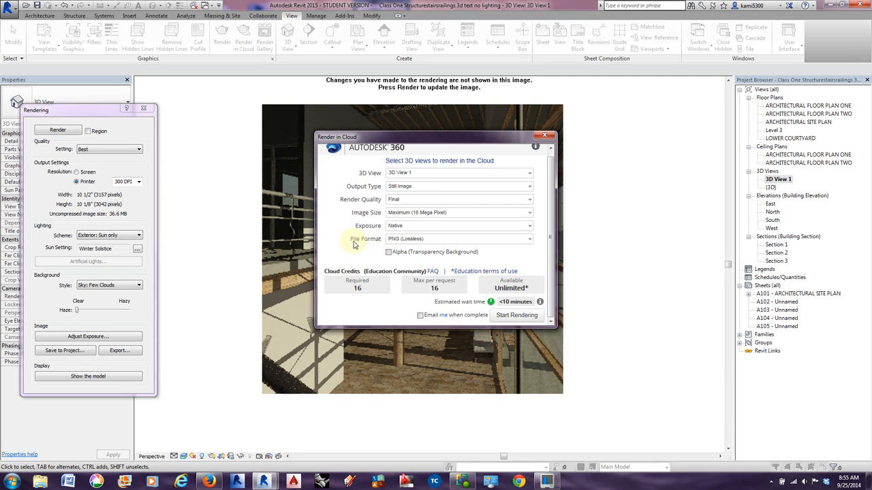
click(529, 239)
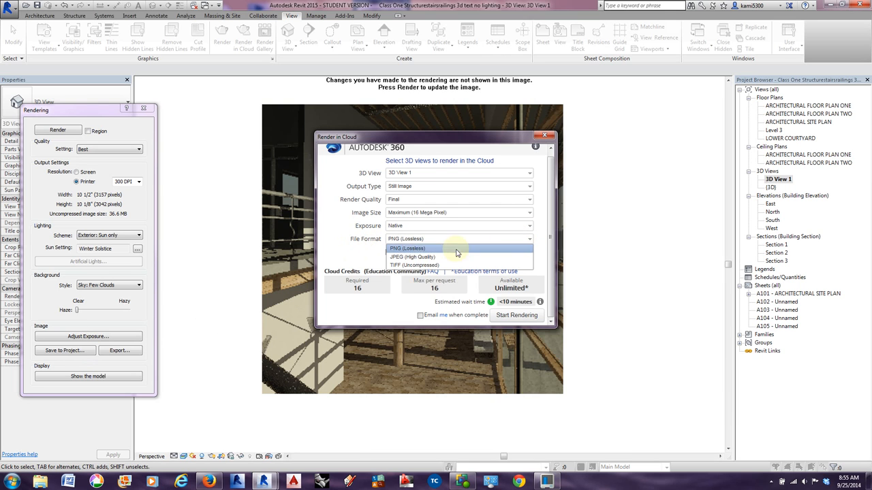
click(409, 249)
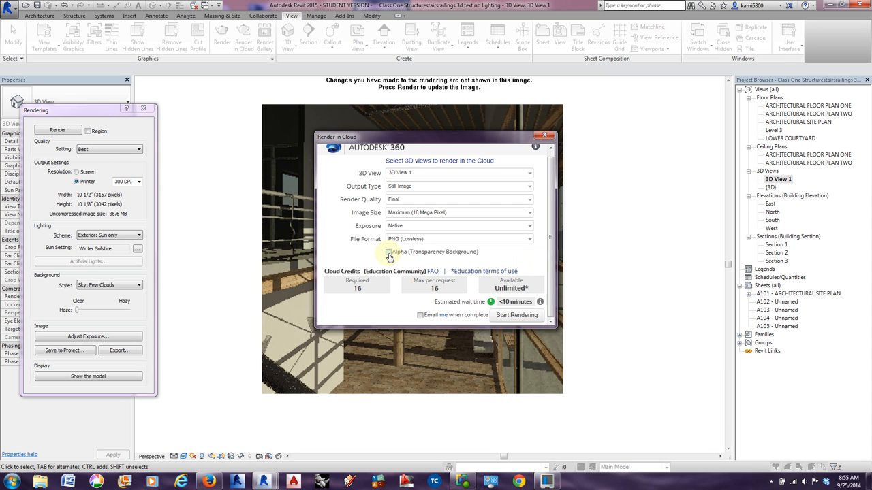
click(388, 253)
drag(428, 136, 194, 147)
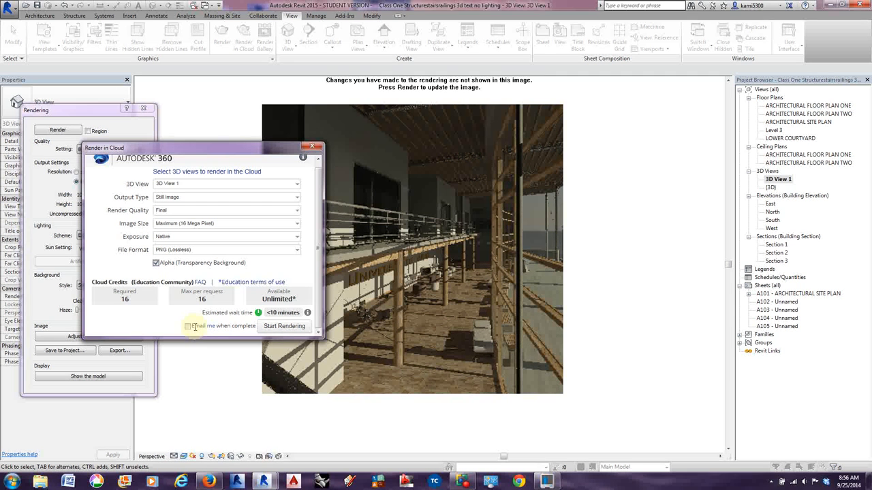
Submit the cloud rendering, let the upload continue in the background, and close the rendering settings.
click(281, 327)
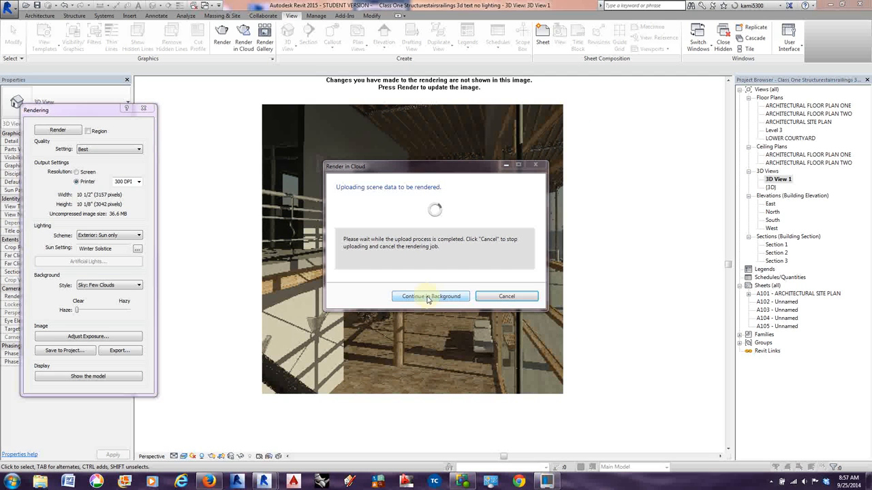
click(428, 298)
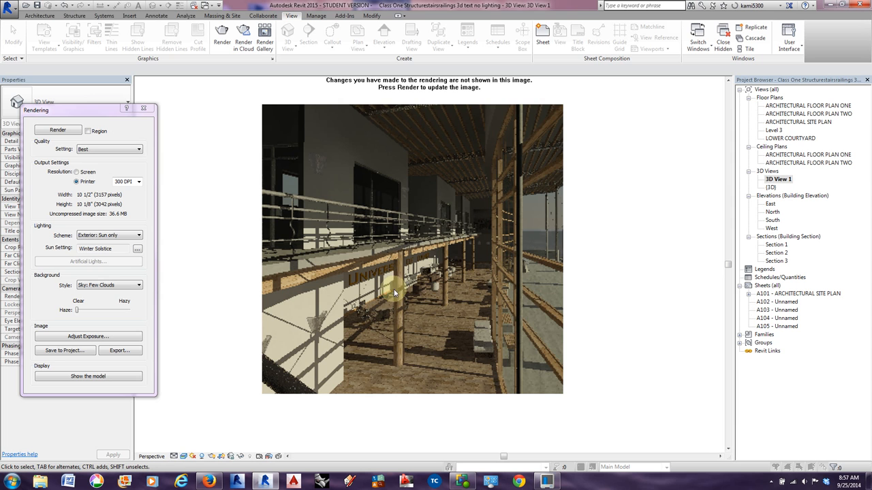
click(189, 236)
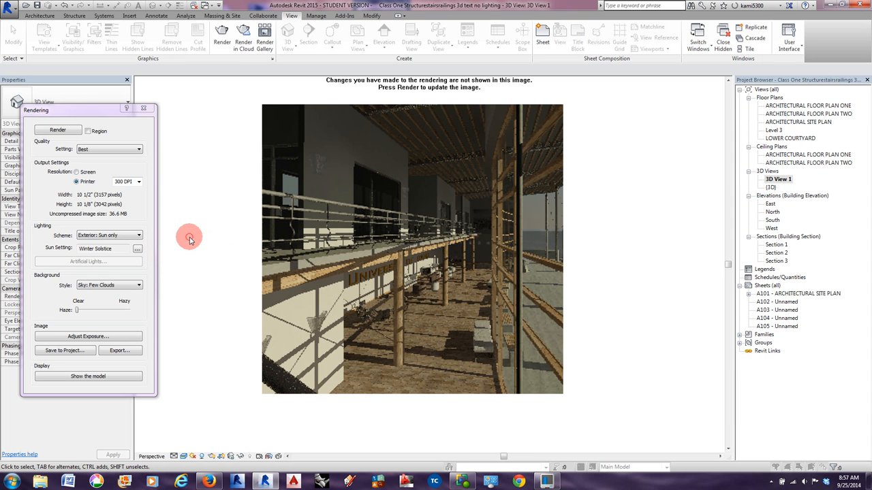
click(143, 108)
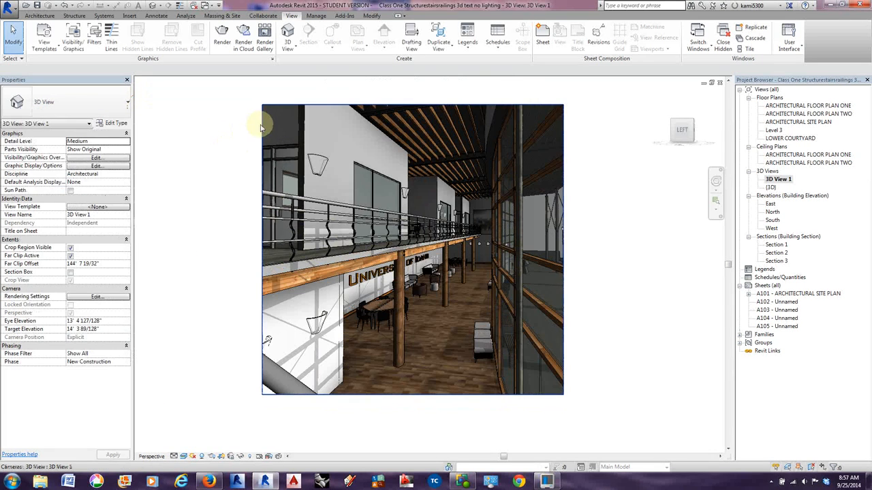
Resize the crop region of 3D View 1 to 30" wide by 30" high, changing the field of view.
click(263, 124)
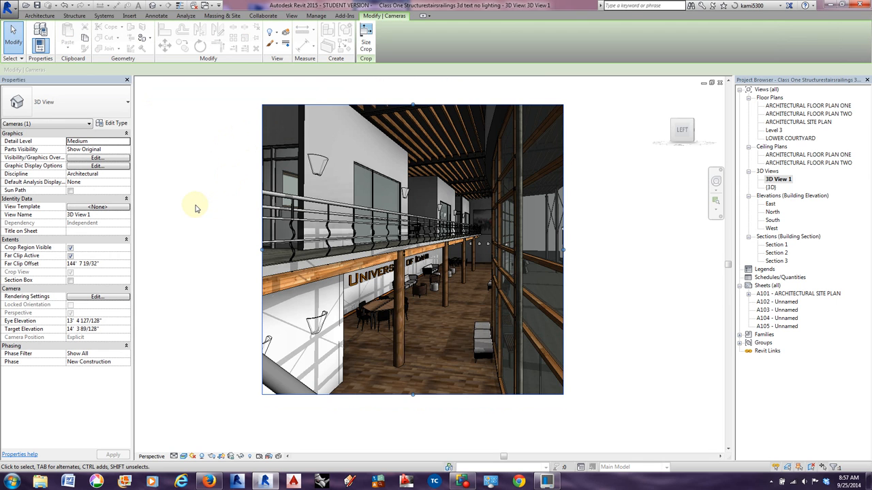
click(366, 39)
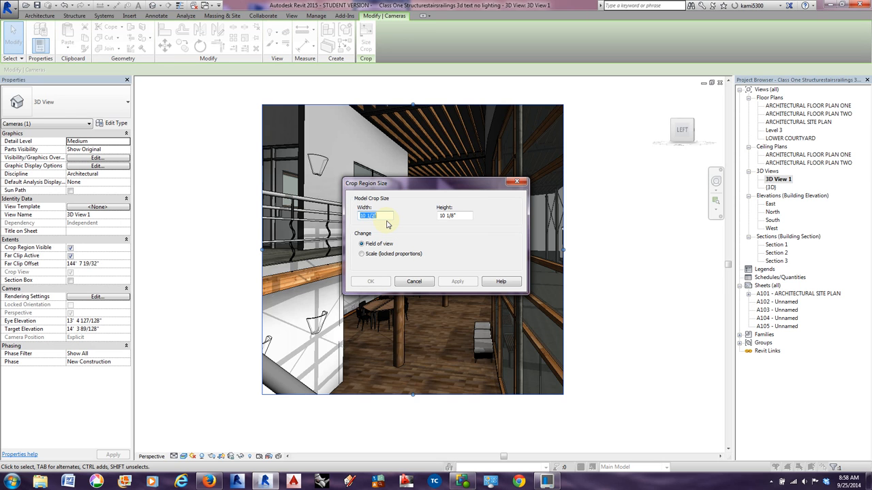
drag(380, 214, 342, 215)
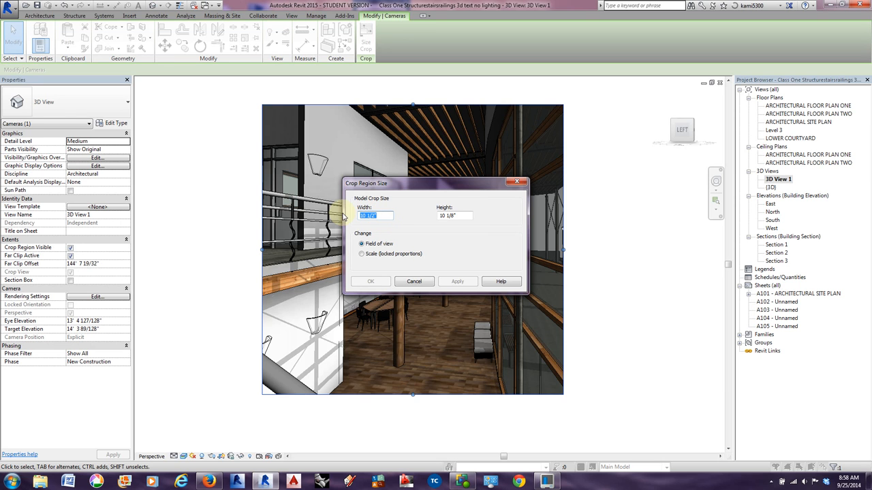
text(30)
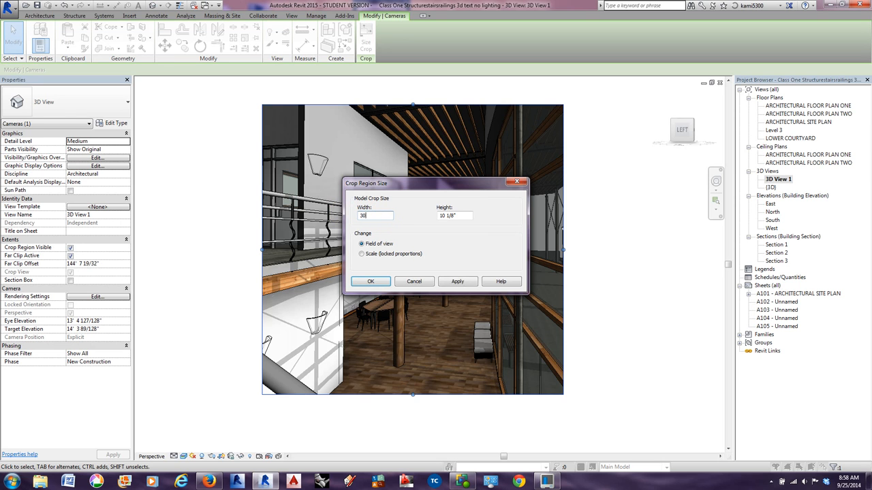
click(462, 214)
drag(461, 215, 428, 219)
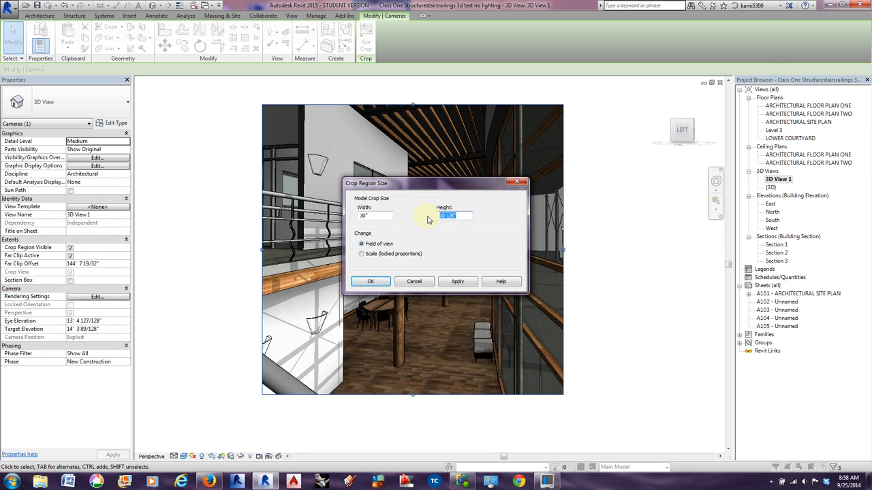
text(20)
key(Return)
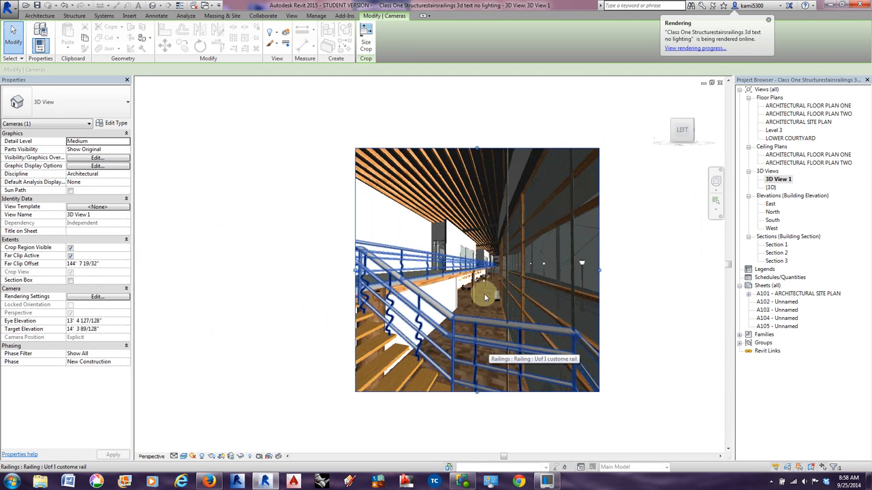
scroll(482, 291, up, 1)
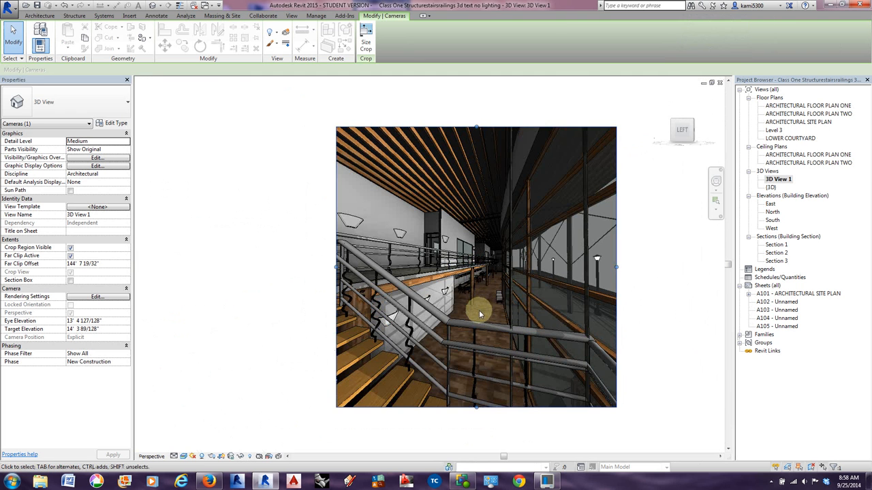
middle_drag(483, 301, 442, 303)
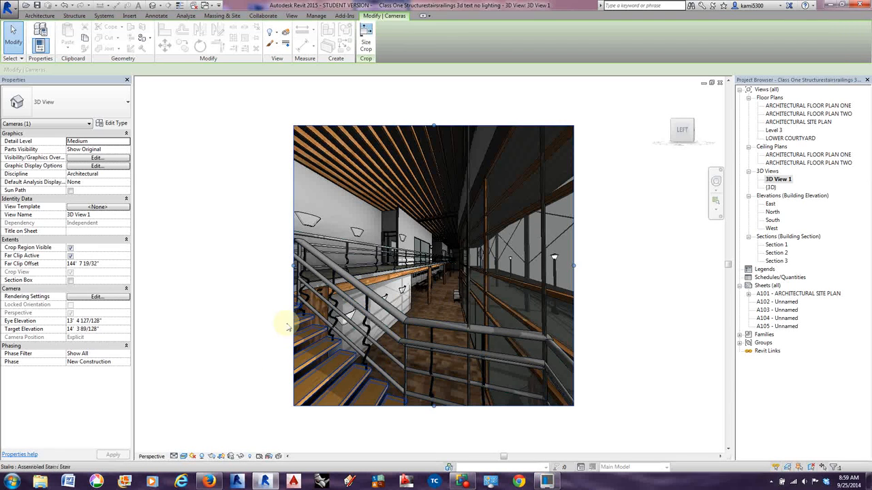
With the rendering settings open, widen and then narrow 3D View 1's crop region to about 27 5/8" by moving its right edge.
click(212, 456)
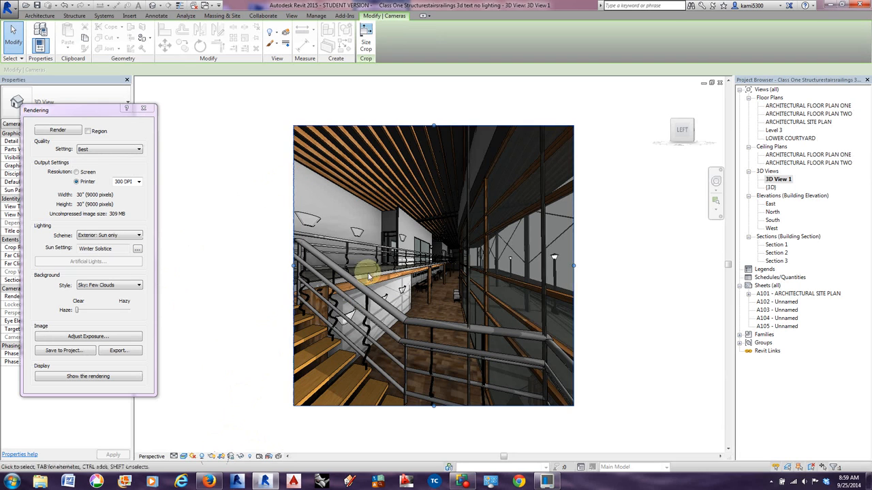
click(574, 266)
drag(574, 266, 597, 265)
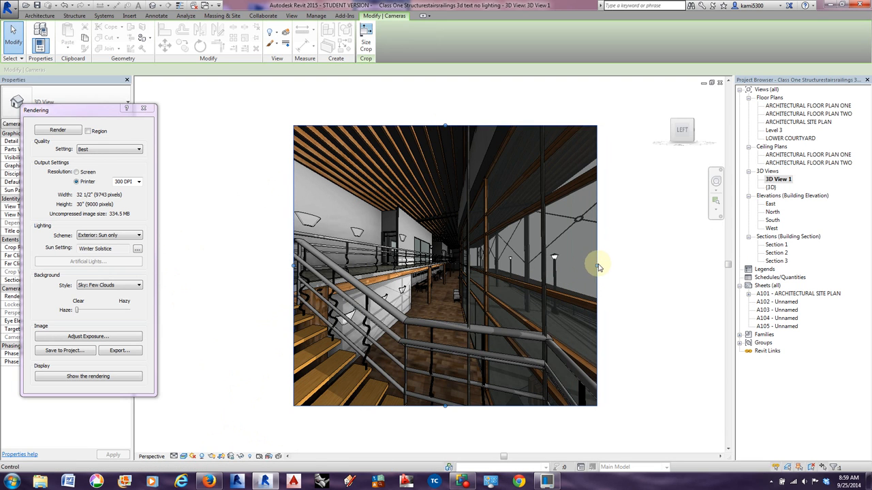
drag(597, 265, 553, 266)
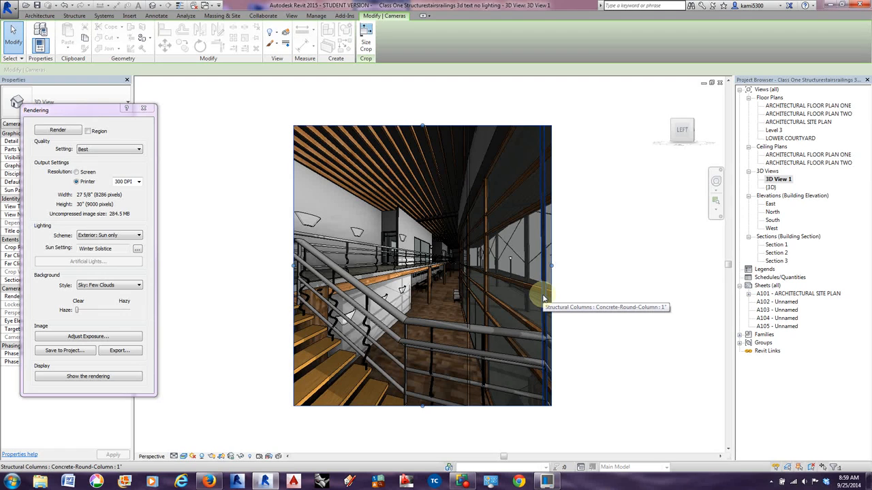
click(143, 108)
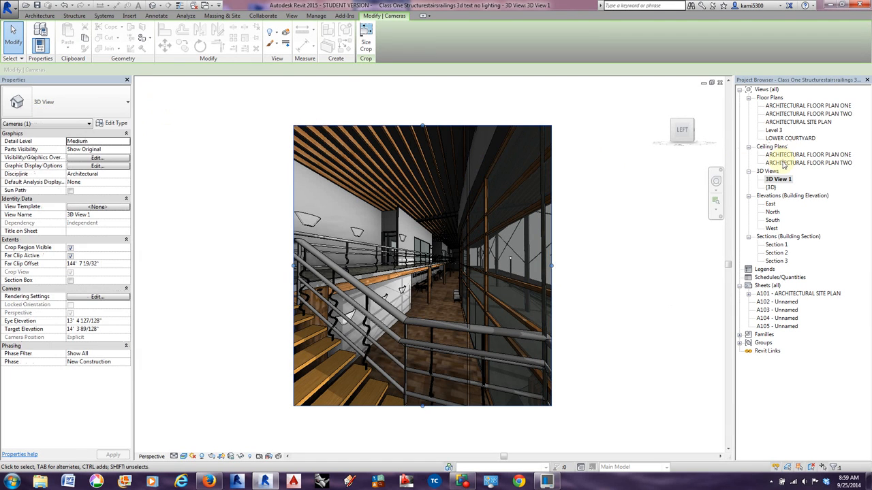
In ARCHITECTURAL FLOOR PLAN ONE, place a camera inside the building's east end, aimed northwest past the opposite corner.
double_click(781, 107)
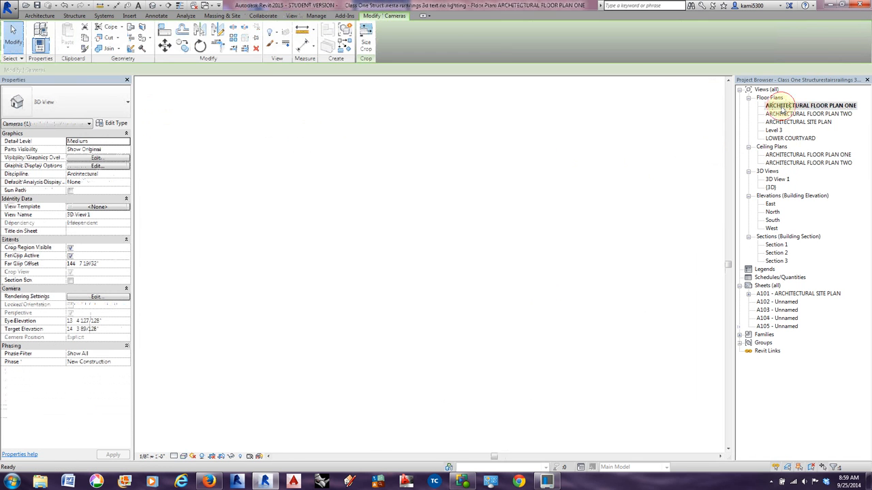
click(158, 5)
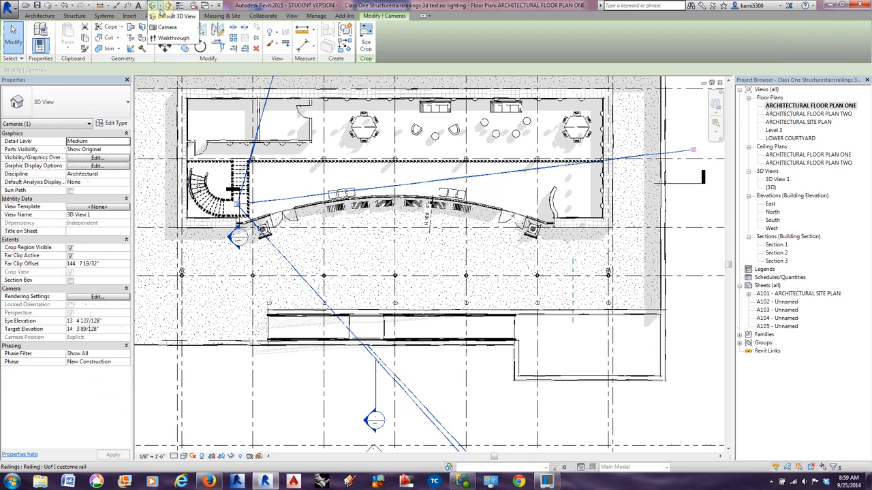
click(167, 27)
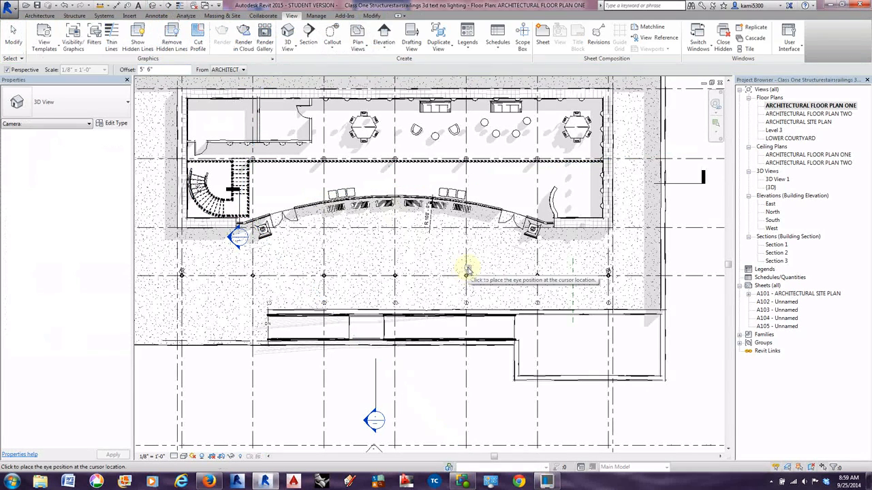
scroll(466, 292, down, 3)
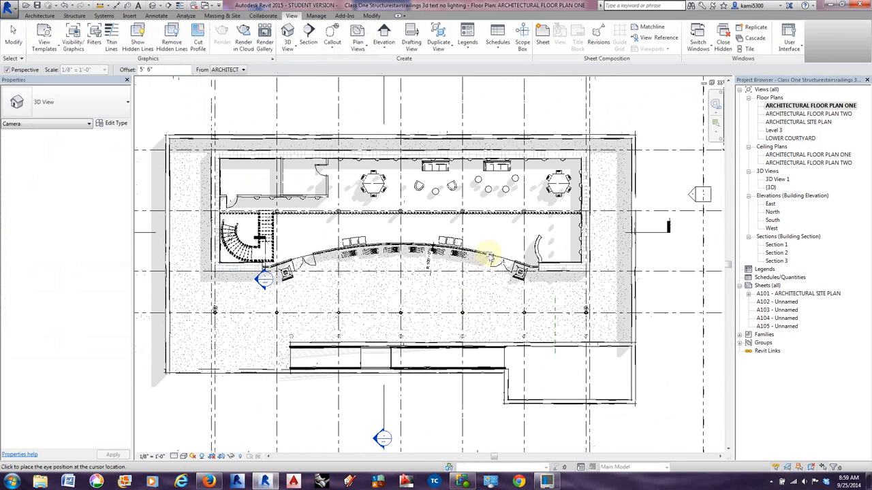
click(566, 253)
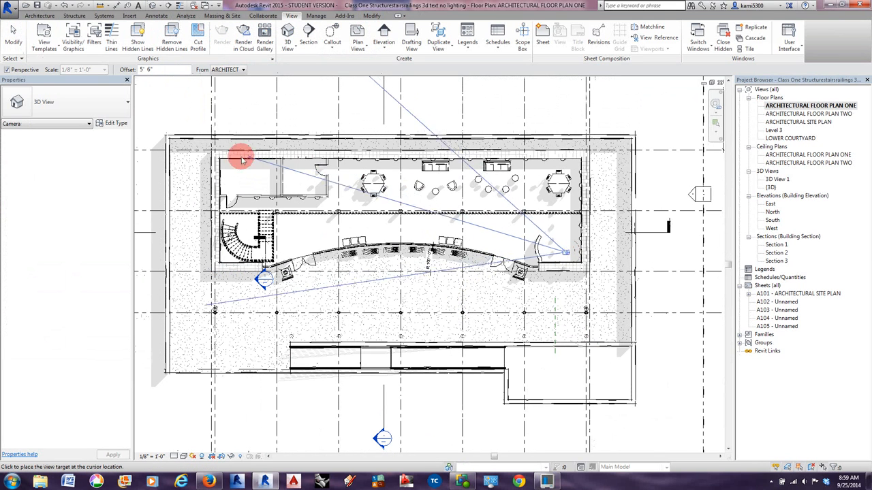
click(150, 124)
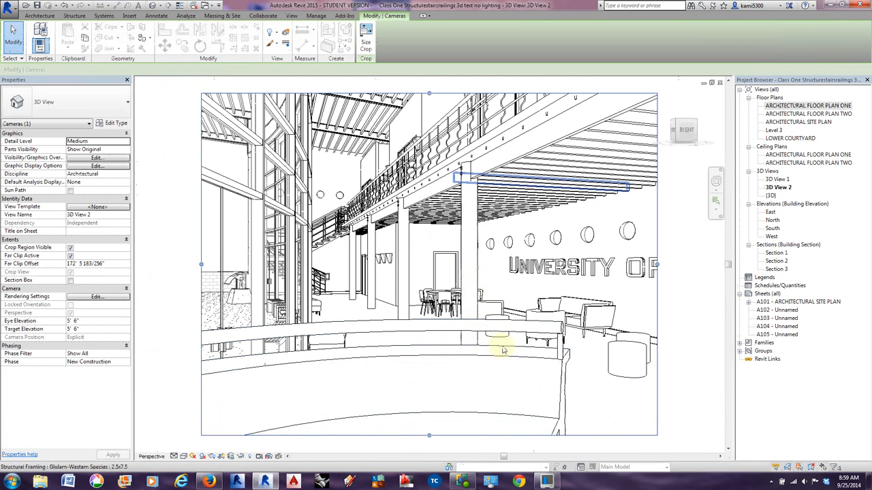
Resize the new camera view's crop region to 30" wide by 30" high, changing the field of view.
click(367, 37)
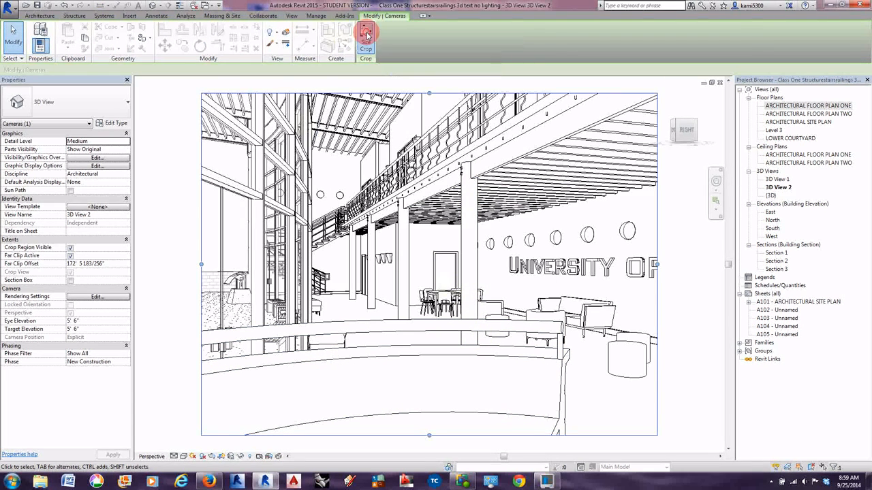
click(363, 216)
drag(363, 215, 348, 218)
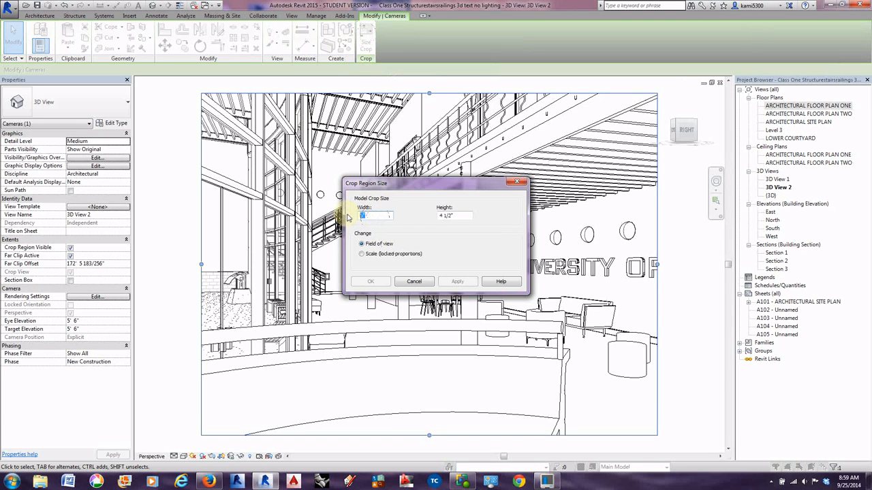
text(30)
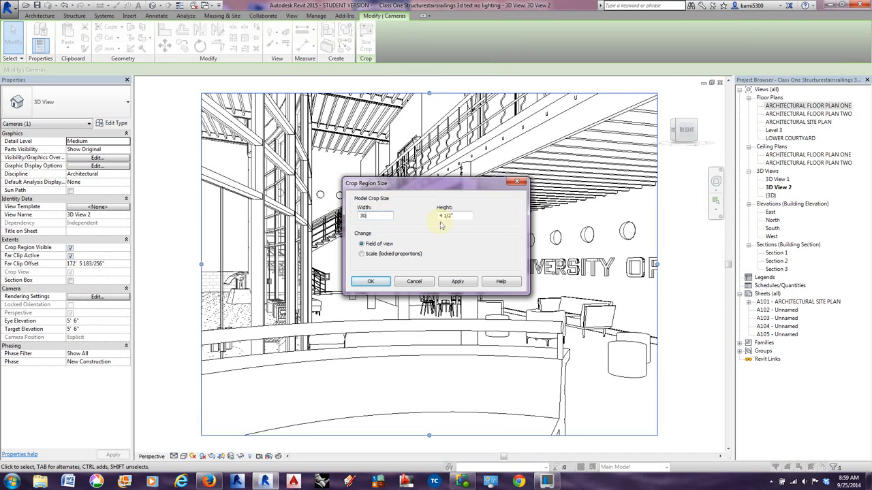
drag(469, 216, 418, 217)
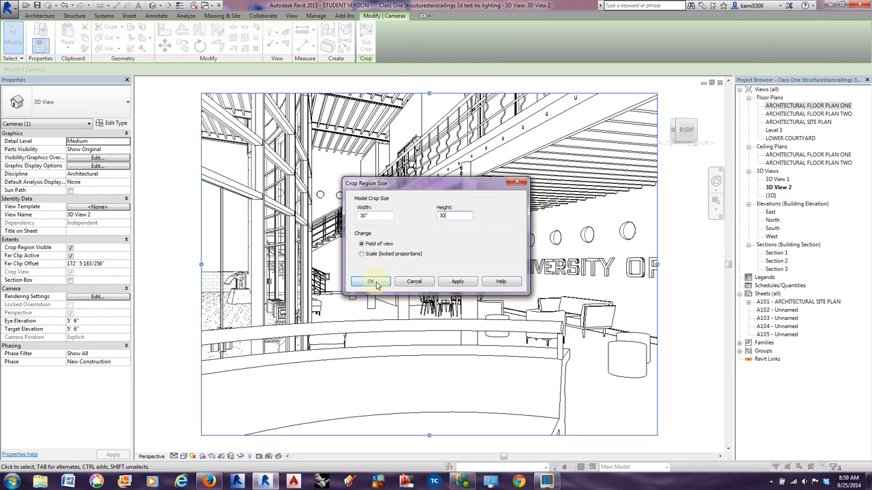
click(375, 285)
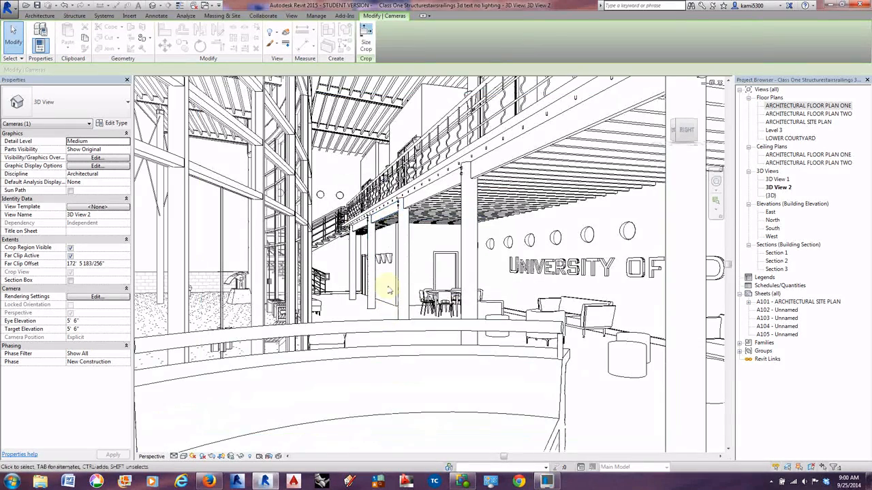
scroll(386, 287, down, 5)
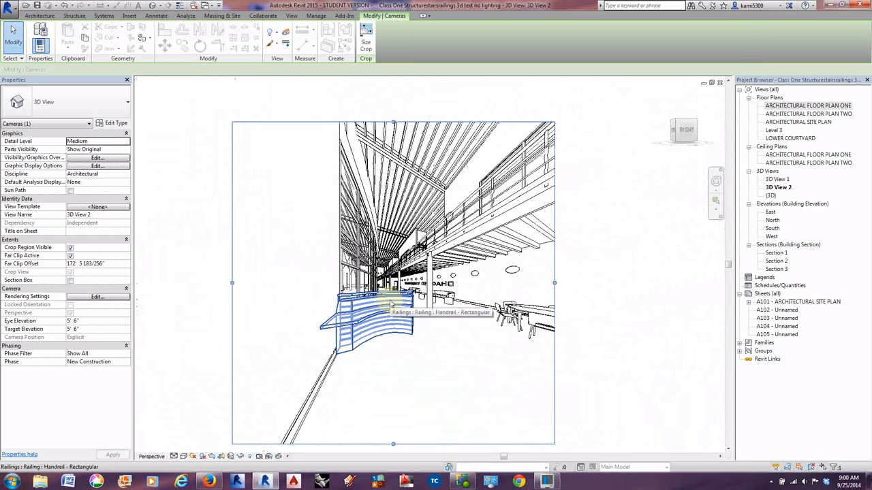
scroll(390, 302, up, 2)
scroll(390, 302, down, 1)
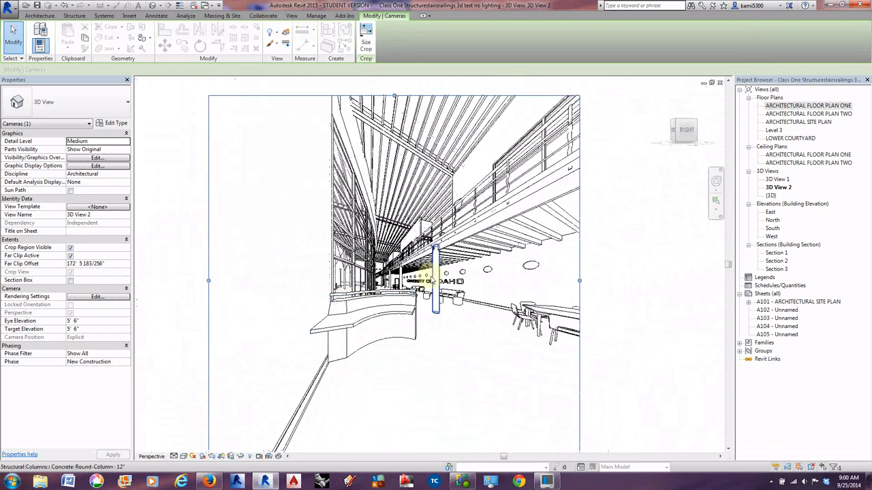
scroll(413, 286, down, 1)
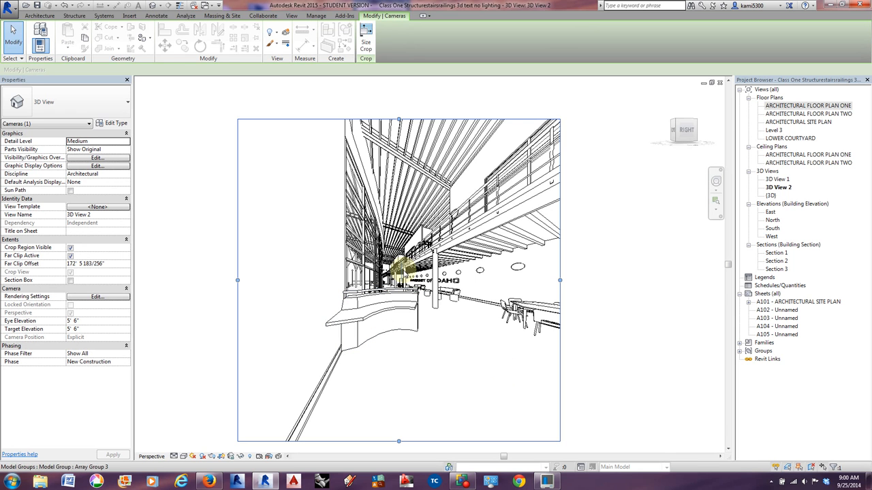
Increase the focal length of 3D View 2 until the lobby interior and UNIVERSITY lettering fill the crop region.
click(716, 180)
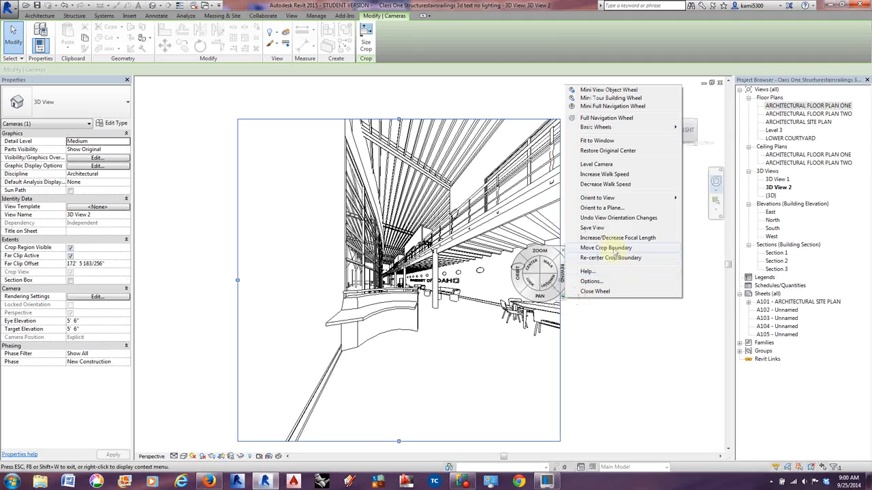
click(613, 237)
drag(381, 289, 323, 5)
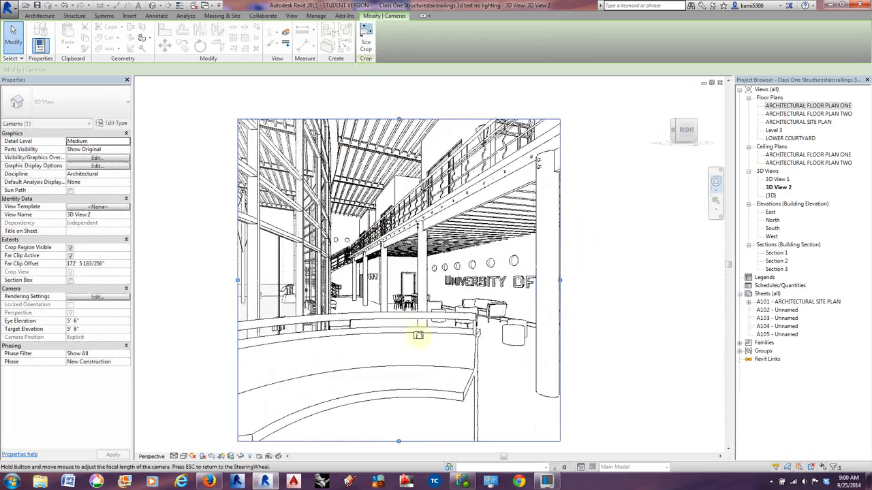
drag(418, 335, 399, 252)
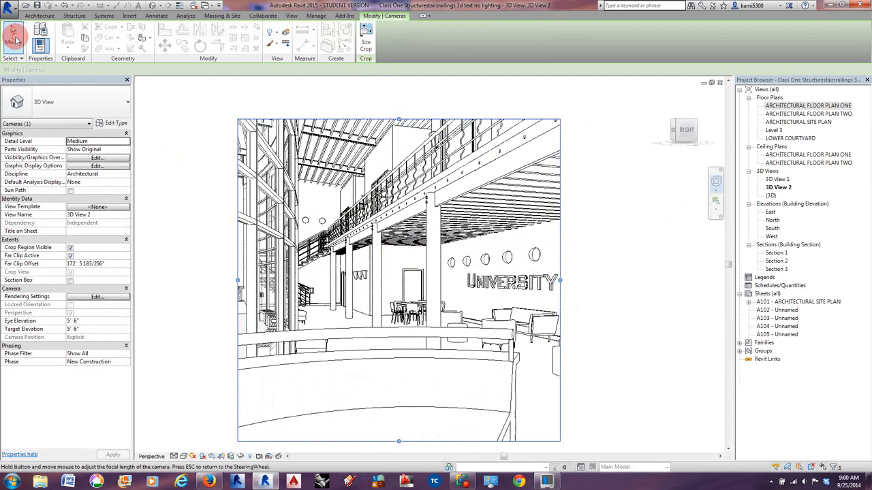
key(Escape)
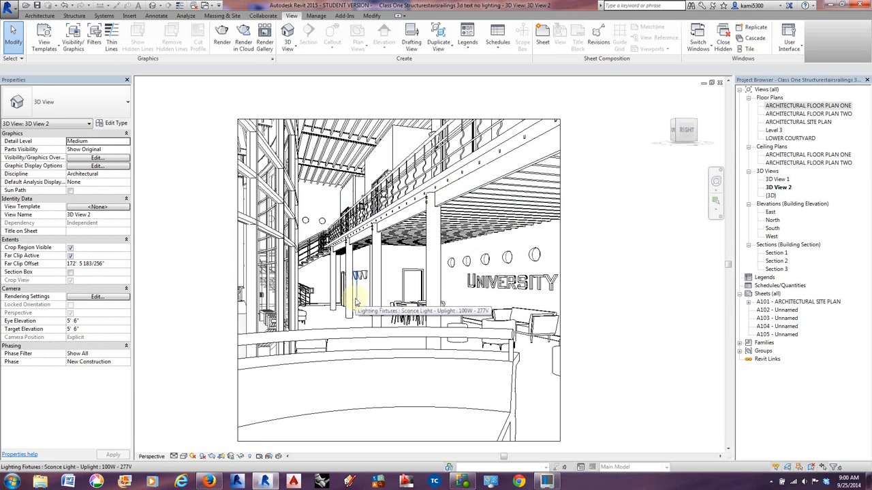
In ARCHITECTURAL FLOOR PLAN ONE, place a camera outside the building to the southeast, aimed northwest past the opposite corner.
double_click(794, 107)
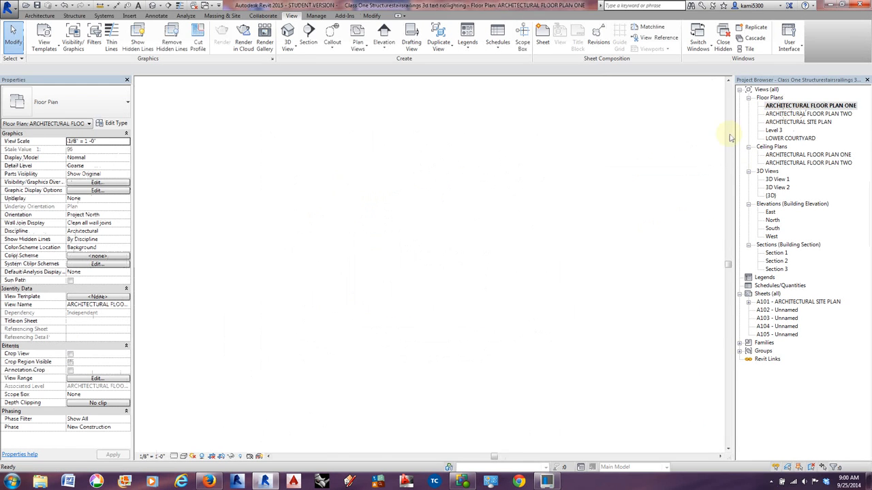
middle_drag(461, 295, 448, 279)
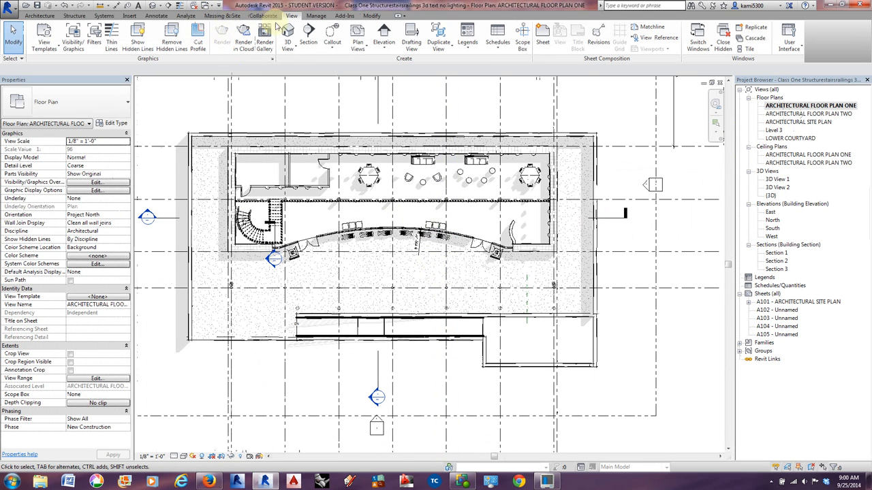
click(287, 46)
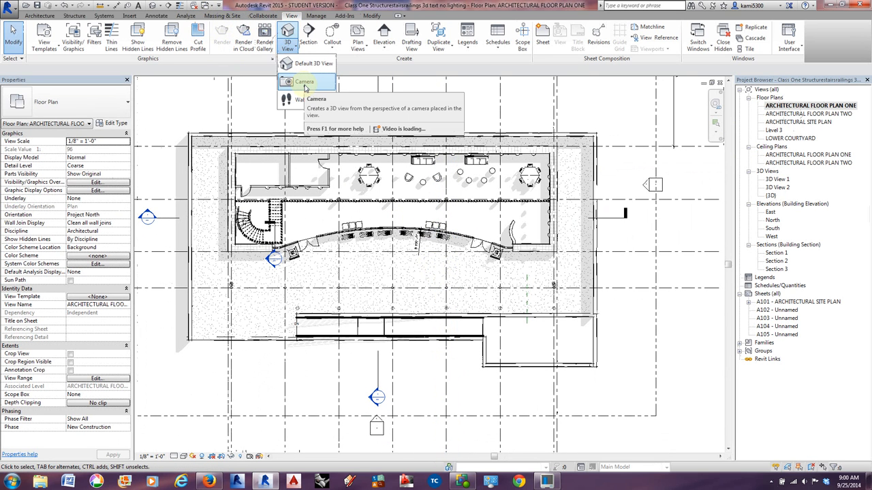
click(305, 86)
scroll(354, 220, down, 4)
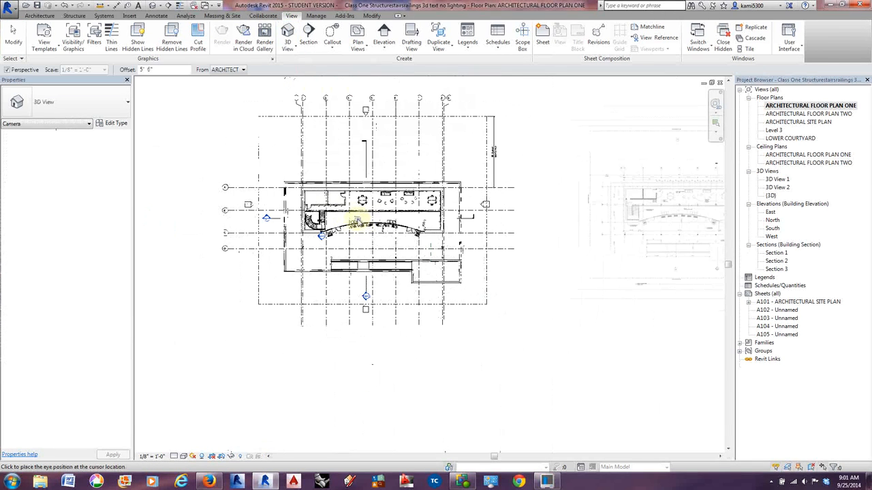
click(457, 338)
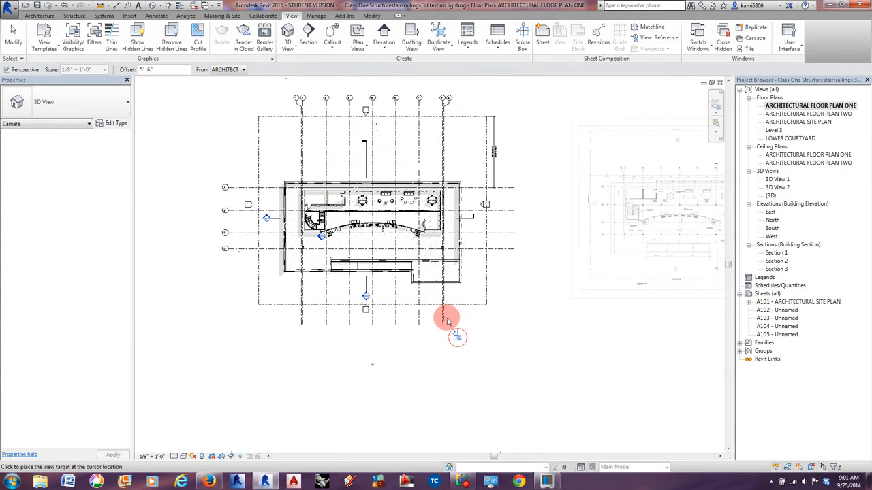
click(289, 89)
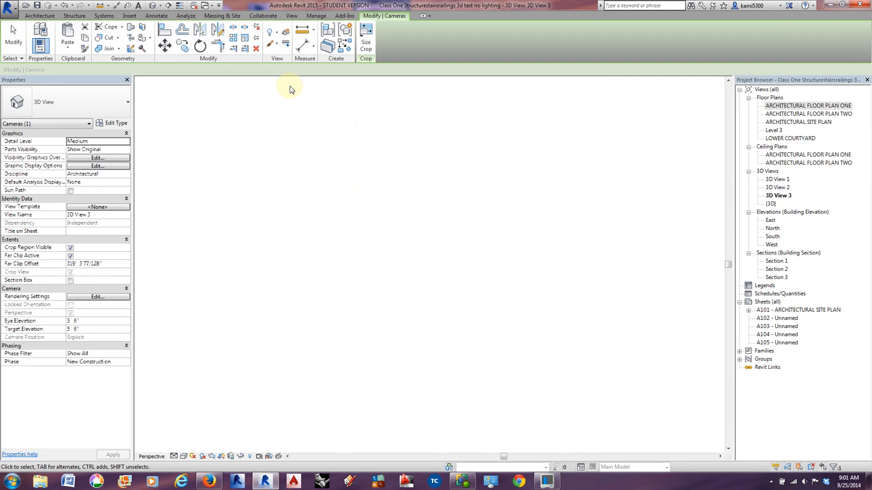
Resize the new camera view's crop region to 30" wide by 15" high, changing the field of view.
scroll(390, 256, down, 3)
click(366, 46)
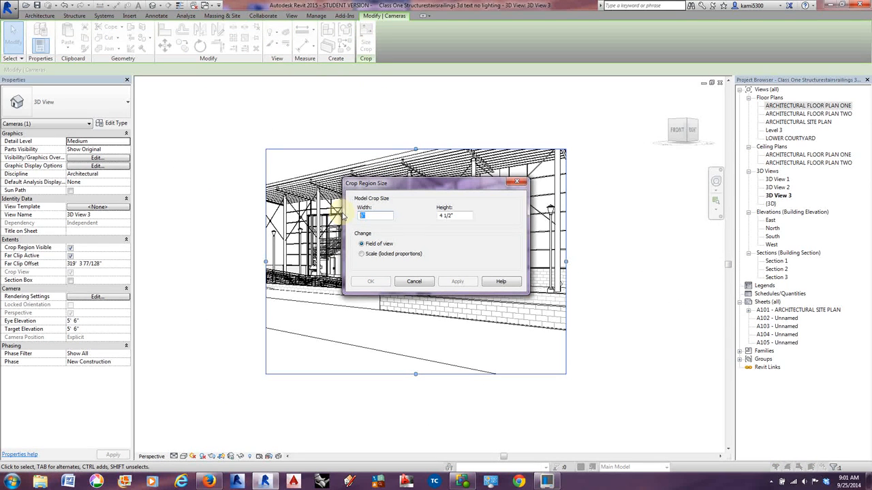
text(12)
key(Return)
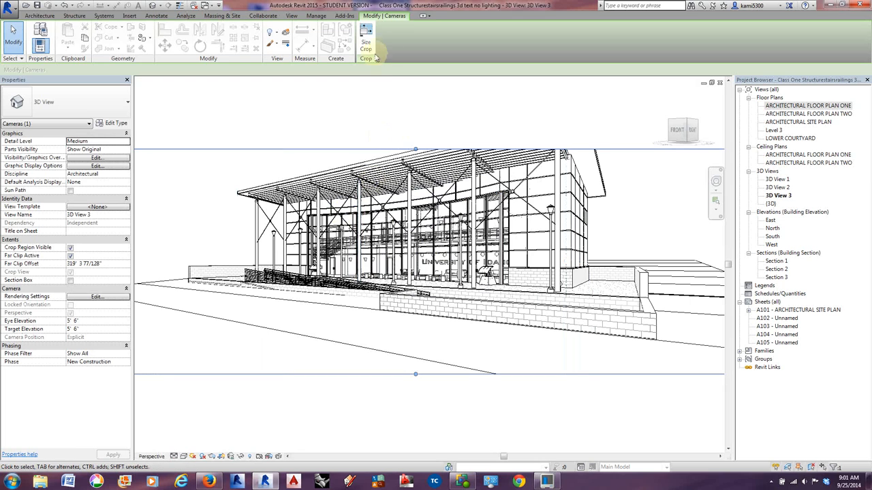
click(366, 46)
drag(462, 215, 431, 213)
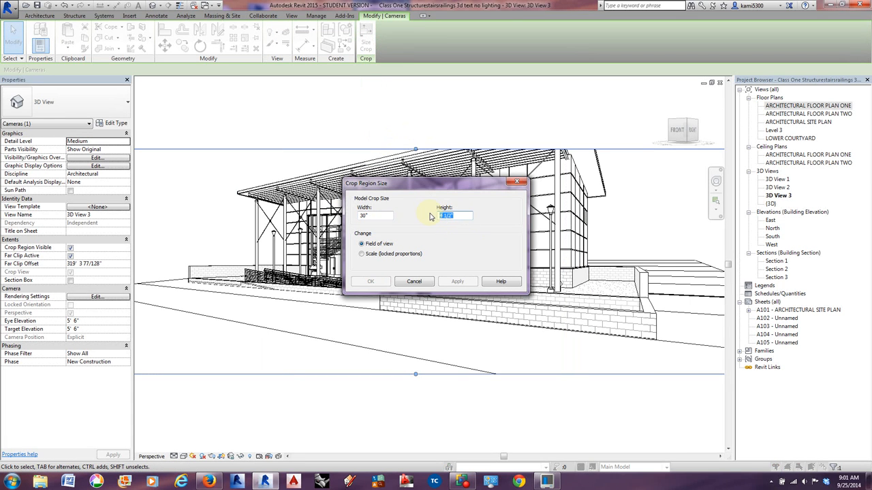
text(20)
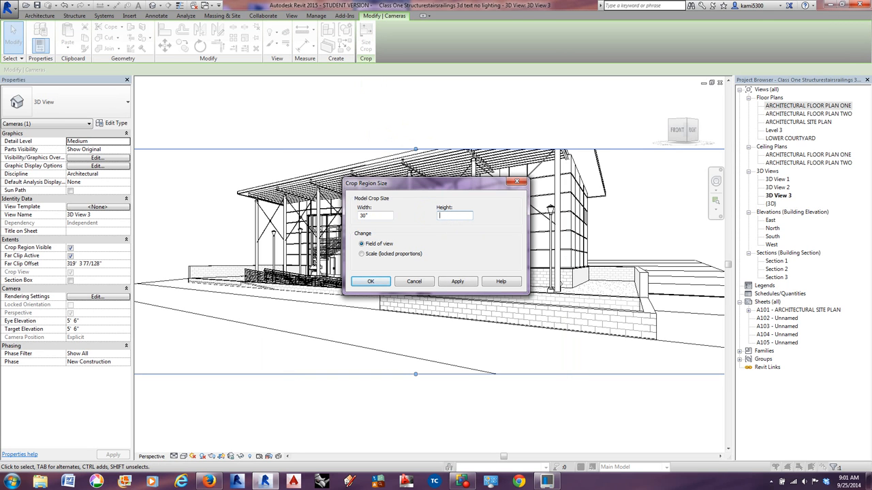
text(18)
key(Return)
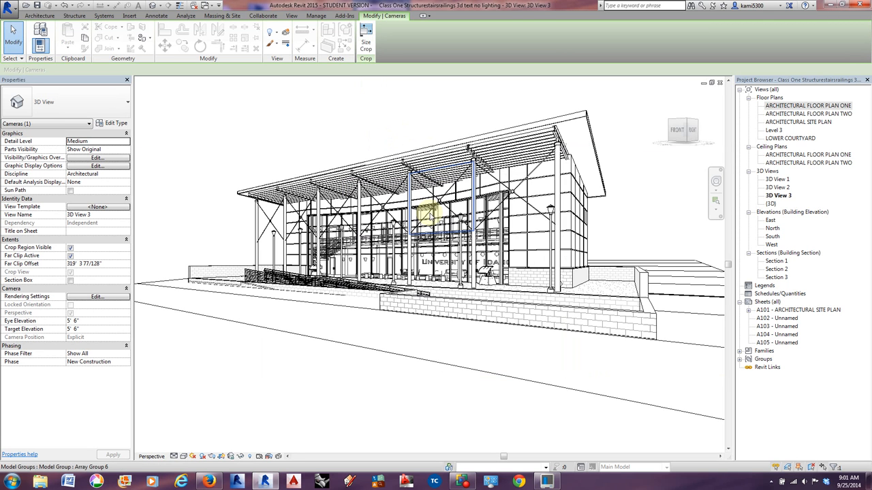
scroll(466, 259, down, 2)
scroll(464, 259, down, 2)
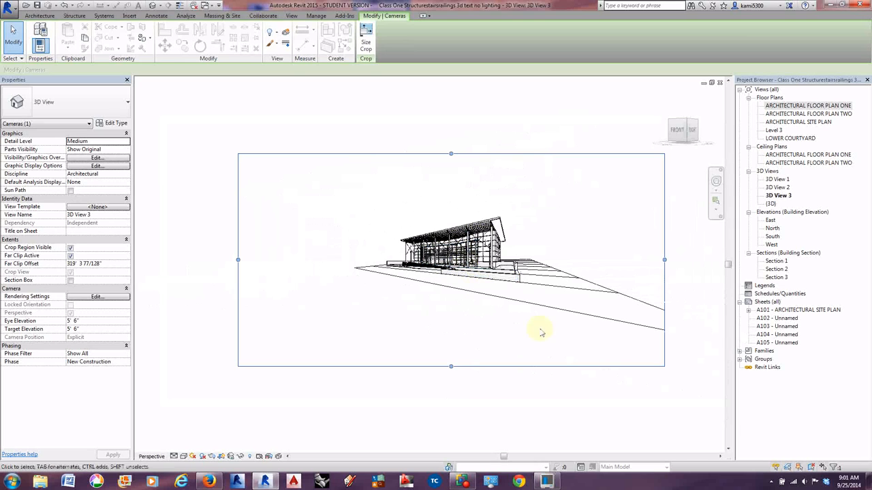
Increase 3D View 3's focal length until the building fills the crop region, and raise the camera to an eye elevation of about 11' 2 3/8".
click(716, 181)
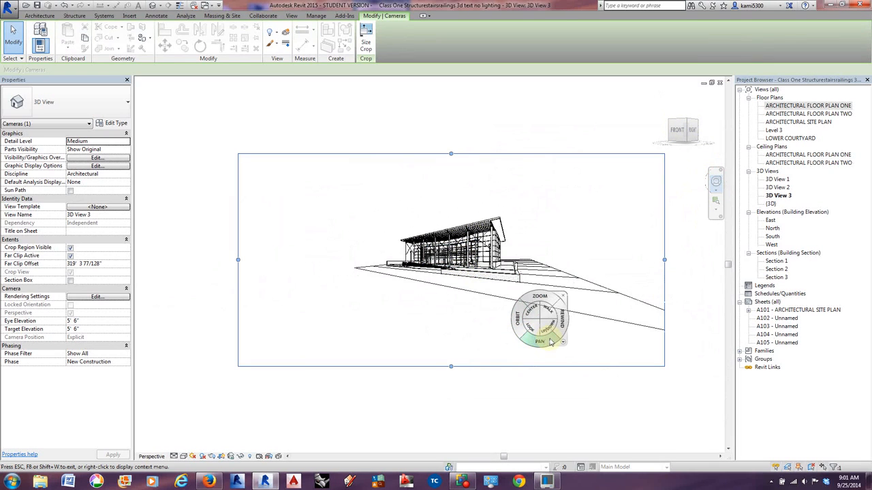
click(563, 344)
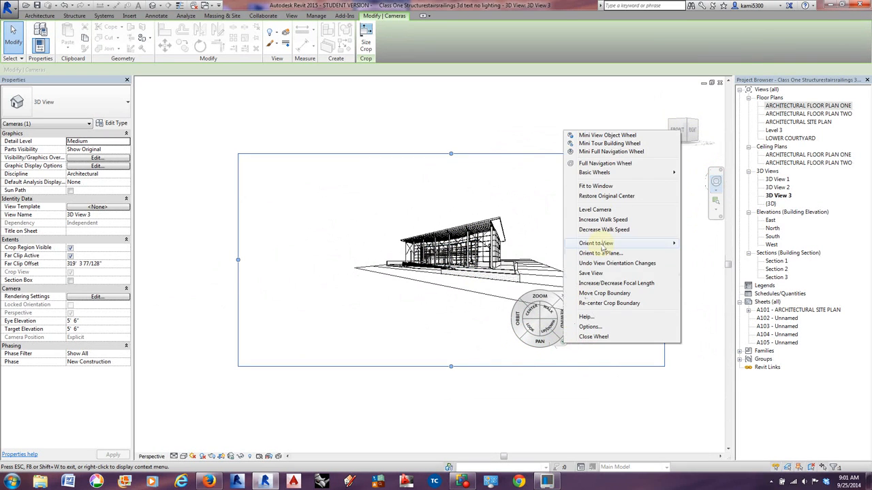
click(605, 283)
drag(489, 276, 415, 29)
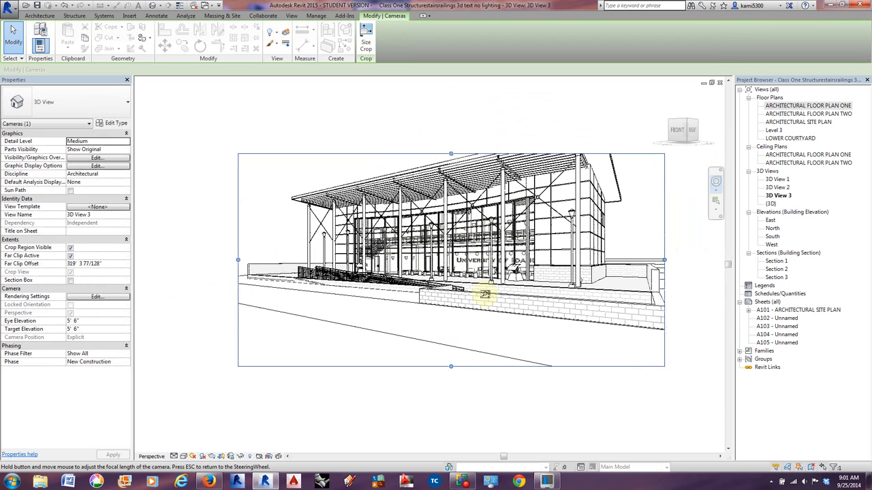
key(Escape)
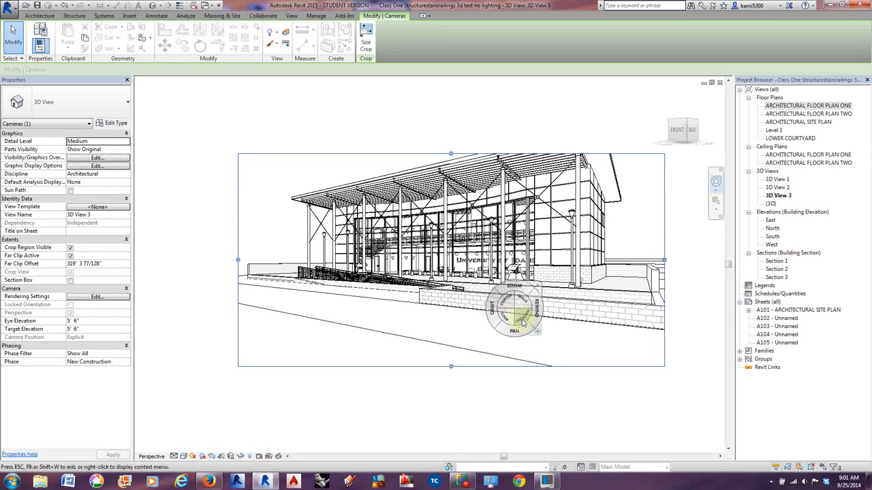
drag(523, 319, 522, 319)
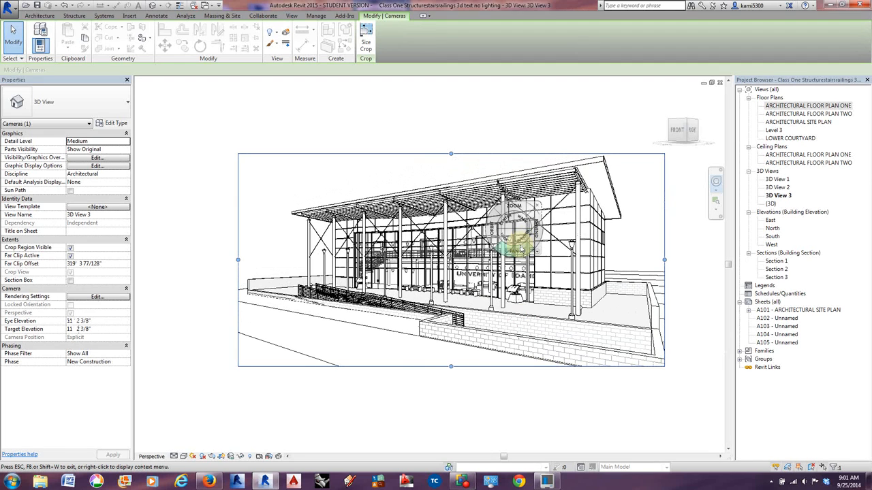
key(Escape)
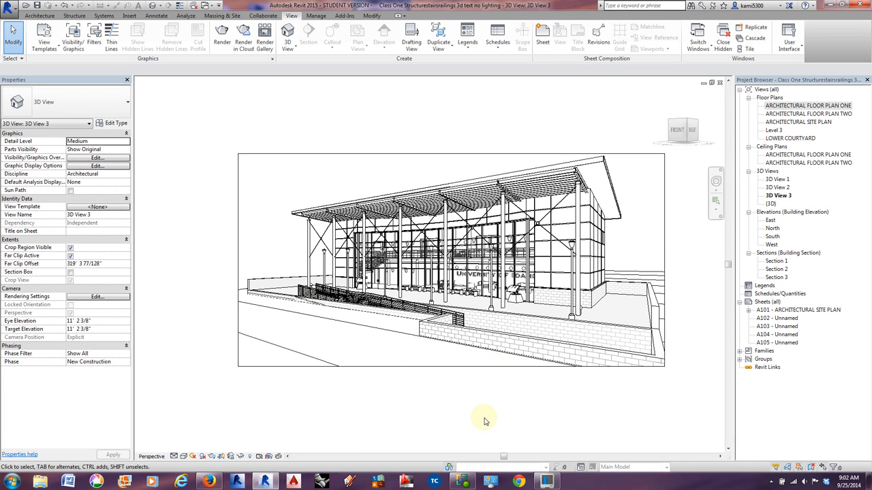
Turn on the Light Source subcategory of Lighting Fixtures in 3D View 3's visibility overrides.
key(v)
key(g)
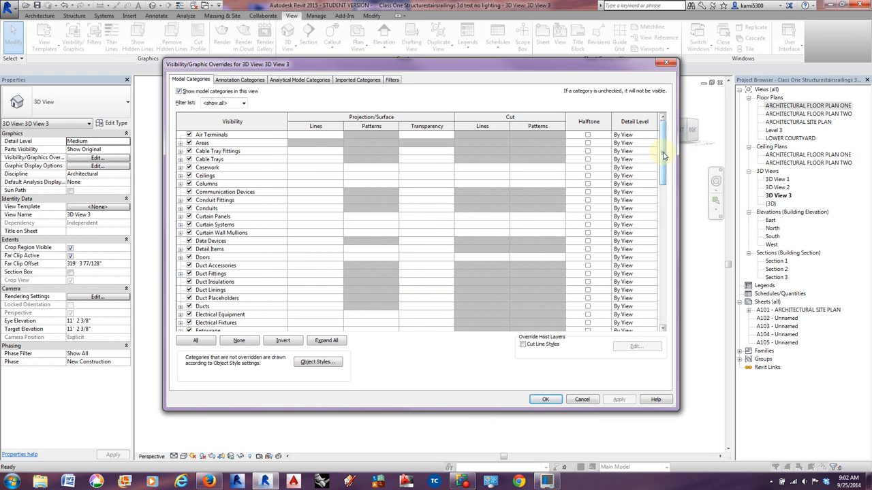
drag(664, 156, 664, 216)
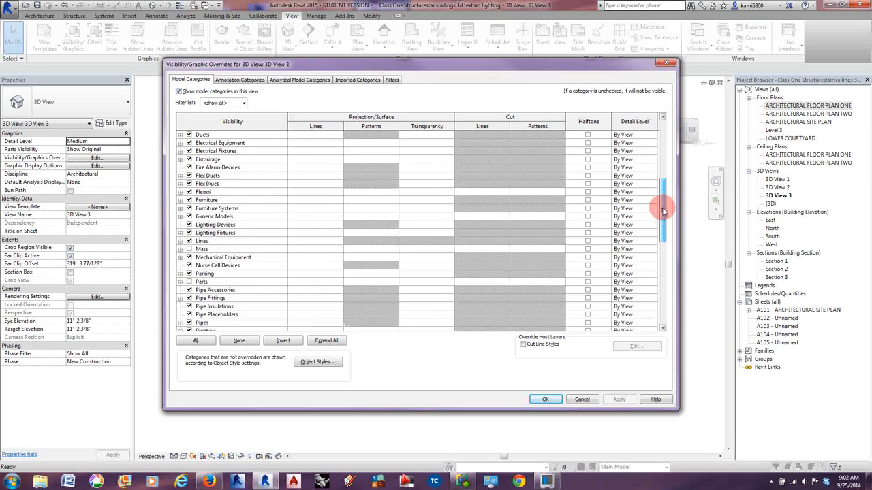
click(180, 233)
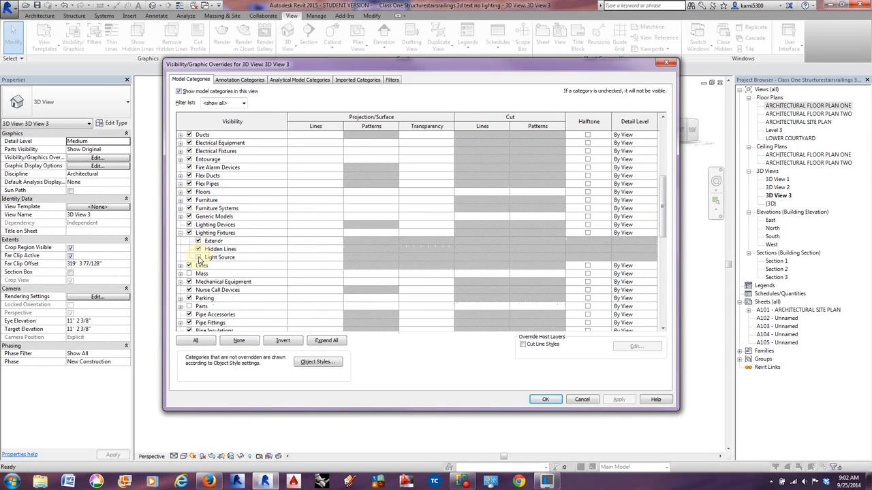
click(198, 258)
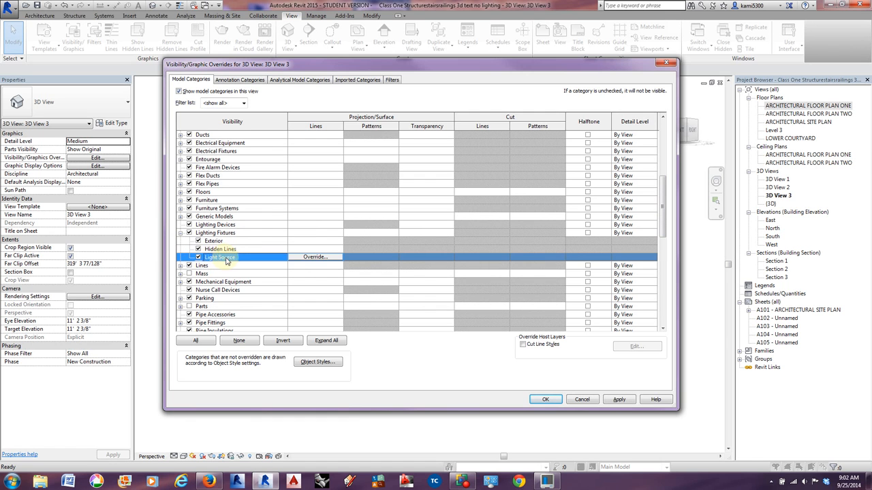
click(545, 401)
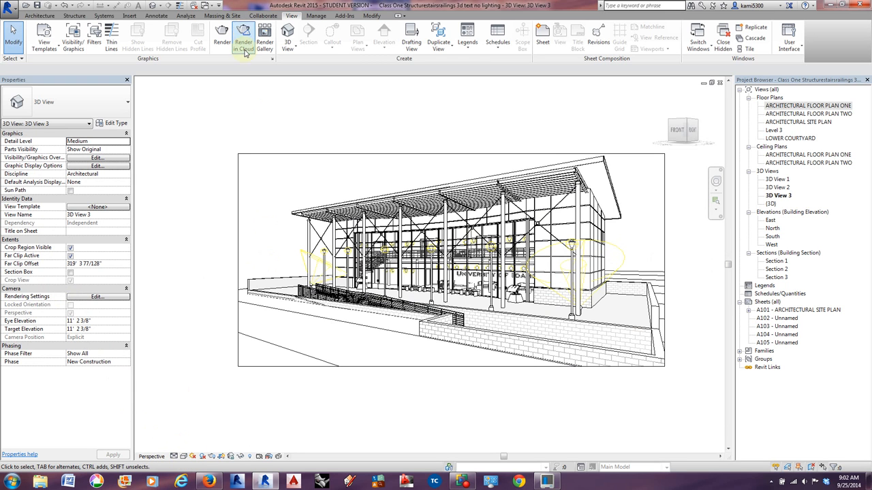
In the rendering settings for 3D View 3, set the lighting scheme to Exterior: Sun and Artificial.
click(222, 34)
click(118, 236)
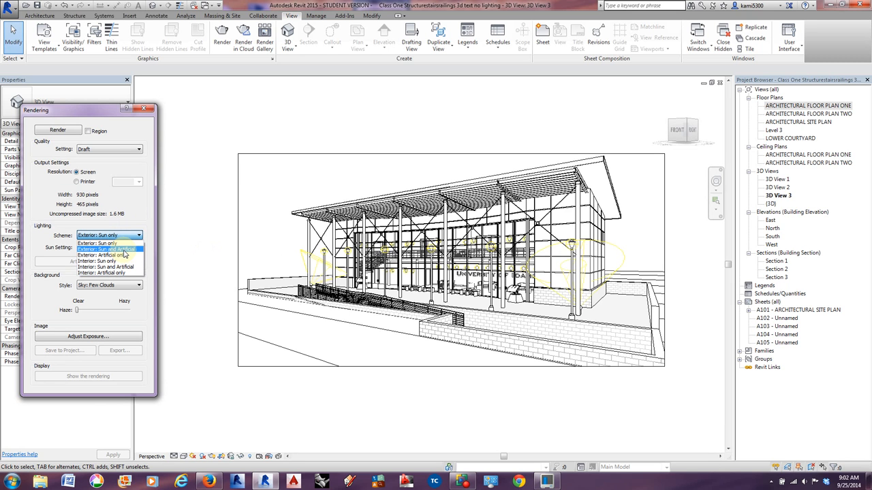
click(123, 250)
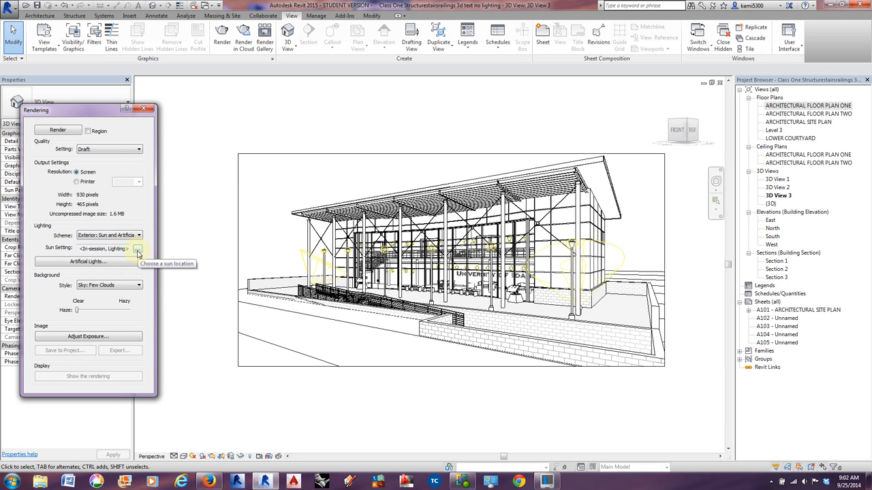
Review the list of grouped and ungrouped artificial lights and their dimming values for 3D View 3 without changing them.
click(84, 262)
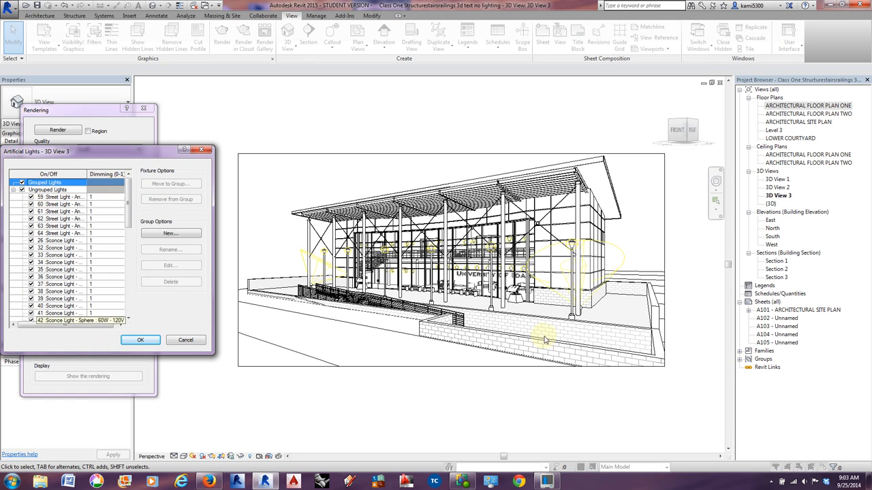
click(128, 203)
mouse_move(128, 203)
mouse_down()
mouse_move(117, 299)
mouse_move(127, 203)
mouse_up()
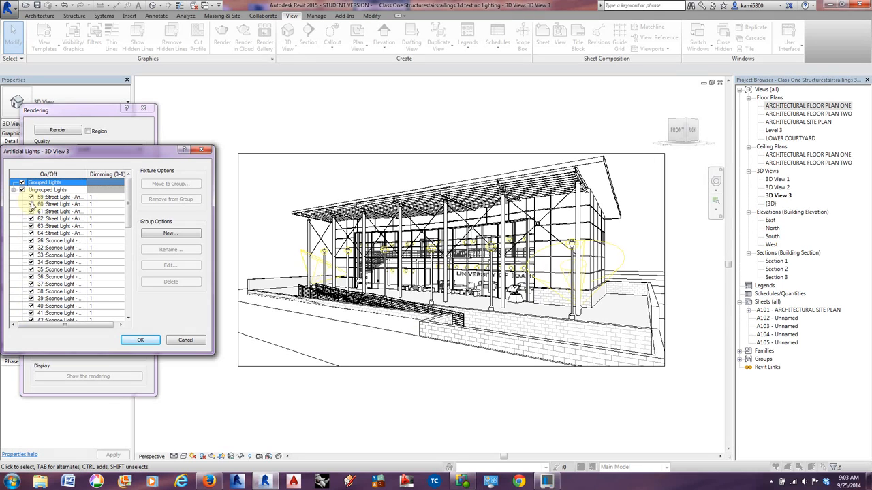
click(189, 342)
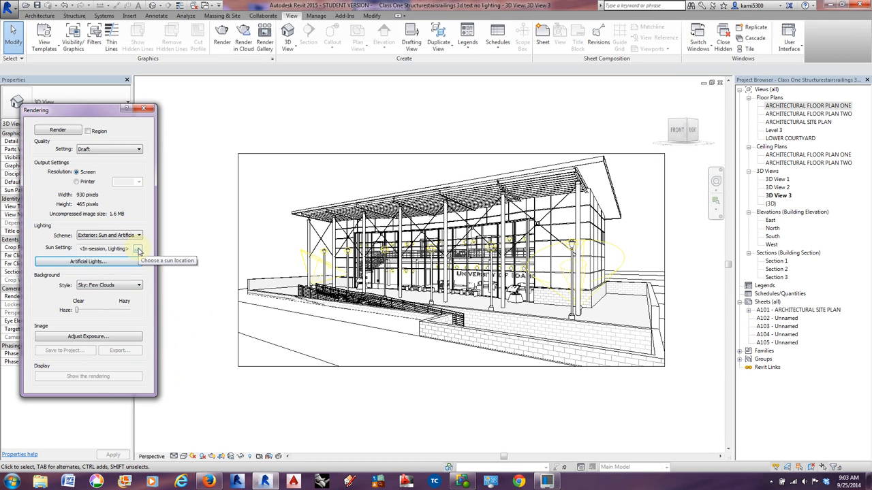
Set the rendering's sun to a Still solar study for Moscow, ID, and adjust its time of day.
click(138, 249)
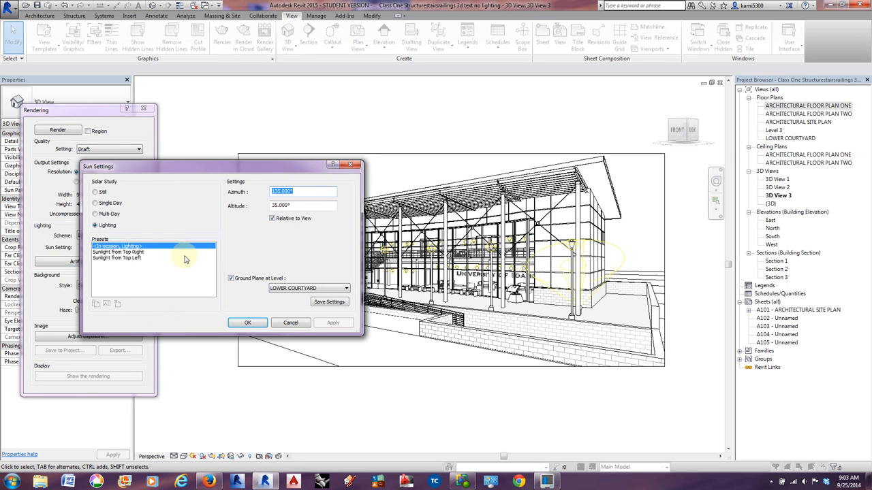
click(95, 192)
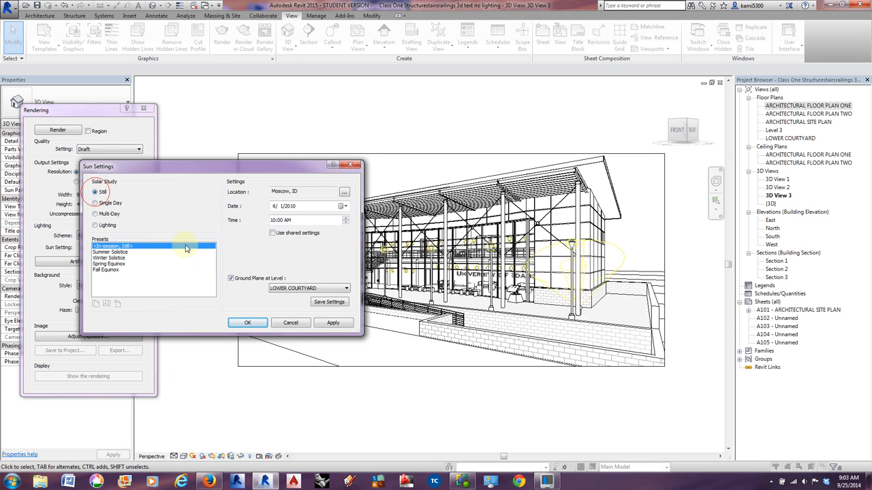
click(345, 219)
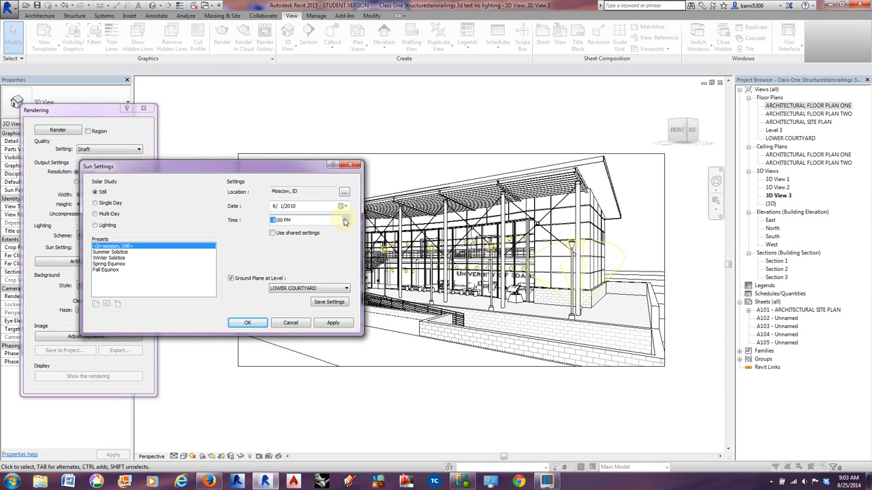
click(345, 221)
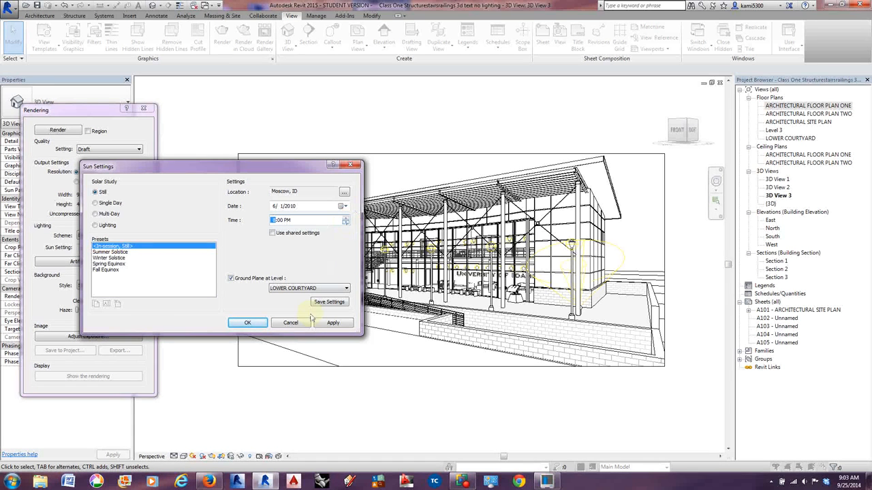
click(253, 325)
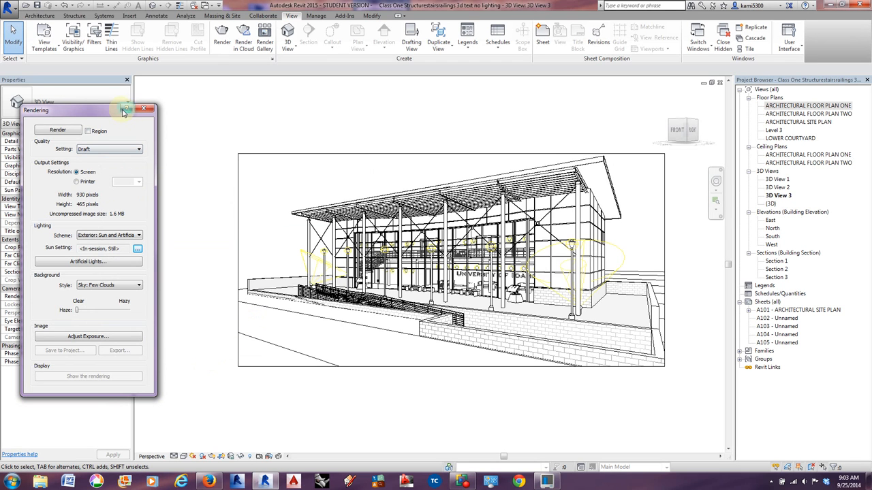
Set the render quality to Best and the output resolution to Printer at 150 DPI.
click(117, 148)
click(100, 181)
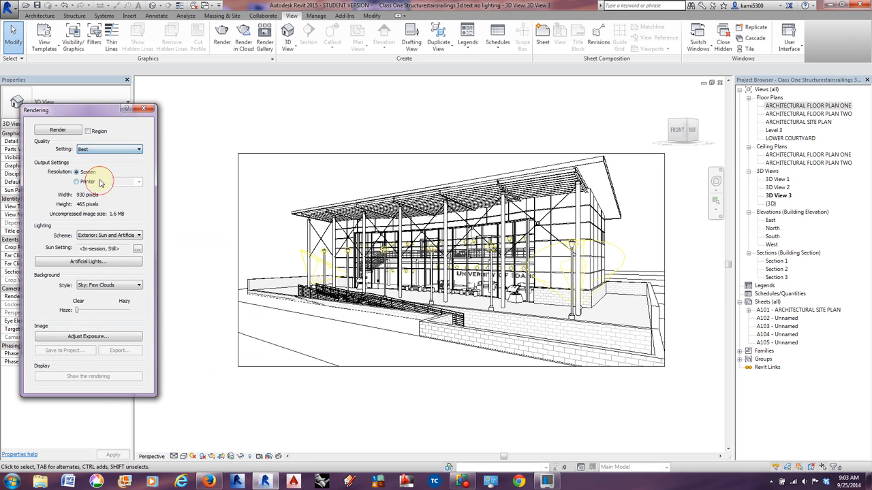
click(77, 182)
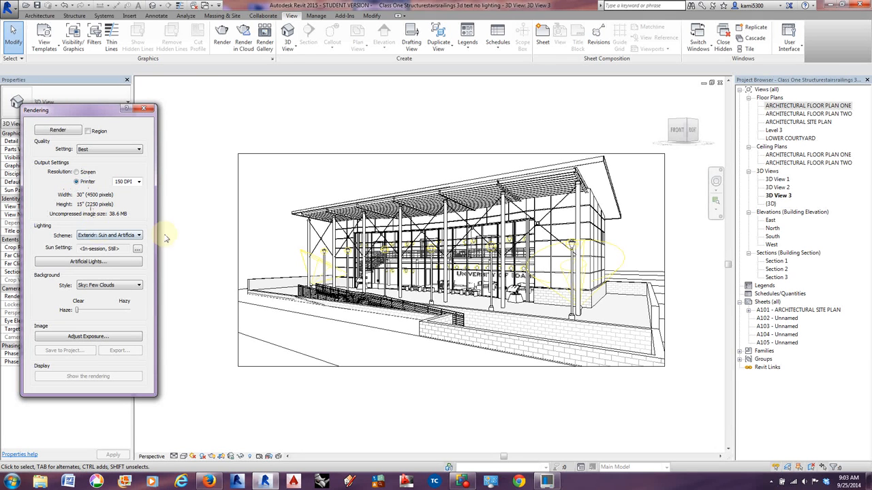
click(243, 42)
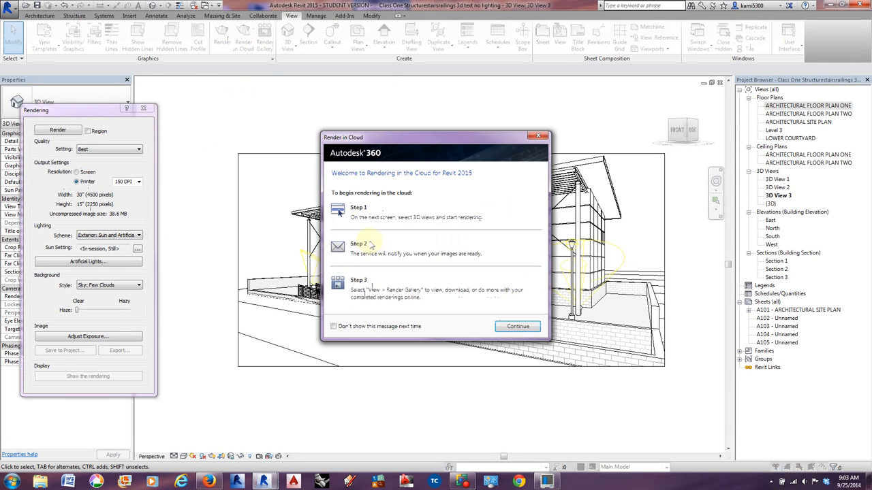
click(515, 326)
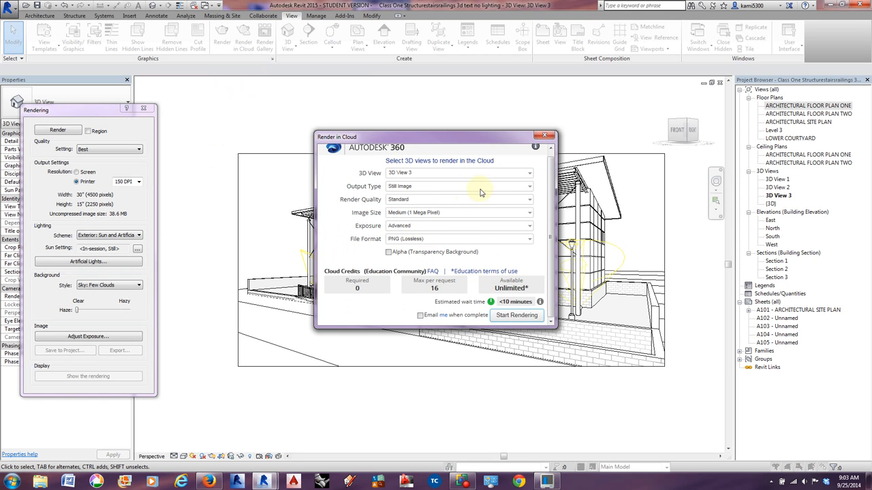
click(526, 199)
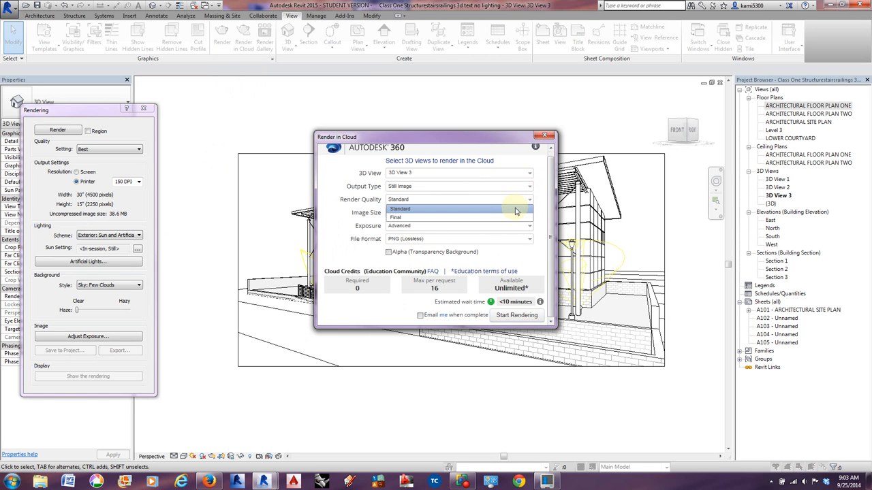
click(521, 216)
click(527, 213)
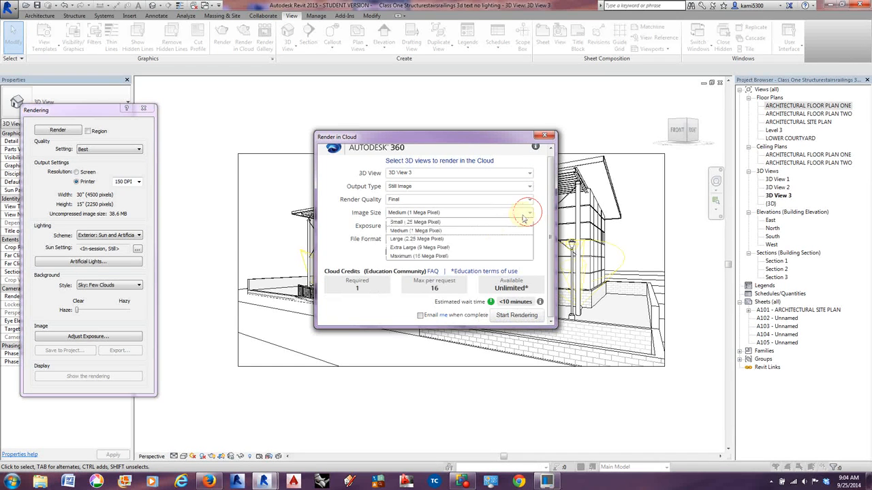
click(439, 257)
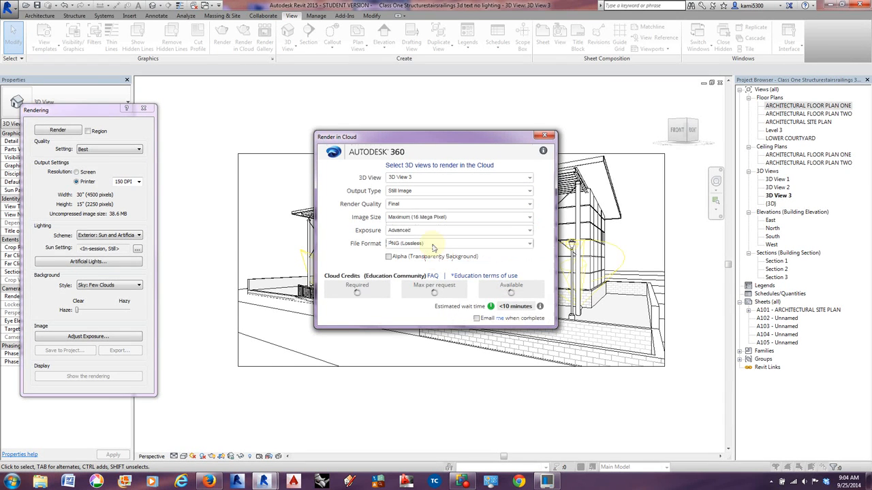
click(421, 227)
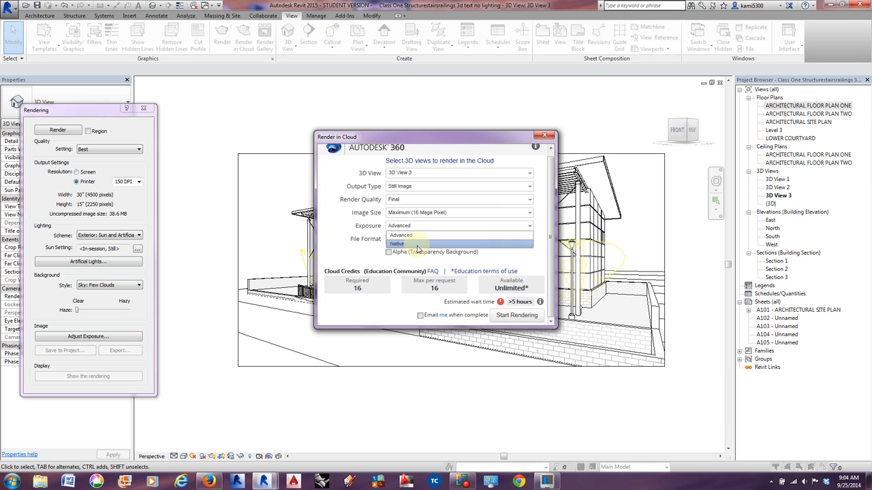
click(417, 246)
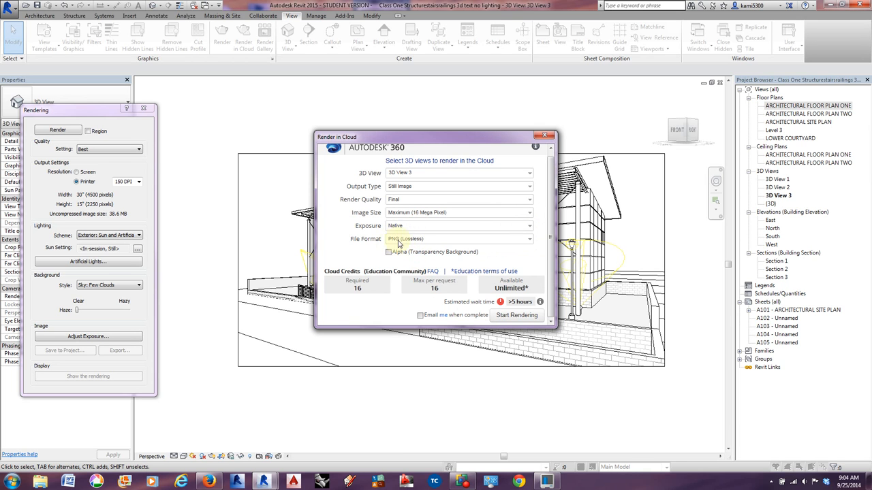
click(389, 254)
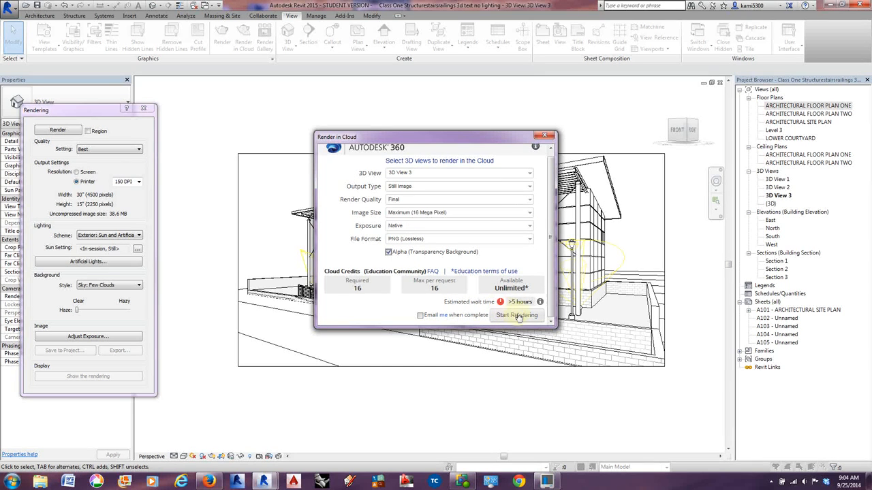
click(545, 135)
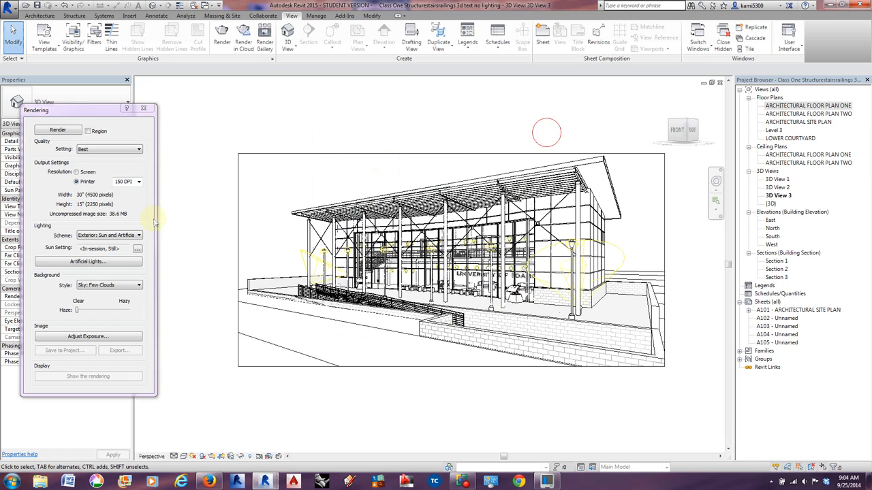
Set the printer output resolution of the 3D View 3 rendering to 300 DPI.
click(138, 182)
click(129, 205)
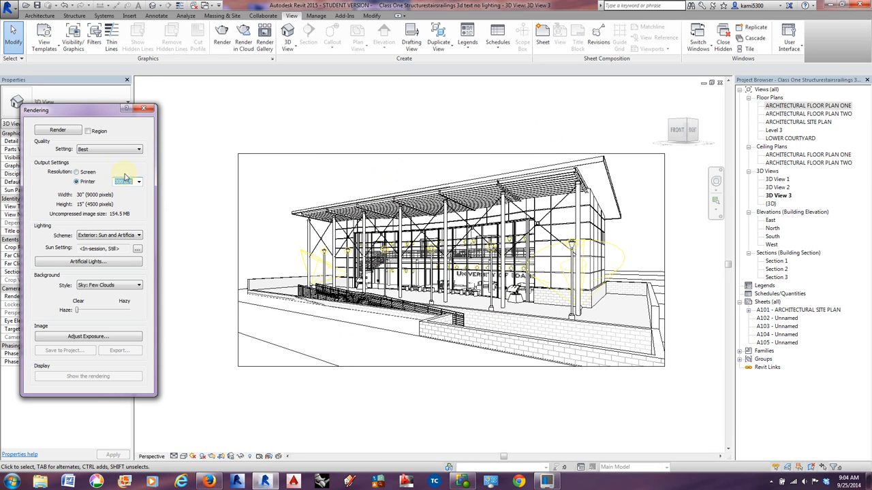
Render 3D View 3 in the cloud with Final quality, Maximum (16 Mega Pixel) image size, Native exposure and an Alpha transparency background, and close the rendering settings.
click(243, 40)
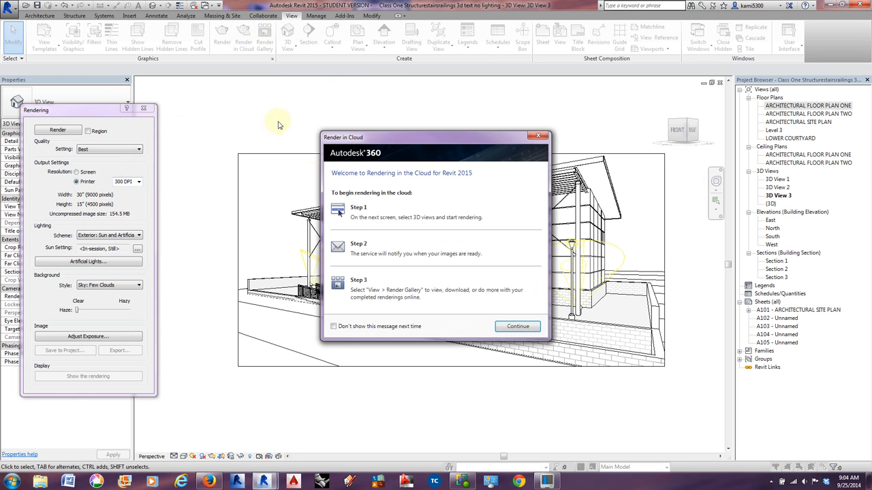
click(512, 327)
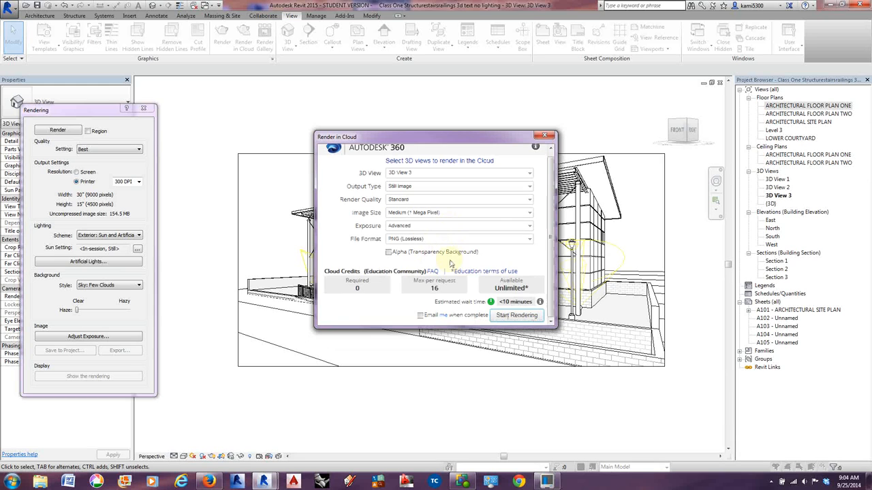
click(530, 200)
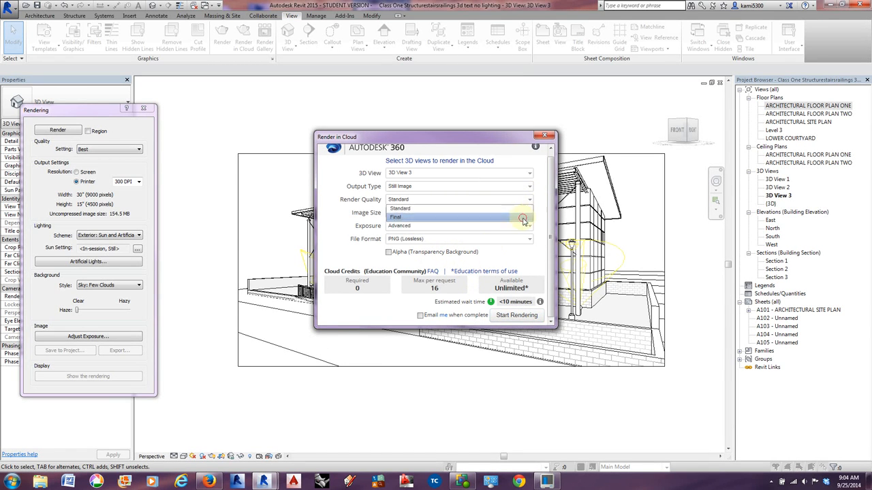
click(523, 218)
click(525, 213)
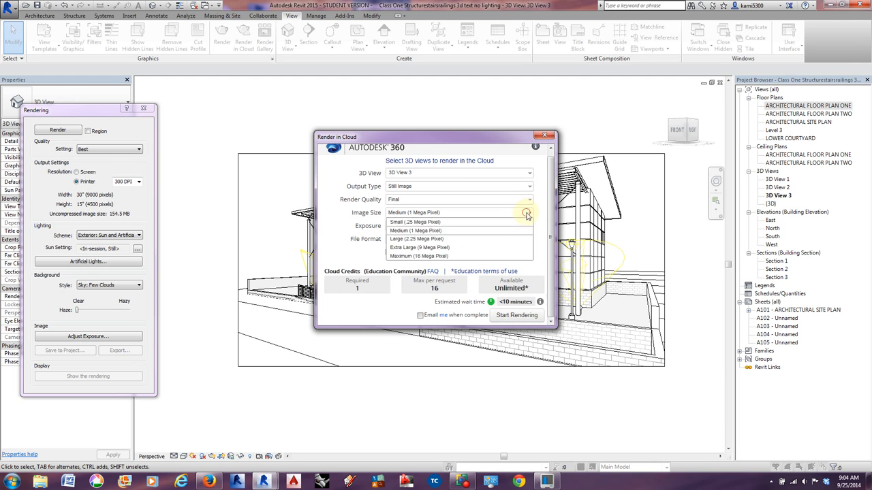
click(477, 250)
click(527, 229)
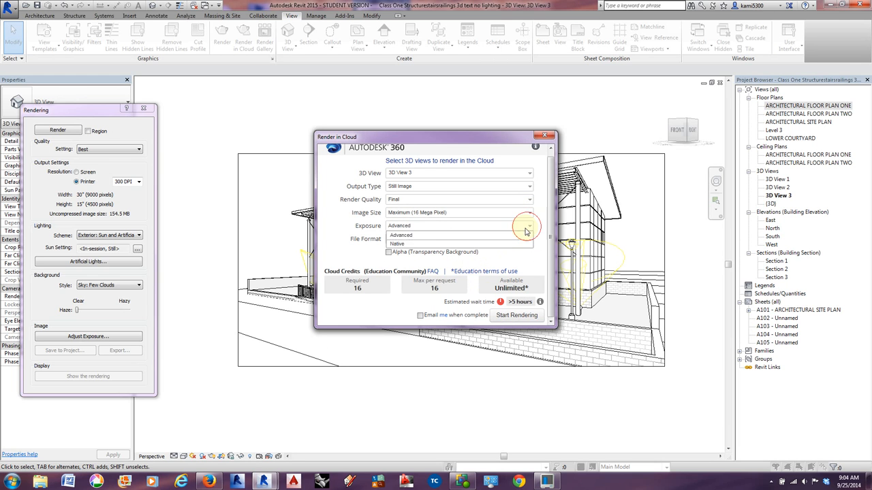
click(496, 246)
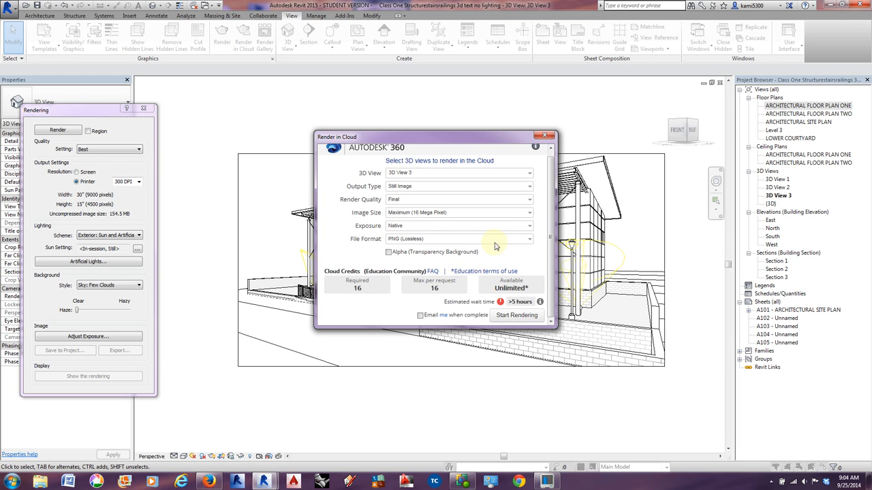
click(388, 253)
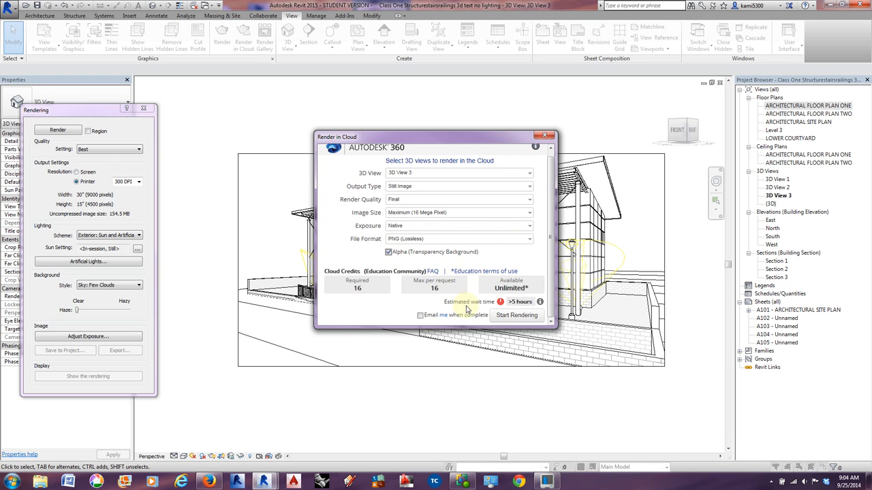
click(516, 317)
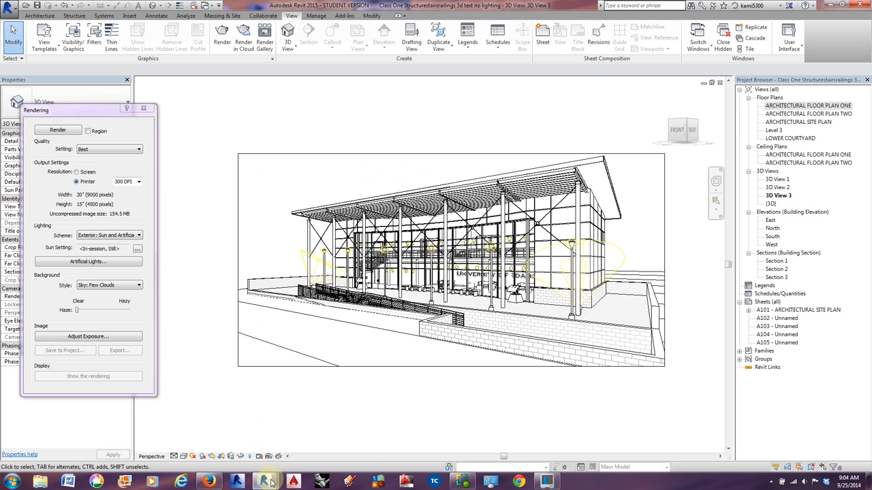
click(145, 109)
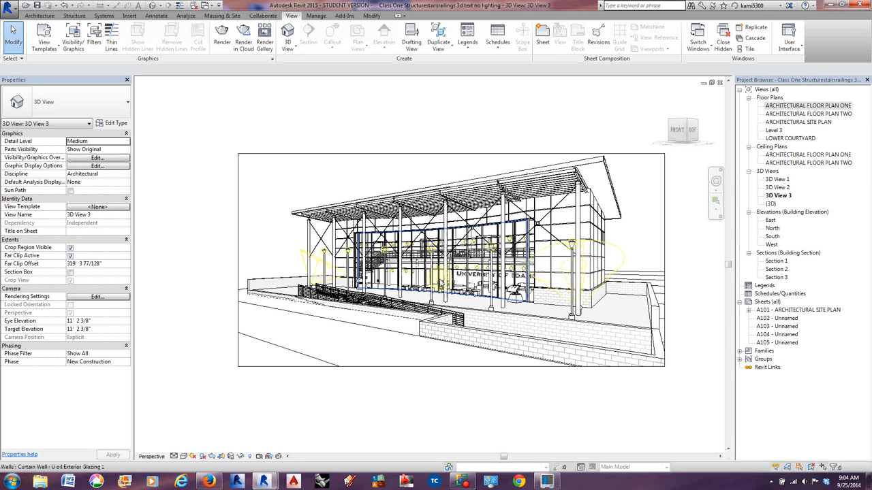
Enable the section box in 3D View 3 and, in ARCHITECTURAL FLOOR PLAN ONE, pull its right side inward to cut through the building.
click(70, 274)
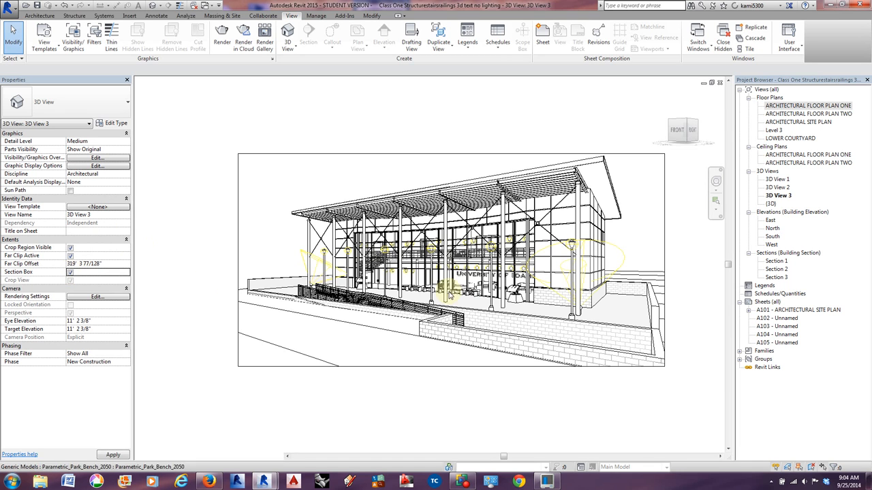
click(239, 93)
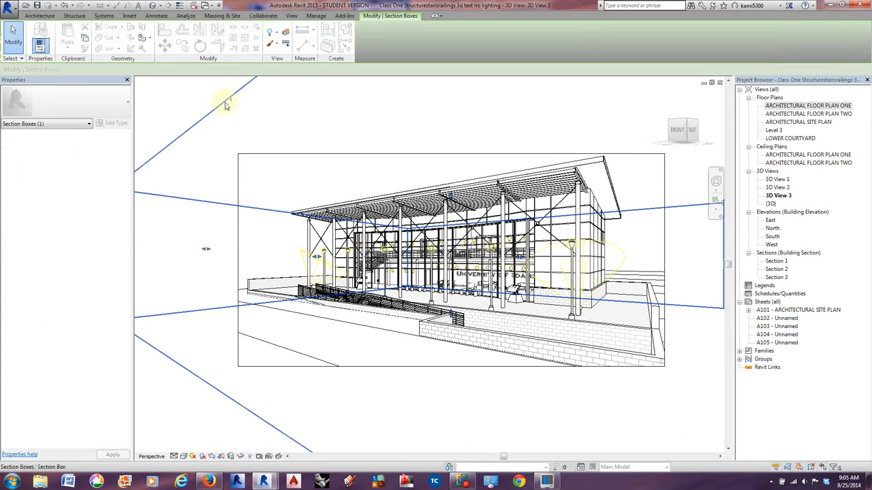
double_click(785, 105)
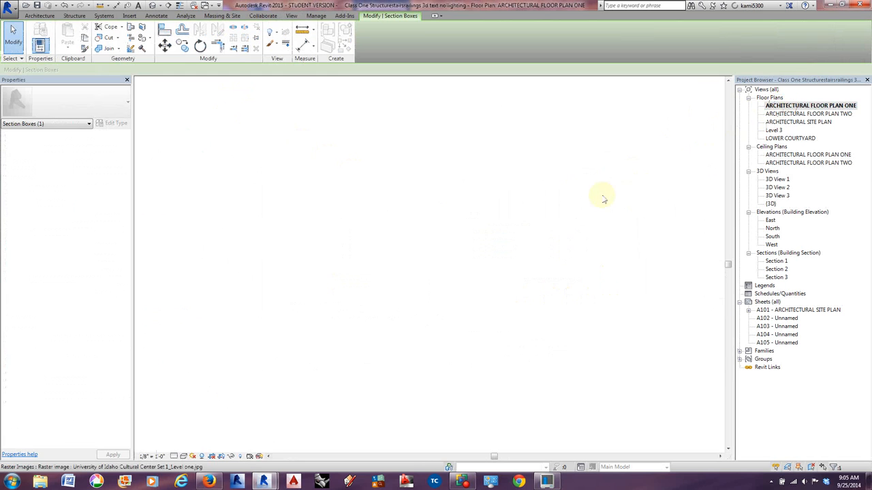
drag(498, 210, 402, 211)
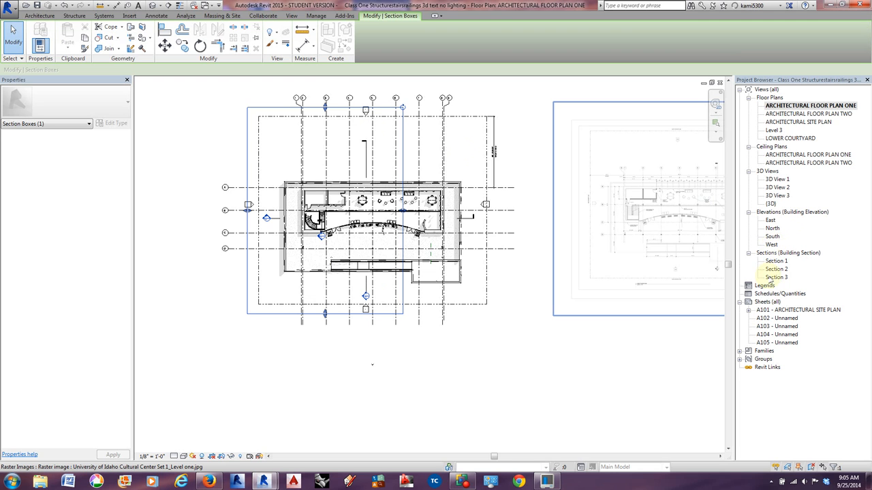
Reopen 3D View 3 and reorient its camera with the Full Navigation Wheel so that it faces the cut side of the building.
double_click(776, 196)
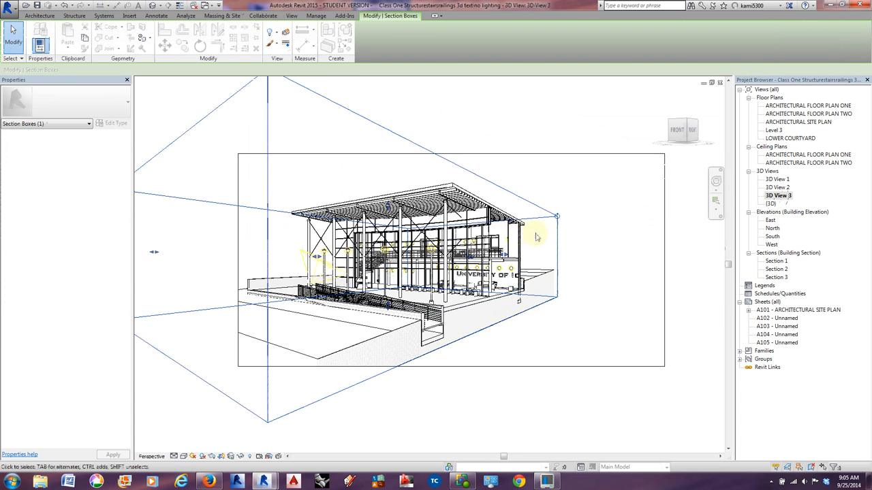
click(716, 181)
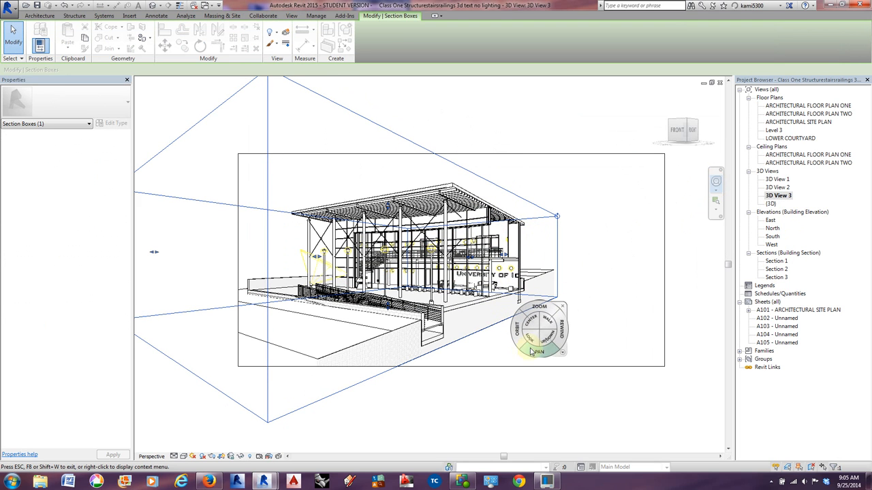
drag(526, 339, 426, 333)
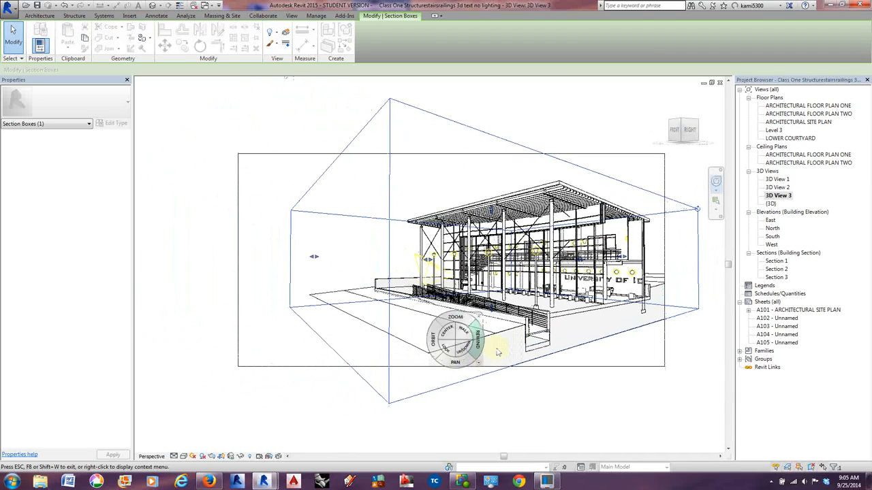
drag(481, 368, 423, 371)
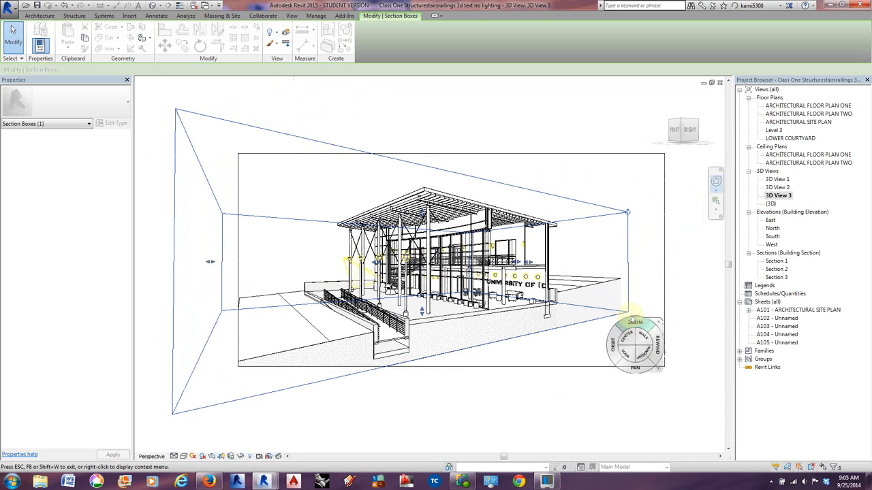
Increase the camera's focal length in 3D View 3 so the sectioned building fills more of the crop region.
click(658, 366)
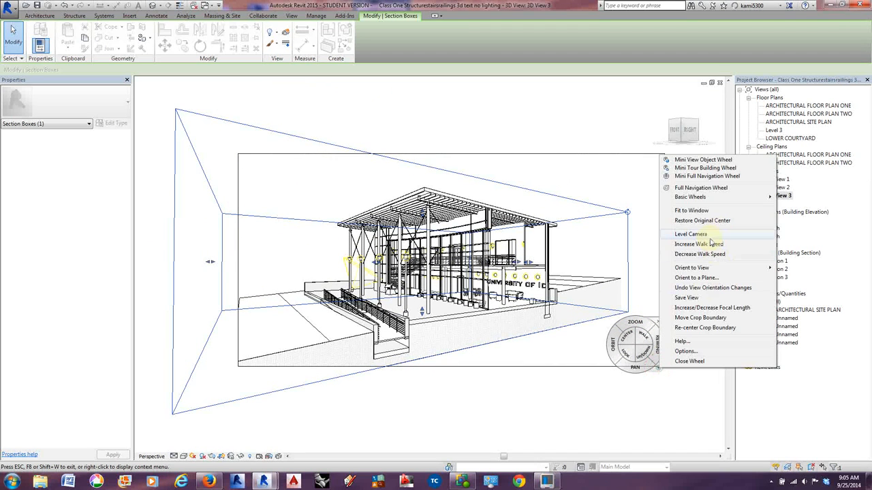
click(704, 307)
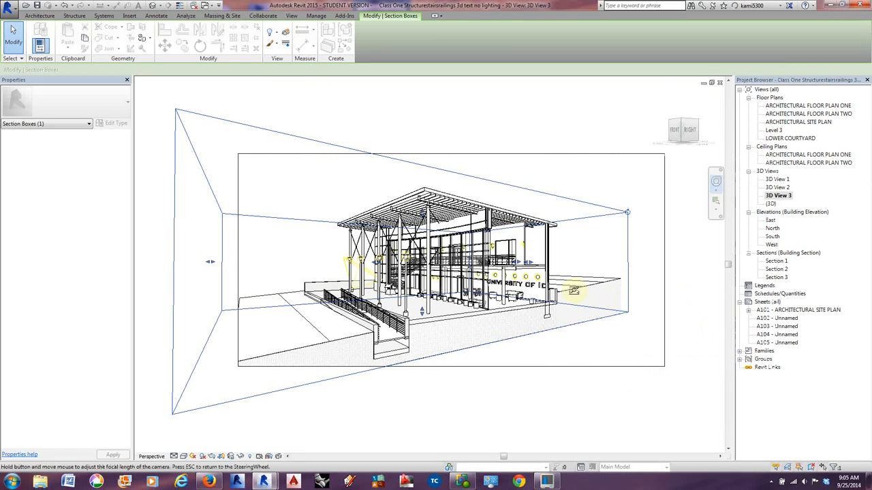
drag(578, 290, 572, 221)
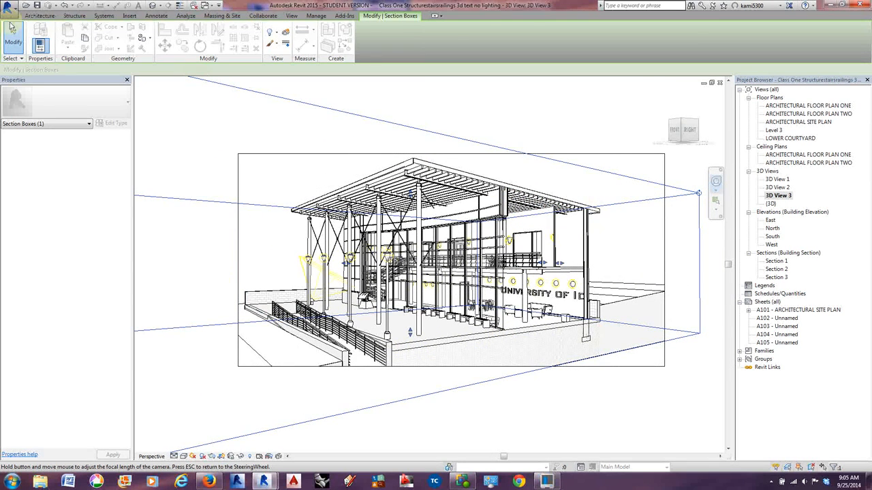
click(12, 30)
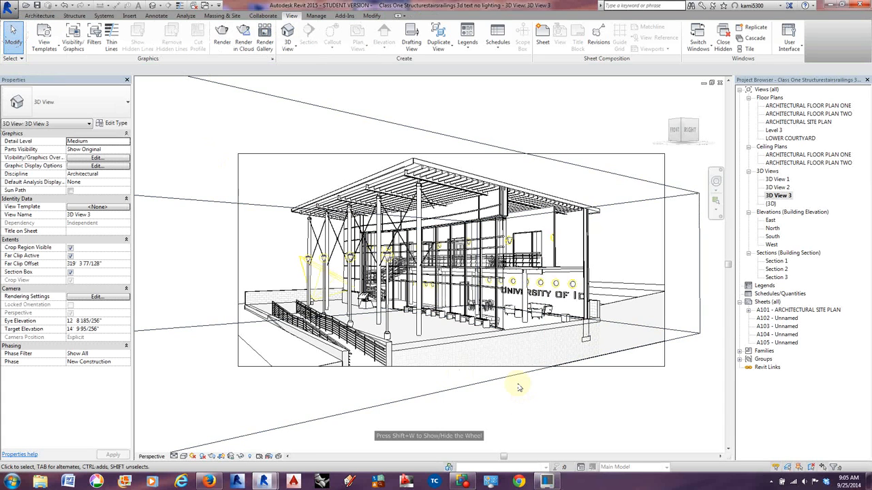
Open the Visibility/Graphic Overrides for 3D View 3 and go to the Topography and Walls model categories.
key(v)
key(g)
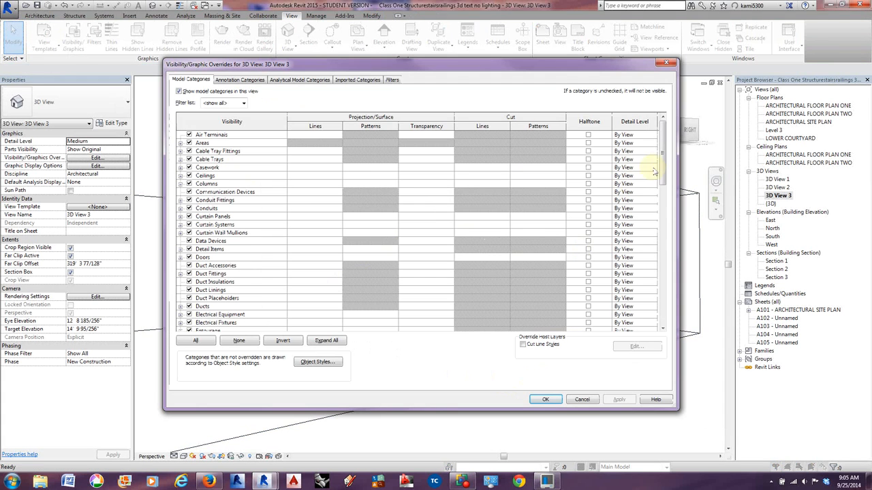
drag(654, 171, 664, 293)
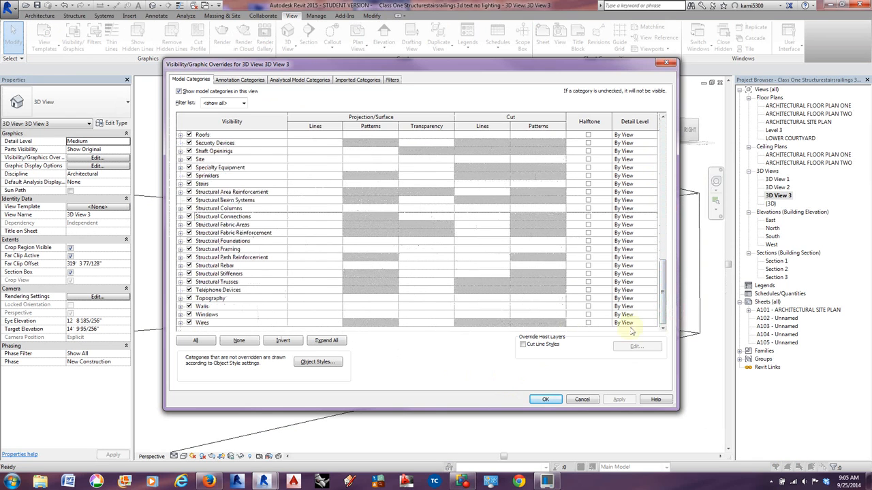
click(537, 298)
click(538, 298)
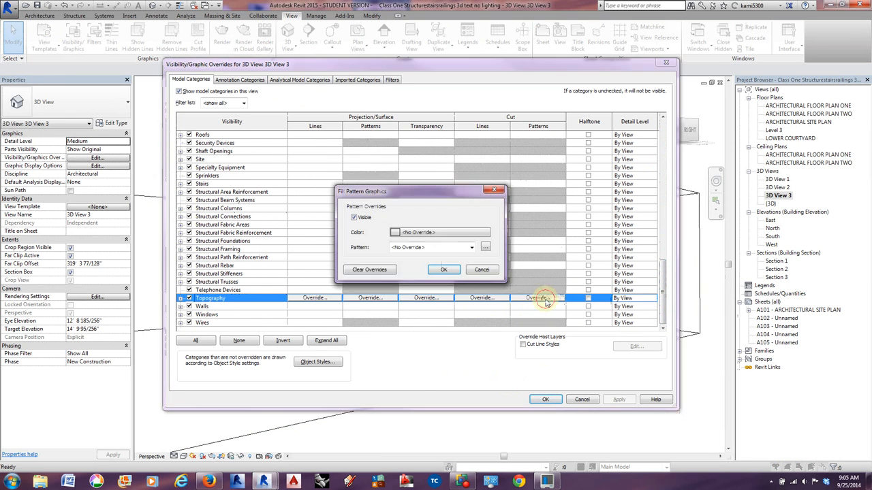
click(474, 233)
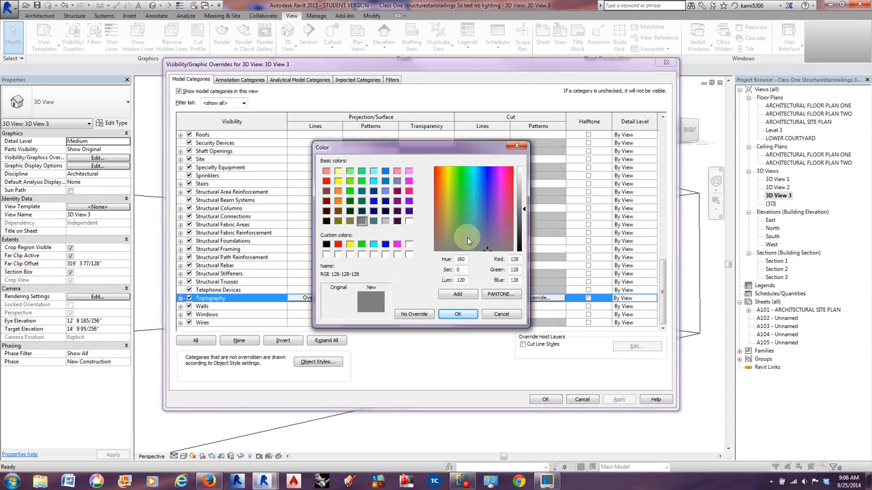
click(518, 146)
click(498, 192)
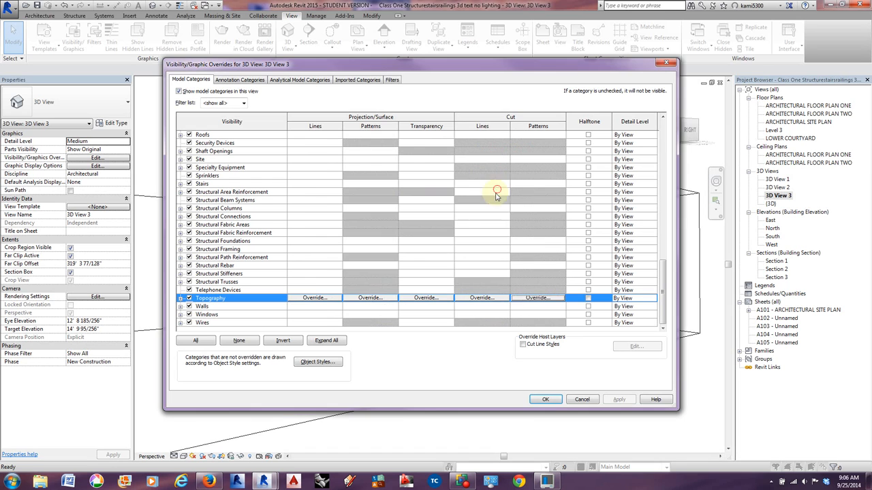
Override the Walls cut pattern in 3D View 3 with a black Solid fill and apply the overrides.
click(553, 307)
click(542, 306)
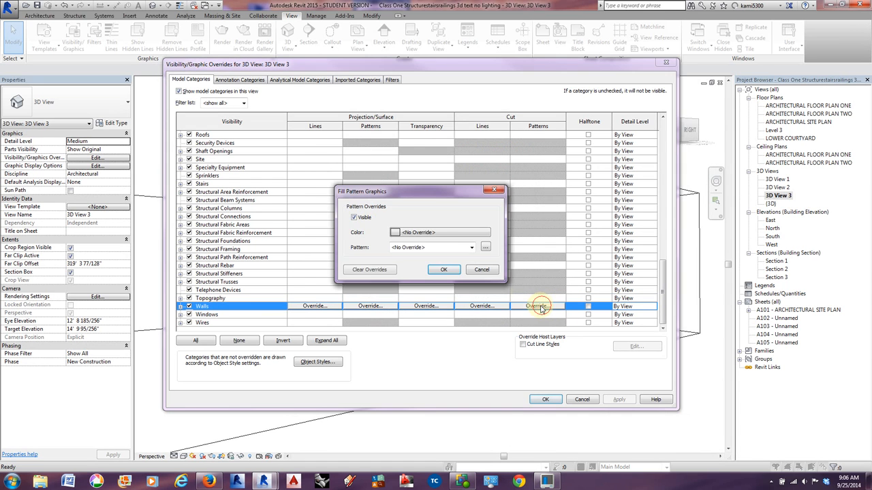
click(440, 233)
click(326, 244)
click(451, 314)
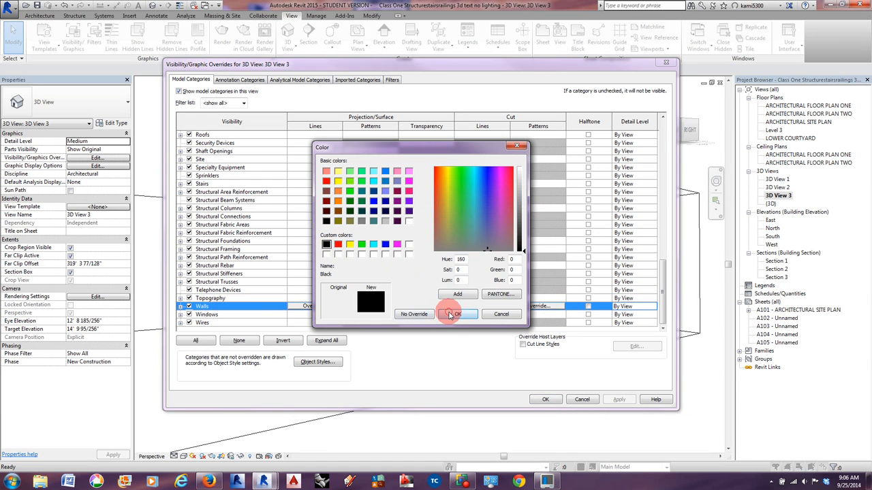
click(430, 247)
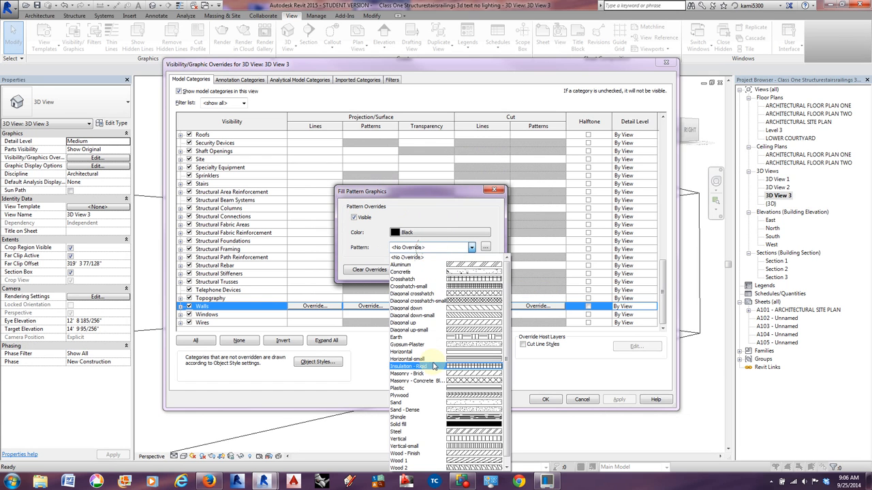
click(434, 423)
click(443, 270)
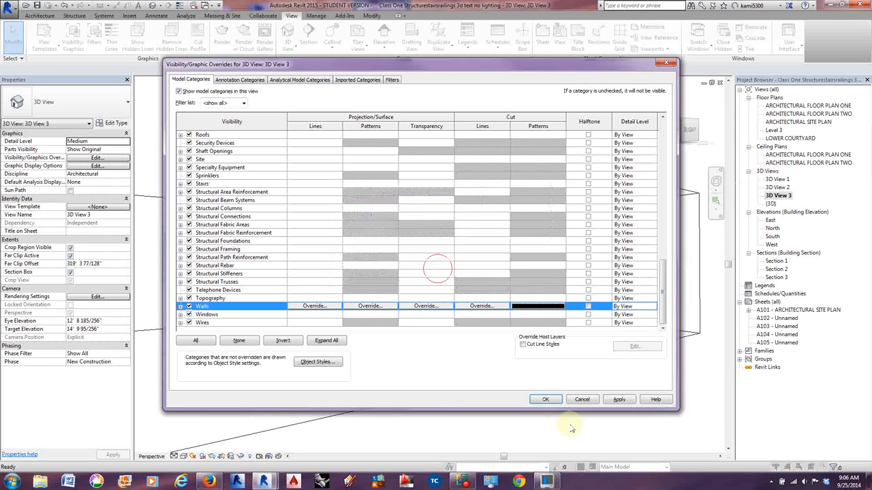
click(545, 399)
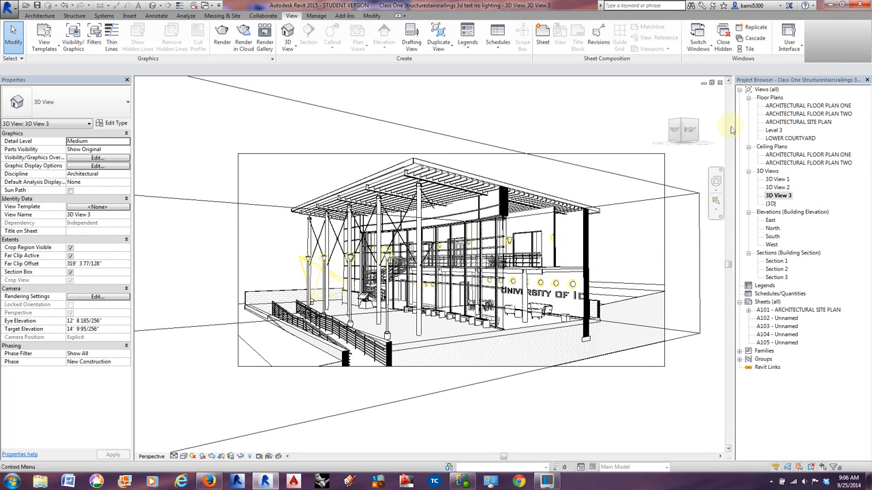
Open the {3D} view and look over the whole building from the front.
double_click(770, 204)
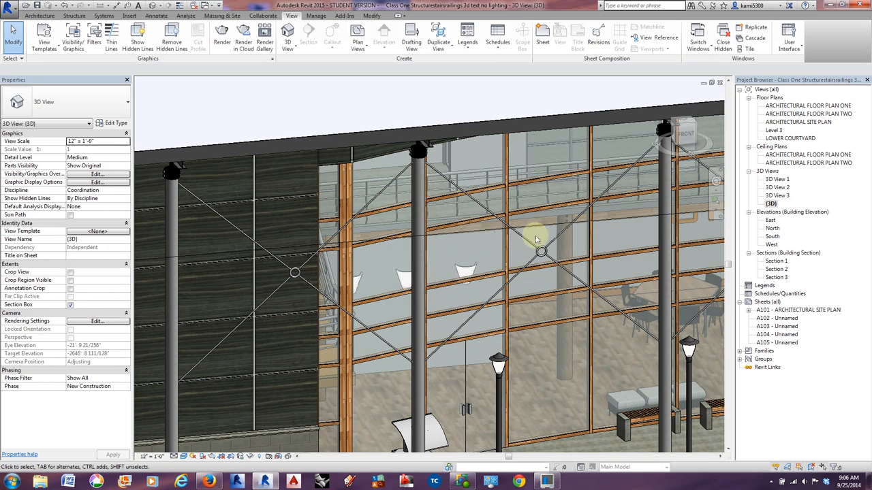
scroll(483, 256, down, 6)
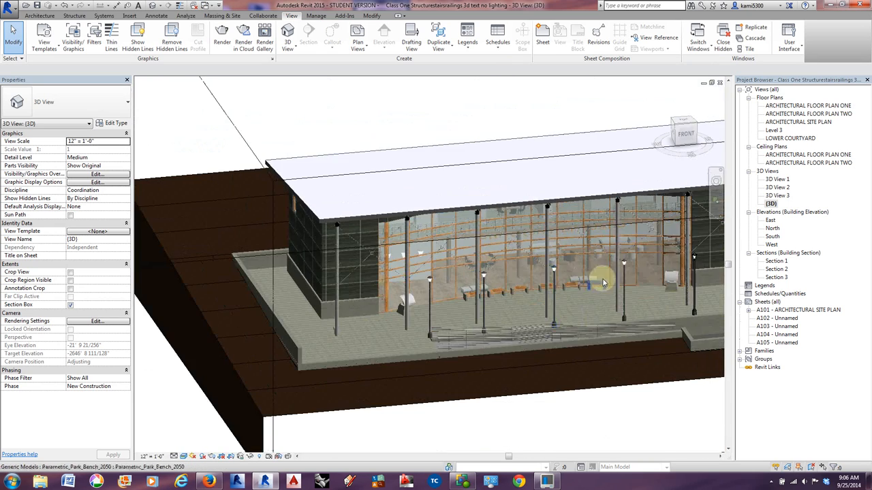
middle_drag(602, 283, 489, 284)
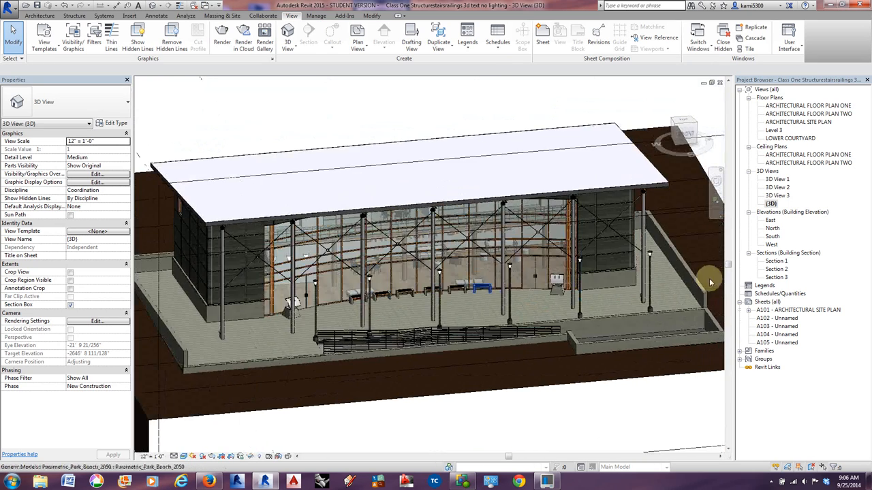
In ARCHITECTURAL FLOOR PLAN ONE, place a perspective camera with a 5' 6" offset outside the building's lower-right corner, aimed diagonally across it to the upper left.
double_click(788, 105)
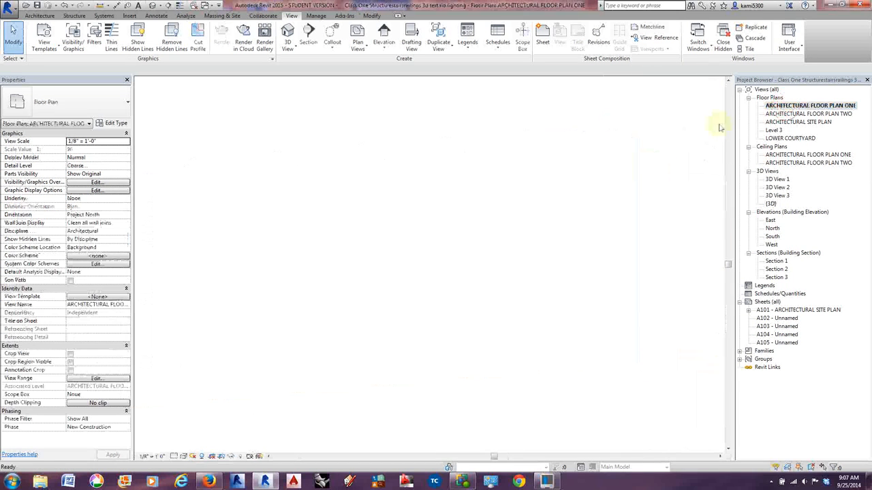
scroll(481, 295, down, 1)
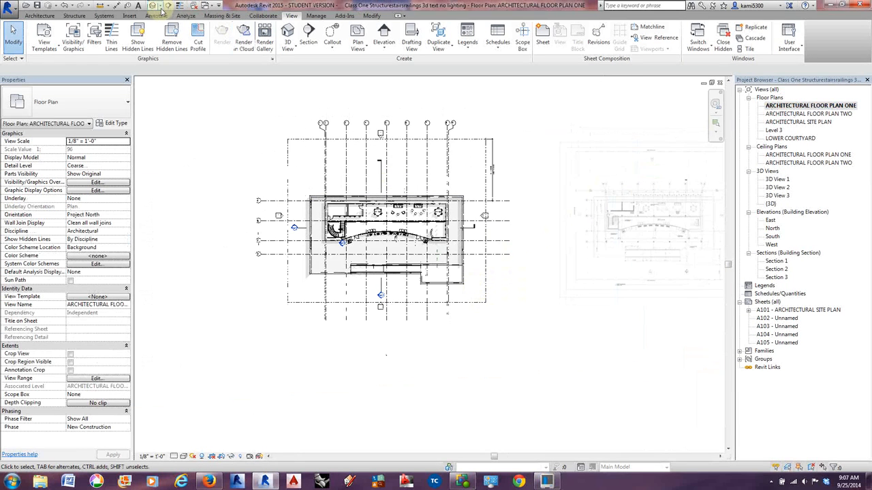
click(167, 27)
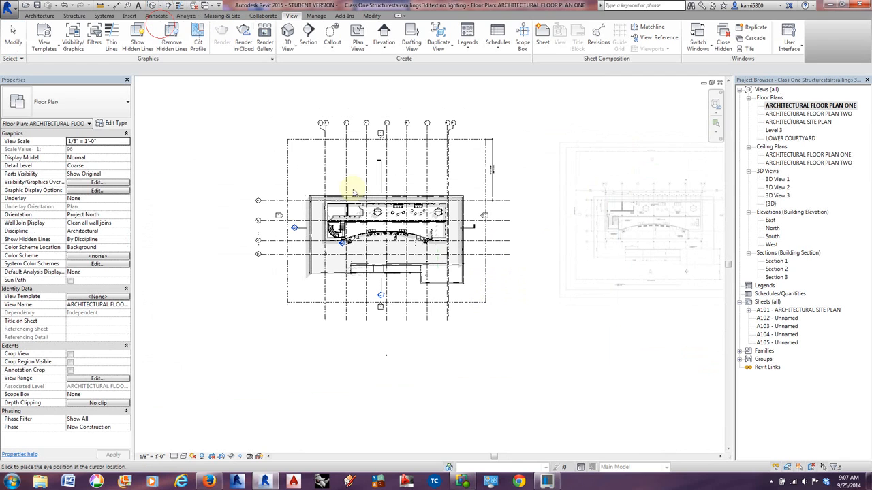
click(269, 124)
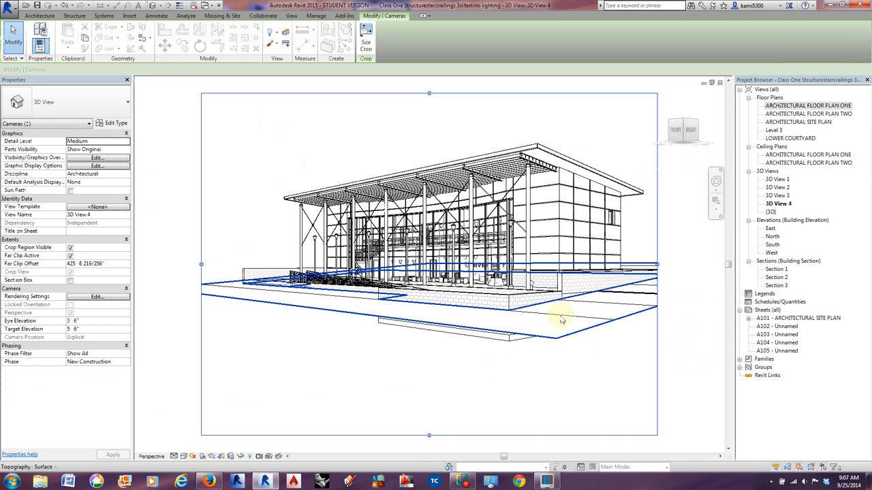
Raise and tilt the 3D View 4 camera with the Full Navigation Wheel so that it looks down on the building.
scroll(565, 320, down, 4)
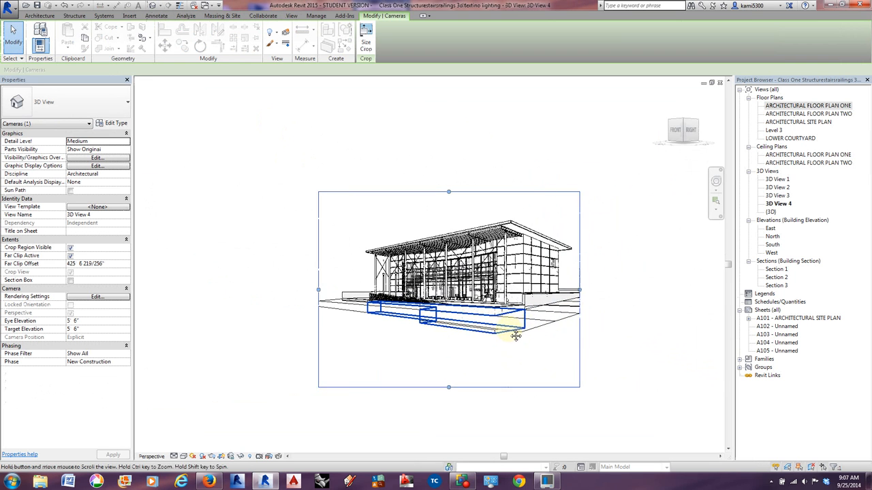
middle_drag(515, 336, 498, 338)
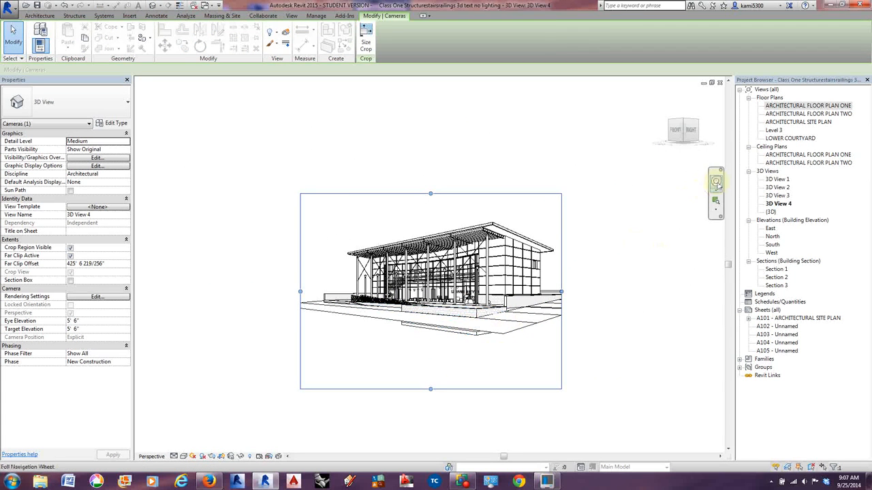
click(715, 182)
drag(599, 298, 600, 291)
drag(569, 175, 578, 197)
Resize the crop region of 3D View 4 to 20" wide and 30" high, changing the field of view.
click(366, 46)
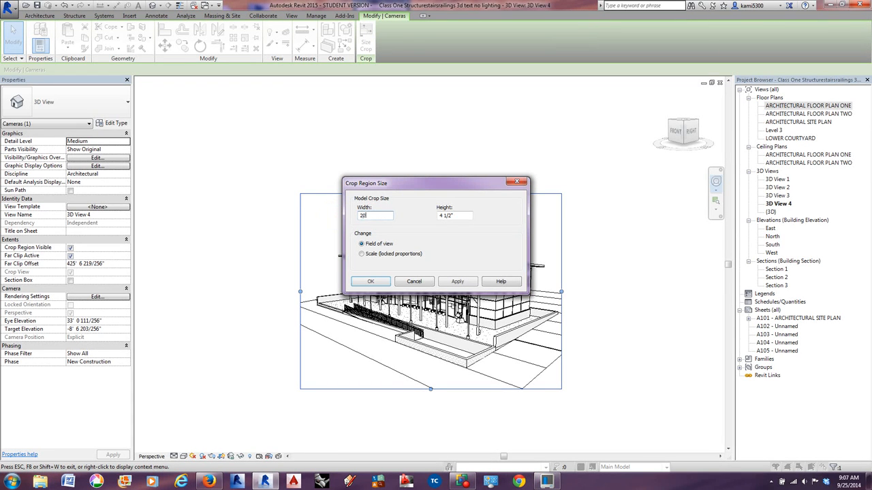
drag(454, 215, 429, 214)
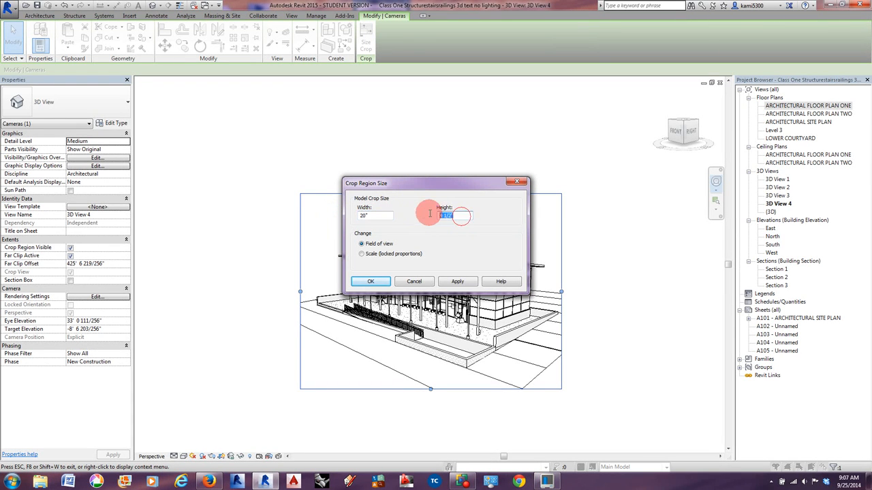
text(30)
key(Return)
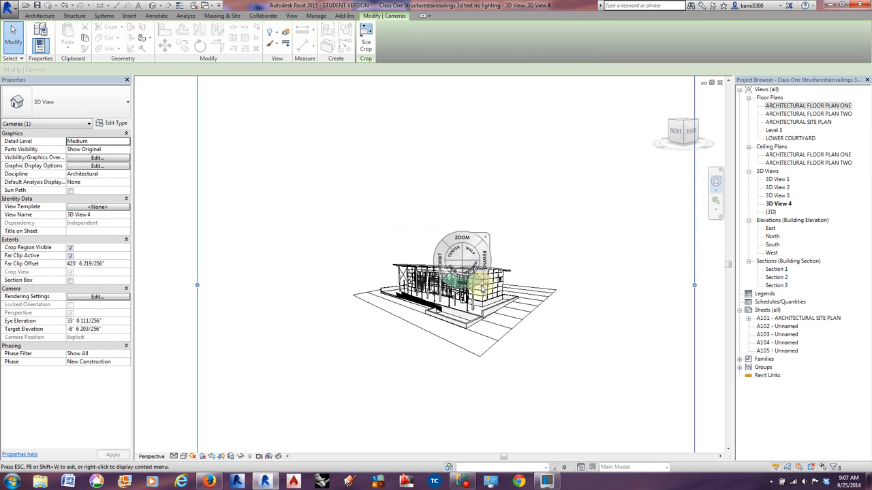
Increase the camera's focal length in 3D View 4 until the building nearly fills the crop width, and leave the navigation wheel.
right_click(488, 285)
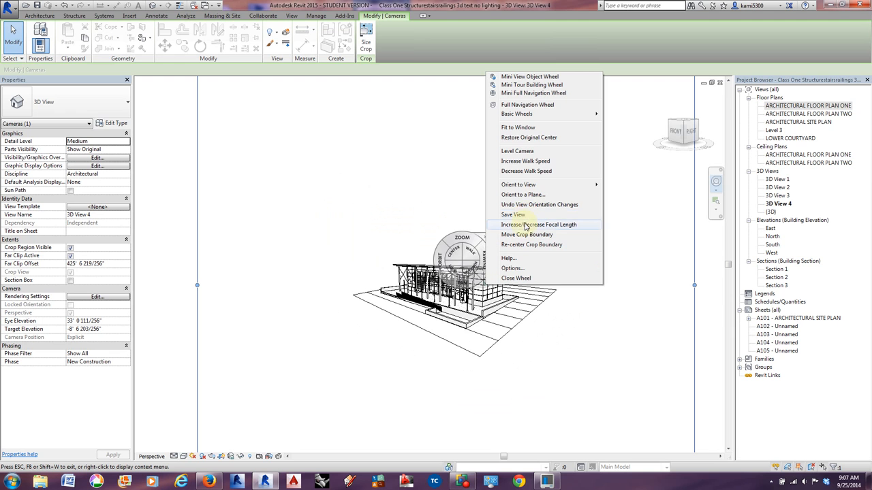
click(526, 225)
drag(511, 227, 420, 34)
click(11, 34)
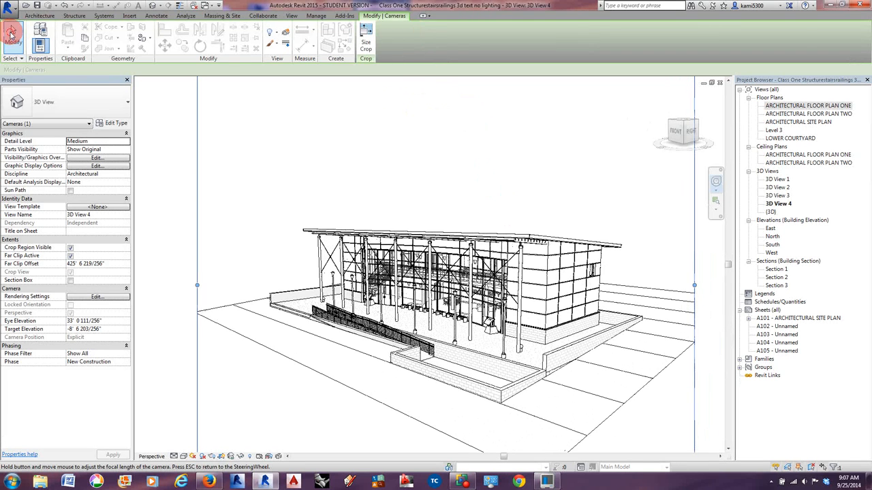
Displace the roof fascia vertically by about 16' above the building in 3D View 4.
scroll(366, 386, down, 3)
middle_drag(541, 382, 469, 337)
scroll(492, 312, down, 1)
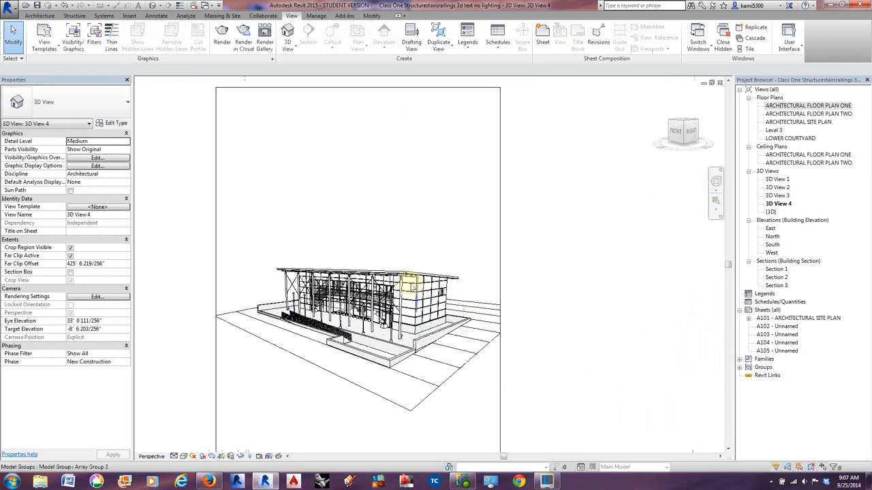
scroll(408, 284, up, 1)
click(412, 275)
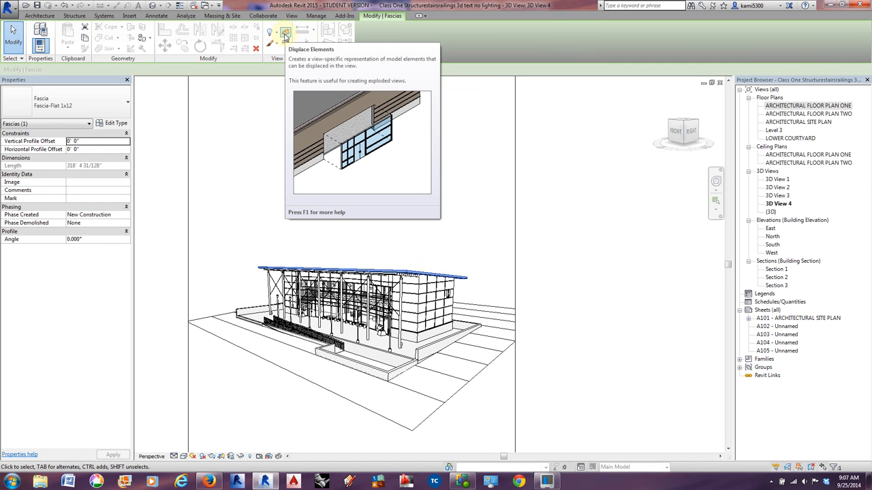
click(285, 36)
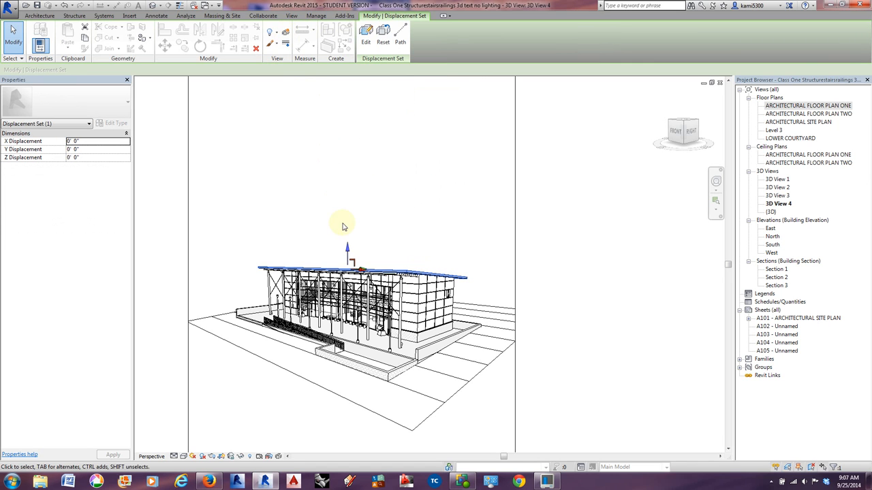
drag(347, 252, 344, 223)
Displace the U of I Roof vertically by about 37' 3", above the raised fascia, and clear the selection.
click(362, 274)
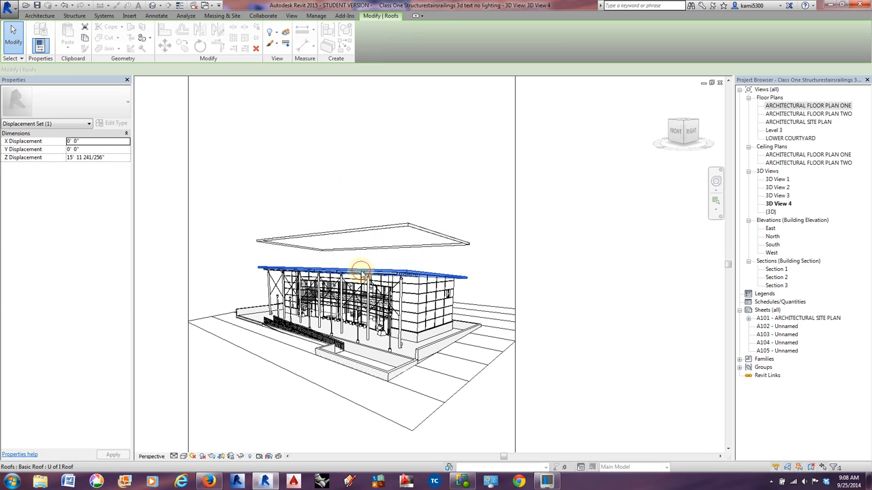
click(285, 34)
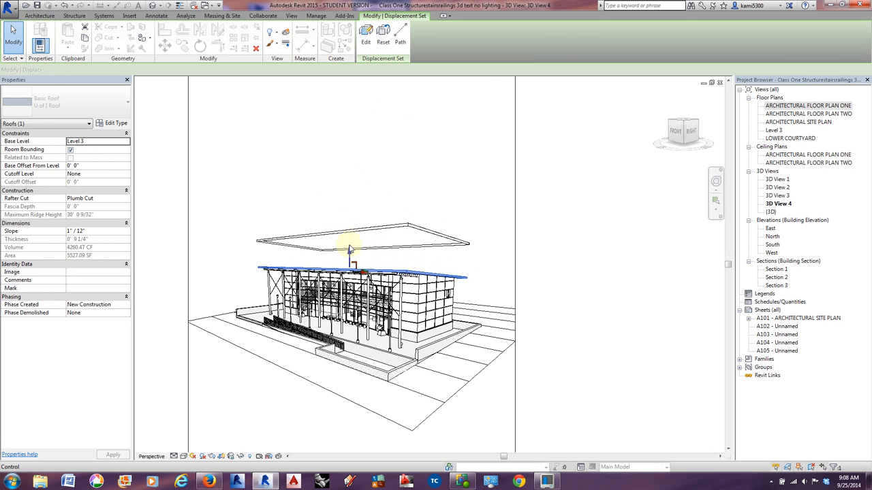
drag(349, 247, 355, 185)
click(610, 277)
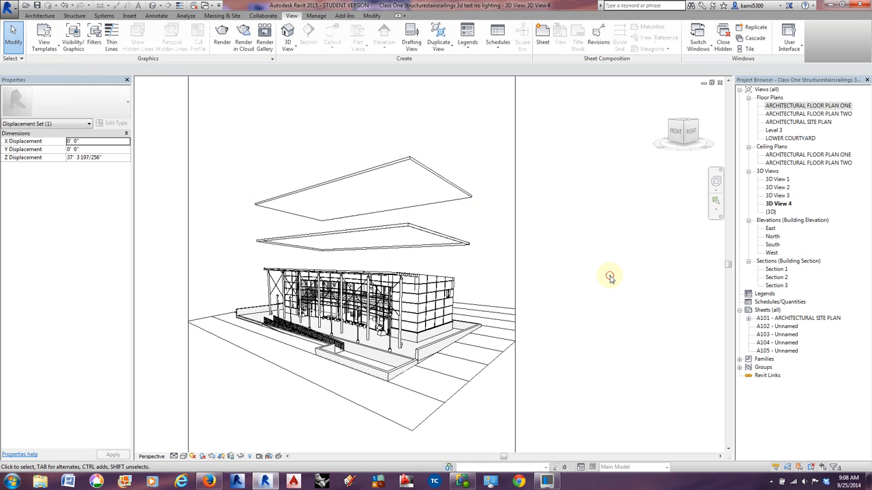
Displace the small Exterior Glazing curtain wall on the side wall outward by about 17' 9" in X.
scroll(449, 289, up, 4)
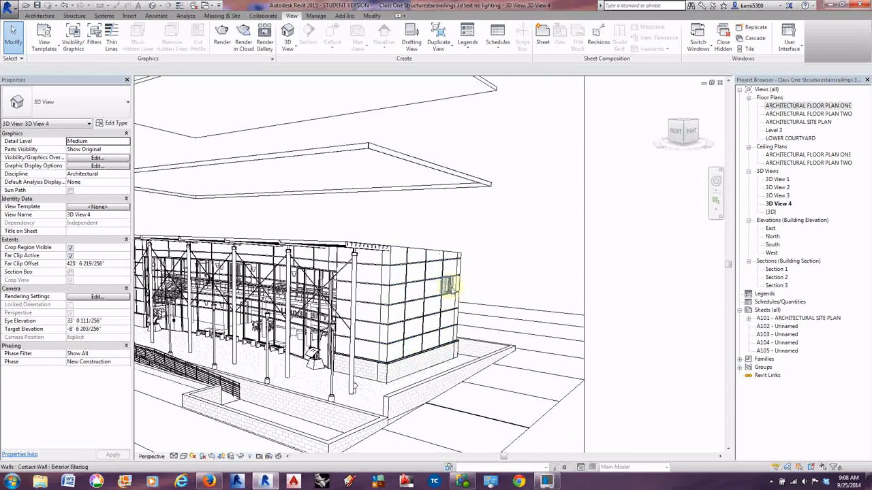
click(449, 286)
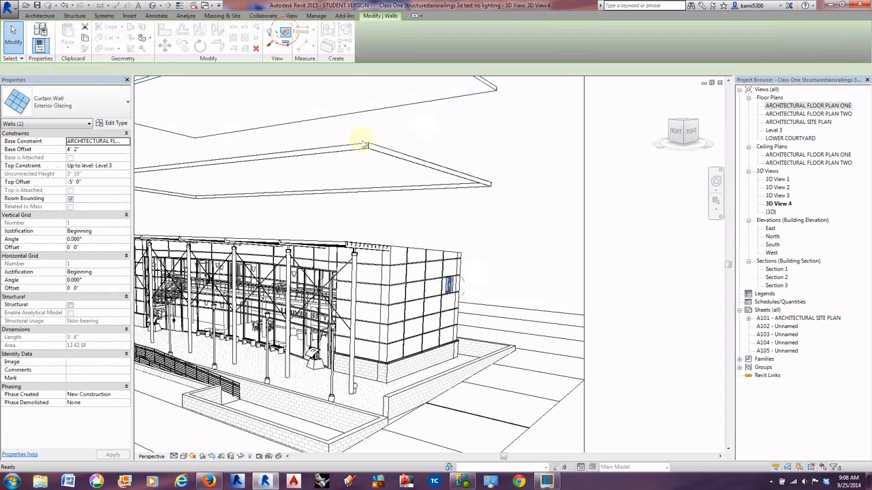
drag(461, 288, 546, 294)
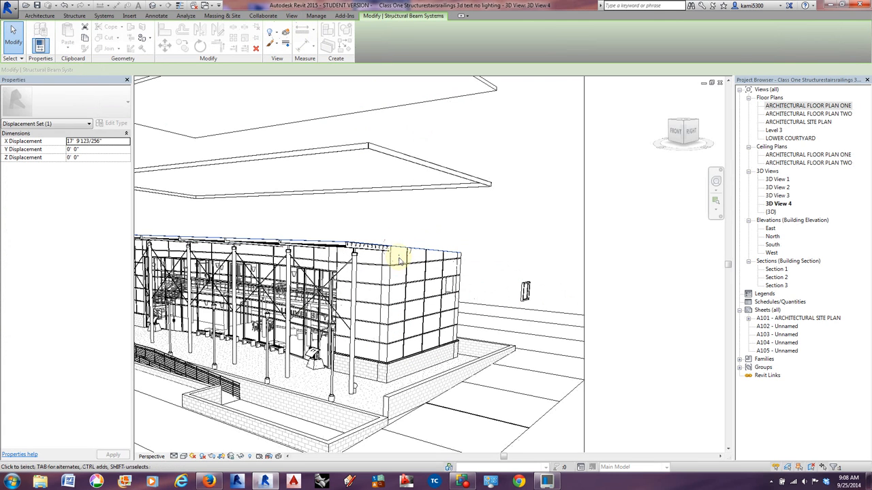
Displace the structural beam system under the roof vertically by about 9' 11".
click(394, 247)
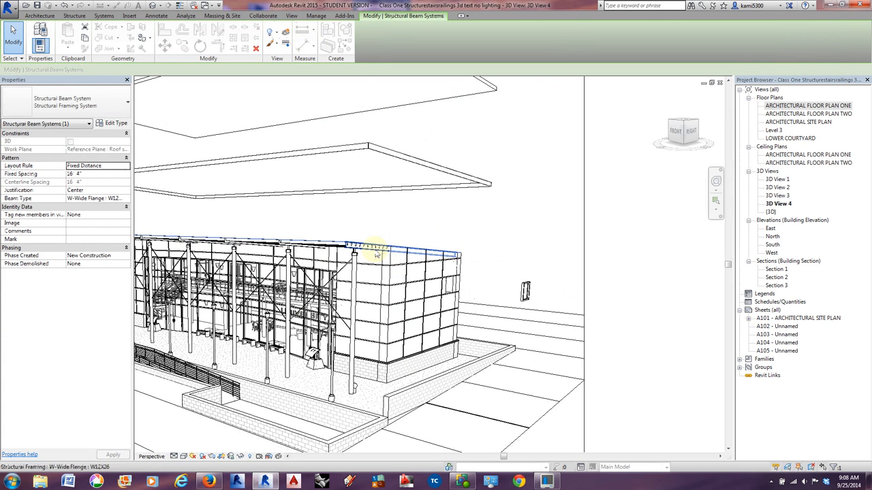
click(286, 32)
drag(243, 221, 241, 189)
scroll(384, 220, down, 4)
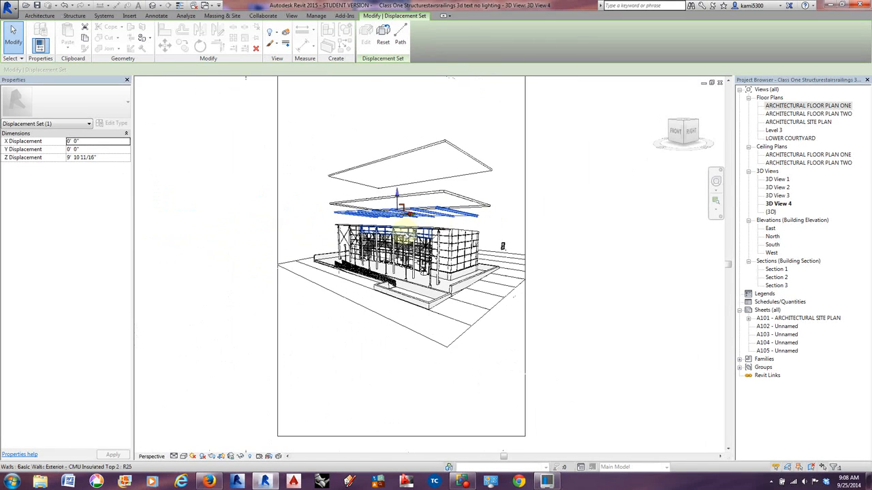
scroll(430, 226, up, 3)
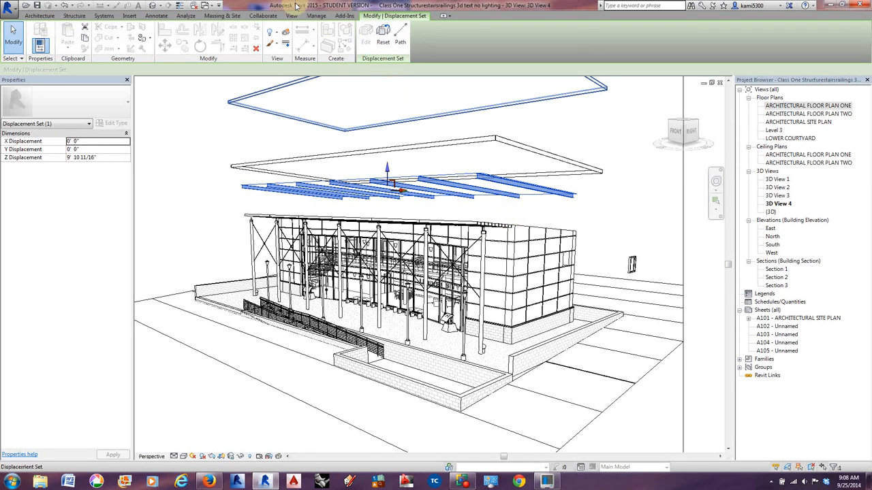
Open the {3D} view and change its visual style from shaded to Hidden Line.
click(194, 6)
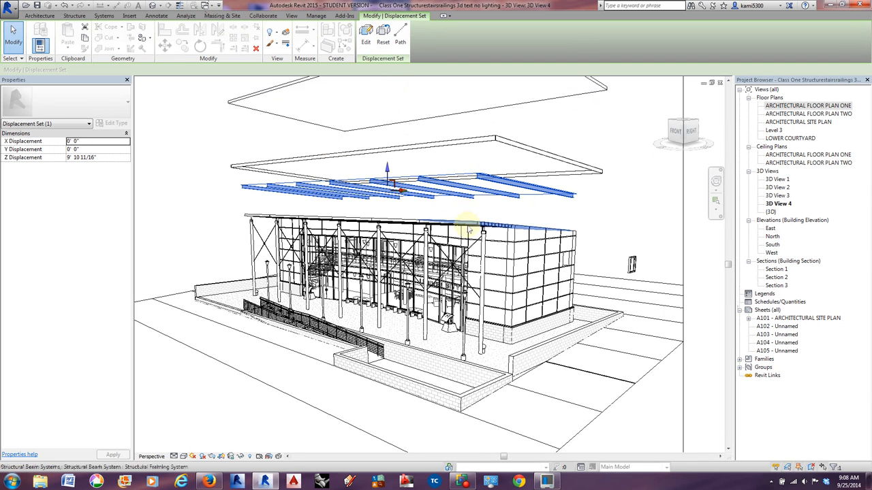
double_click(771, 212)
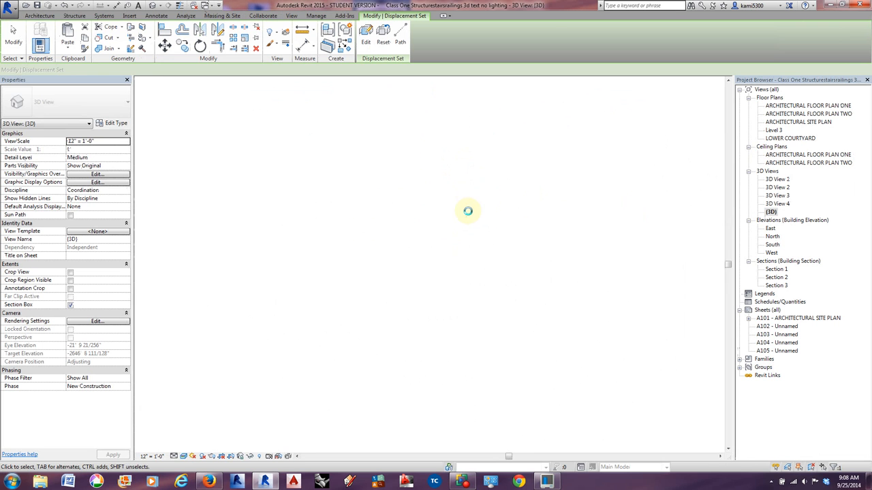
click(184, 457)
click(205, 411)
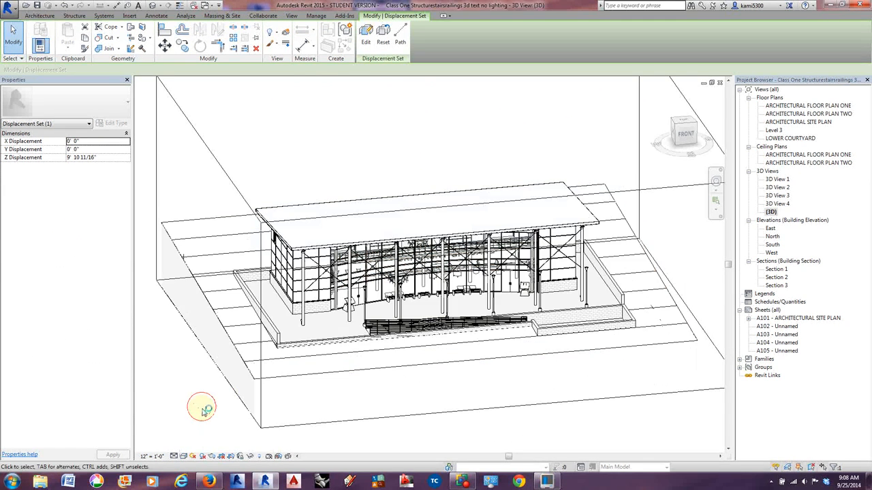
Close the FYFYFFJGJLJY sheet family, saving over its existing file, and tile the {3D} view and 3D View 4 side by side.
key(w)
key(t)
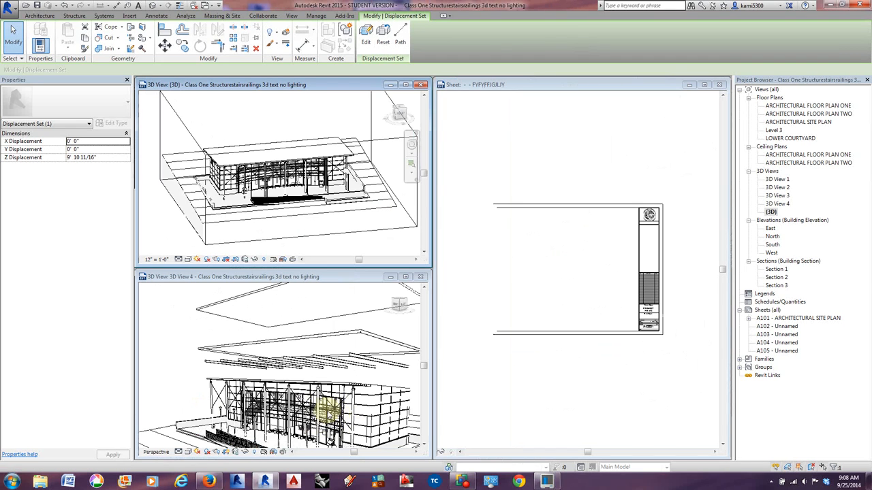
click(720, 86)
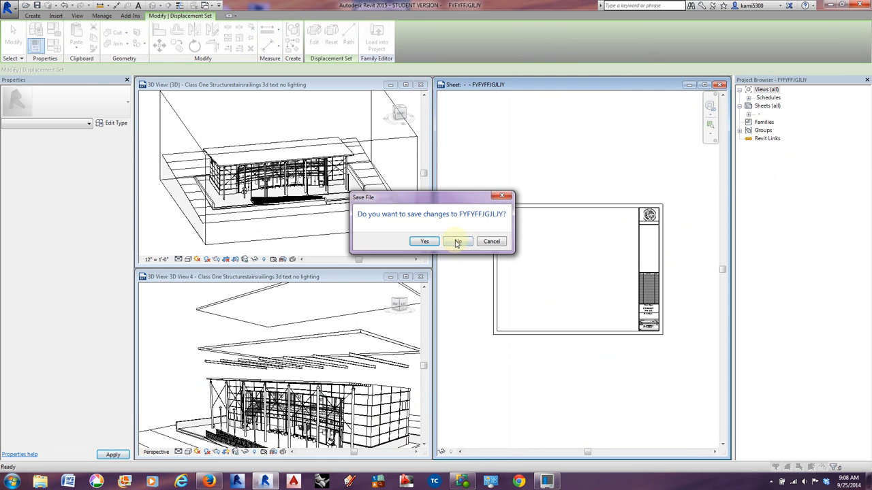
click(424, 243)
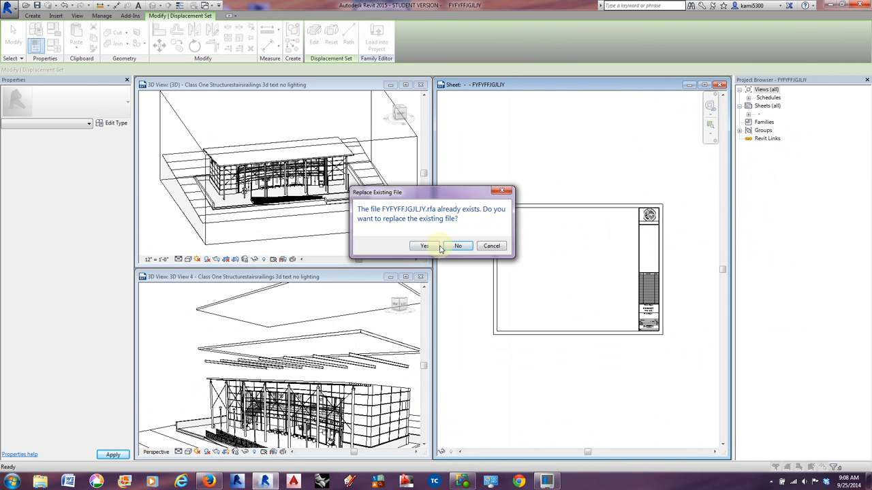
click(424, 248)
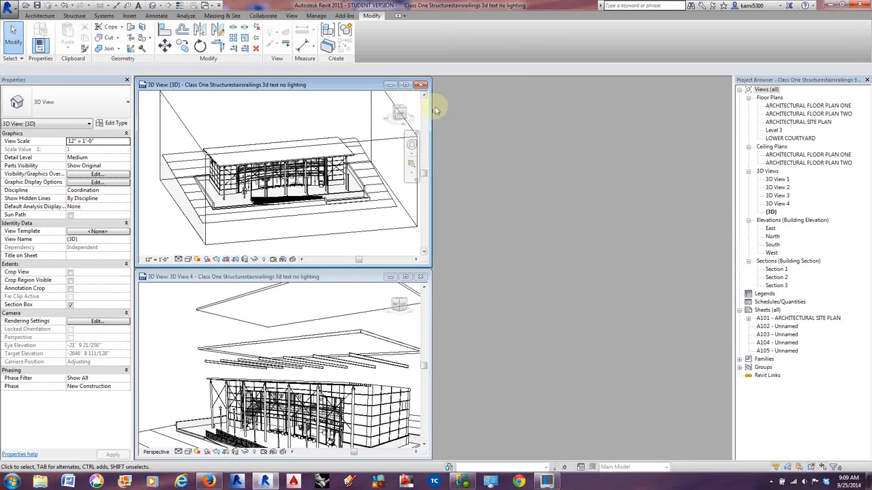
key(t)
Temporarily hide the U of I Roof in the {3D} view to expose the framing beneath it.
middle_drag(369, 281, 286, 355)
scroll(182, 251, up, 8)
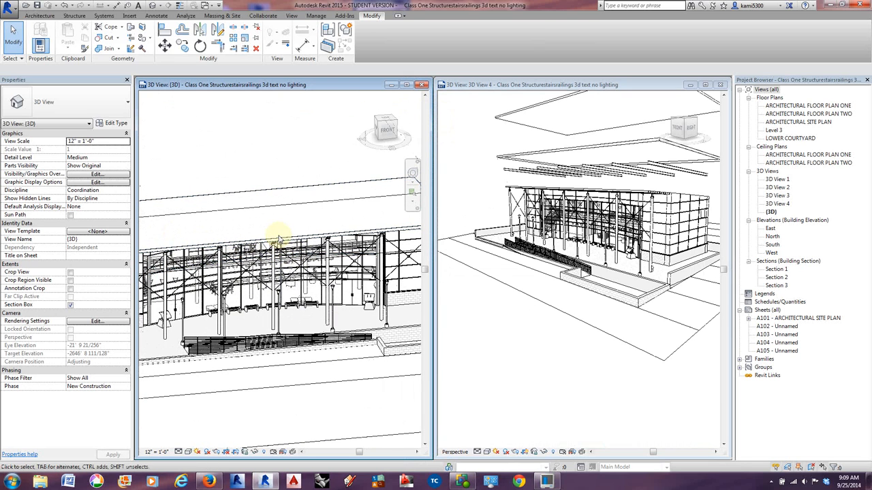
click(278, 241)
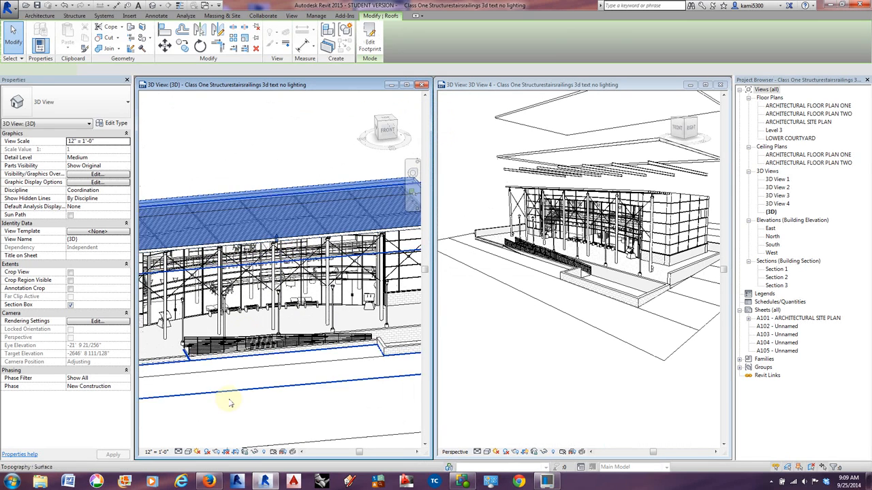
click(255, 453)
click(259, 389)
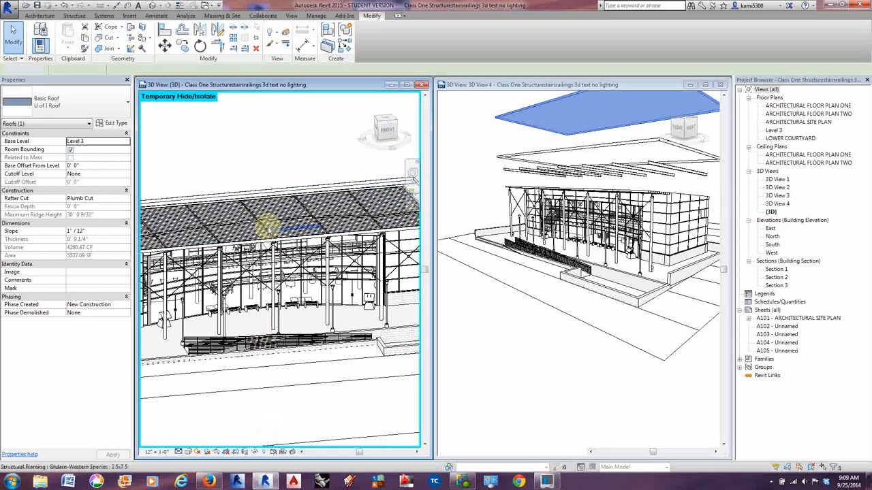
key(Escape)
Select the six structural beam systems of the roof in the {3D} view and displace them vertically by about 4' 3" in 3D View 4.
key(Tab)
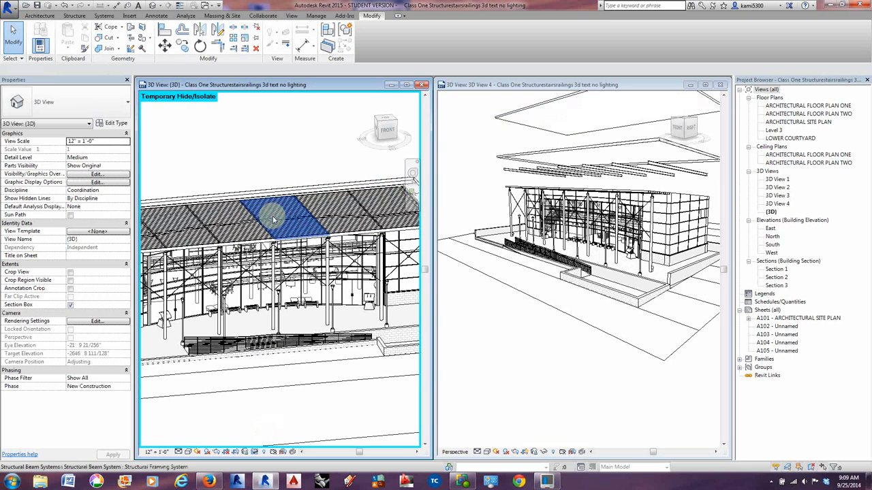
click(273, 219)
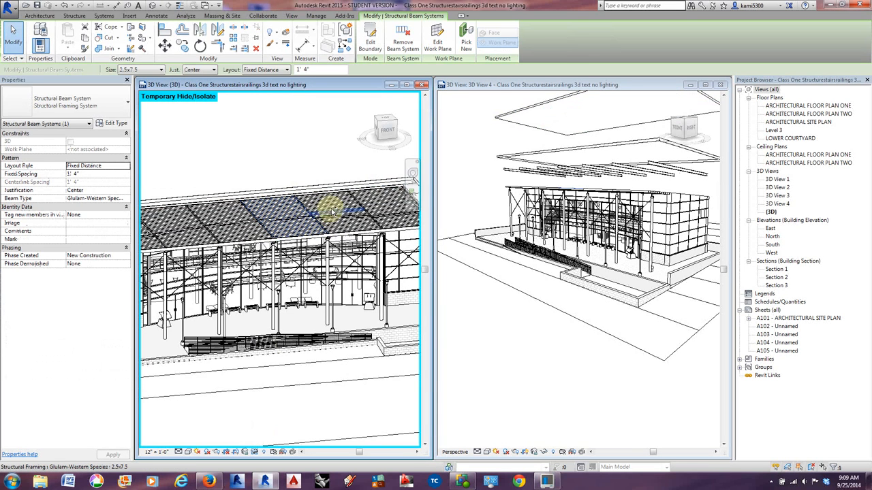
key(Tab)
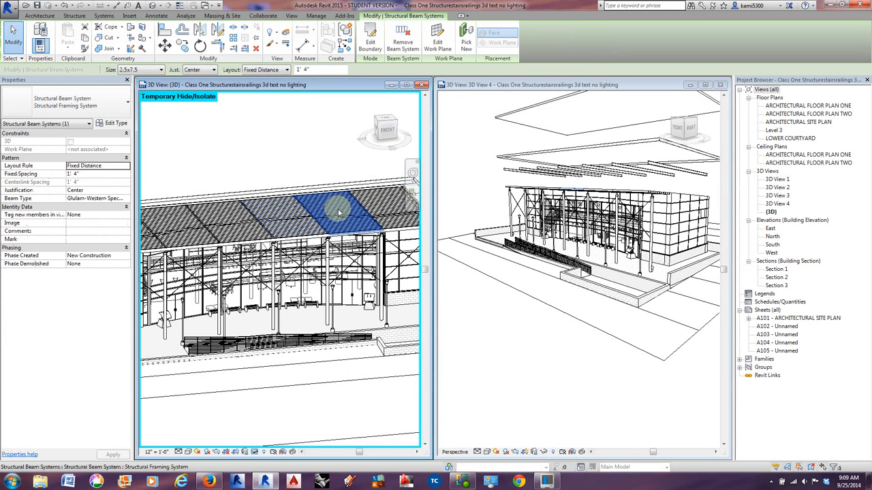
ctrl+click(339, 213)
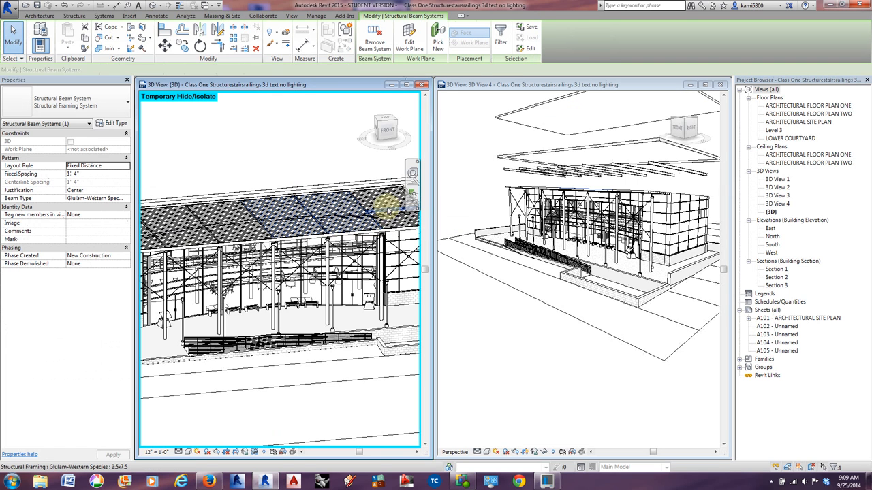
key(Tab)
ctrl+click(388, 210)
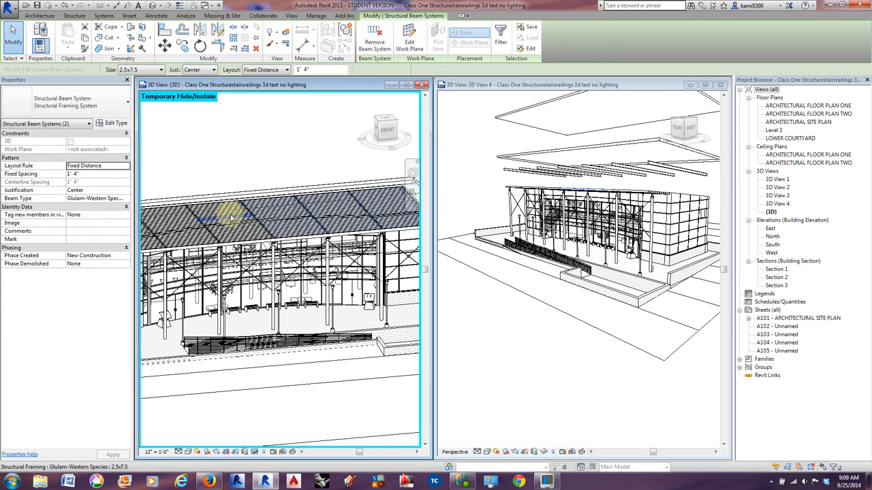
key(Tab)
ctrl+click(239, 224)
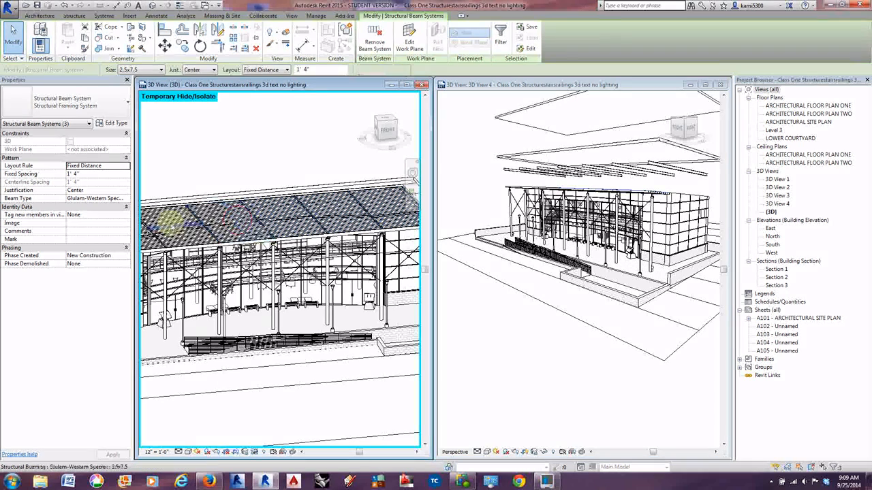
key(Tab)
ctrl+click(175, 229)
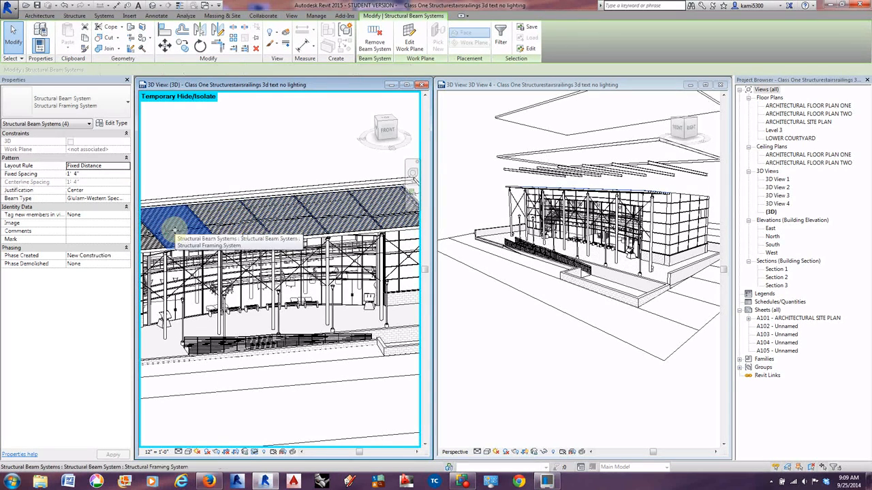
middle_drag(177, 231, 267, 240)
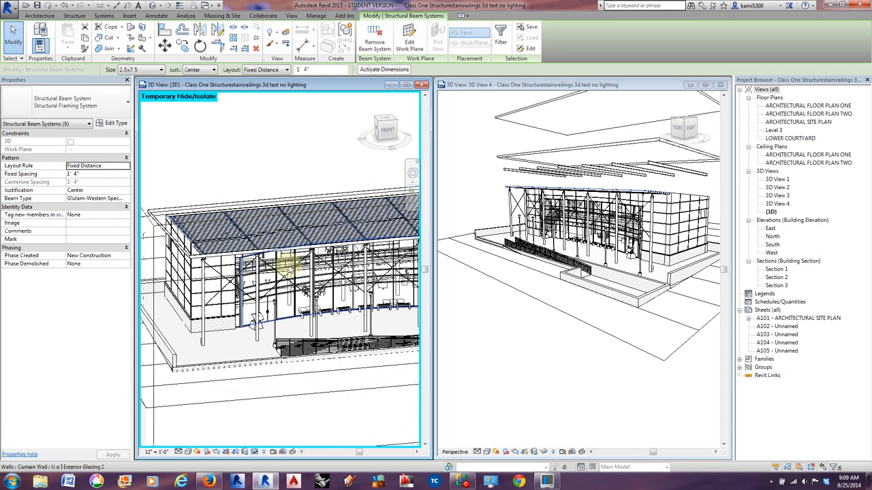
middle_drag(289, 265, 236, 262)
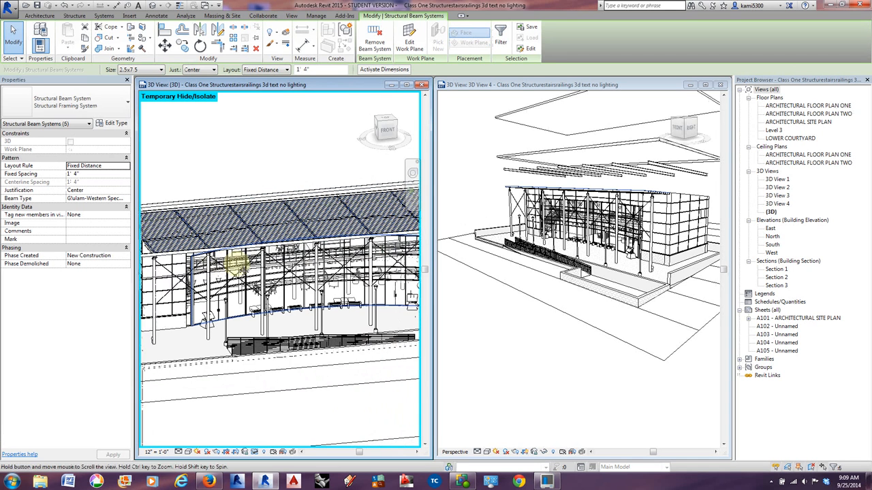
click(533, 312)
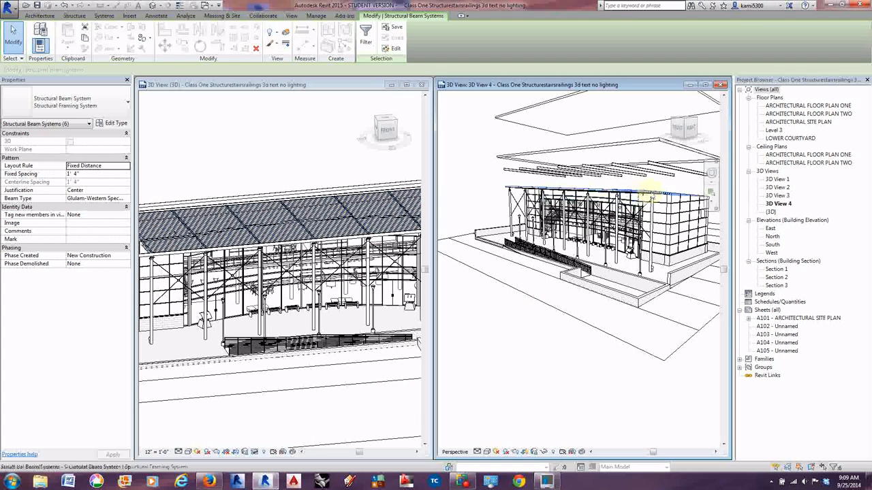
click(286, 33)
click(592, 171)
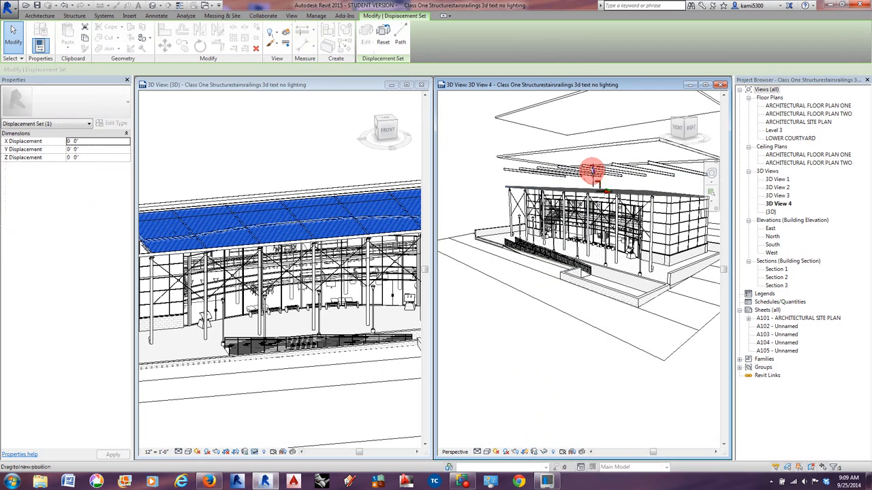
drag(593, 171, 593, 164)
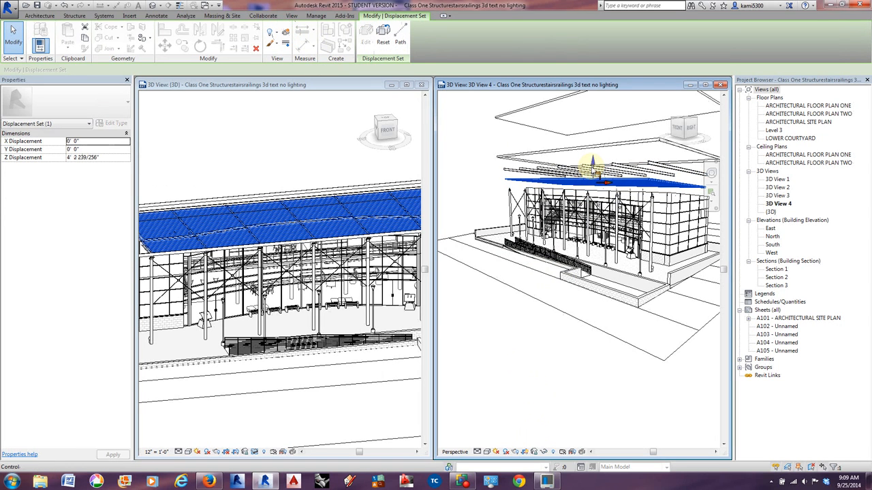
Orbit and pan the 3D View 4 camera to look down on the exploded building from a higher angle.
scroll(528, 270, down, 2)
middle_drag(586, 299, 588, 300)
scroll(593, 297, up, 5)
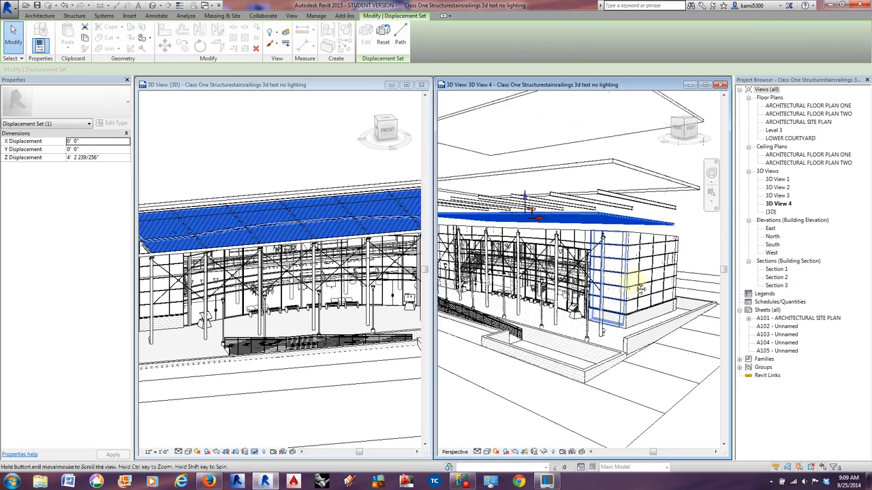
scroll(609, 293, down, 5)
scroll(579, 206, down, 3)
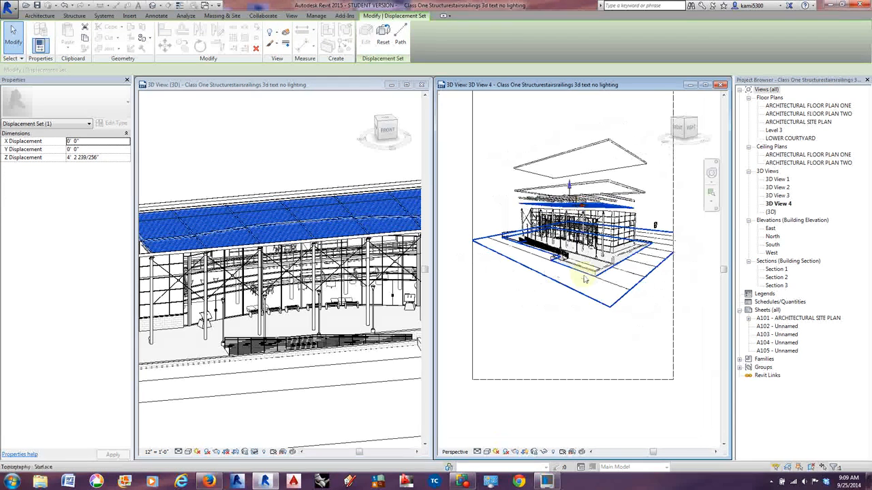
click(713, 176)
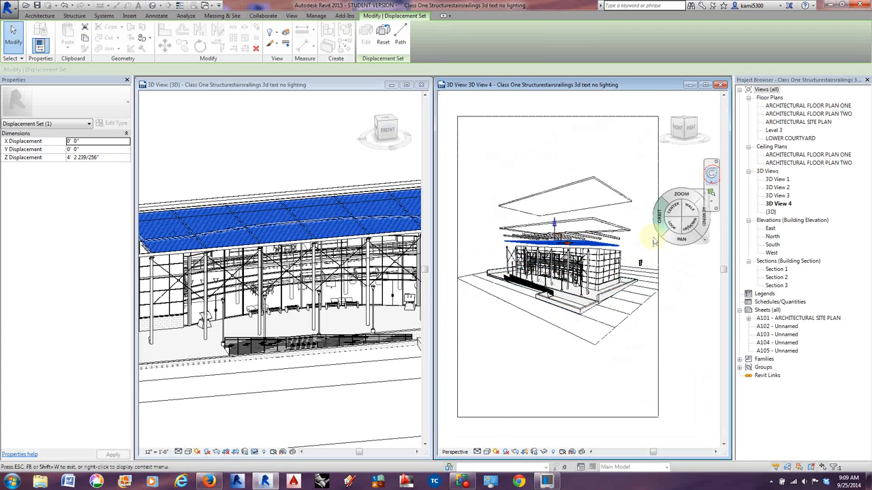
drag(622, 304, 622, 295)
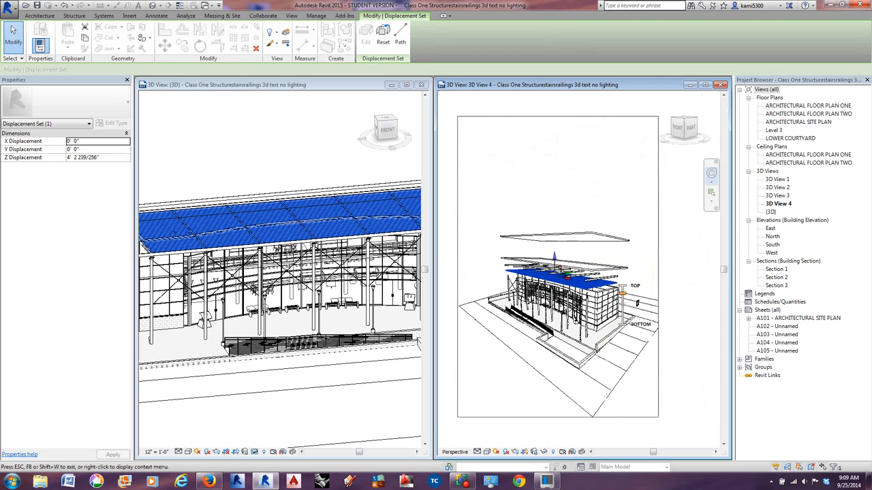
click(586, 180)
drag(587, 180, 591, 215)
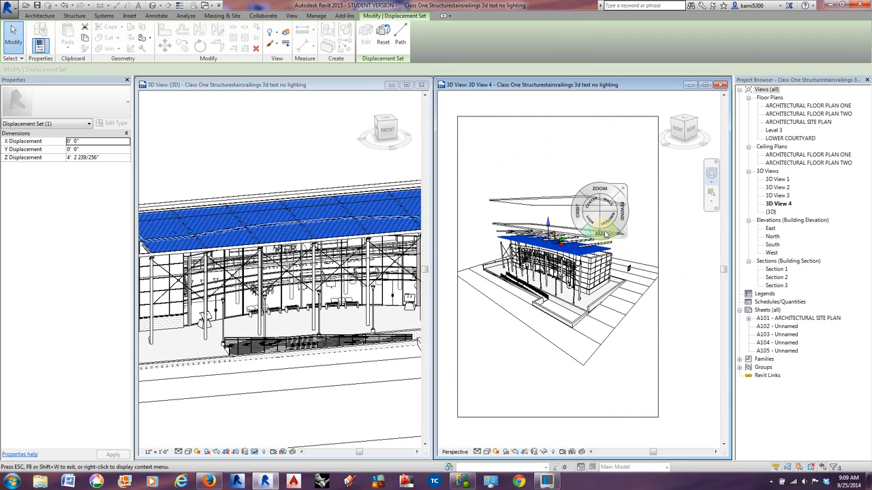
key(Escape)
Raise the large roof beams farther above the beam systems and increase the roof fascia's vertical displacement to about 21' 2".
scroll(560, 249, up, 5)
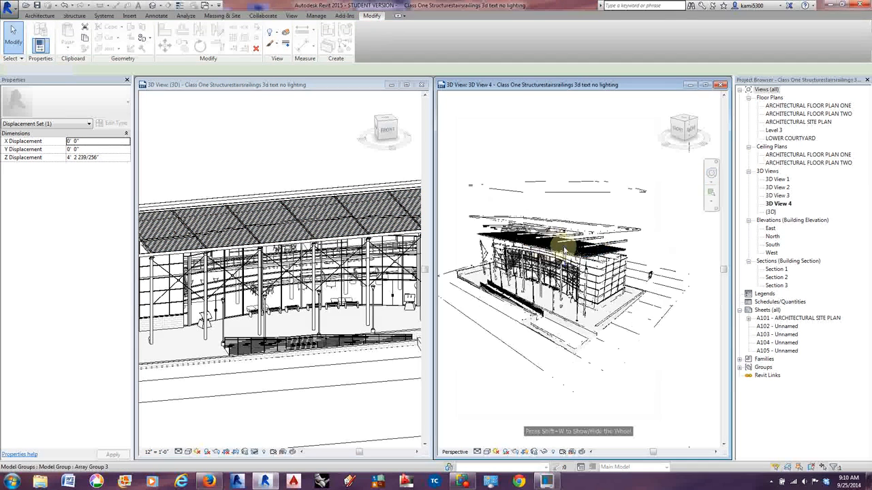
click(557, 250)
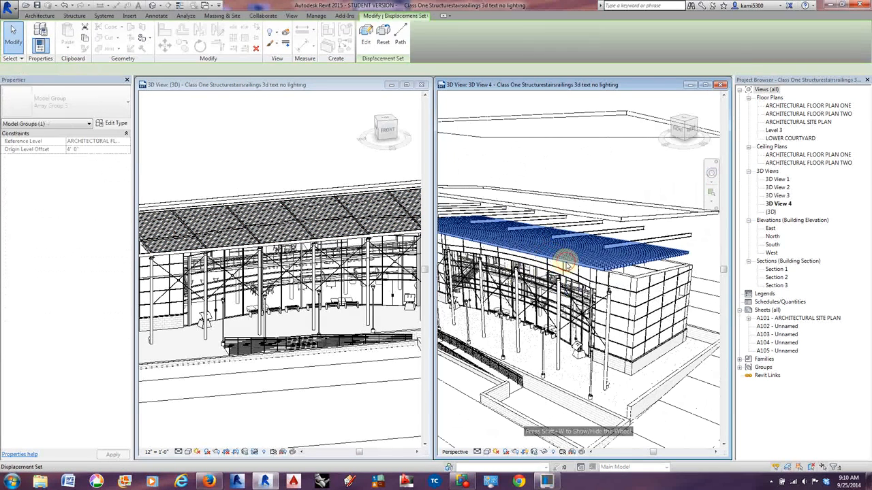
drag(523, 216, 524, 161)
click(567, 235)
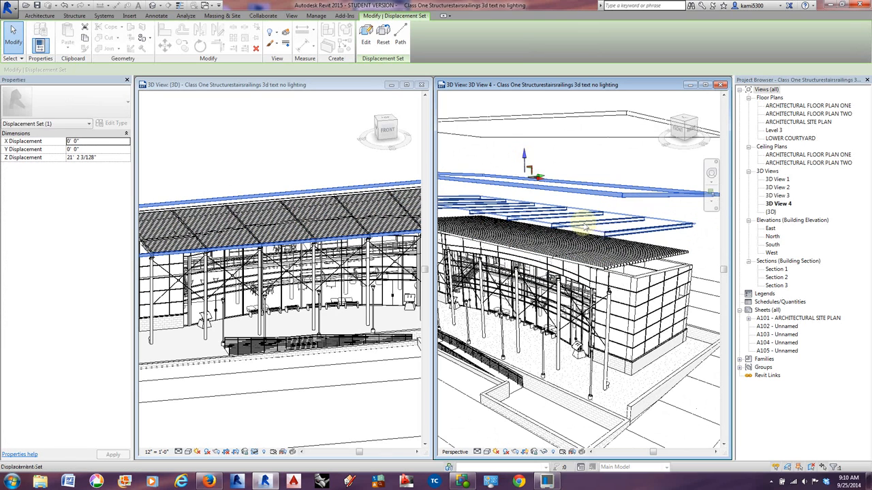
Select the seven HSS10X0.500 round structural columns in 3D View 4 and displace them forward by about -39' 6" in Y.
scroll(606, 241, down, 2)
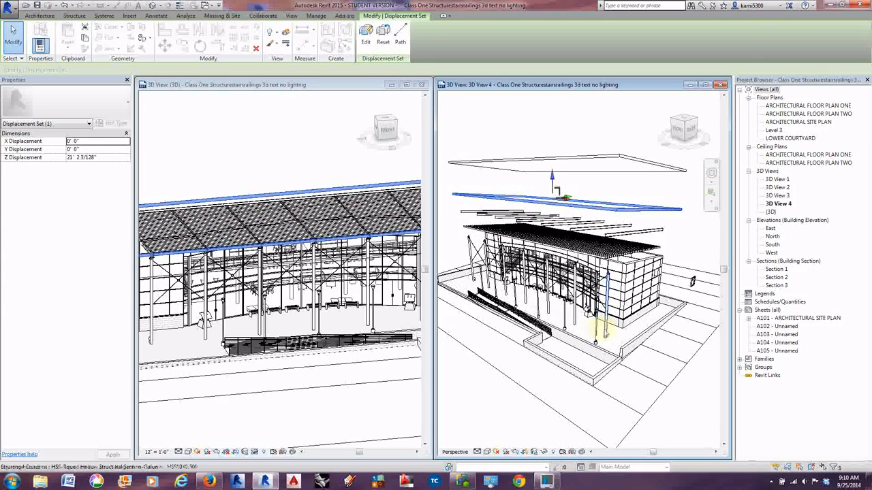
click(605, 332)
ctrl+click(578, 312)
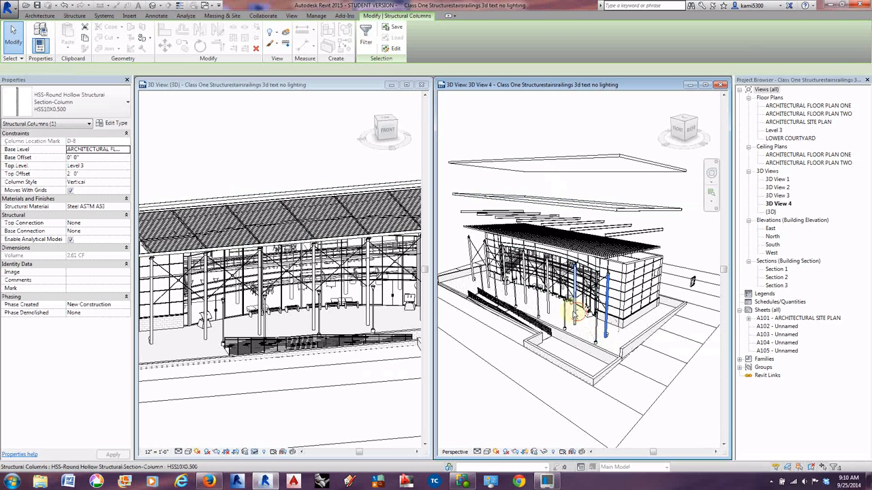
ctrl+click(550, 301)
ctrl+click(527, 292)
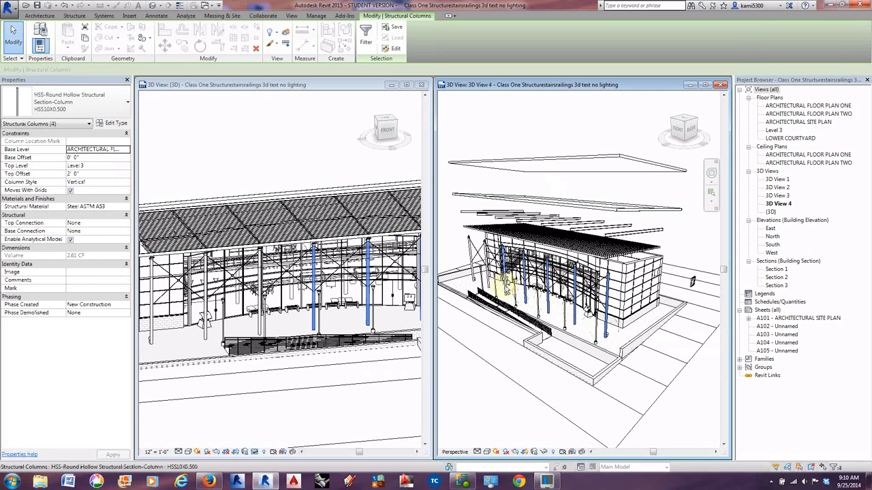
ctrl+click(489, 277)
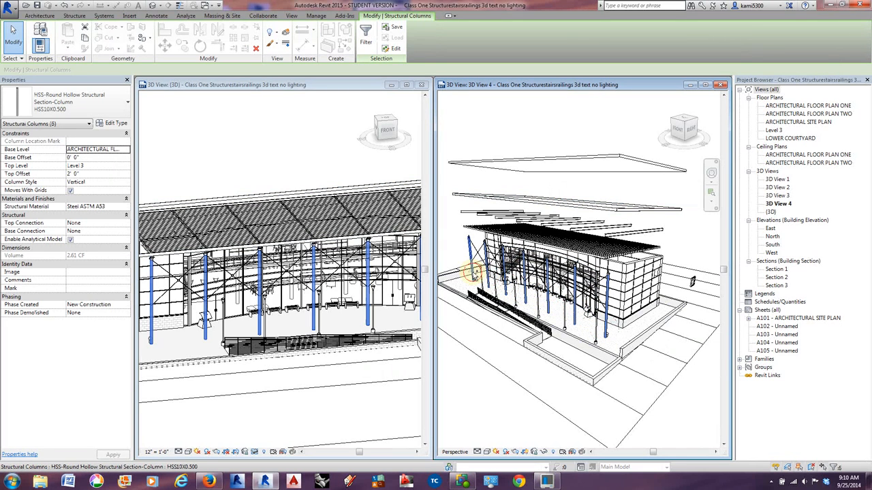
scroll(469, 238, up, 4)
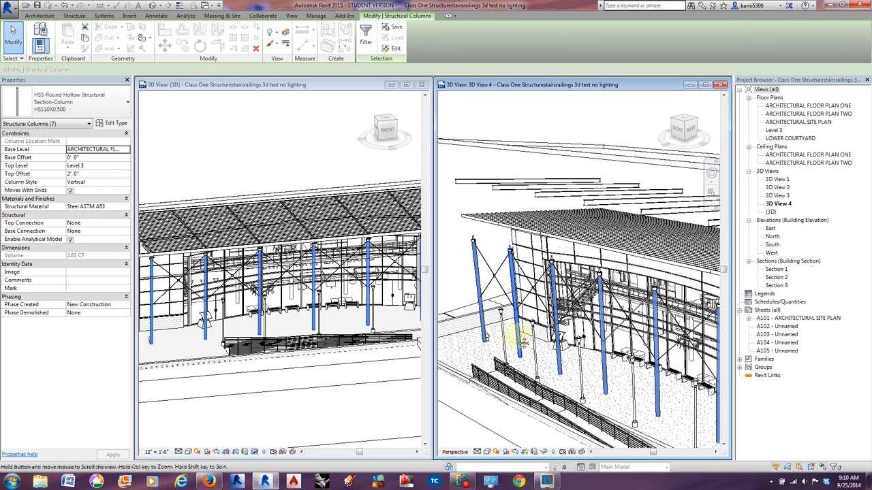
scroll(521, 333, down, 2)
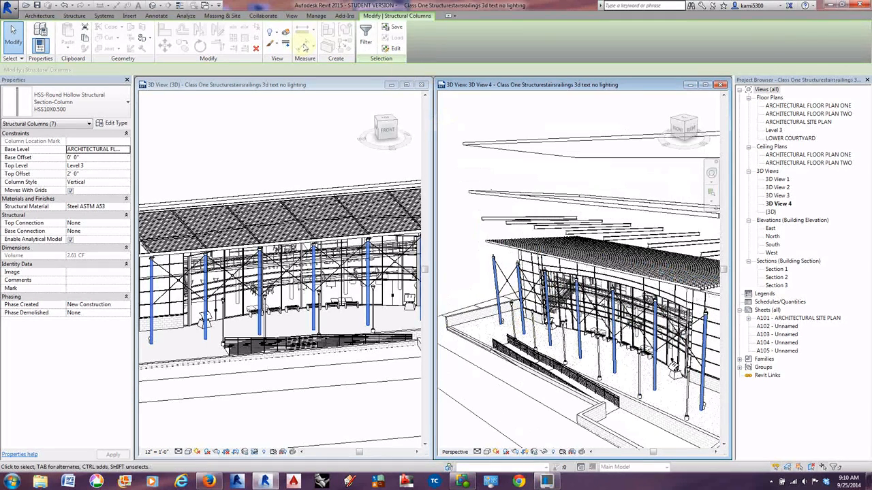
click(284, 31)
drag(594, 315, 527, 343)
scroll(583, 350, down, 2)
middle_drag(571, 356, 572, 315)
drag(544, 297, 510, 306)
click(529, 254)
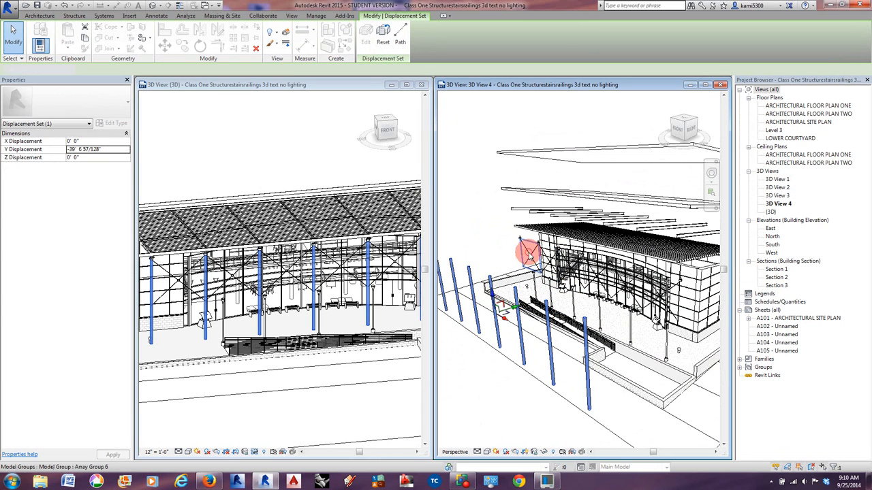
scroll(539, 254, up, 2)
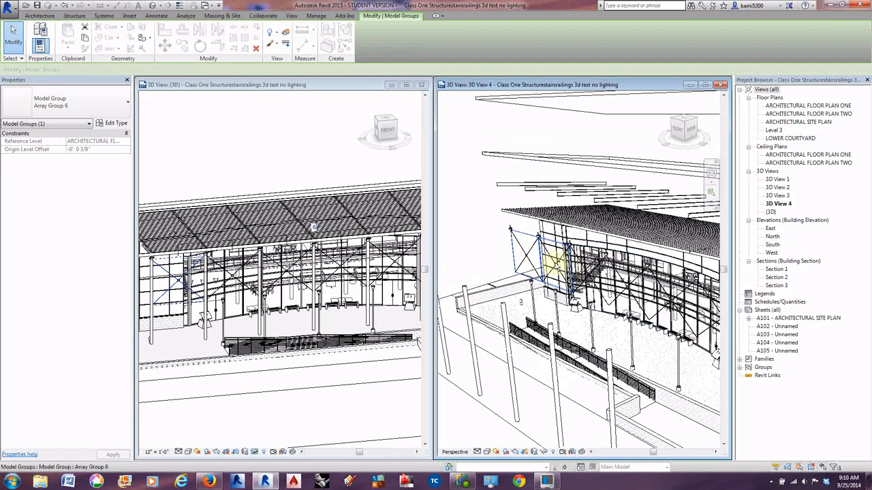
ctrl+click(556, 262)
ctrl+click(588, 273)
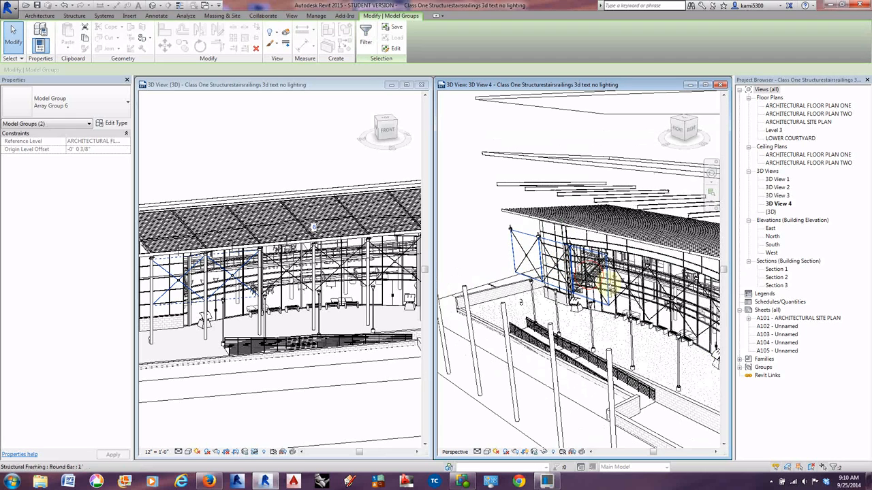
ctrl+click(634, 298)
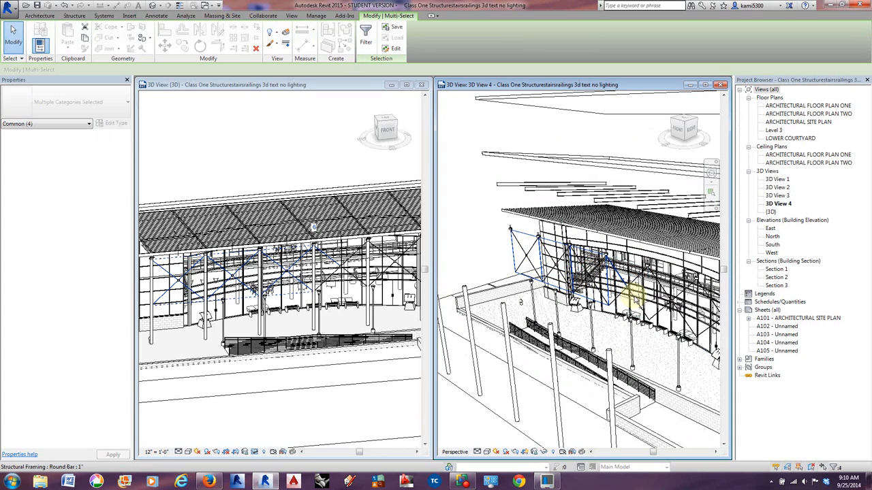
scroll(531, 244, down, 2)
key(Escape)
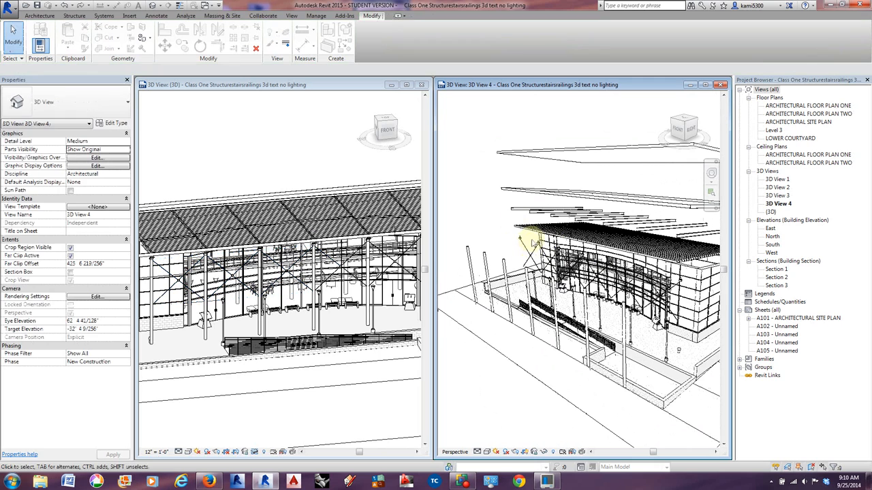
Try to displace the six Array Group 6 cross-bracing model groups along the front of the building.
click(528, 249)
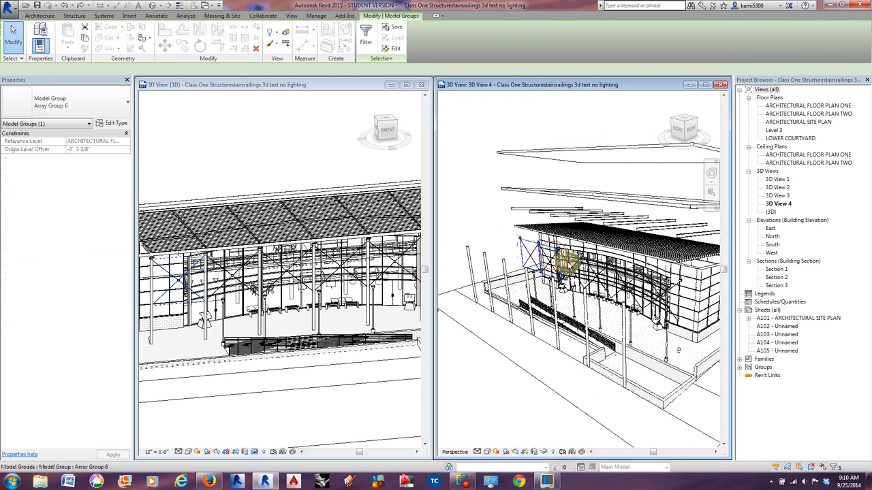
ctrl+click(618, 274)
ctrl+click(652, 289)
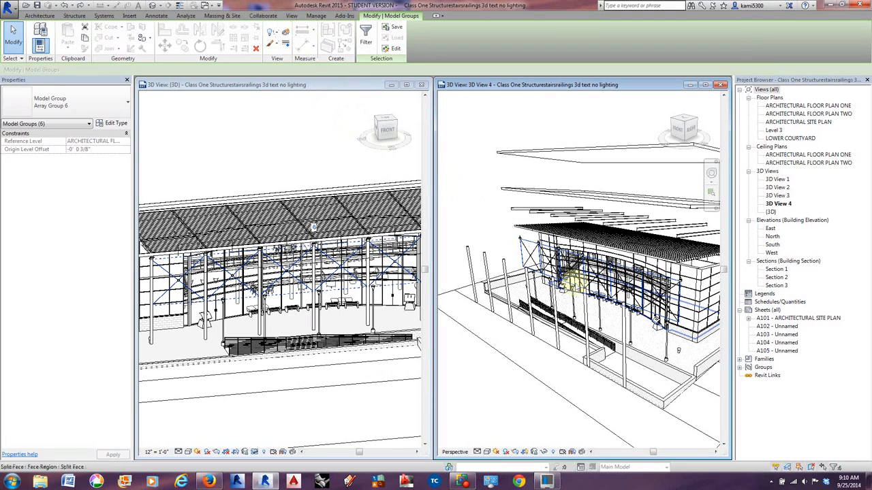
click(286, 31)
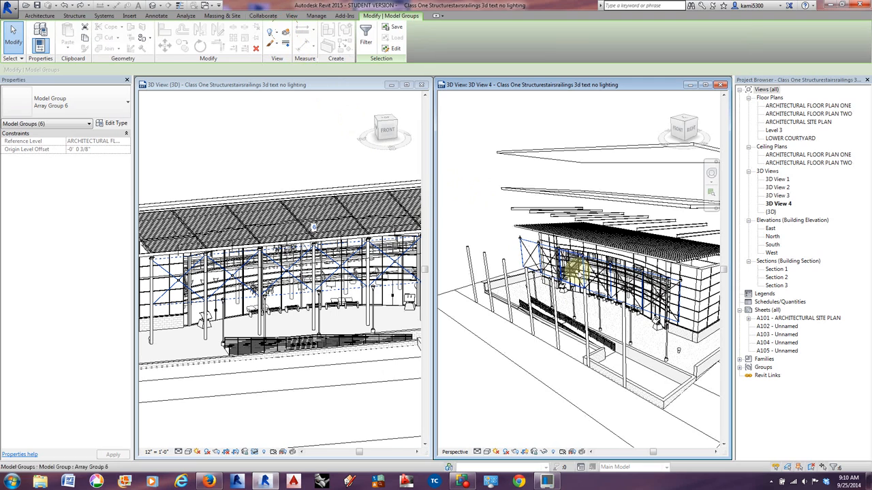
key(Escape)
Try to displace the seven Array Group 5 model groups at the original column tops in 3D View 4.
scroll(539, 262, up, 2)
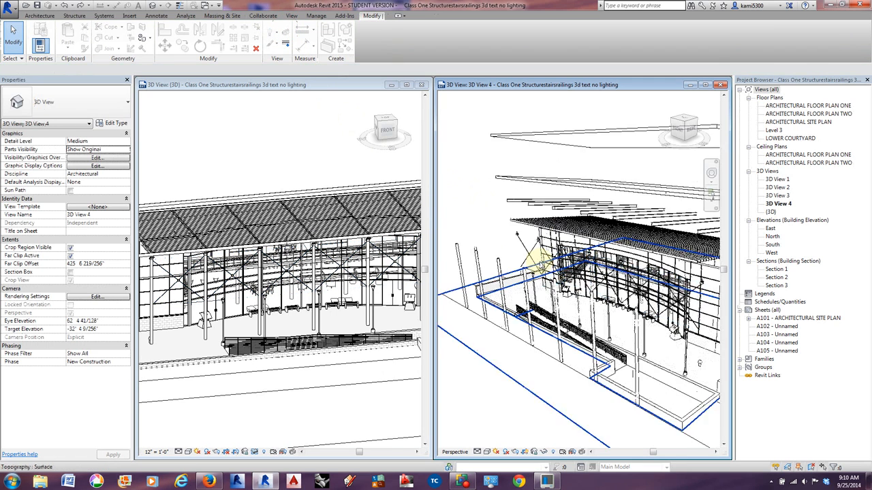
scroll(538, 262, up, 2)
click(511, 235)
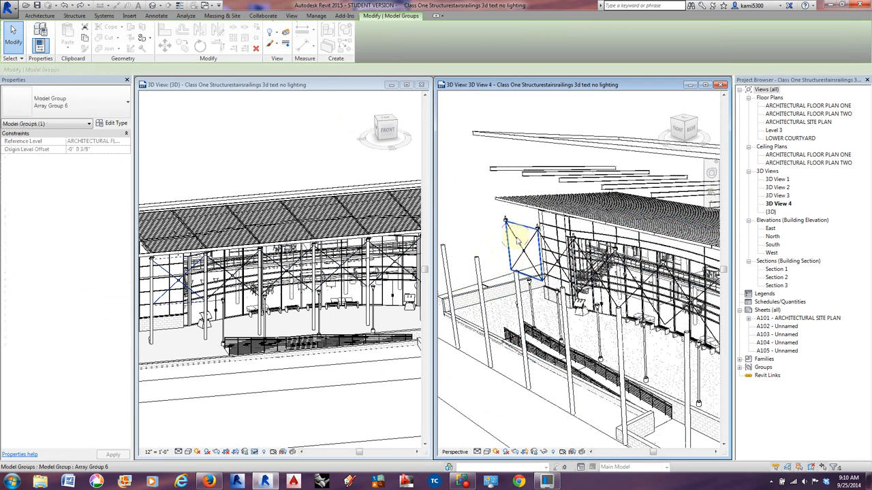
key(Escape)
click(505, 218)
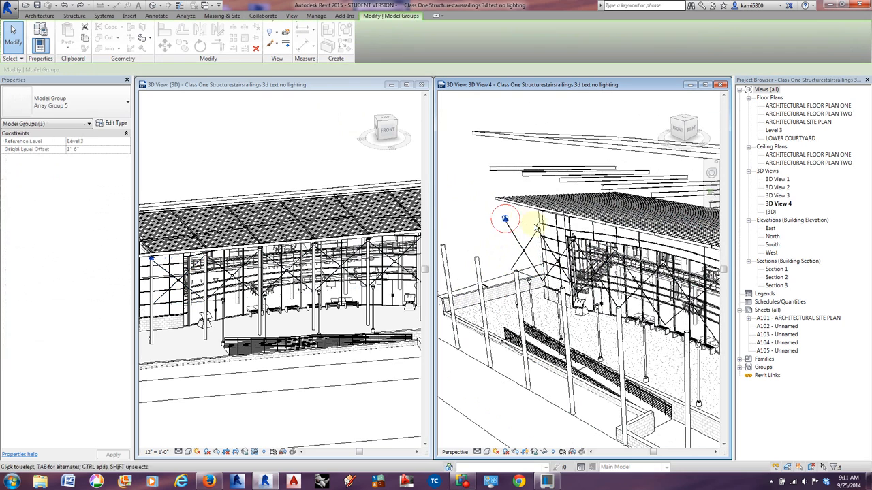
ctrl+click(538, 228)
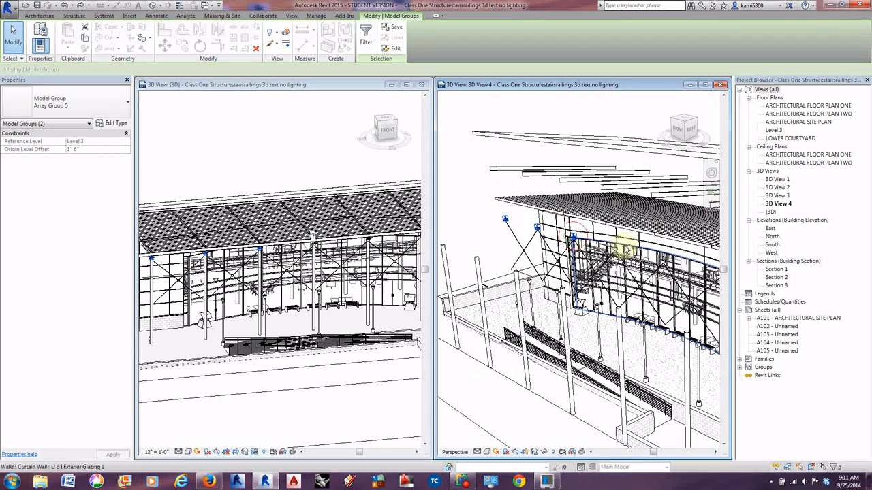
ctrl+click(615, 248)
middle_drag(644, 276, 561, 264)
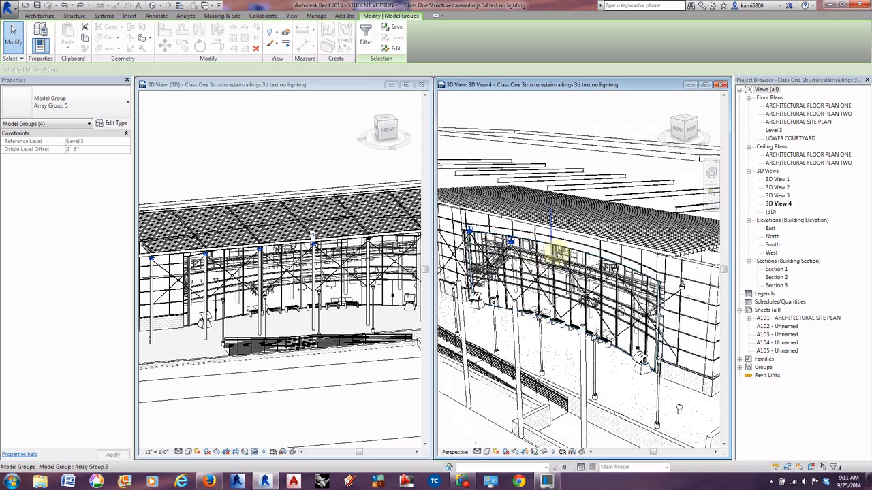
ctrl+click(559, 254)
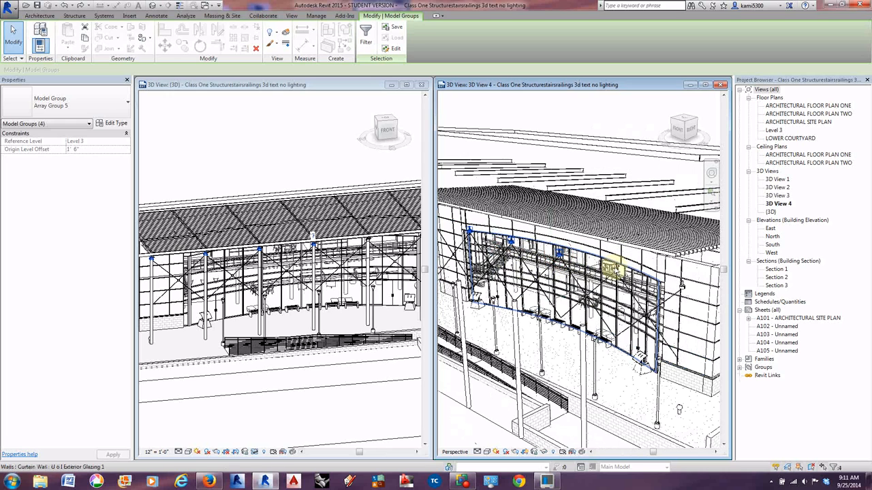
ctrl+click(684, 286)
scroll(686, 287, down, 2)
middle_drag(652, 301, 662, 302)
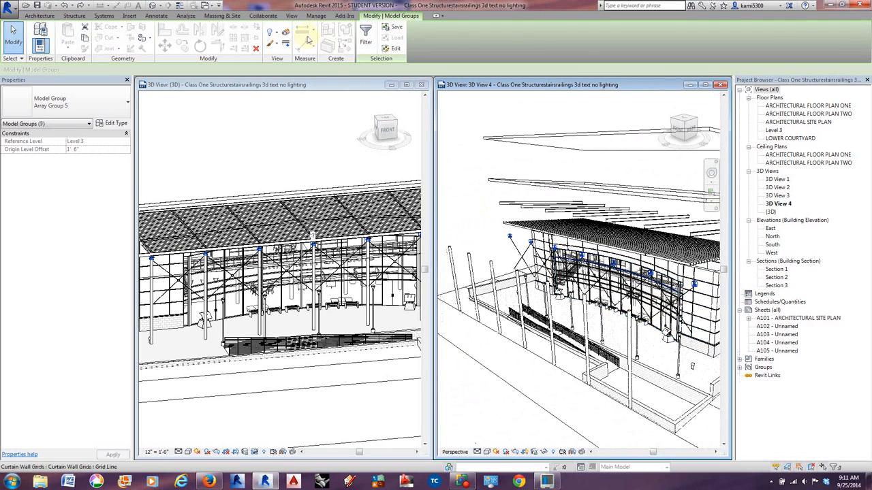
click(287, 33)
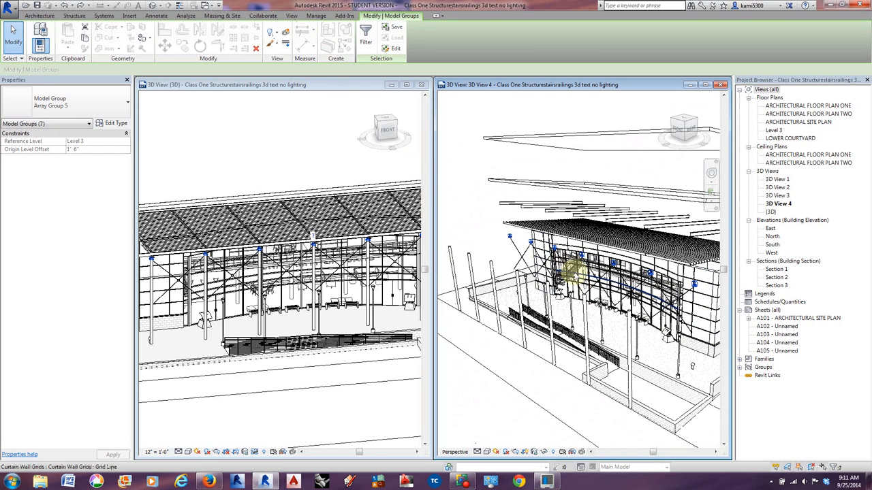
click(285, 33)
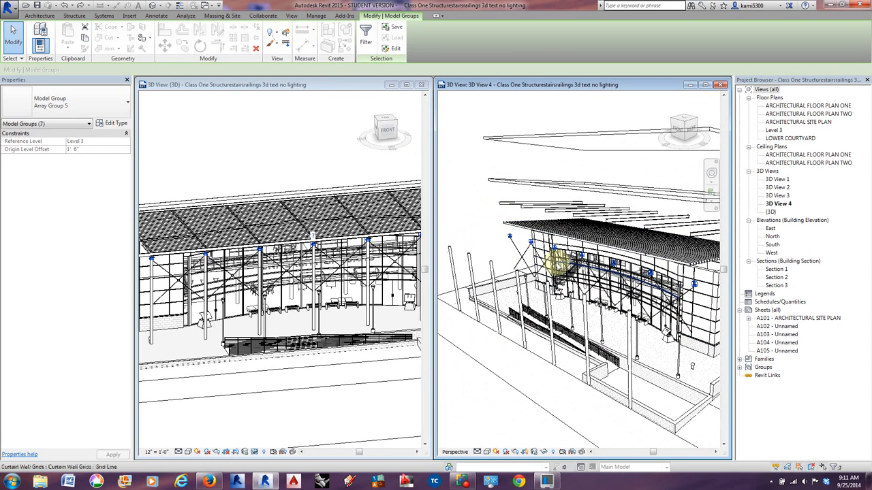
Displace the stacked wall segment beside the curved curtain wall by about -17' 6" in Y in 3D View 4.
scroll(607, 332, down, 4)
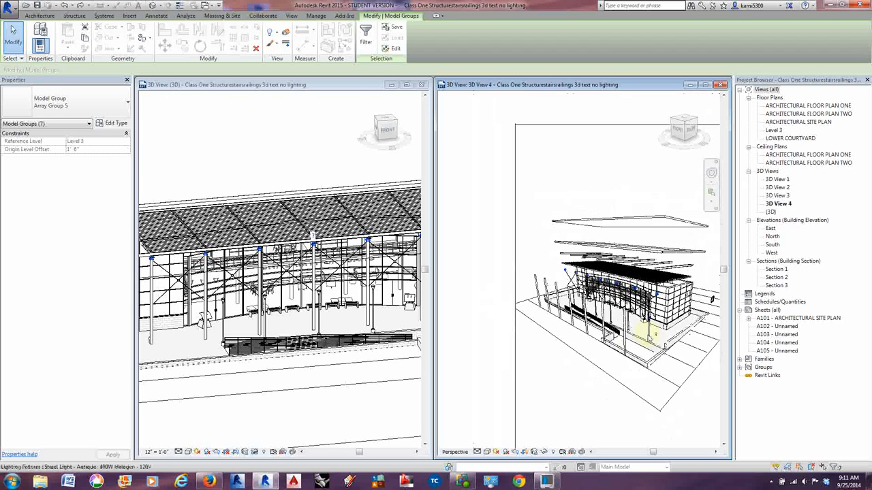
middle_drag(606, 331, 601, 329)
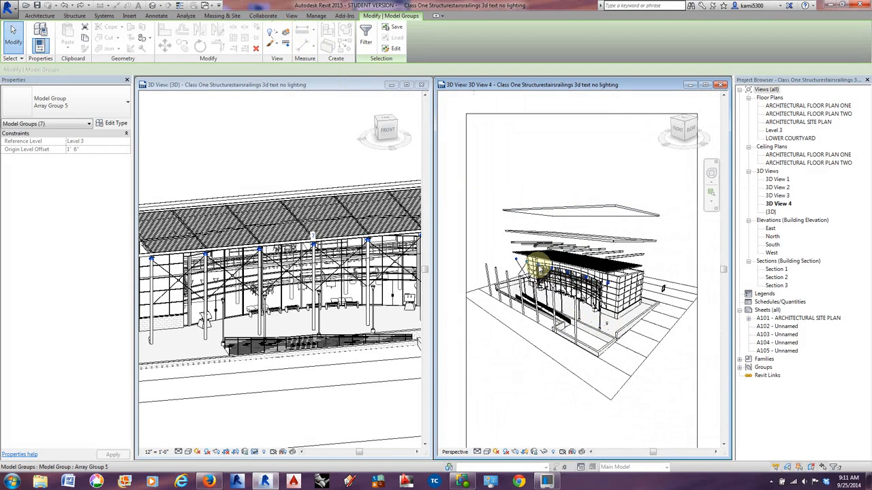
scroll(538, 267, up, 5)
scroll(538, 267, down, 3)
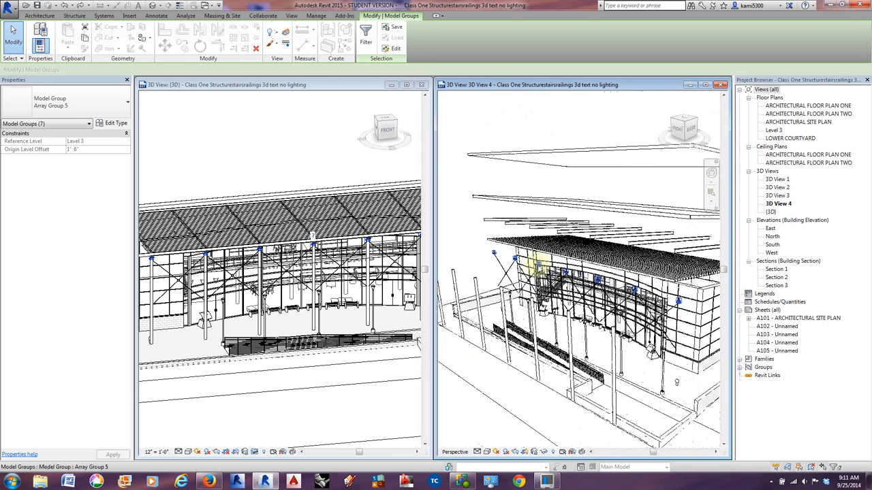
scroll(538, 267, down, 2)
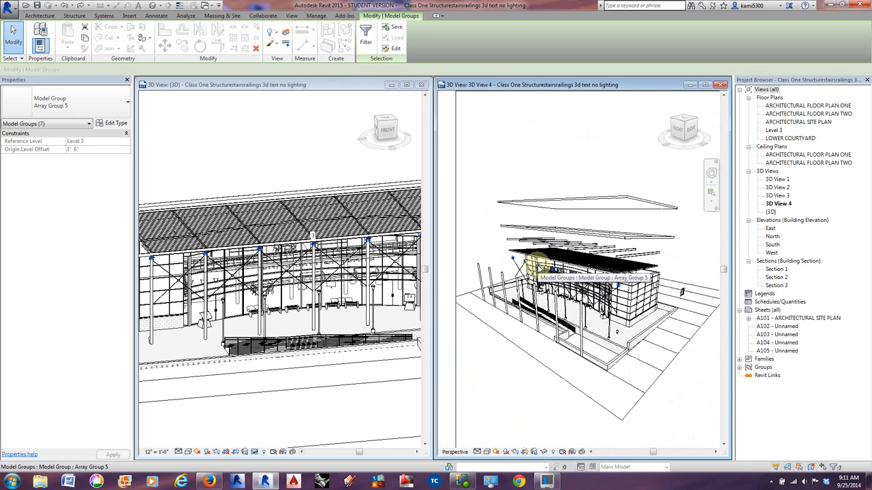
scroll(640, 350, up, 4)
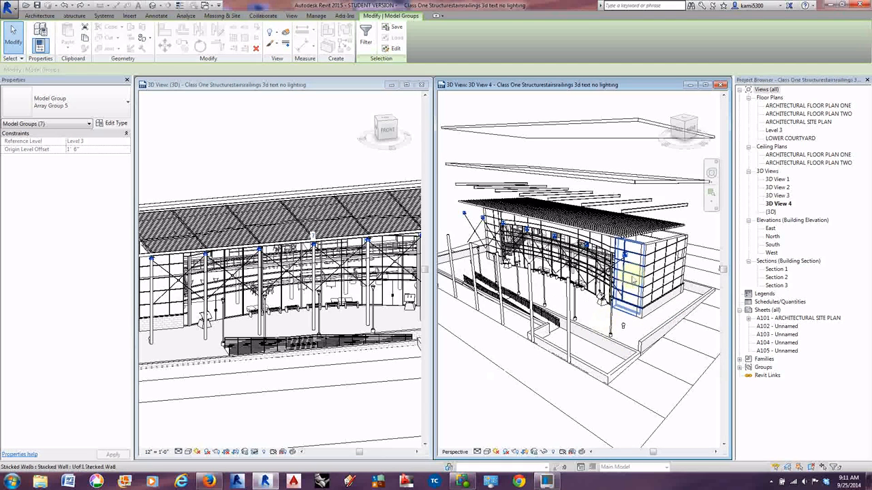
click(285, 32)
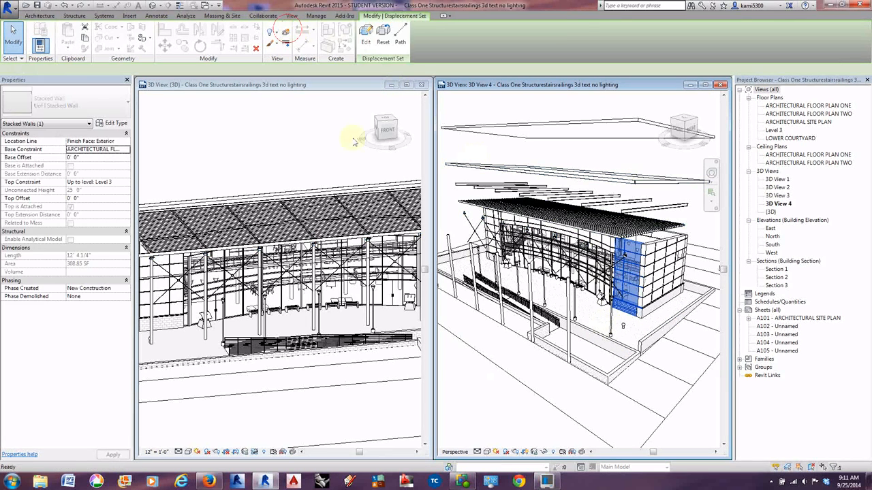
drag(640, 273, 610, 289)
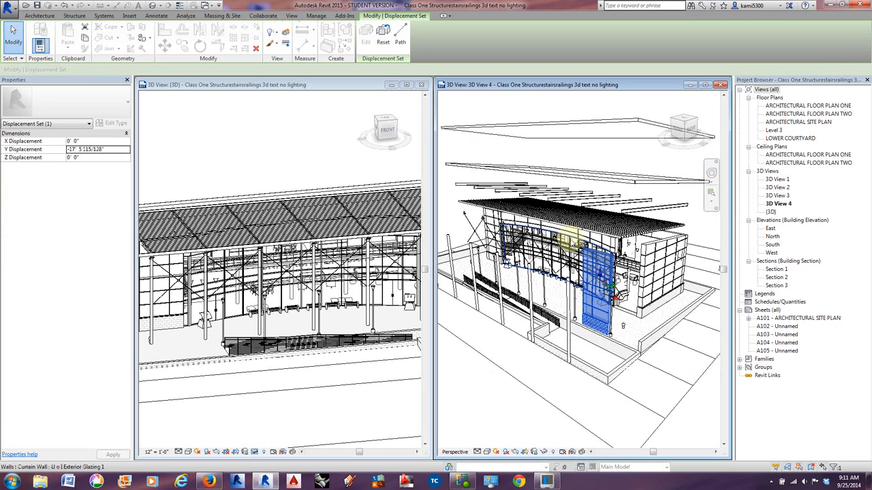
Add path lines between the displaced stacked wall segment's corners and its original location in 3D View 4.
scroll(609, 289, down, 3)
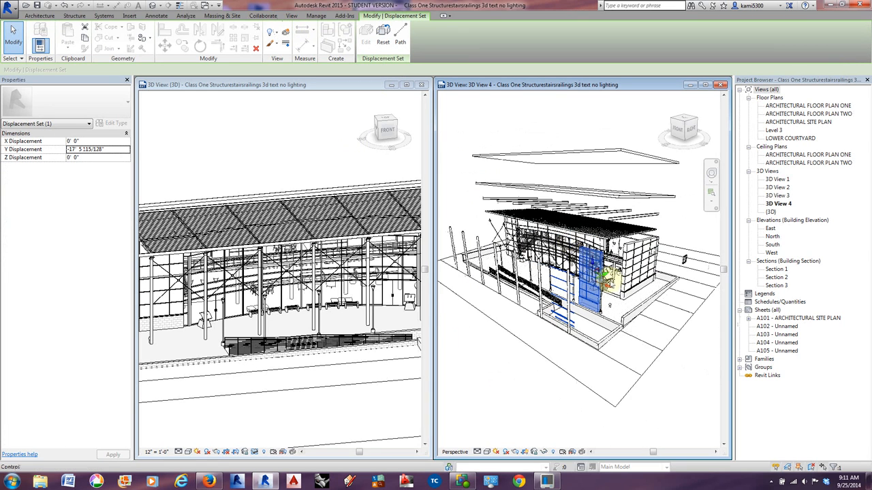
scroll(545, 266, up, 3)
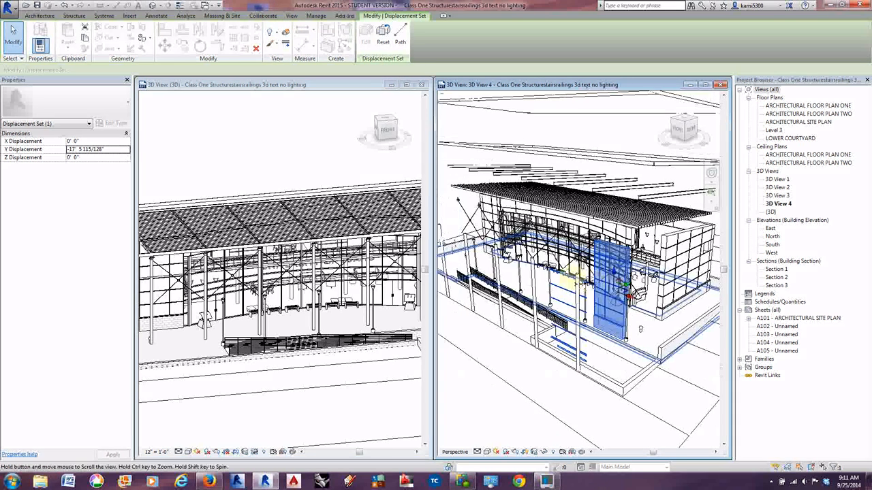
middle_drag(630, 260, 619, 260)
scroll(647, 253, up, 2)
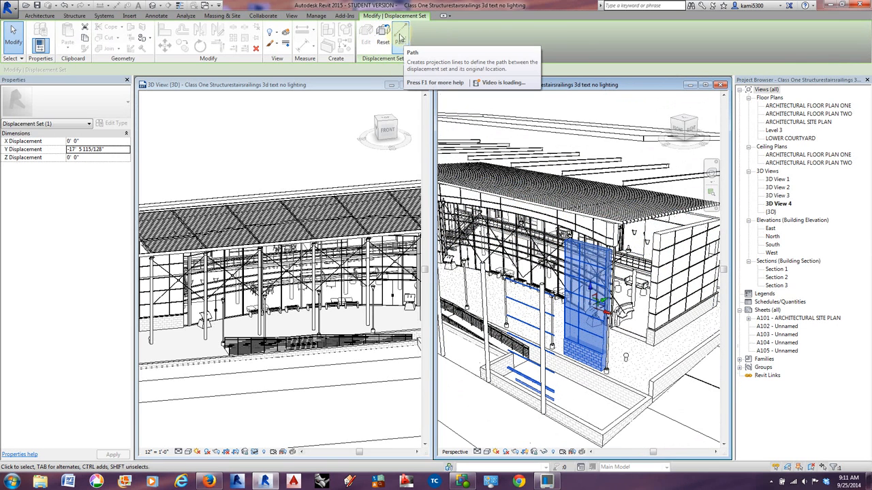
click(401, 40)
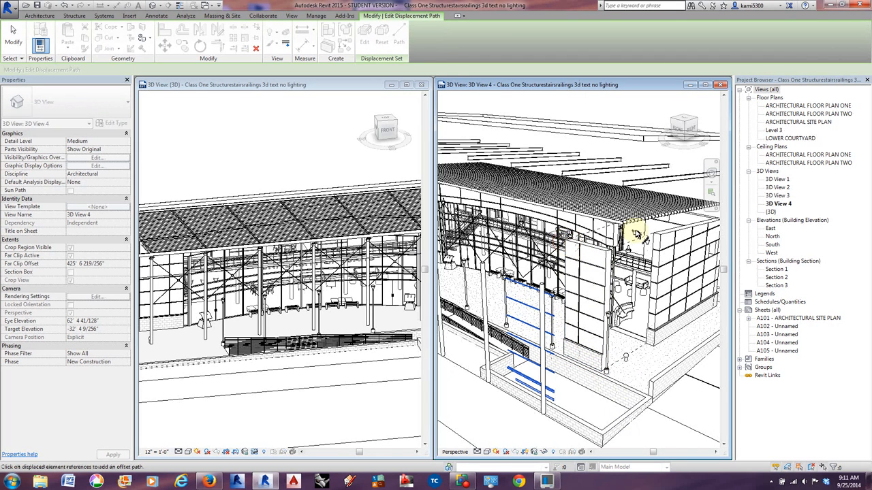
Add displacement path lines for the displaced roof outlines, beams and front columns in 3D View 4, and end path editing.
middle_drag(633, 229, 543, 253)
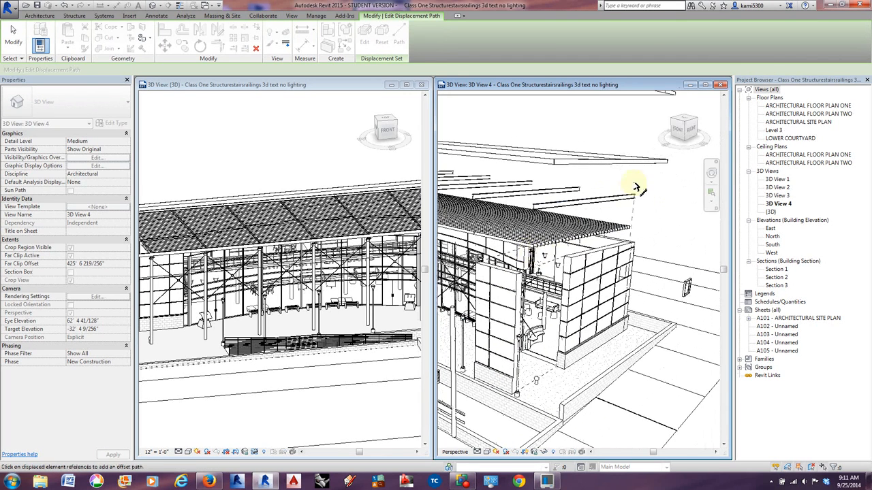
middle_drag(650, 175, 652, 230)
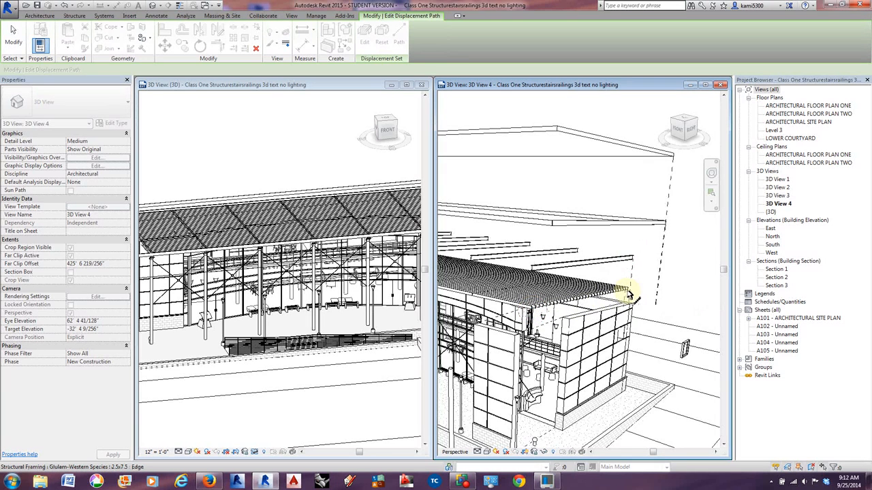
scroll(628, 332, down, 2)
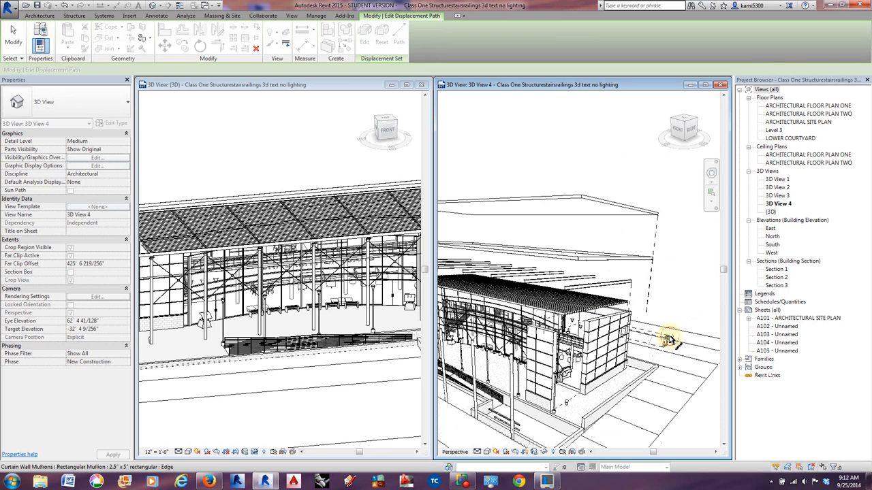
click(668, 348)
shift+middle_drag(632, 379, 596, 317)
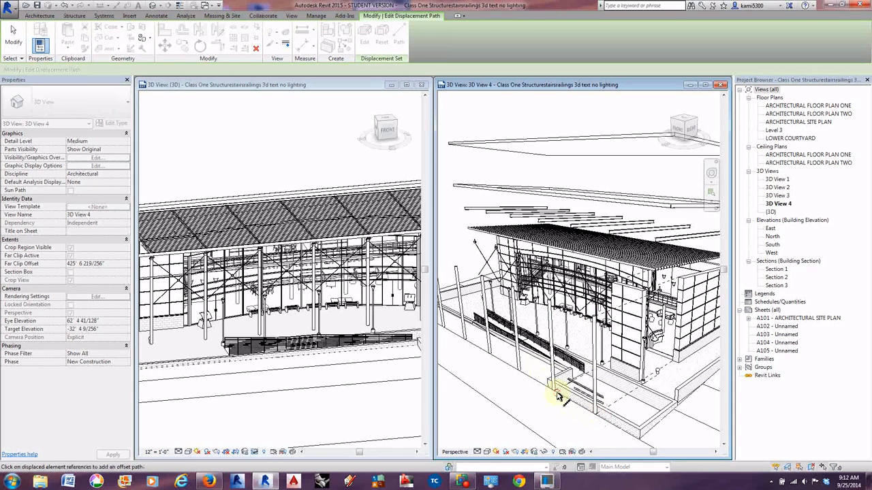
click(489, 353)
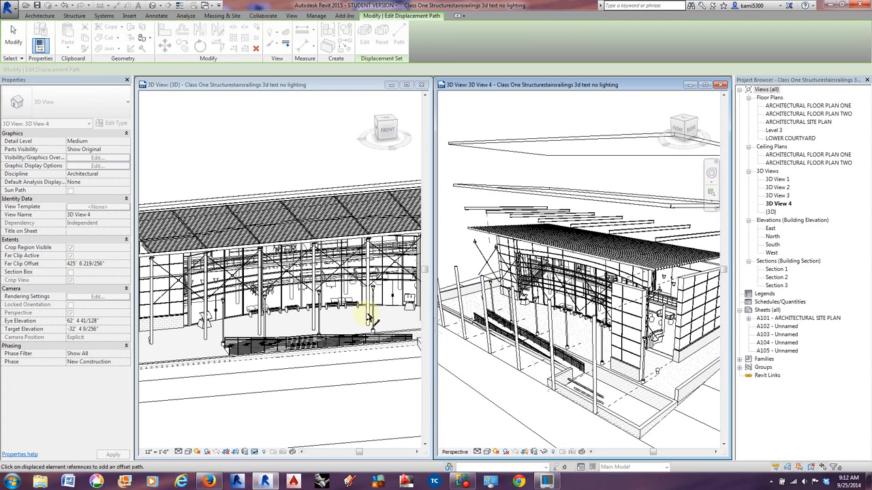
click(13, 35)
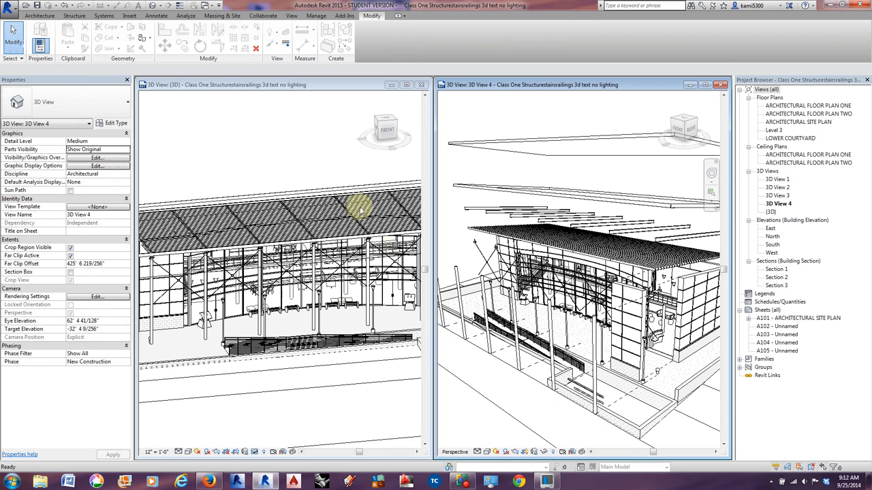
Duplicate the {3D} view as an independent view and make the copy the active view.
click(772, 213)
right_click(772, 214)
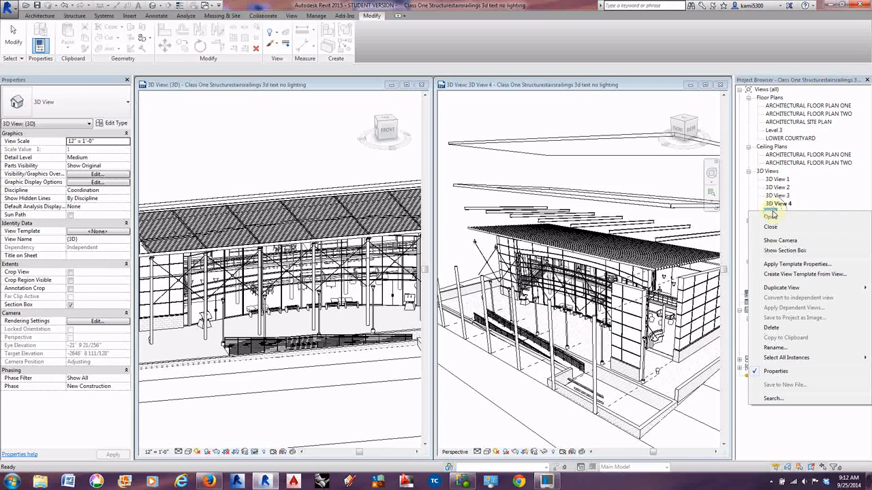
mouse_move(781, 289)
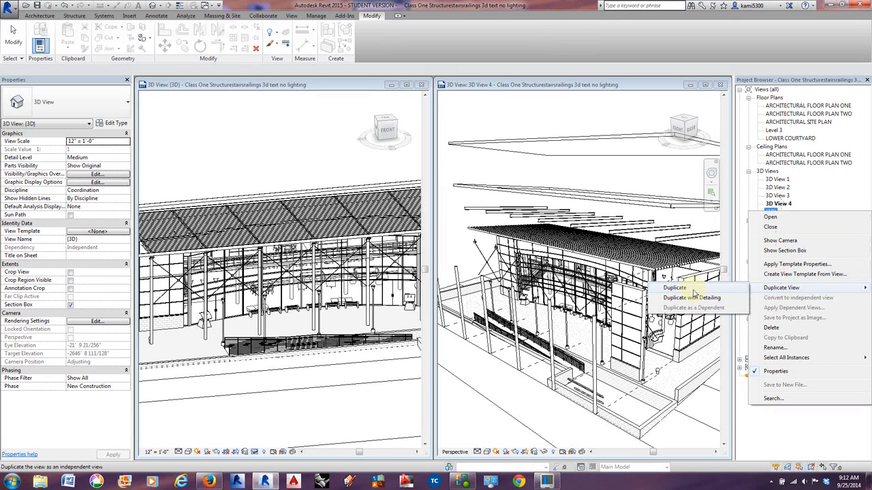
right_click(773, 213)
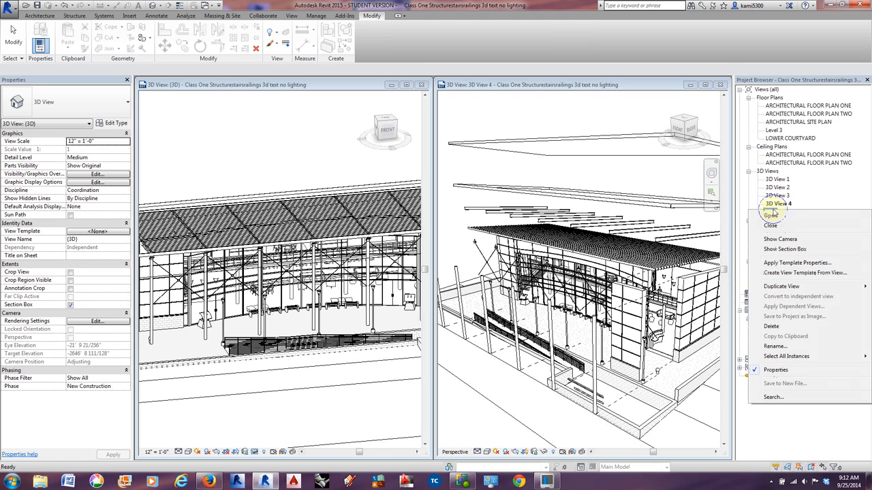
mouse_move(782, 289)
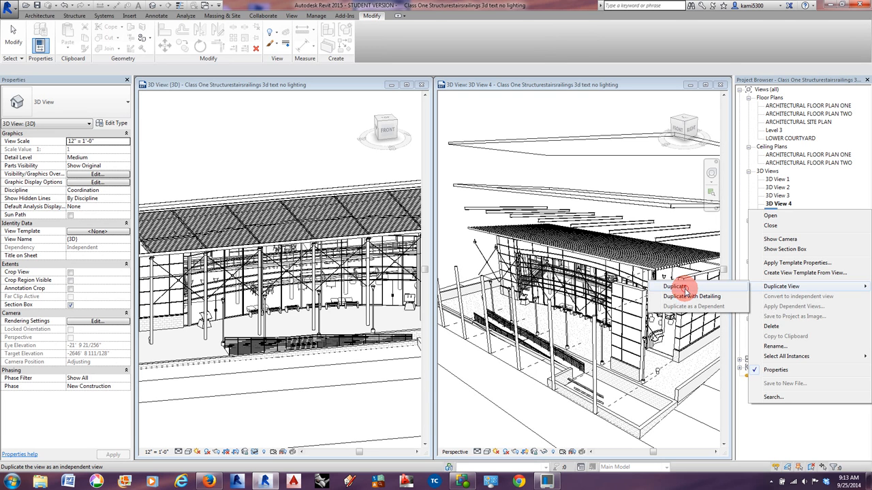
click(683, 287)
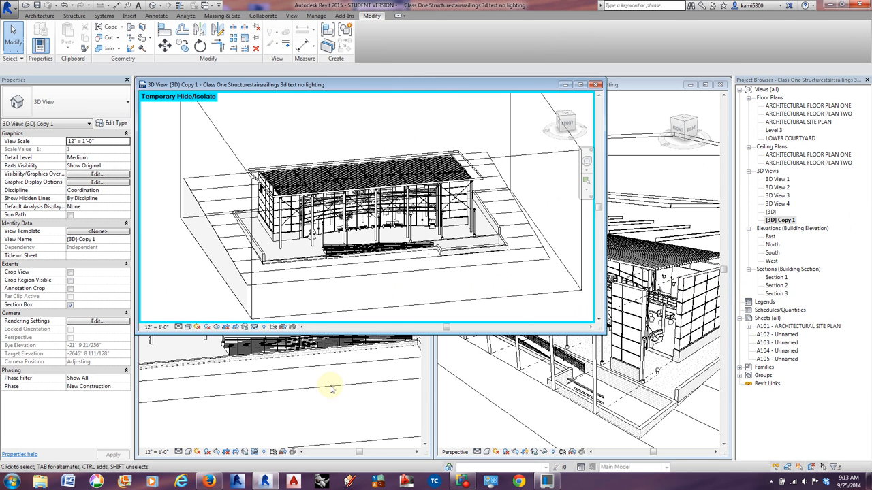
click(332, 389)
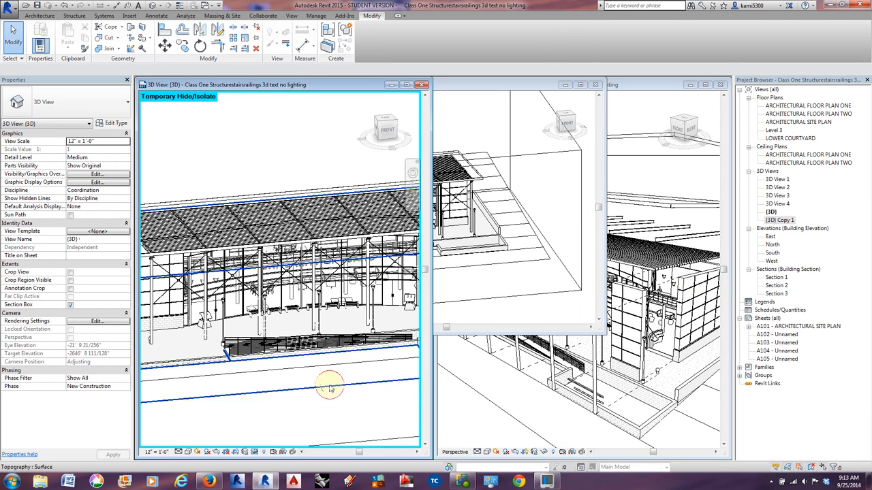
click(464, 252)
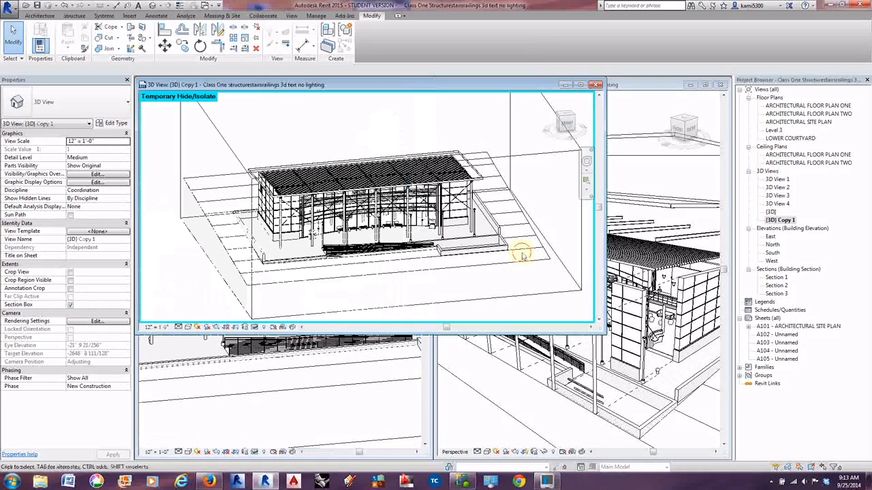
Rename the duplicated 3D view as exploded axon.
right_click(783, 222)
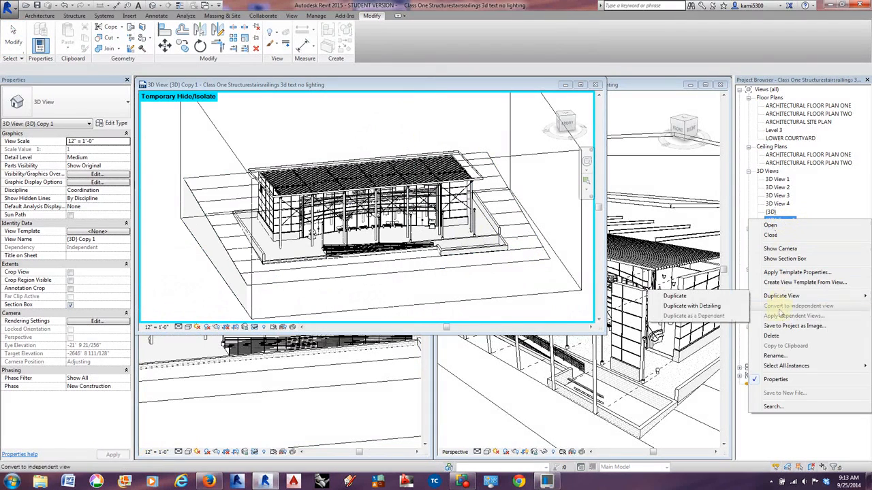
click(777, 356)
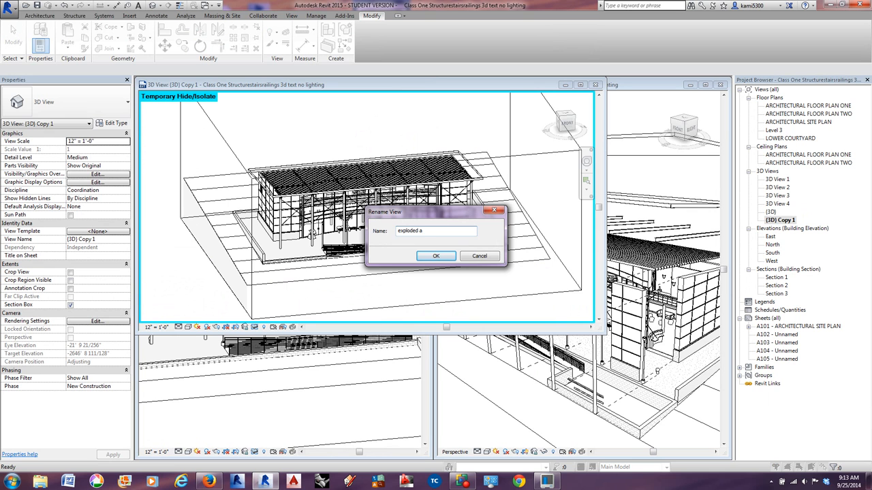
text(exploded axon)
key(Return)
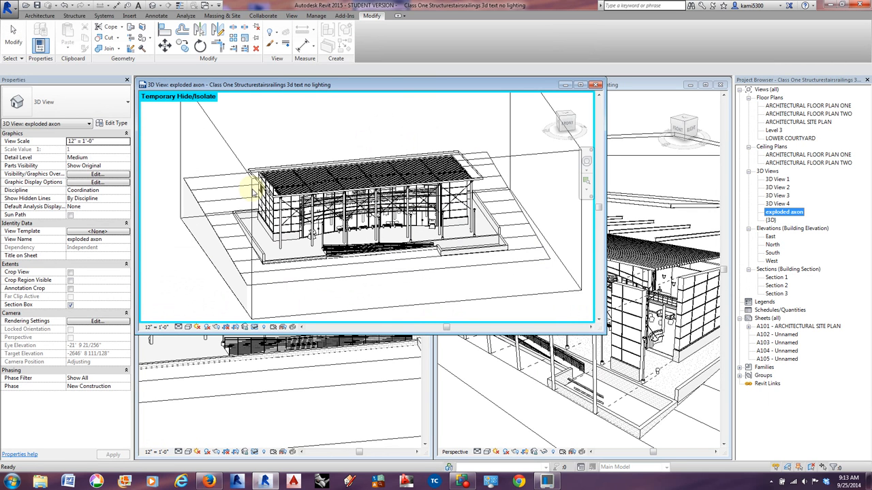
Displace the Fascia-Flat 1x12 roof fascia upward by about 22' 2" in Z in the exploded axon view.
click(477, 172)
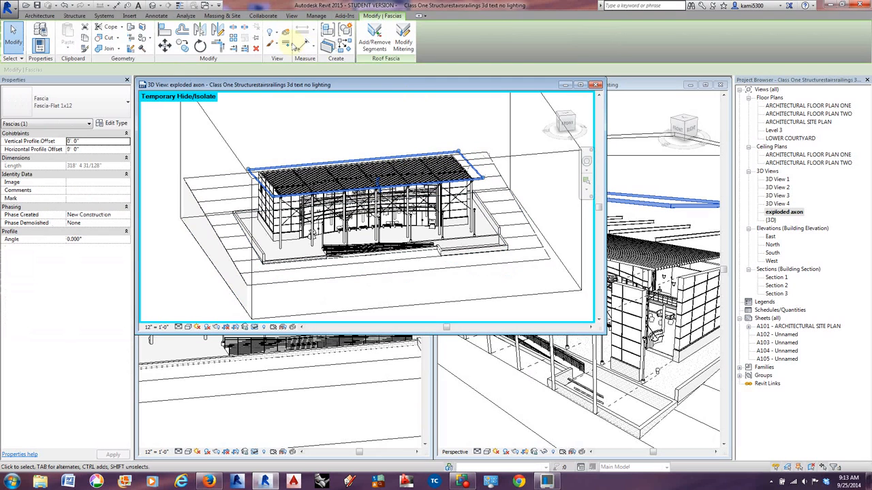
click(285, 32)
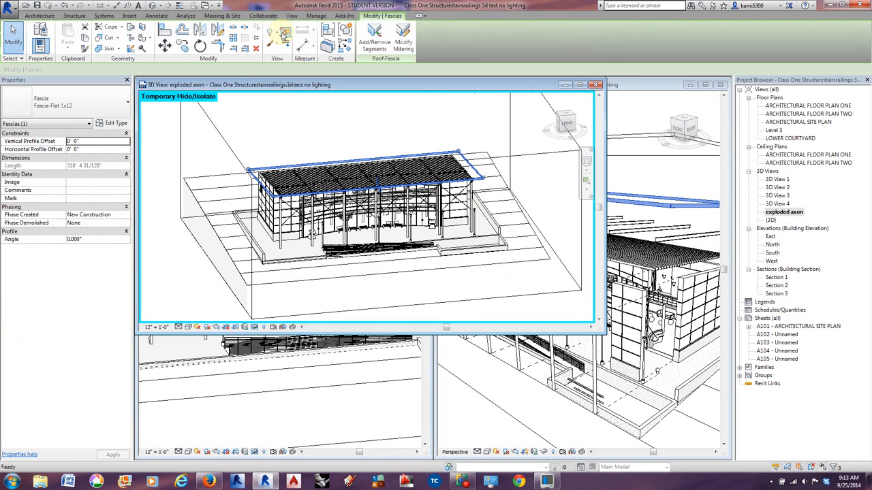
drag(366, 145, 364, 110)
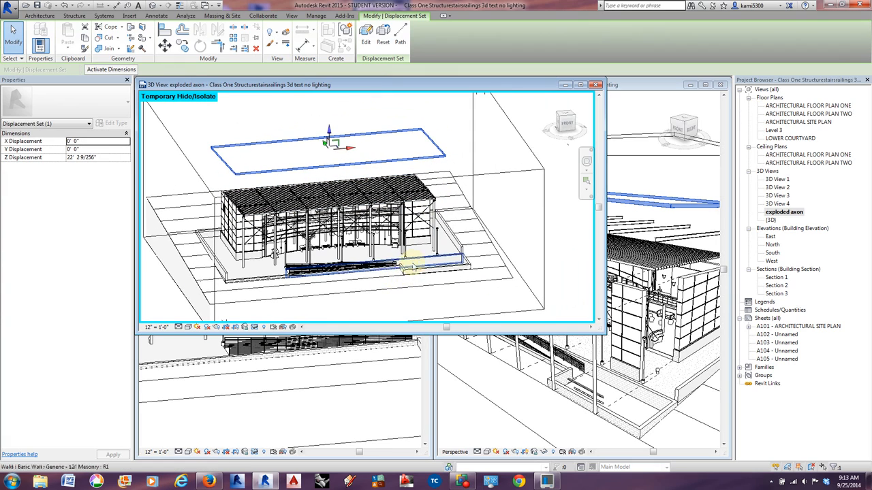
Displace the stacked wall at the building's end outward along X in the exploded axon view.
shift+middle_drag(422, 259, 437, 270)
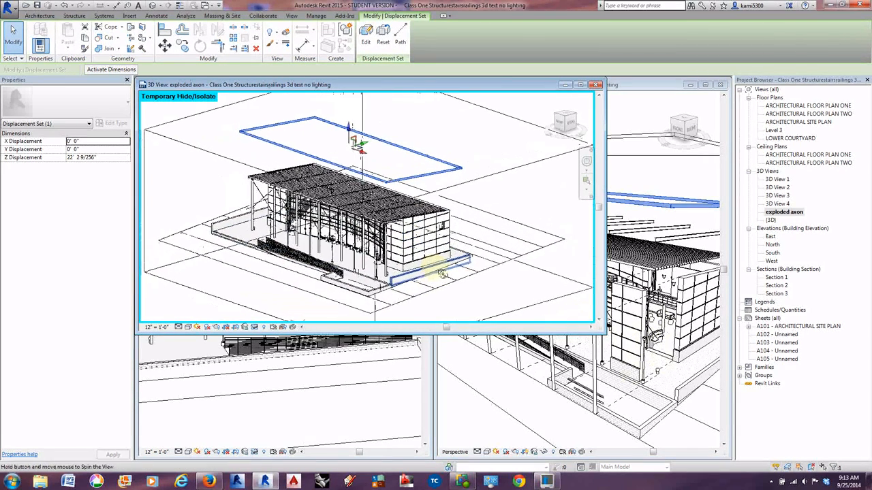
click(441, 230)
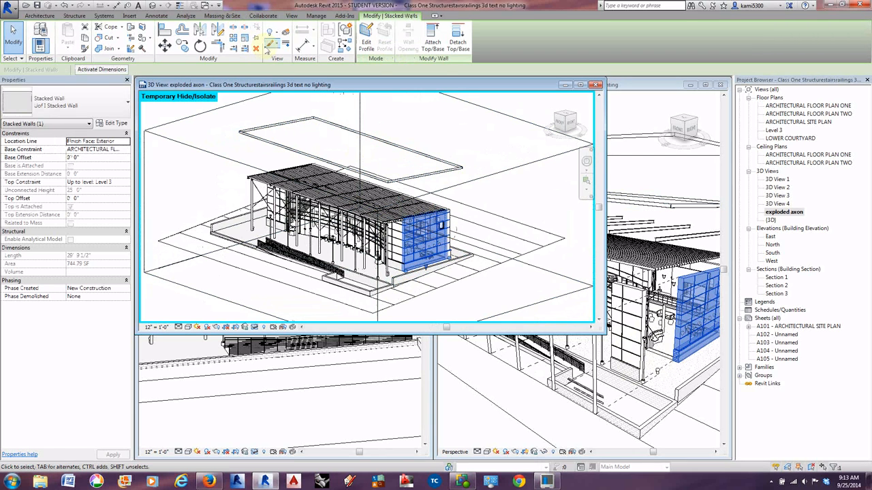
click(286, 32)
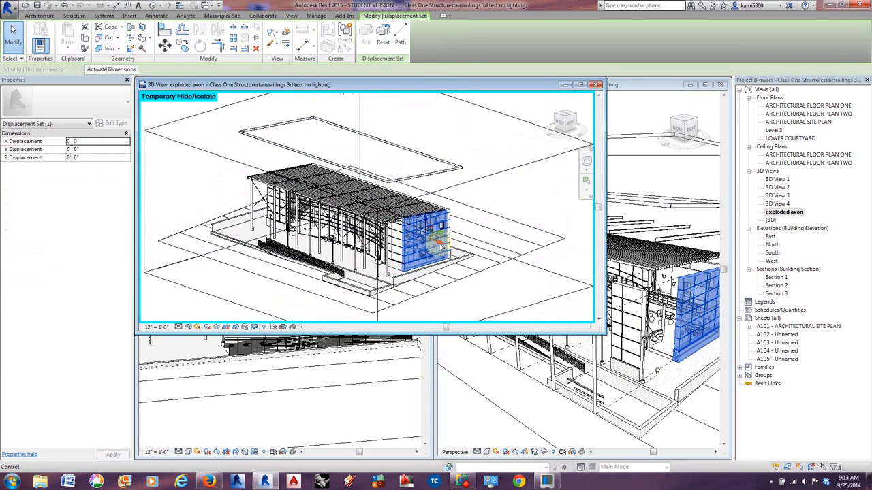
drag(442, 243, 487, 252)
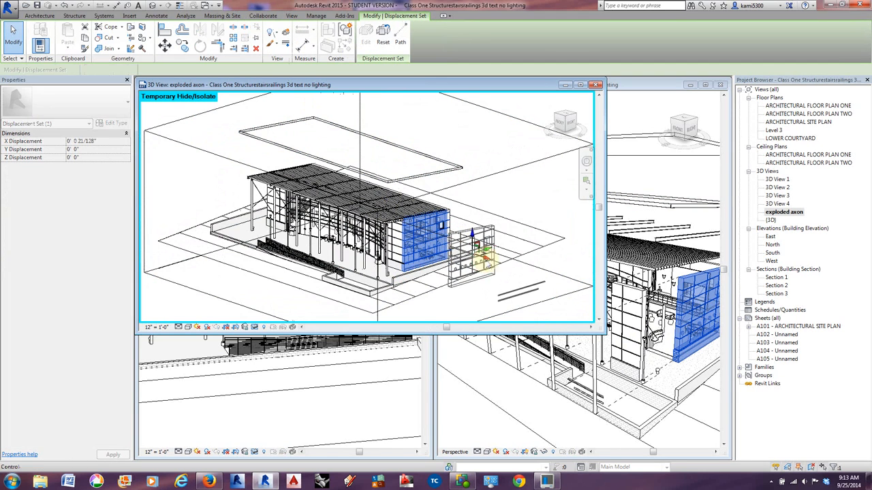
Displace the small Exterior Glazing curtain wall of the end wall outward by about 52' in X, beyond the displaced wall.
click(441, 226)
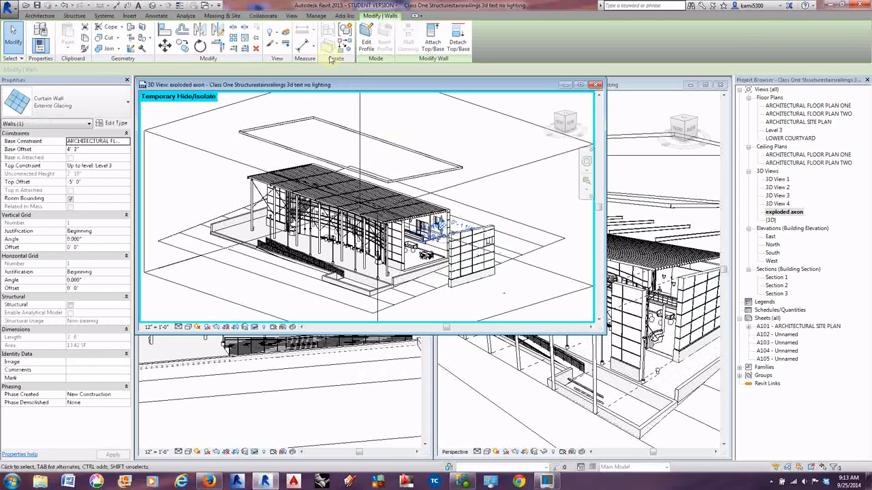
click(283, 34)
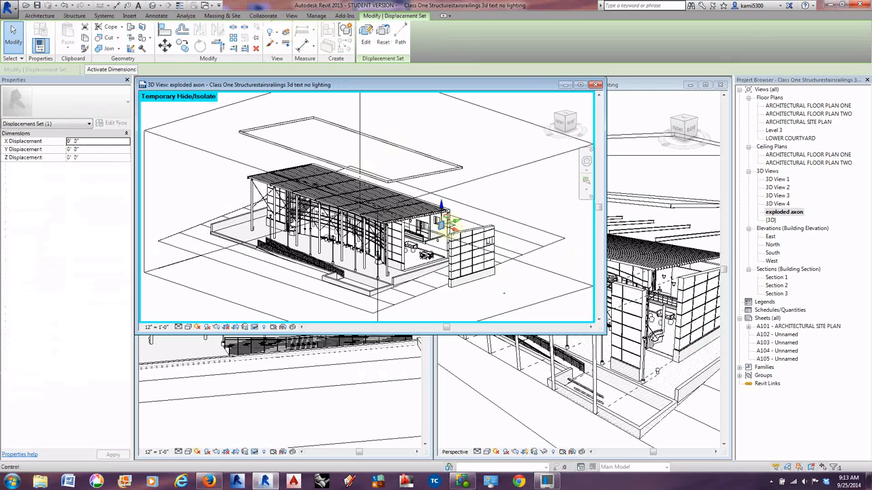
drag(459, 225, 525, 264)
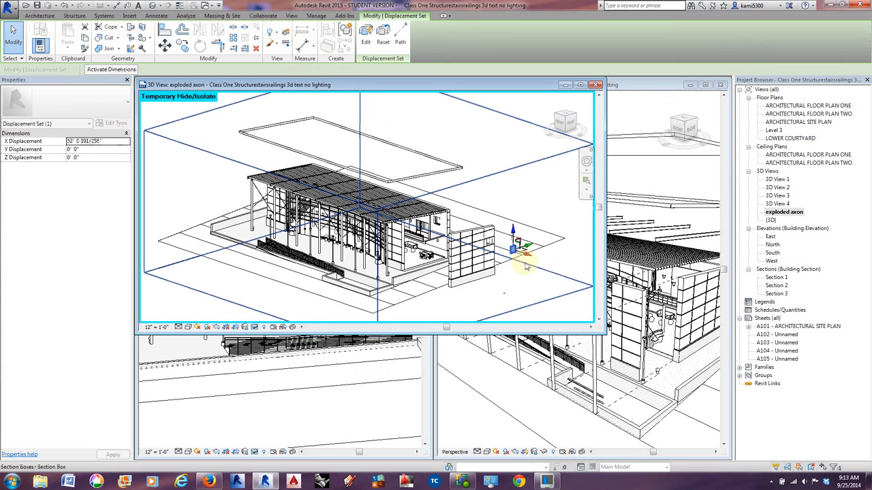
Edit the model group Array Group 5 and displace its Column connection 3 outward by about -43' 4" in Y, finishing the group edit.
middle_drag(468, 296, 465, 291)
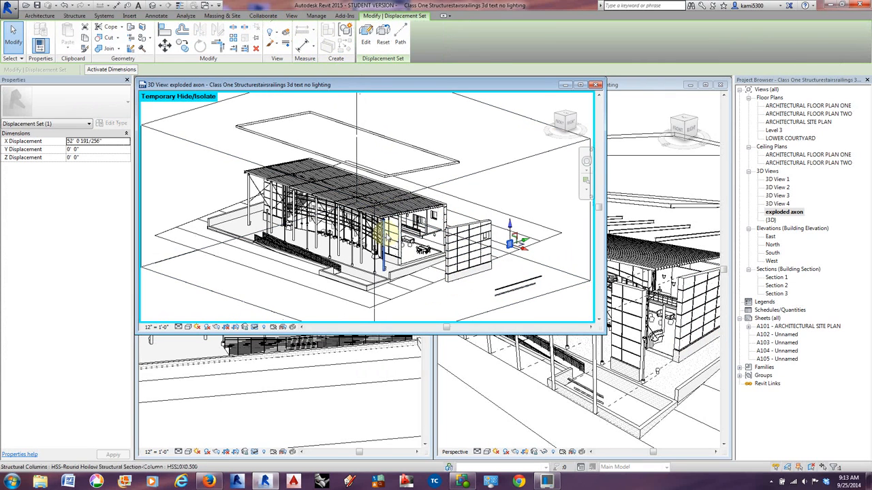
scroll(383, 220, up, 4)
scroll(383, 221, up, 3)
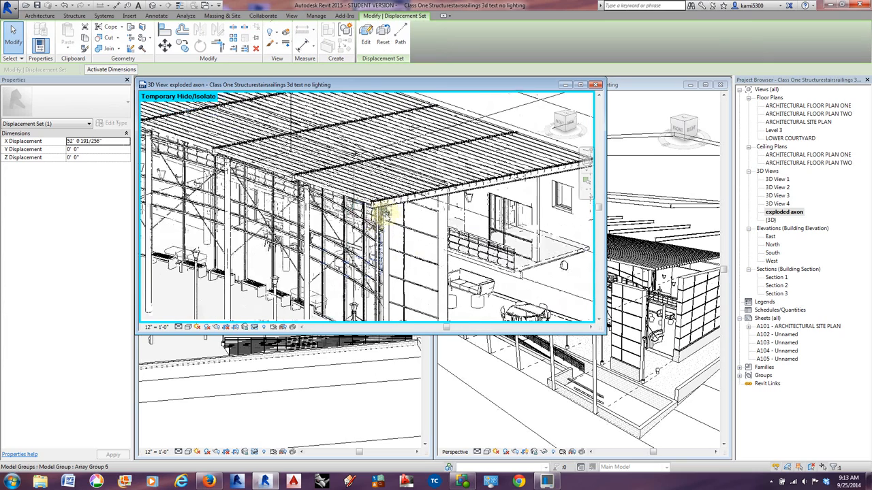
click(385, 214)
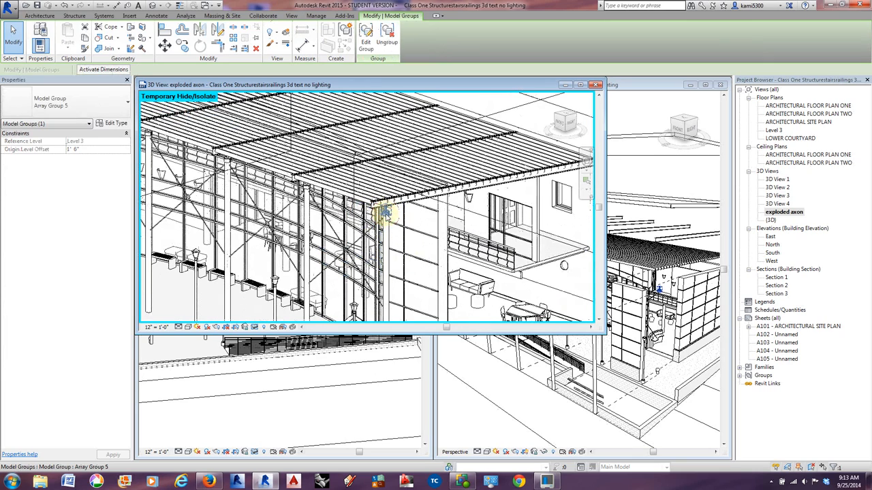
click(366, 37)
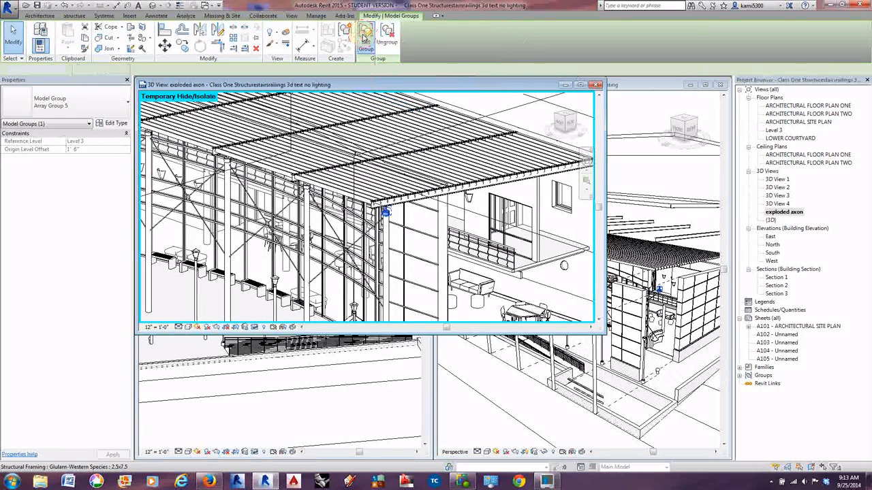
click(379, 204)
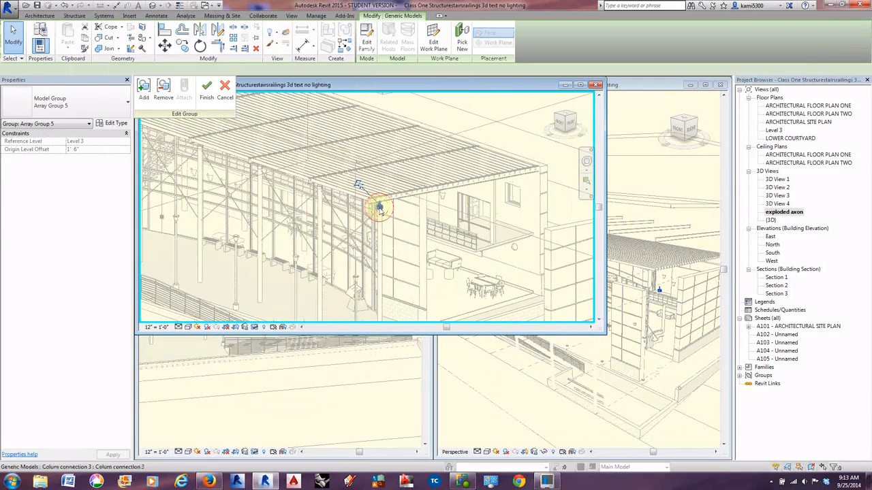
click(285, 34)
drag(394, 203, 233, 269)
scroll(354, 197, down, 3)
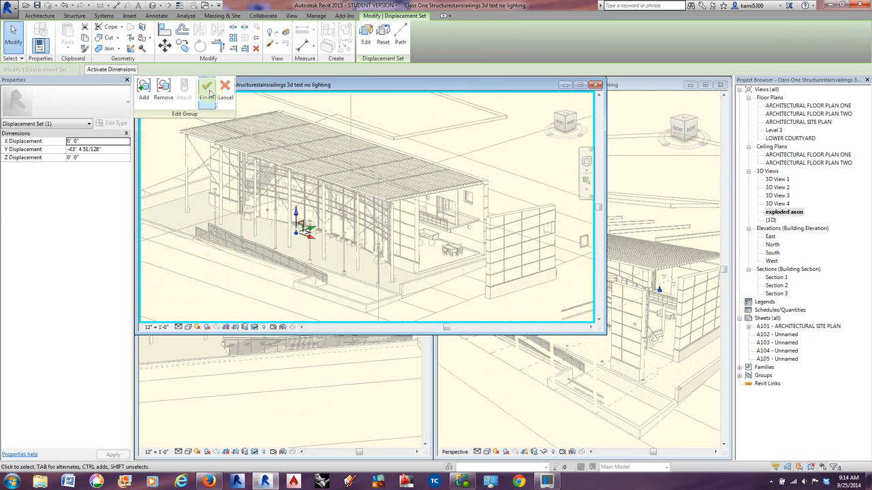
click(207, 91)
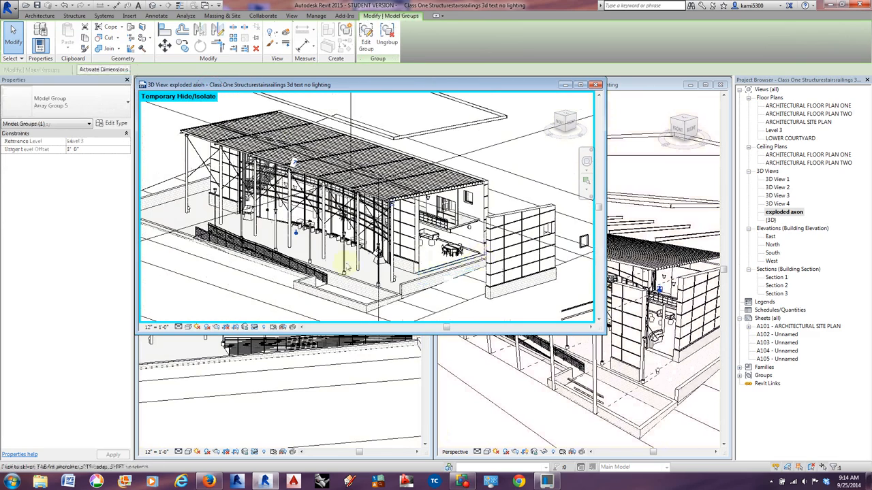
Check the column connection groups along the facade and undo the displacement of the Array Group 5 connection.
scroll(347, 267, up, 5)
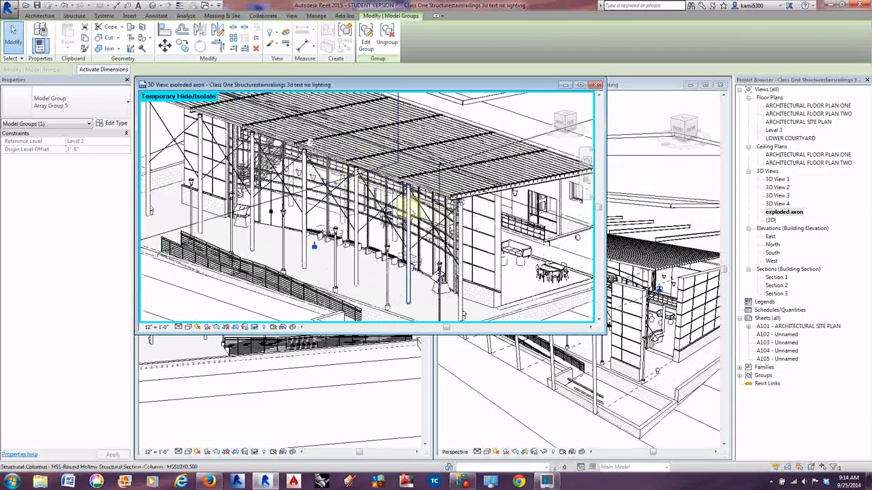
scroll(409, 209, up, 3)
scroll(410, 208, down, 2)
click(361, 297)
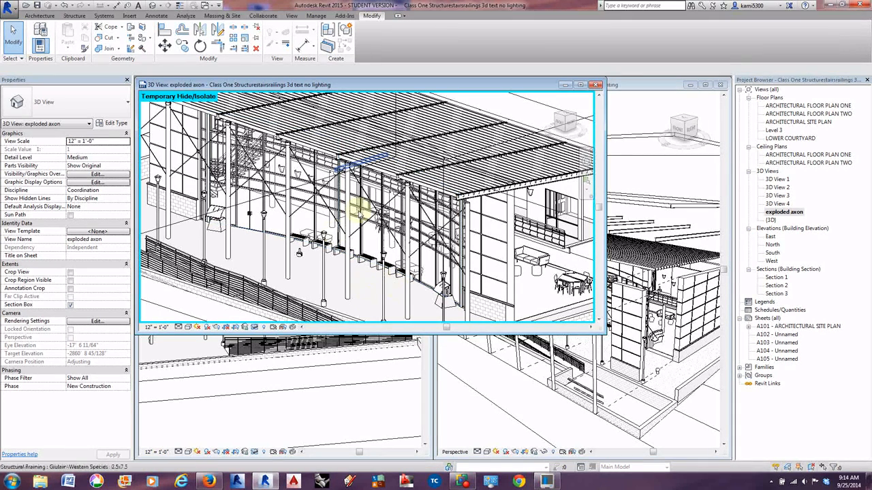
middle_drag(440, 169, 356, 171)
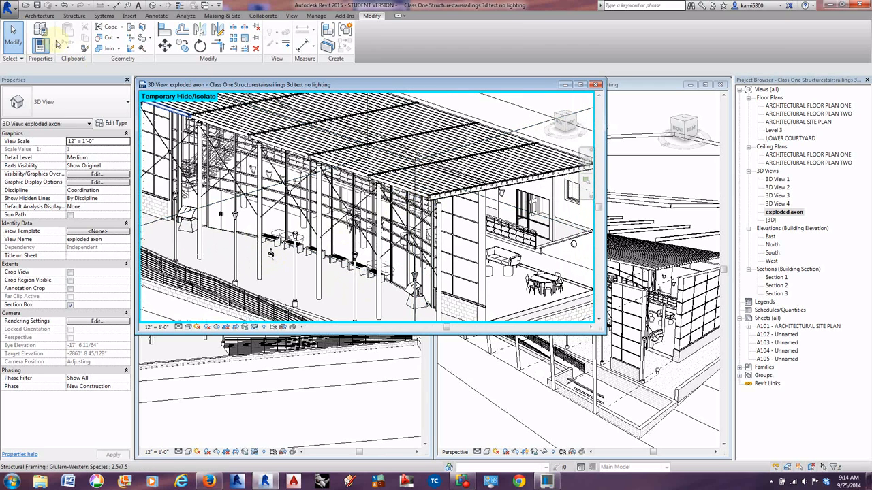
click(379, 186)
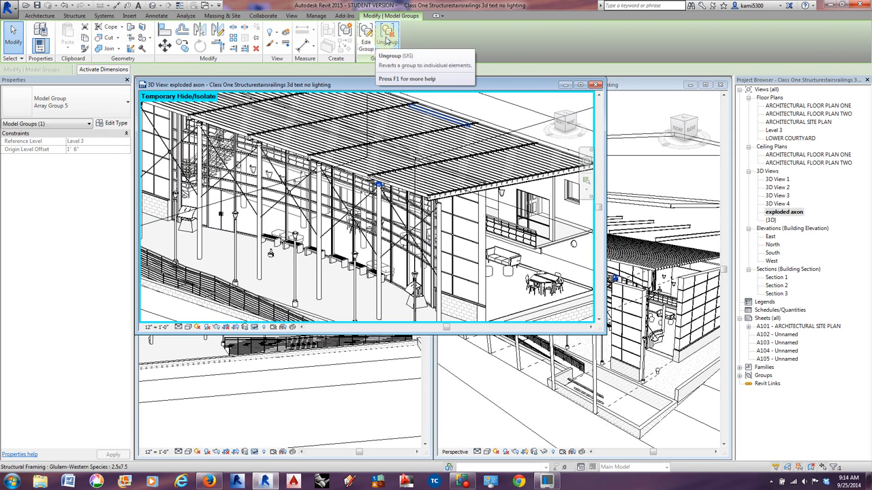
middle_drag(371, 196, 465, 216)
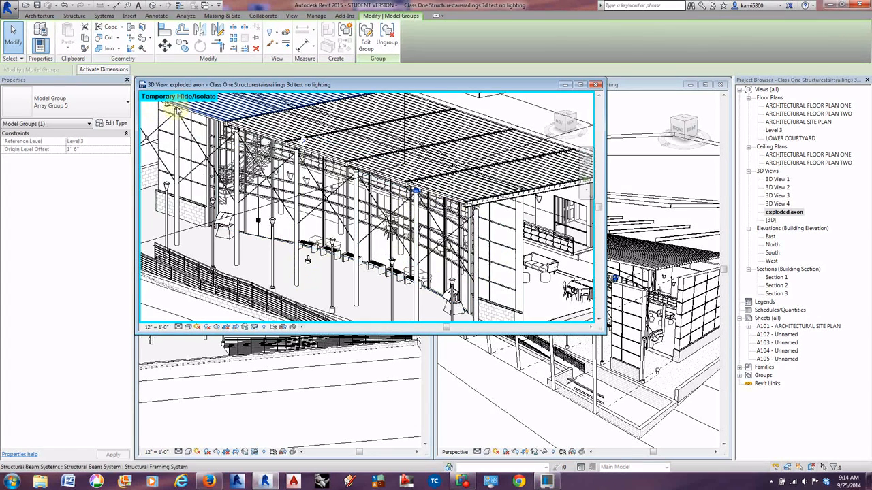
double_click(439, 262)
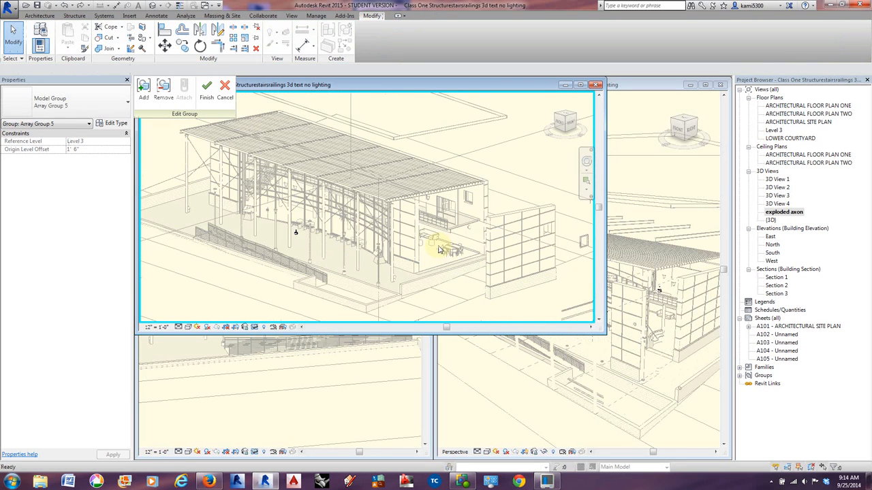
scroll(436, 248, up, 3)
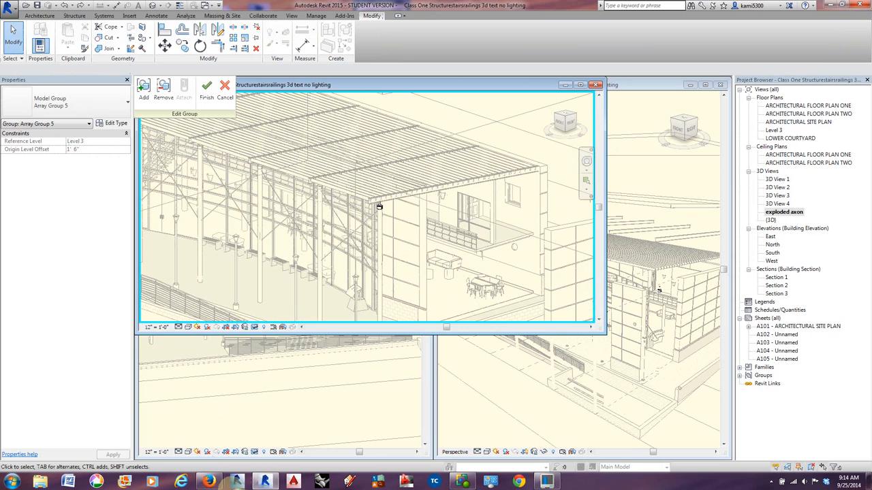
Switch to Firefox and open the bookmarked Autodesk 360 Rendering page in a new tab.
click(209, 481)
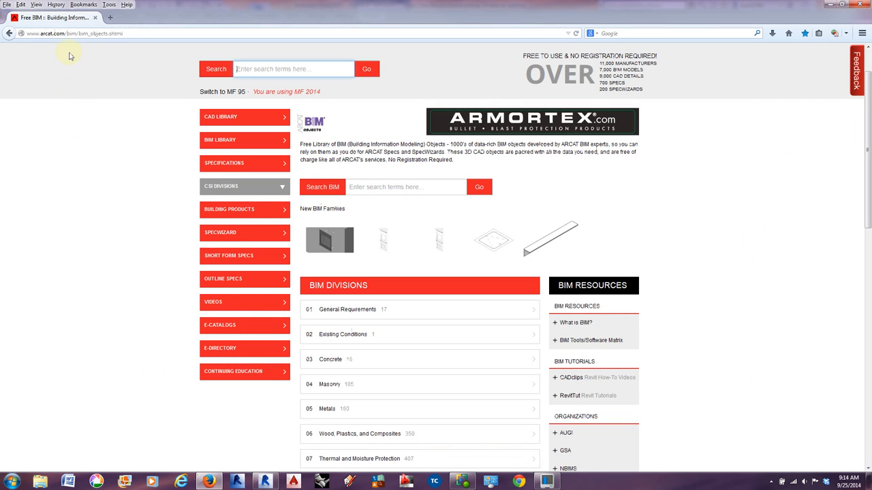
click(110, 17)
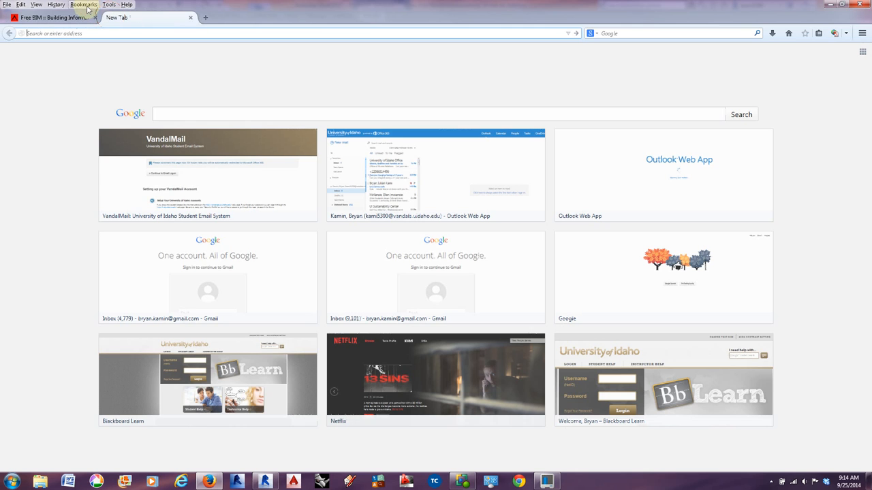
click(85, 5)
mouse_move(127, 105)
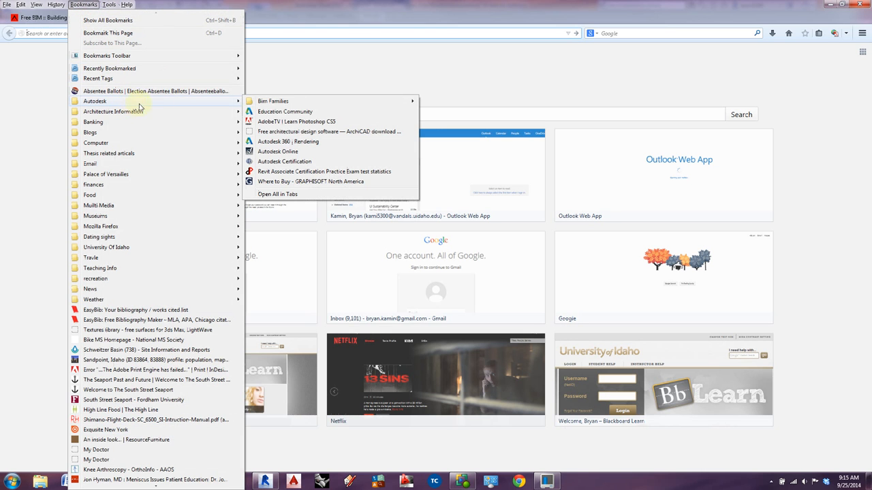
click(288, 142)
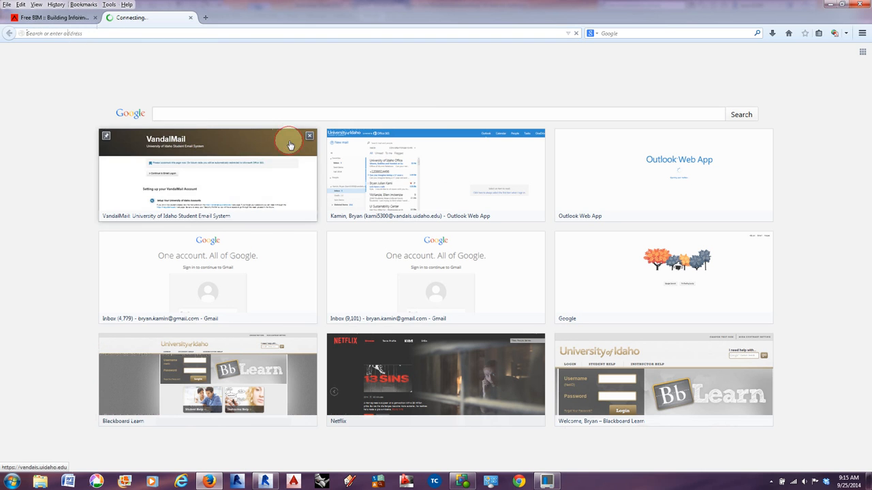
Switch back to Revit and cancel the editing of Array Group 5, discarding the group edit.
click(265, 482)
click(223, 93)
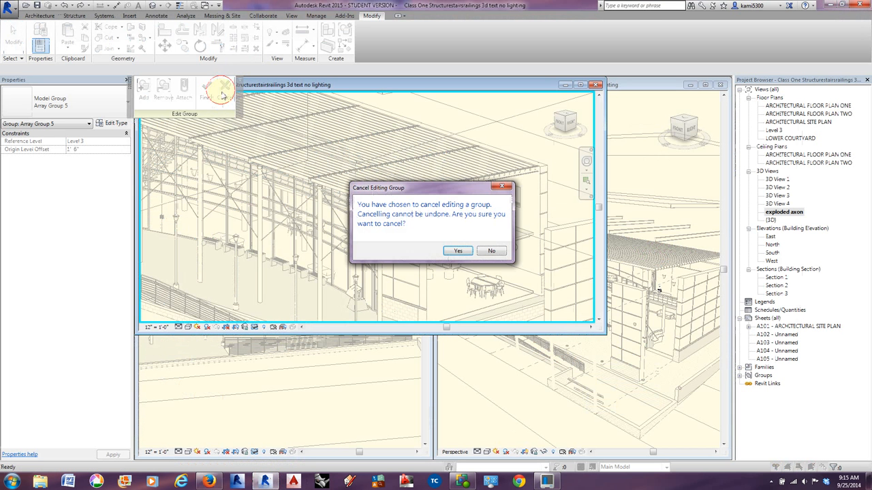
click(488, 252)
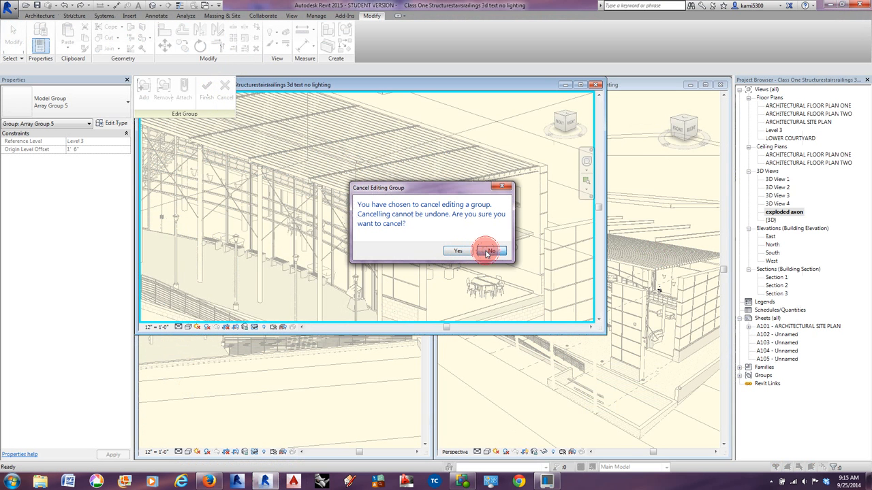
click(223, 93)
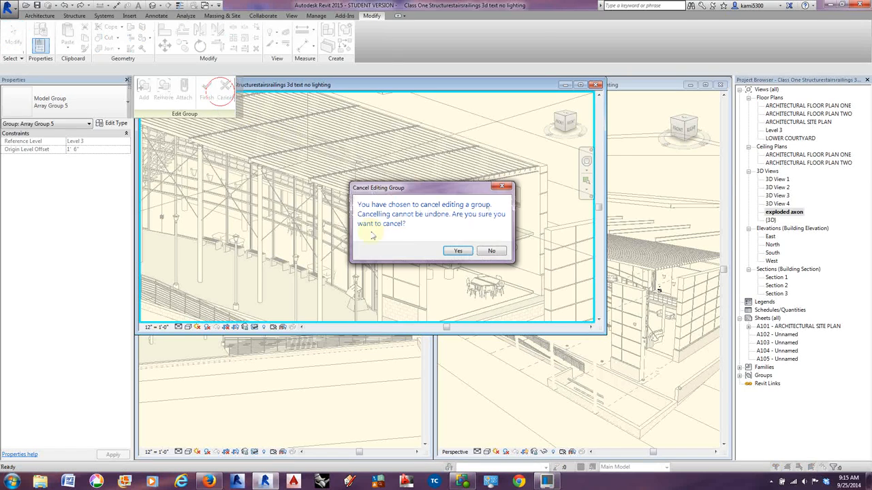
click(458, 251)
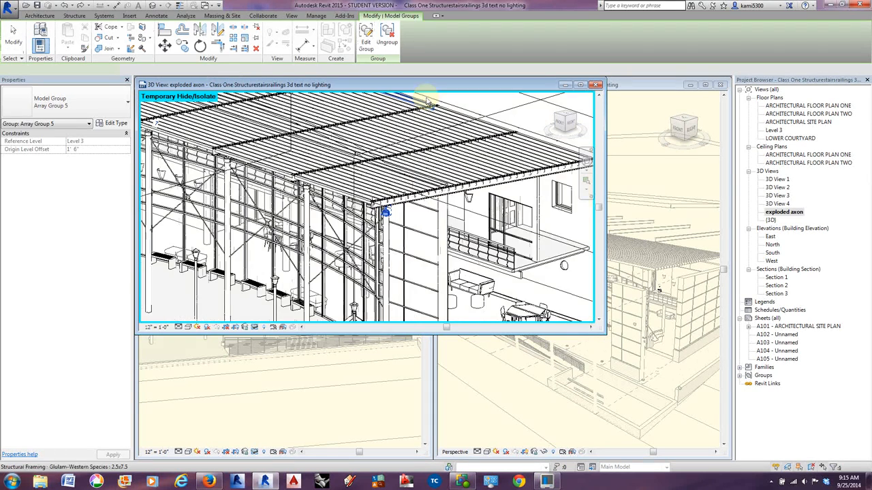
click(428, 102)
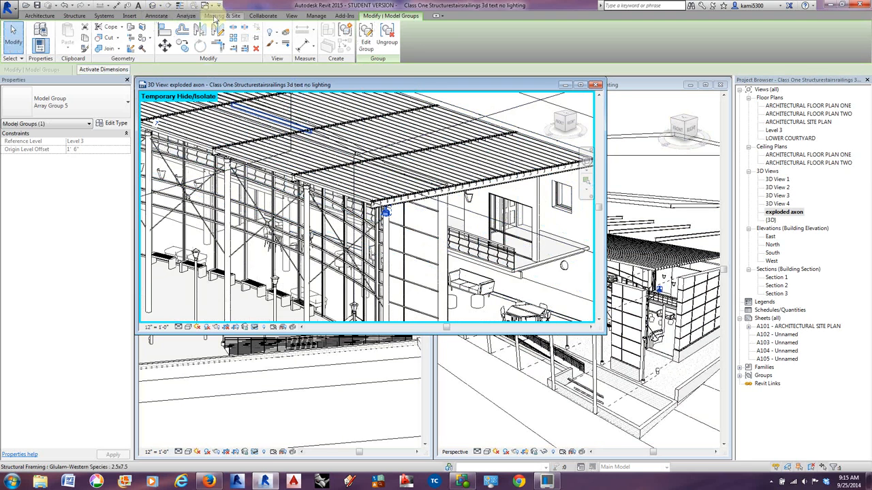
Open the online Render Gallery from Revit and close the extra Autodesk A360 gallery tab in the browser.
click(291, 15)
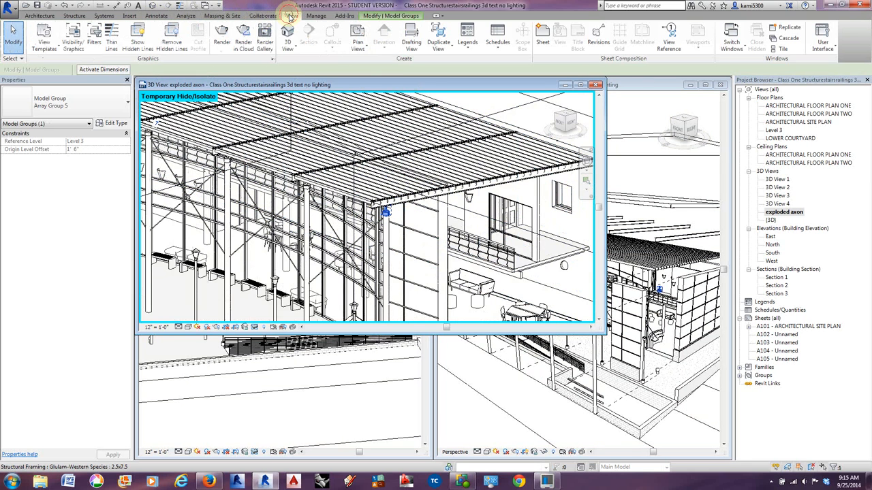
click(265, 50)
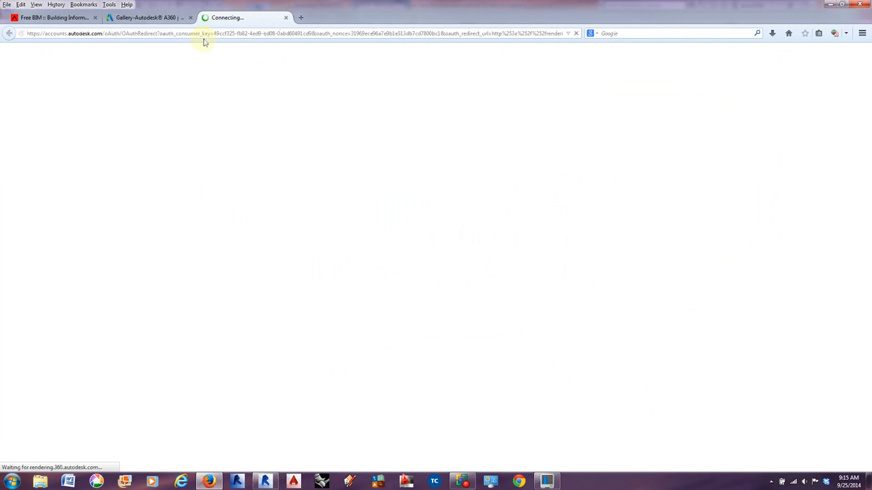
click(190, 17)
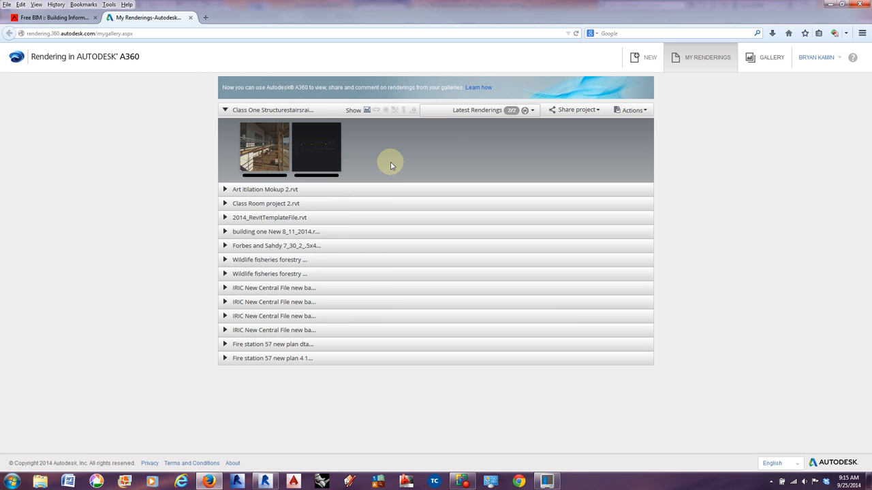
View the enlarged preview of the balcony and deck rendering in the Class One Structure project.
click(258, 160)
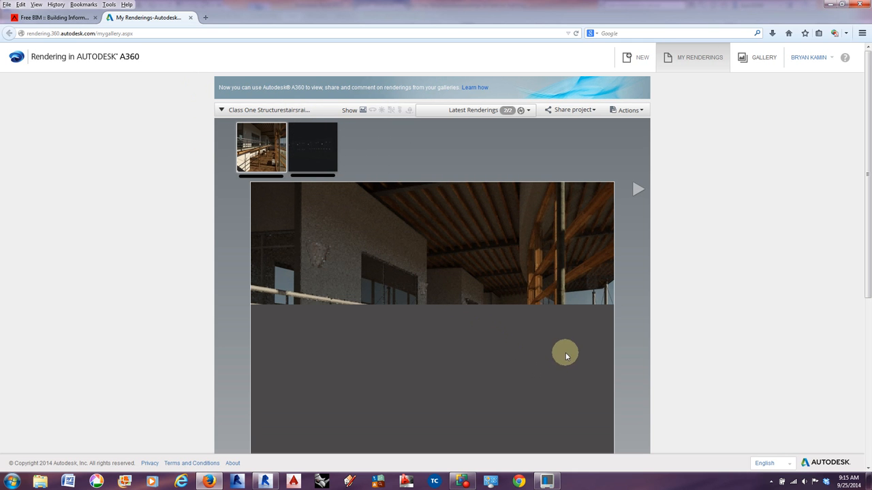
scroll(708, 309, down, 1)
scroll(707, 312, down, 1)
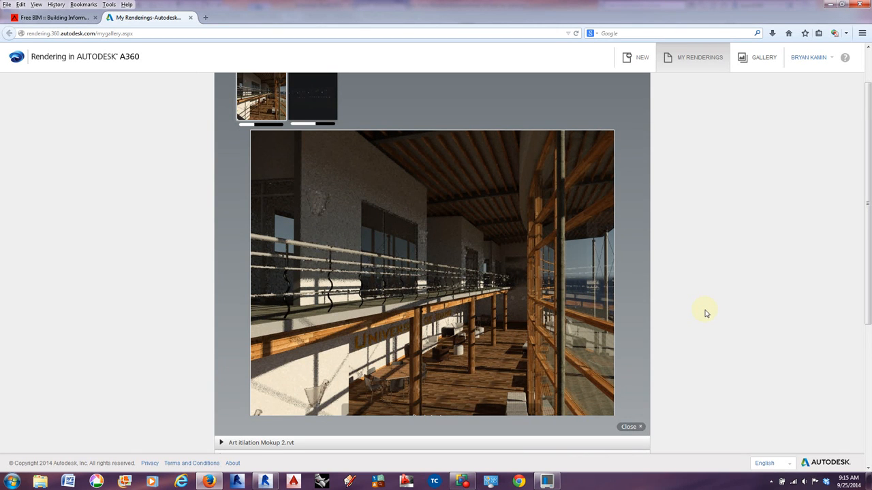
scroll(706, 314, down, 2)
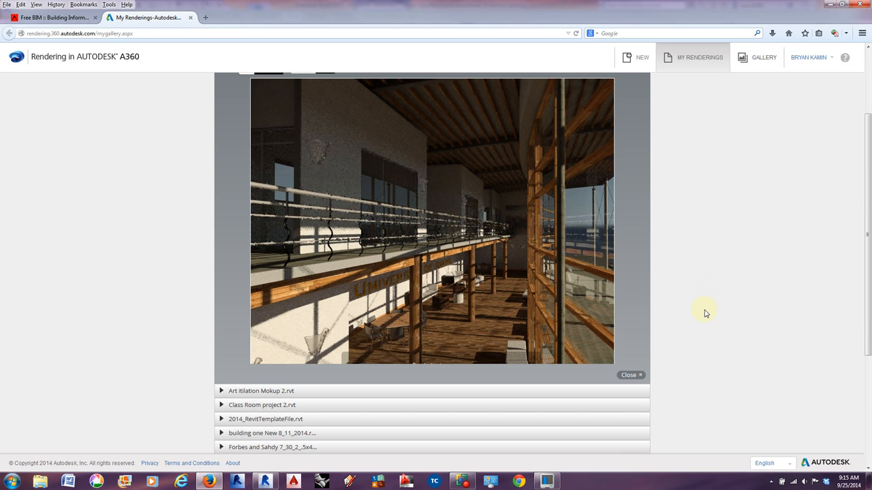
scroll(570, 250, up, 2)
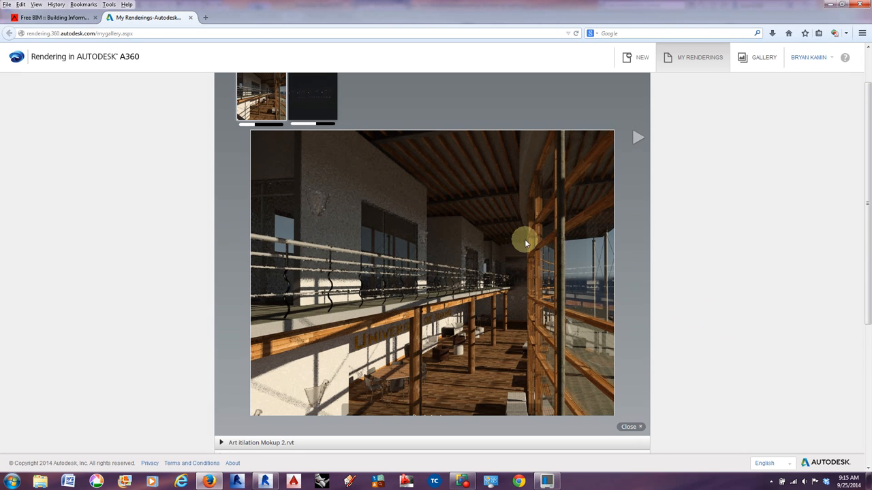
Look at the available options of the balcony rendering and open the preview of the dark exterior rendering.
click(278, 114)
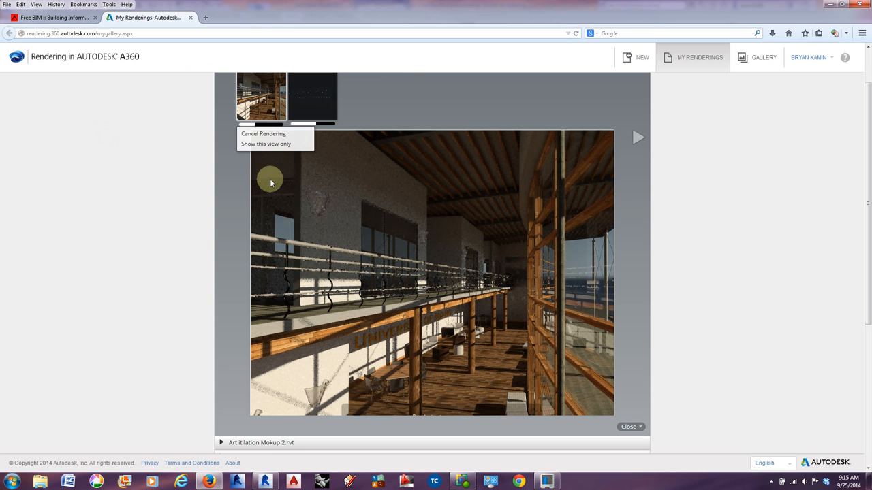
click(278, 114)
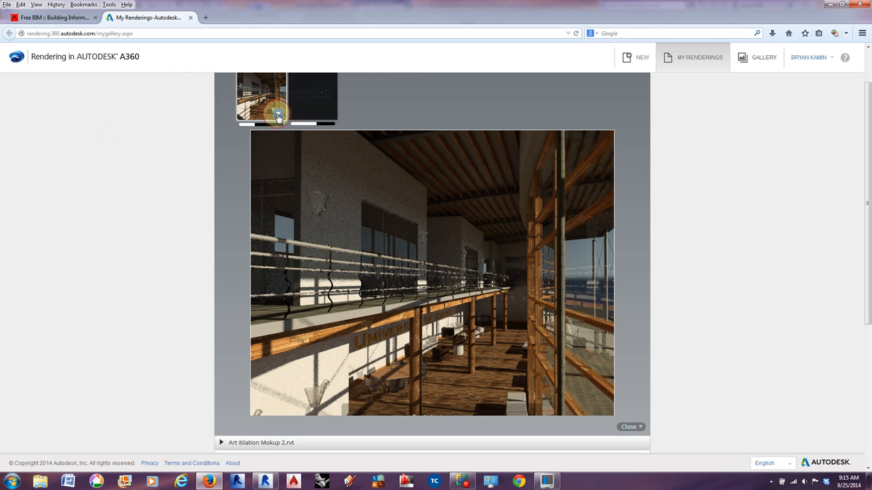
click(277, 114)
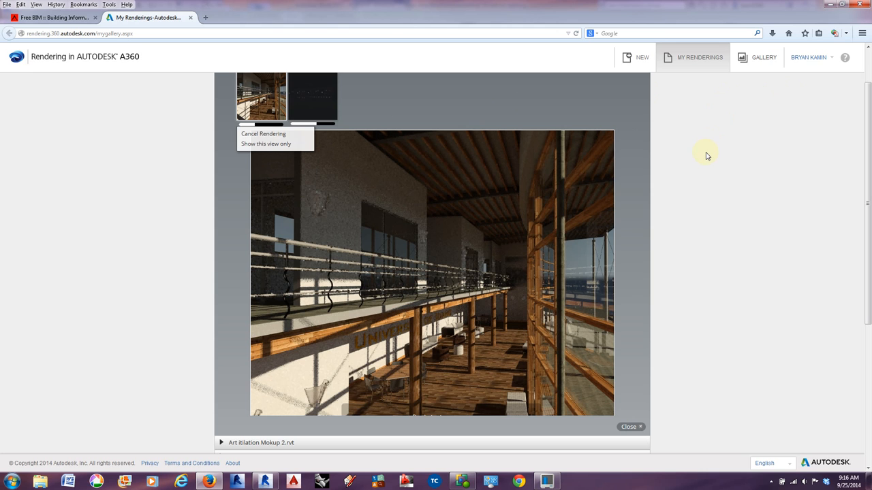
click(317, 107)
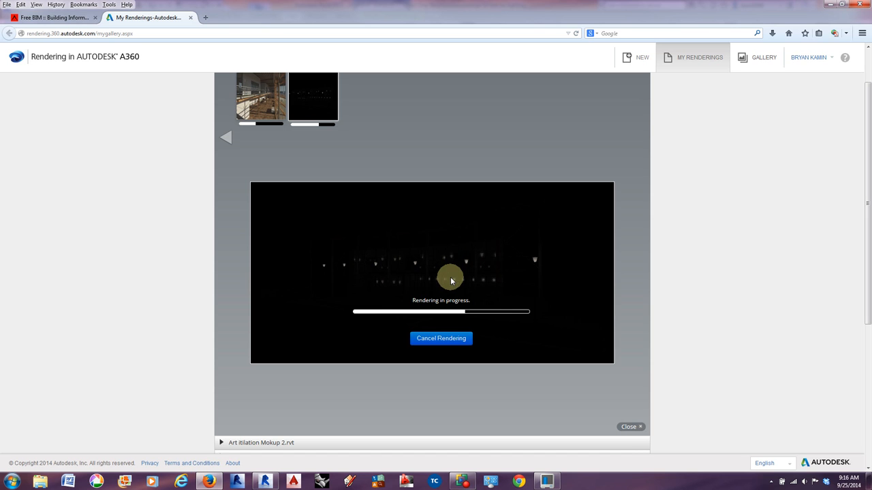
mouse_move(263, 485)
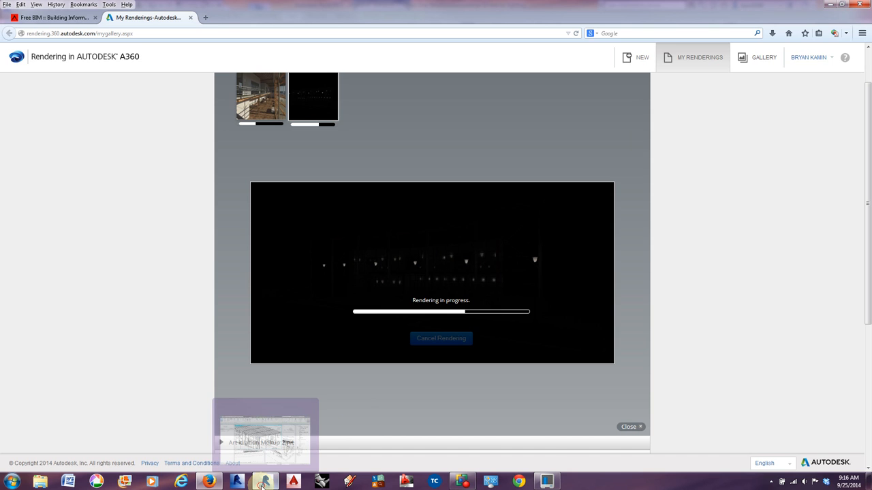
Switch back to Revit, open the Import Image dialog for sheet A105, and leave it without importing an image.
click(264, 482)
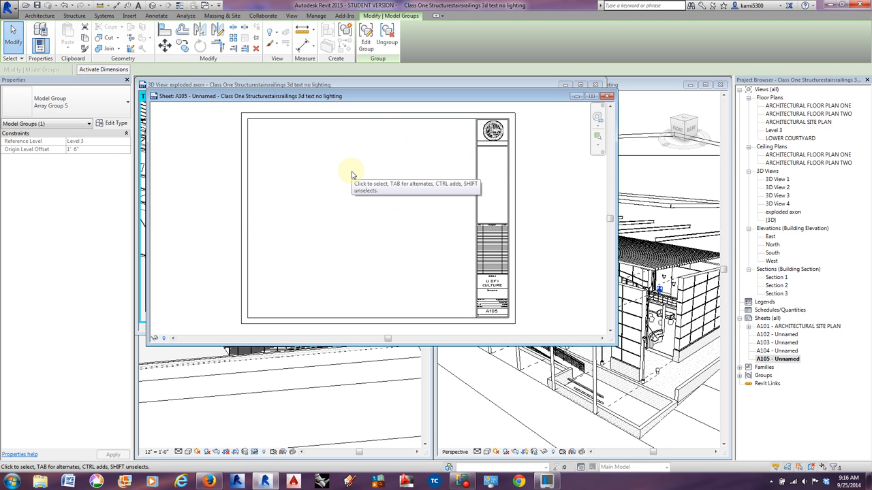
click(130, 15)
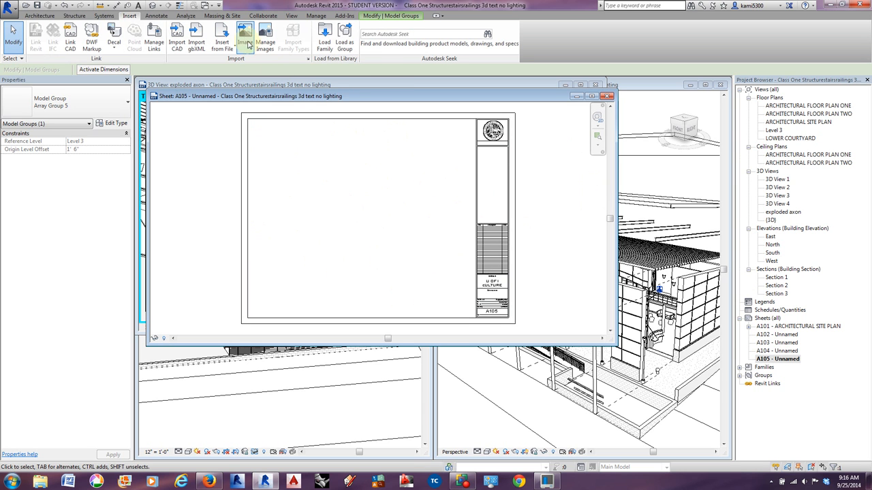
click(245, 43)
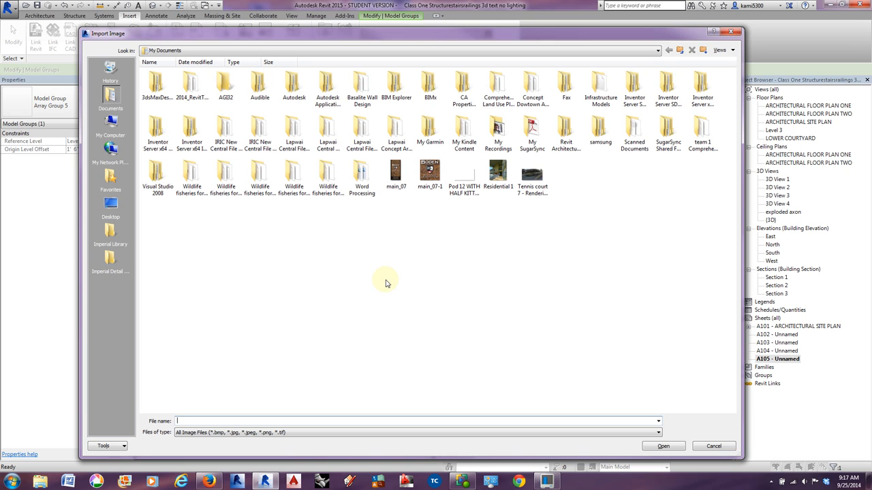
click(671, 447)
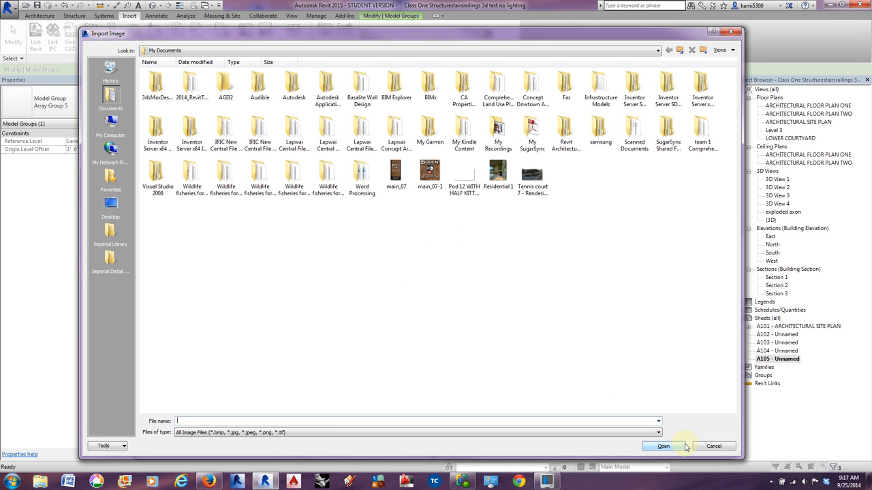
click(731, 32)
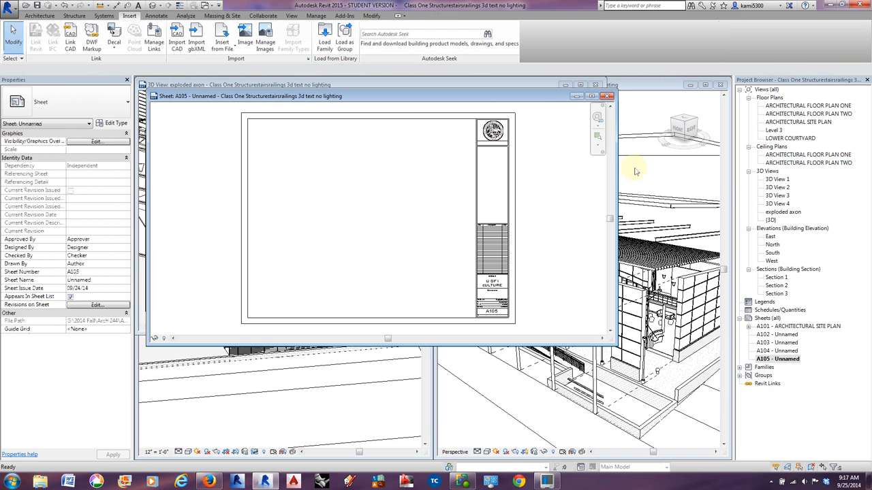
Close the sheet A105 view and show more of the building in the exploded axon 3D view.
click(607, 97)
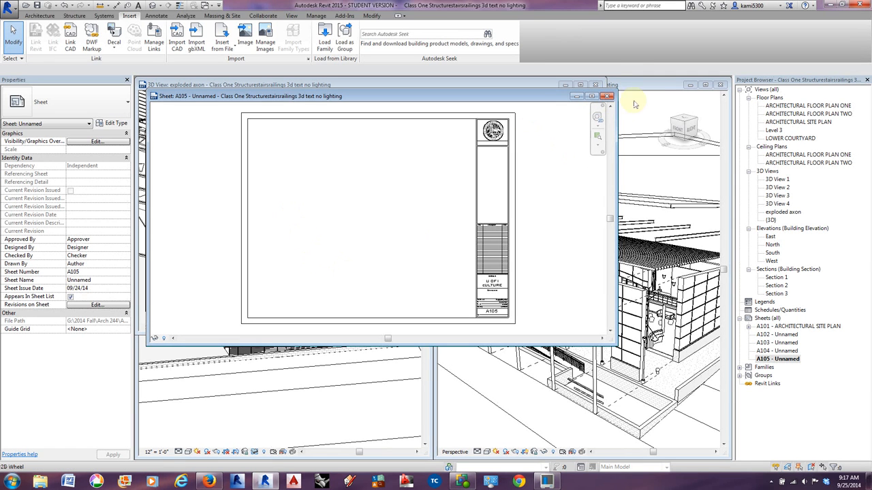
click(607, 96)
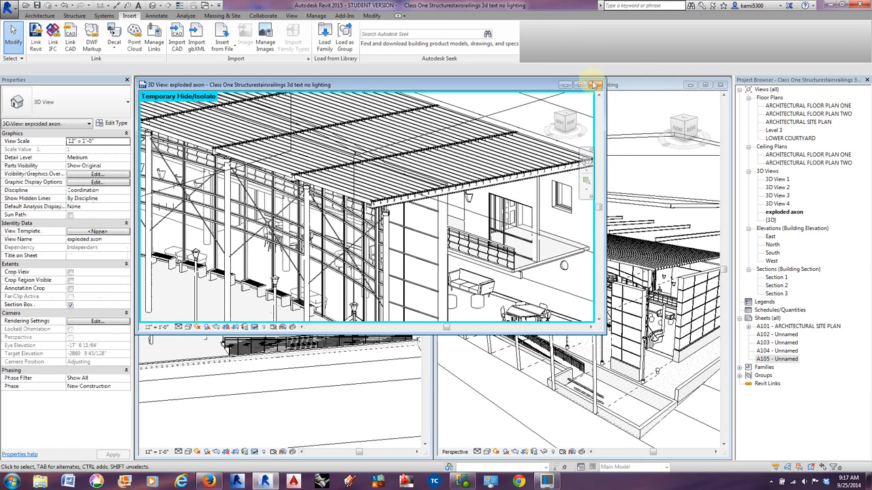
middle_drag(425, 227, 420, 216)
scroll(414, 210, down, 3)
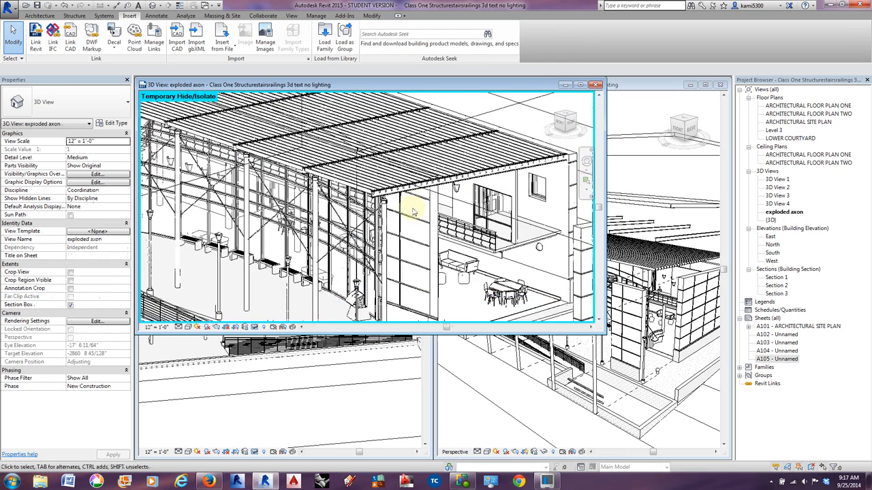